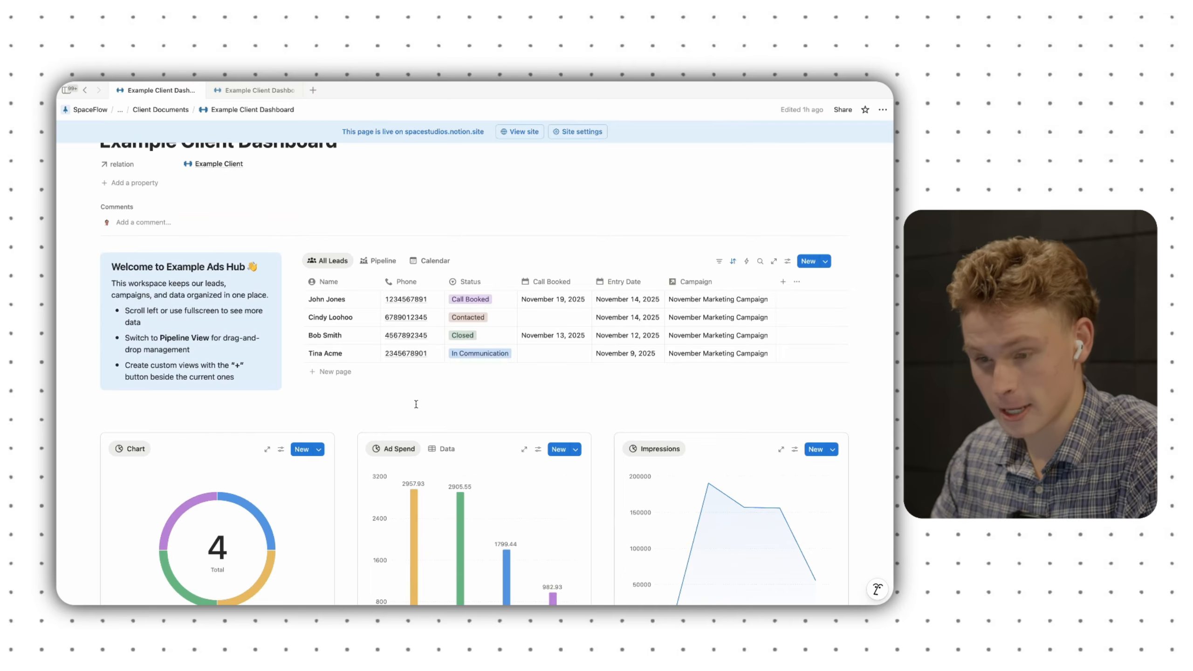
- Open the Ad Spend block's underlying data table in a larger view
scroll(416, 404, "down", 5)
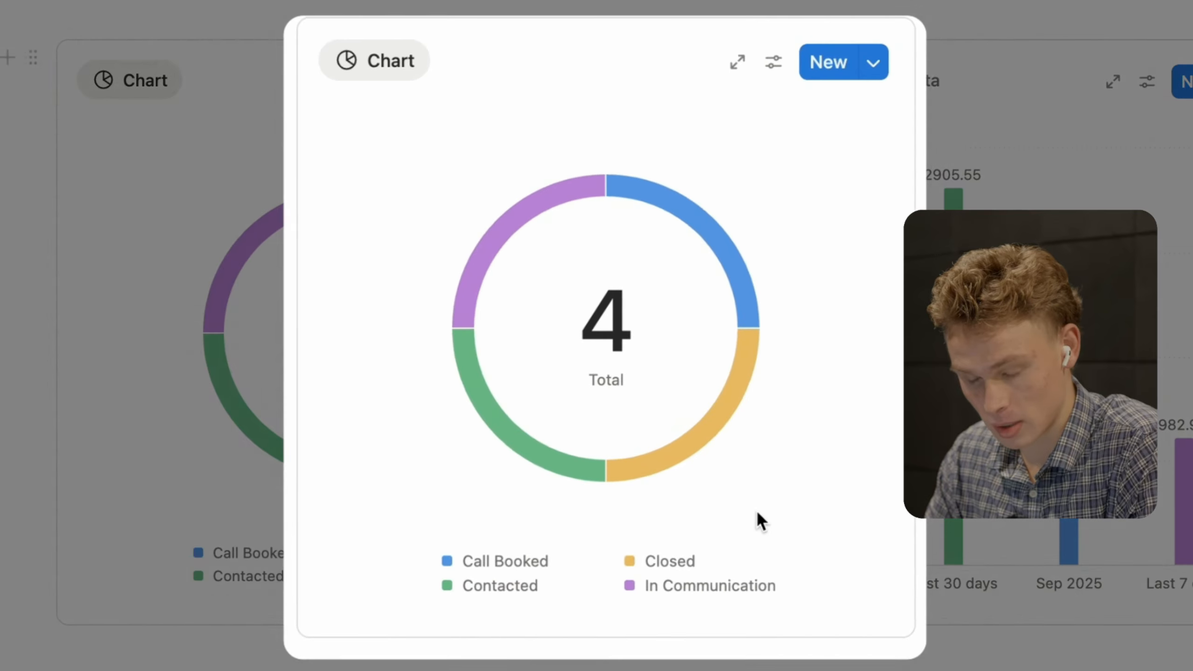
mouse_move(690, 337)
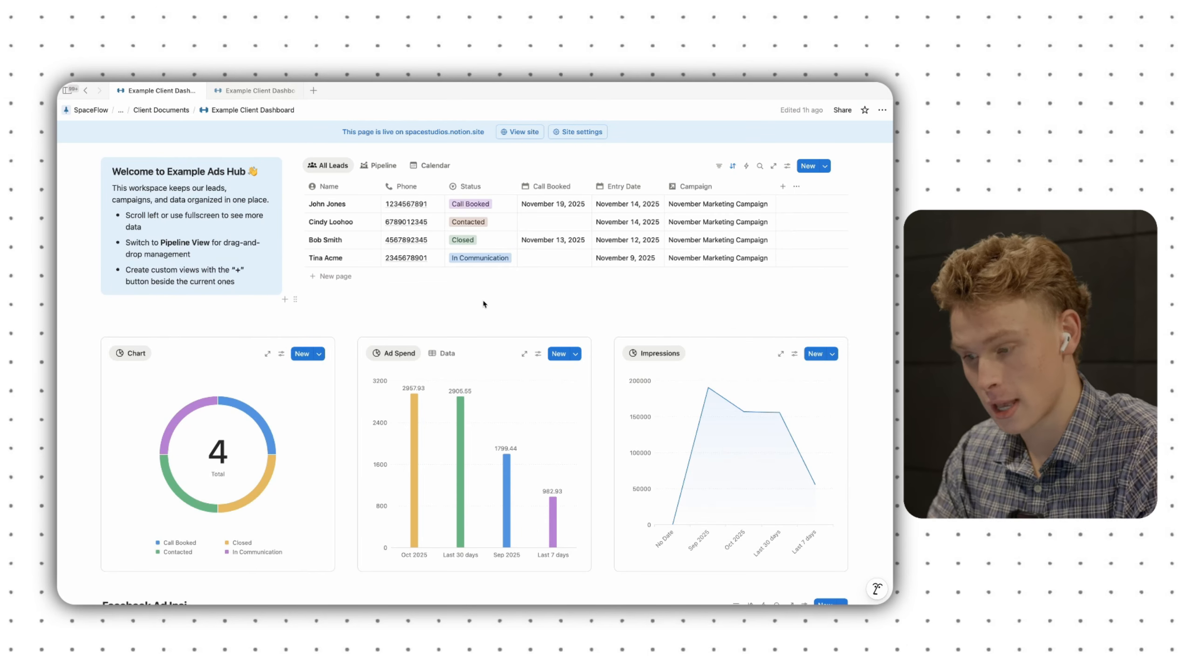
scroll(507, 318, "down", 2)
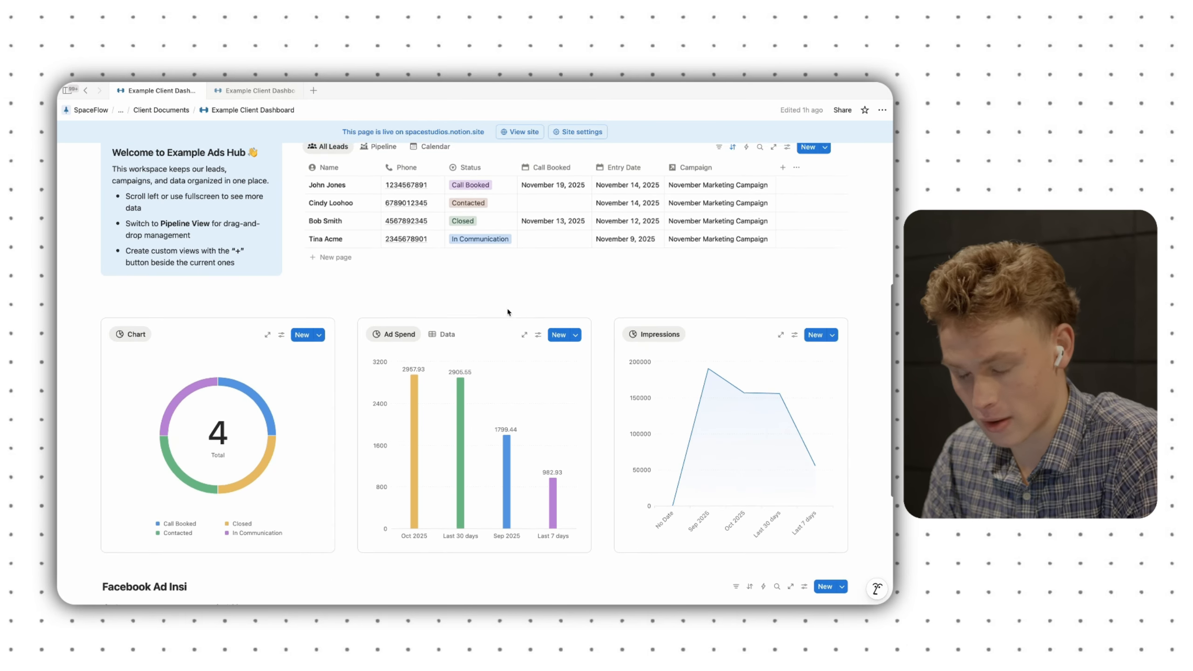
scroll(507, 312, "up", 3)
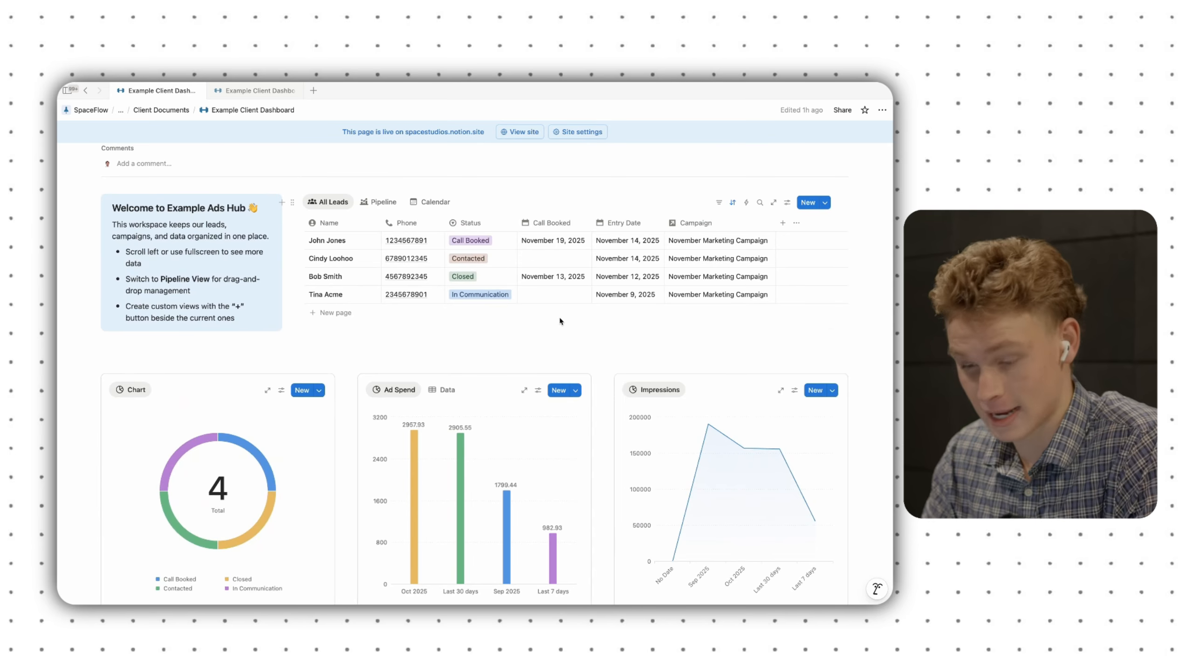
scroll(559, 321, "down", 1)
left_click(443, 359)
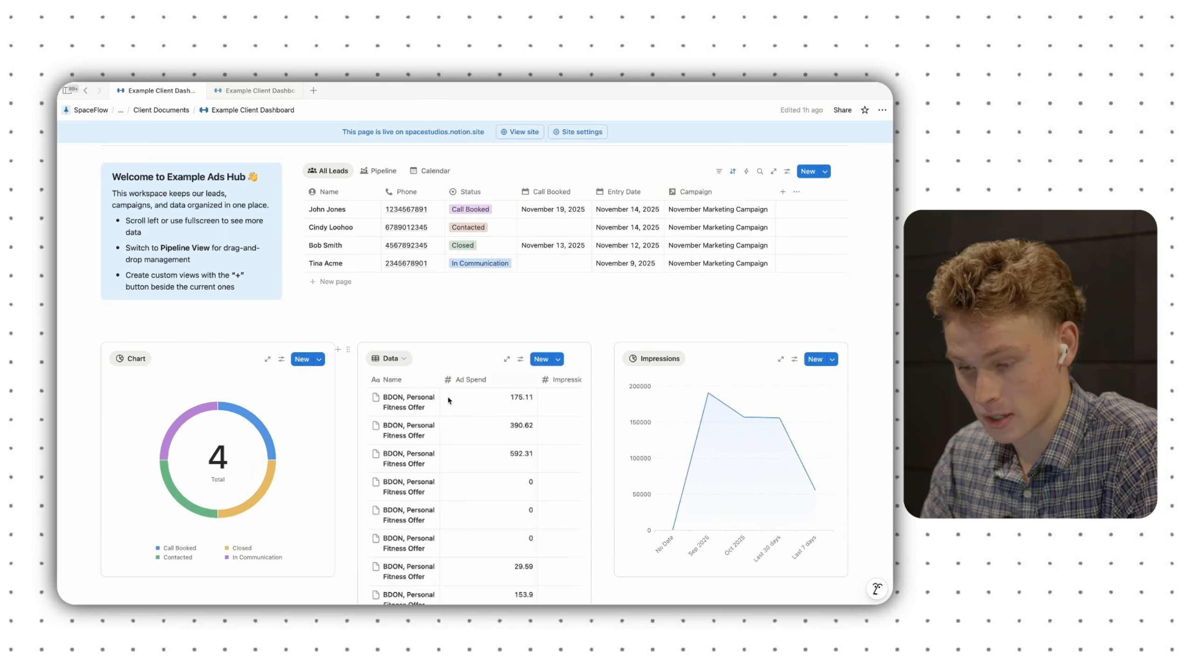
left_click(506, 359)
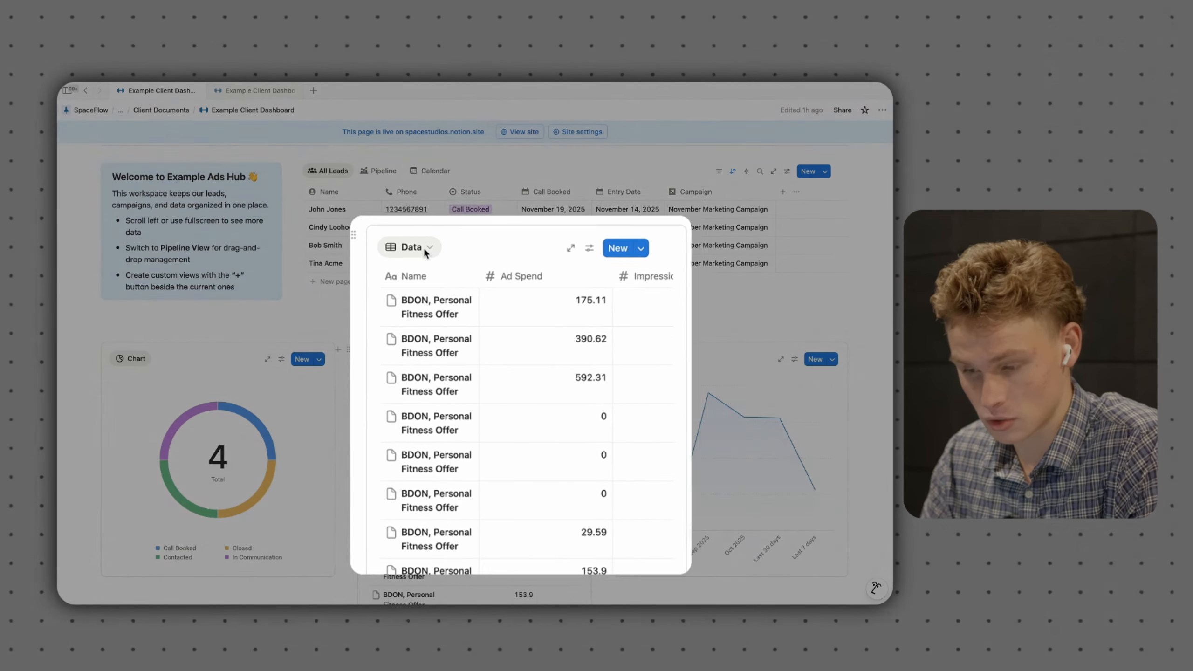
- Browse the block's views and table, then switch it back to the Ad Spend chart
left_click(443, 164)
left_click(444, 164)
scroll(501, 291, "right", 6)
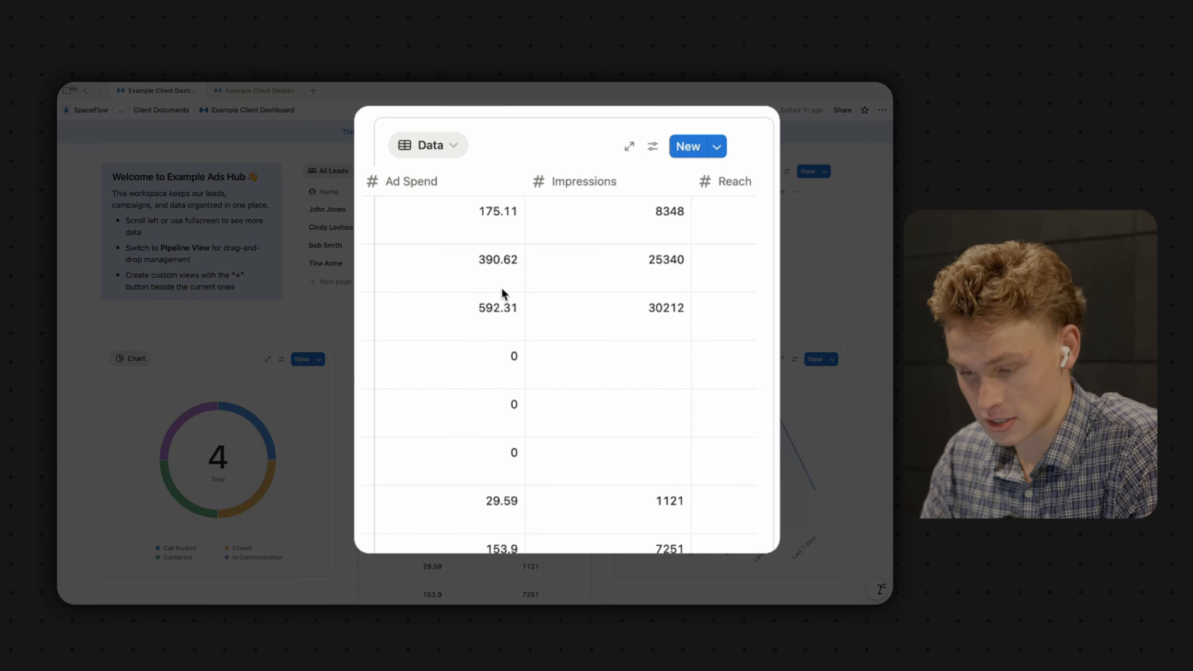
scroll(502, 291, "right", 4)
scroll(539, 306, "down", 3)
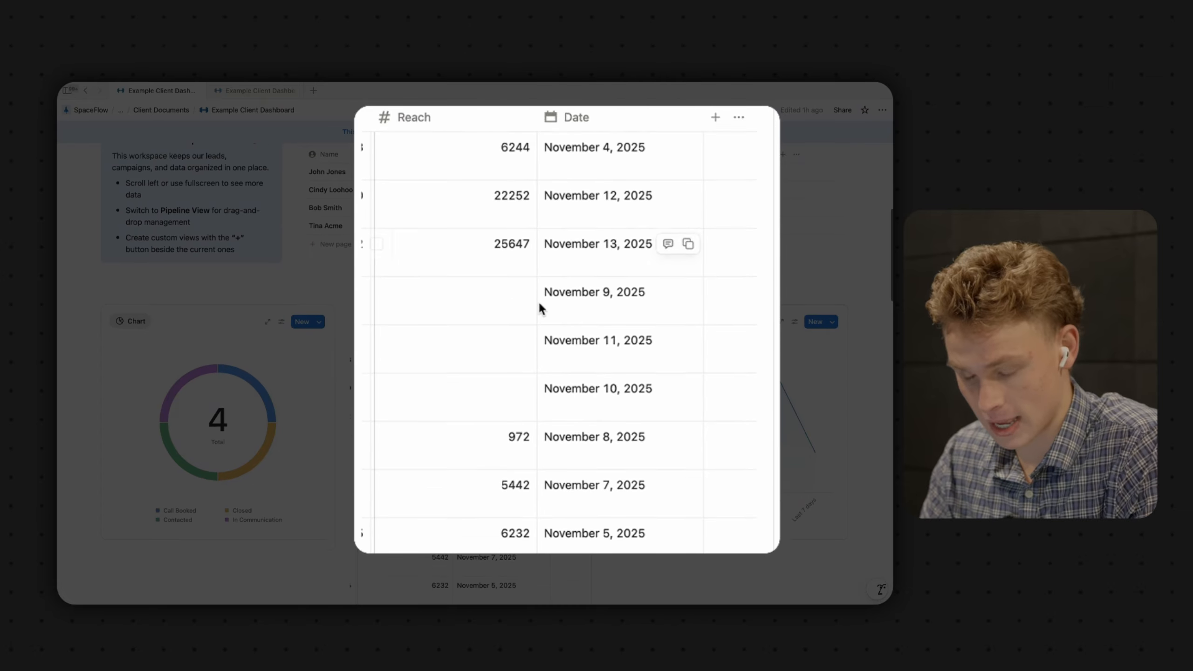
scroll(538, 300, "left", 5)
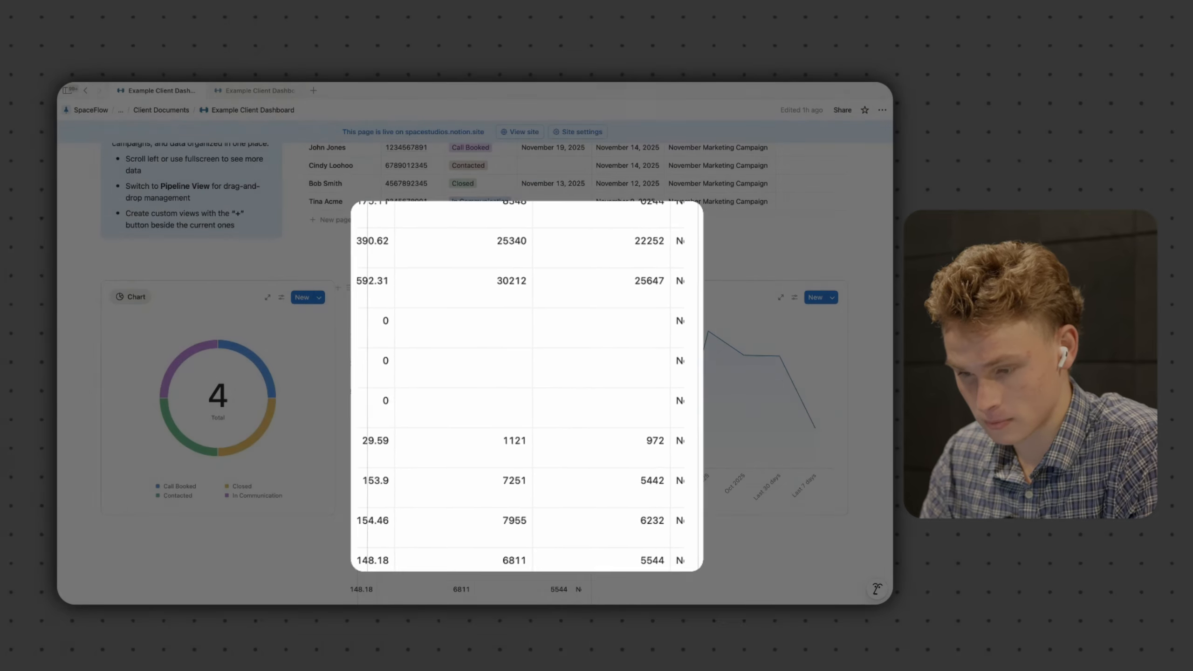
left_click(391, 297)
left_click(400, 331)
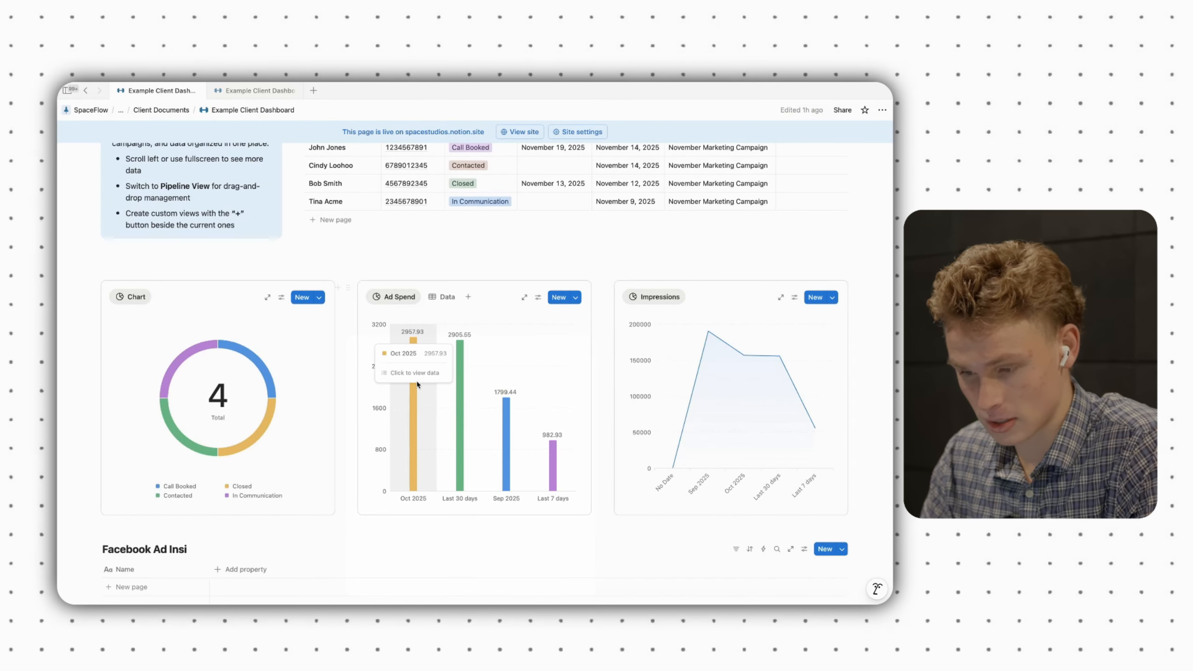
scroll(418, 546, "down", 1)
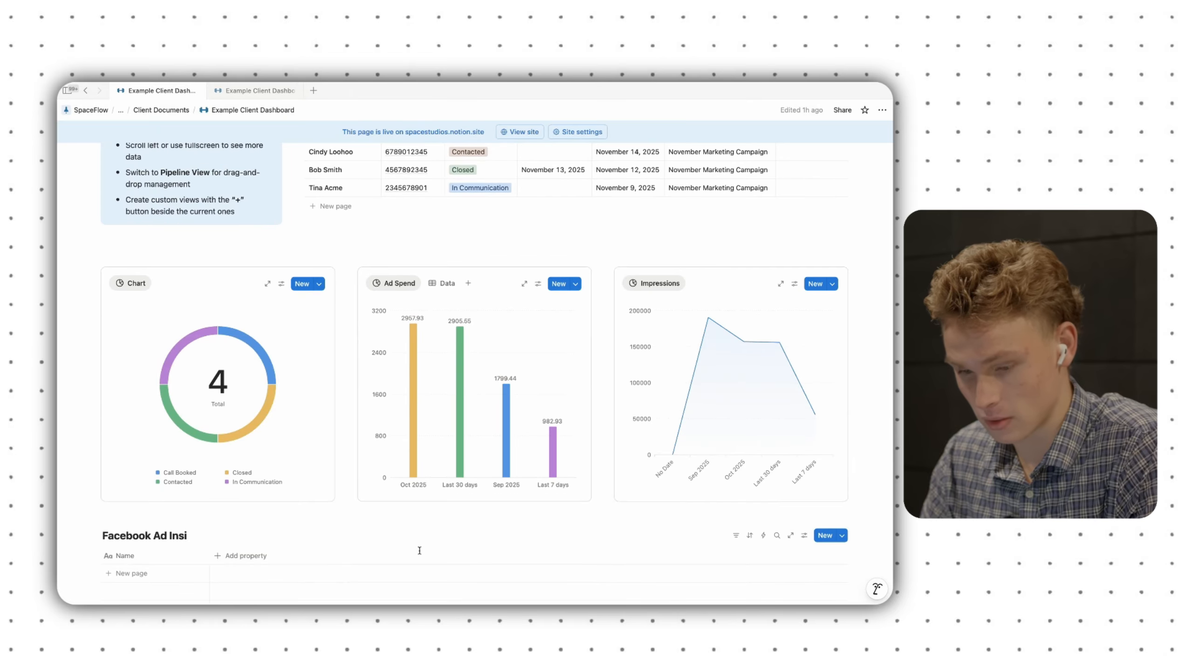
scroll(419, 551, "down", 5)
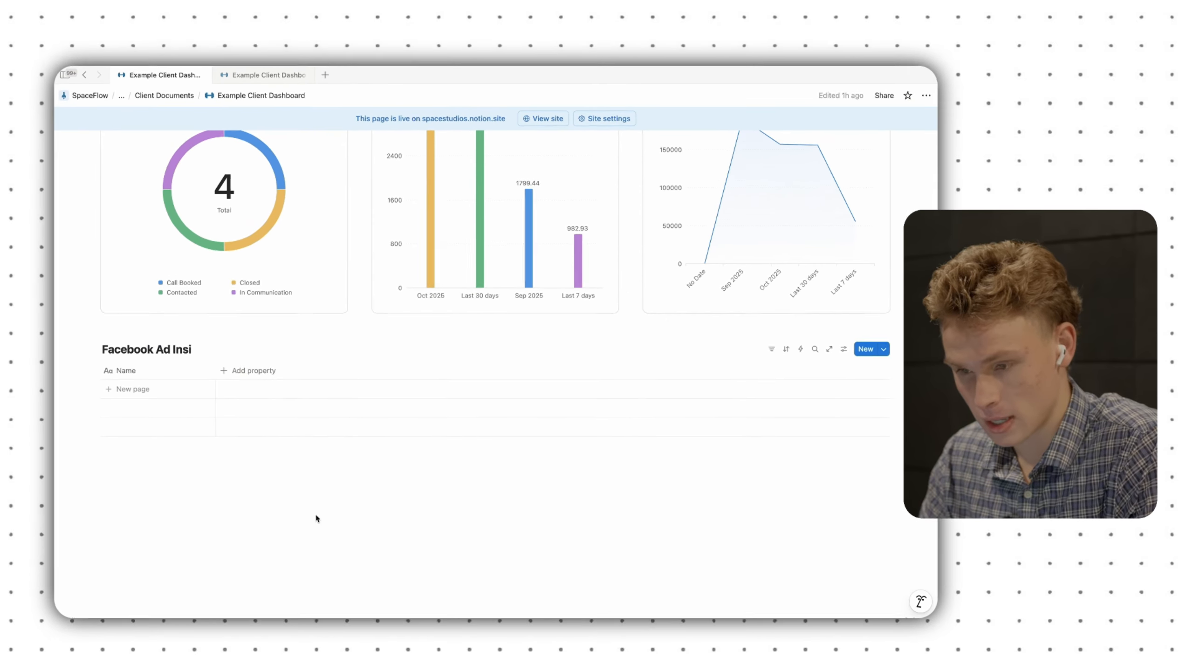
- Delete the old ad insights table and its pages, leaving blank lines below the charts
left_click(88, 349)
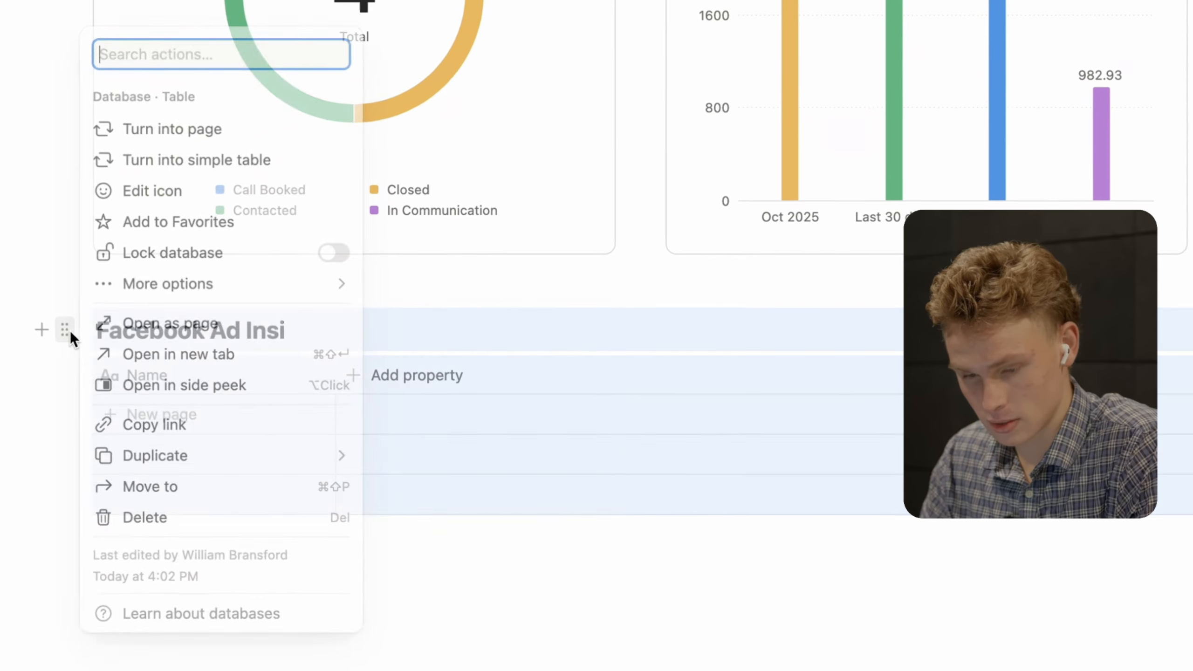
left_click(145, 517)
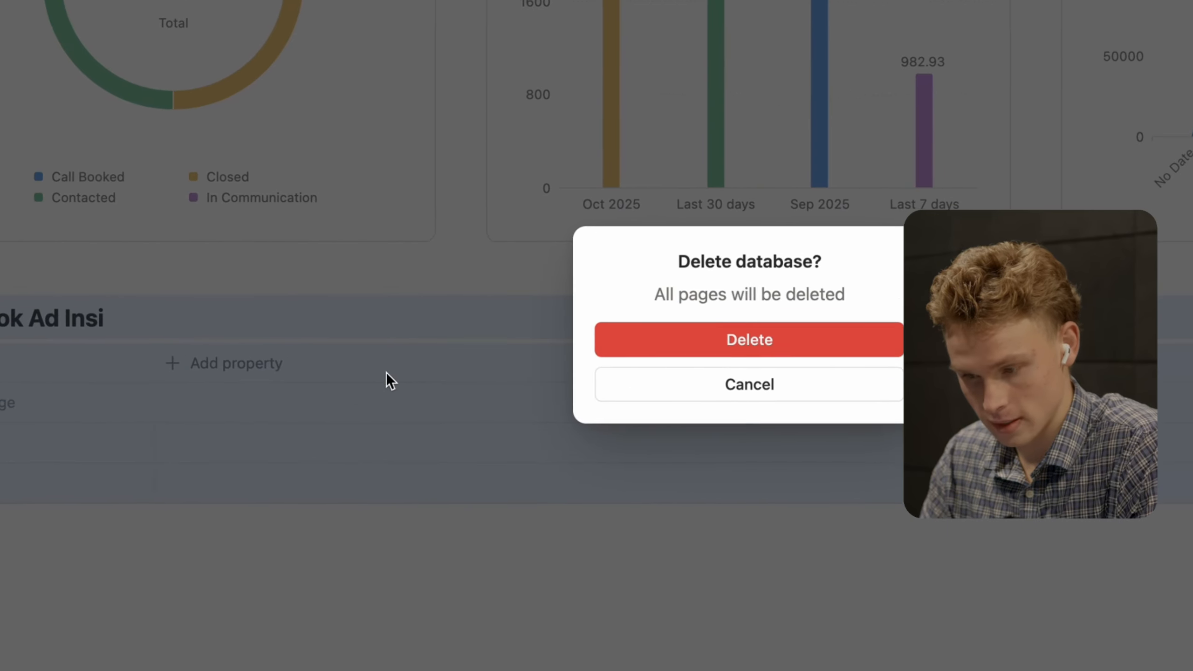
left_click(517, 334)
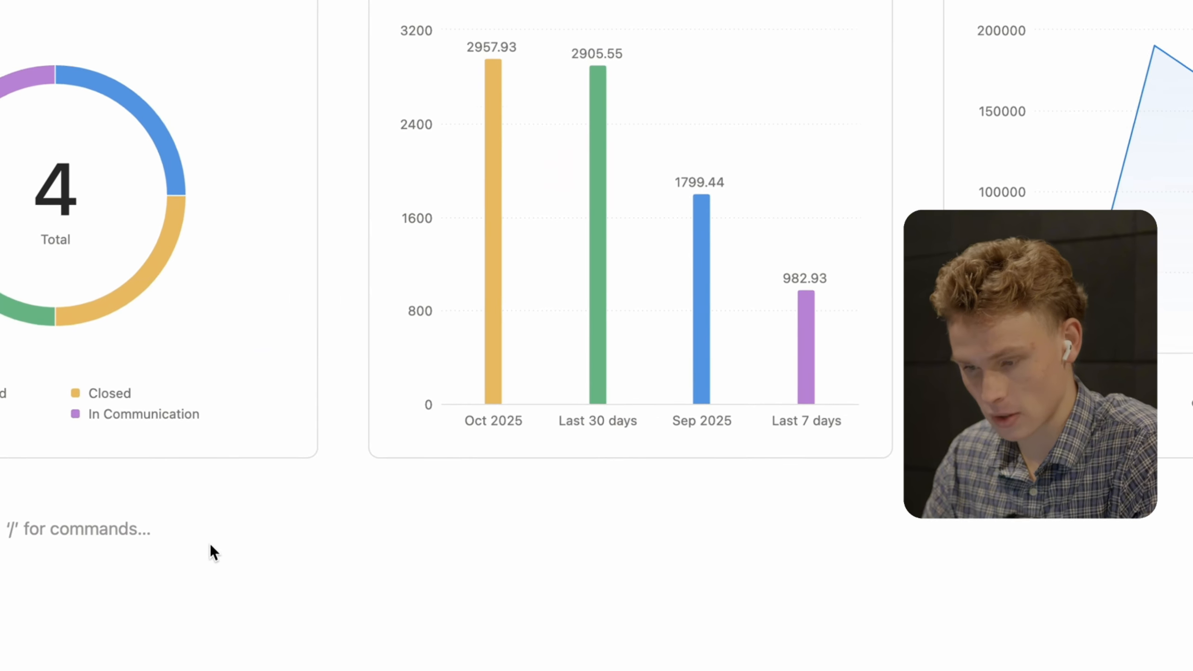
type("/")
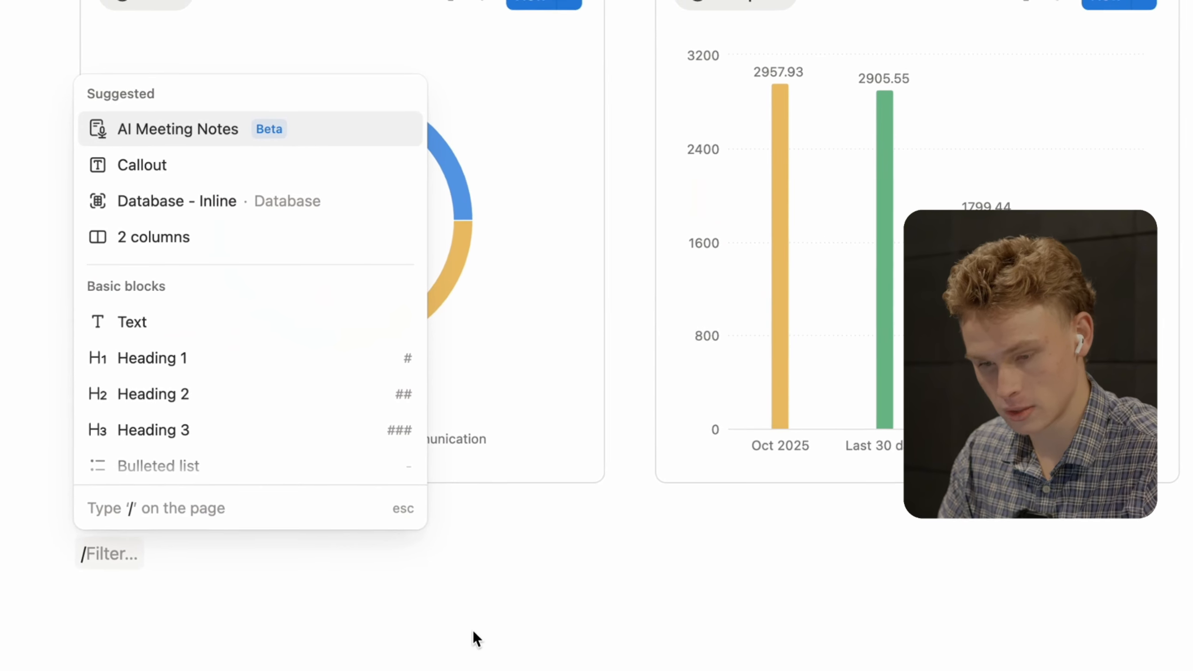
key("BackSpace")
key("Return")
key("Return")
key("Return")
key("Return")
key("Return")
key("Return")
key("Return")
key("Return")
key("Return")
key("Return")
key("Return")
key("Return")
key("Return")
key("Return")
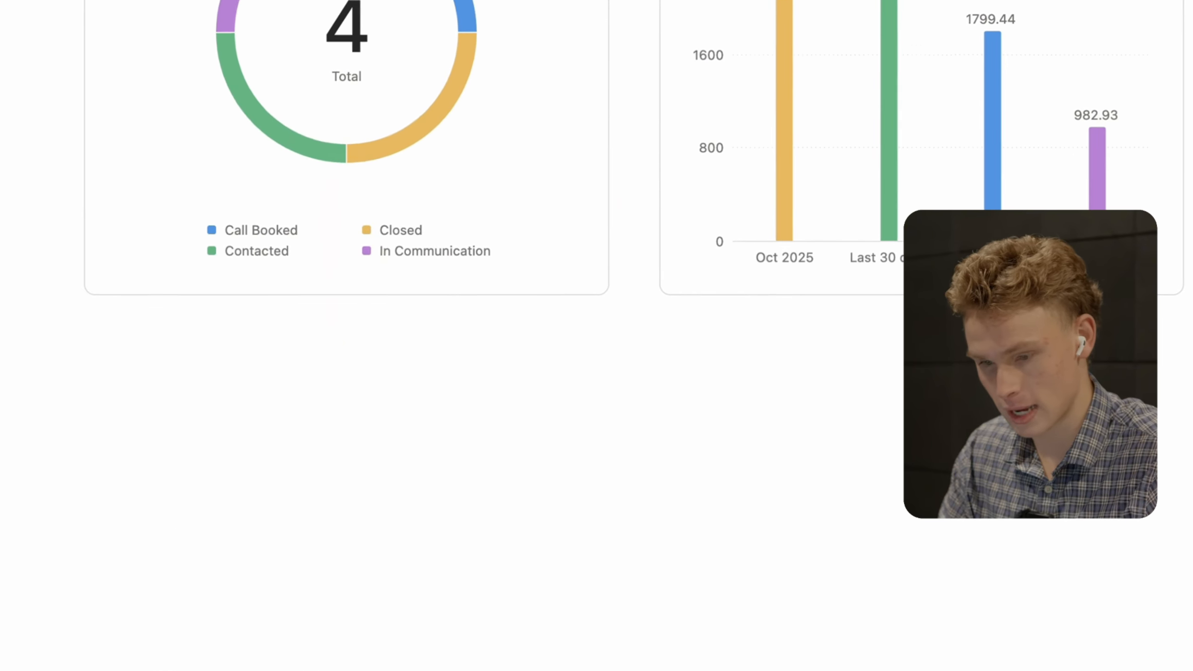
key("Return")
key("Return")
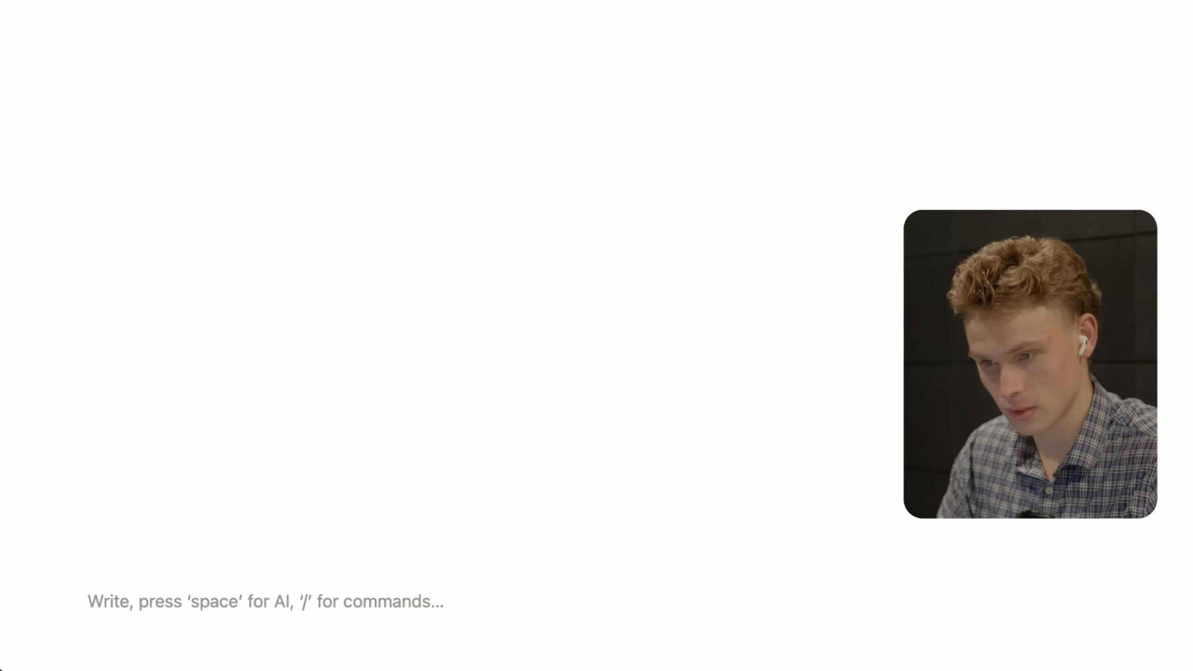
- Insert an inline database via /inl and title it 'Facebook Ad Insights'
type("/")
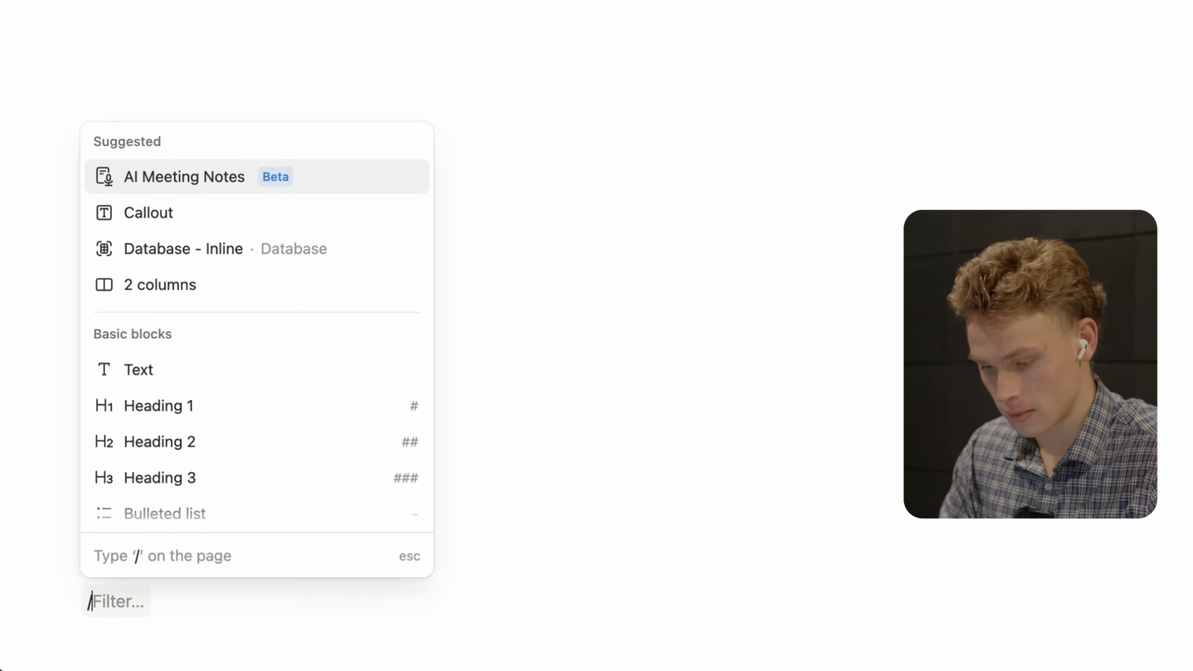
type("inl")
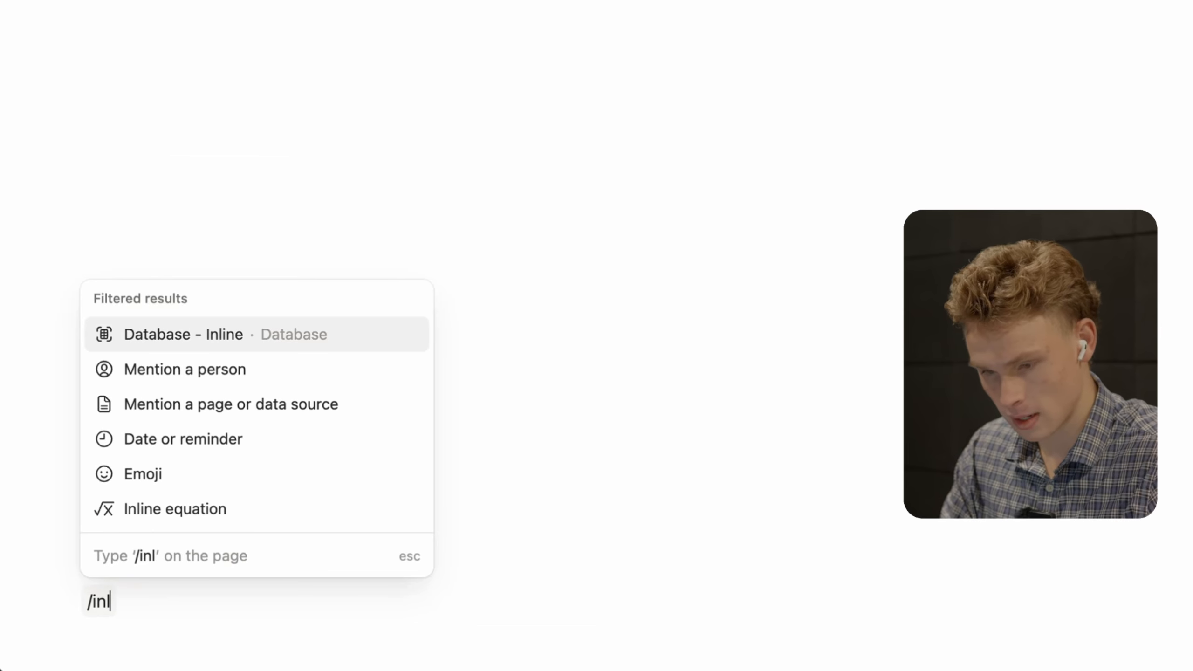
left_click(217, 334)
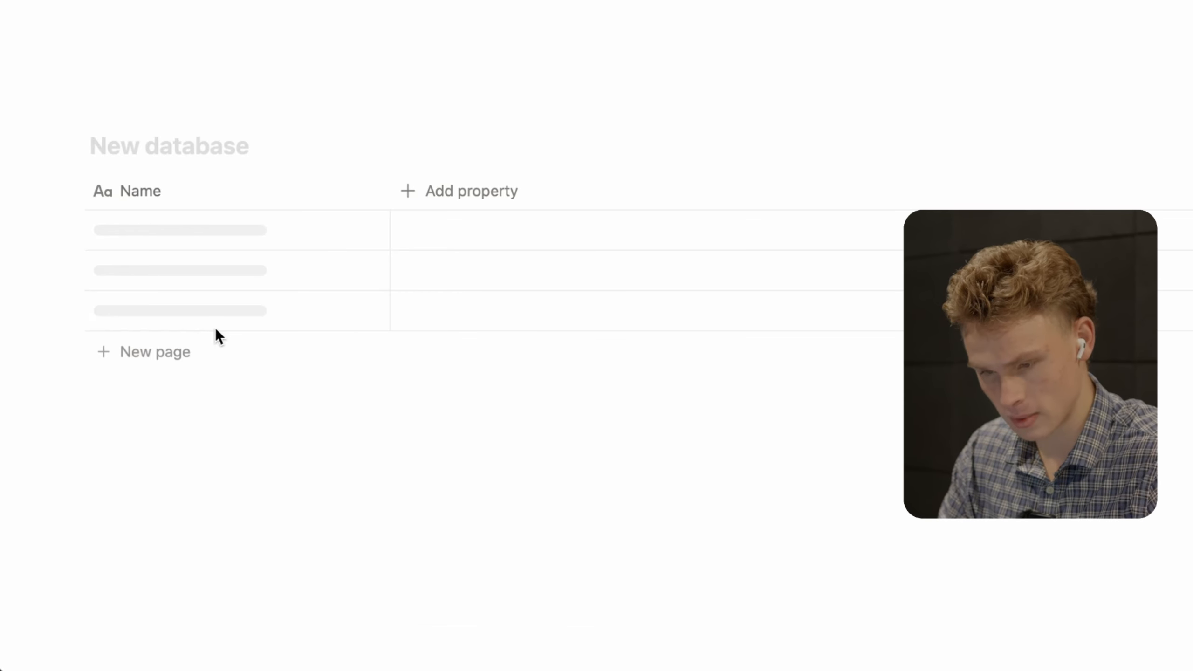
left_click(184, 142)
type("Facebook Ad ")
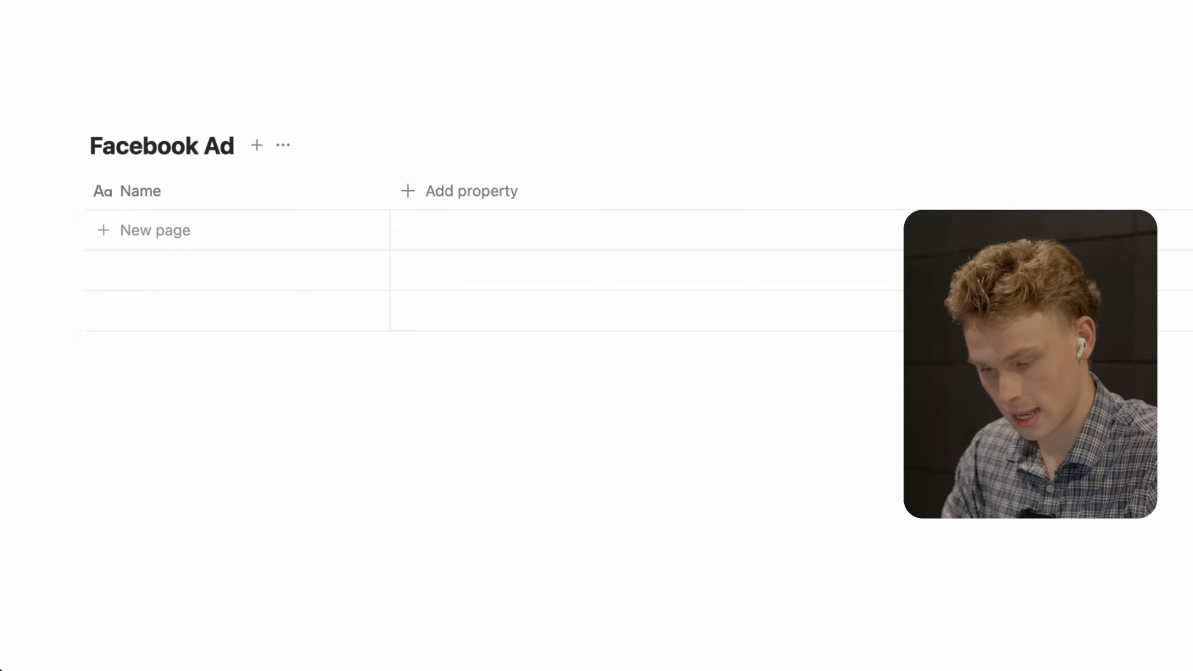
type("Insights")
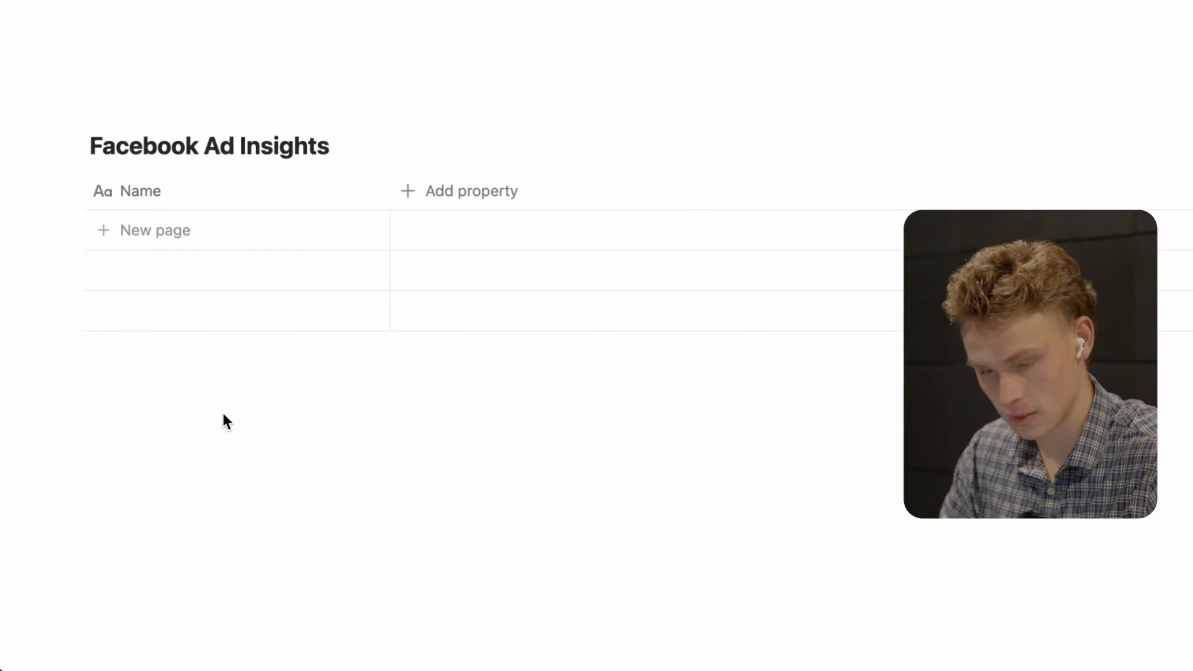
left_click(225, 412)
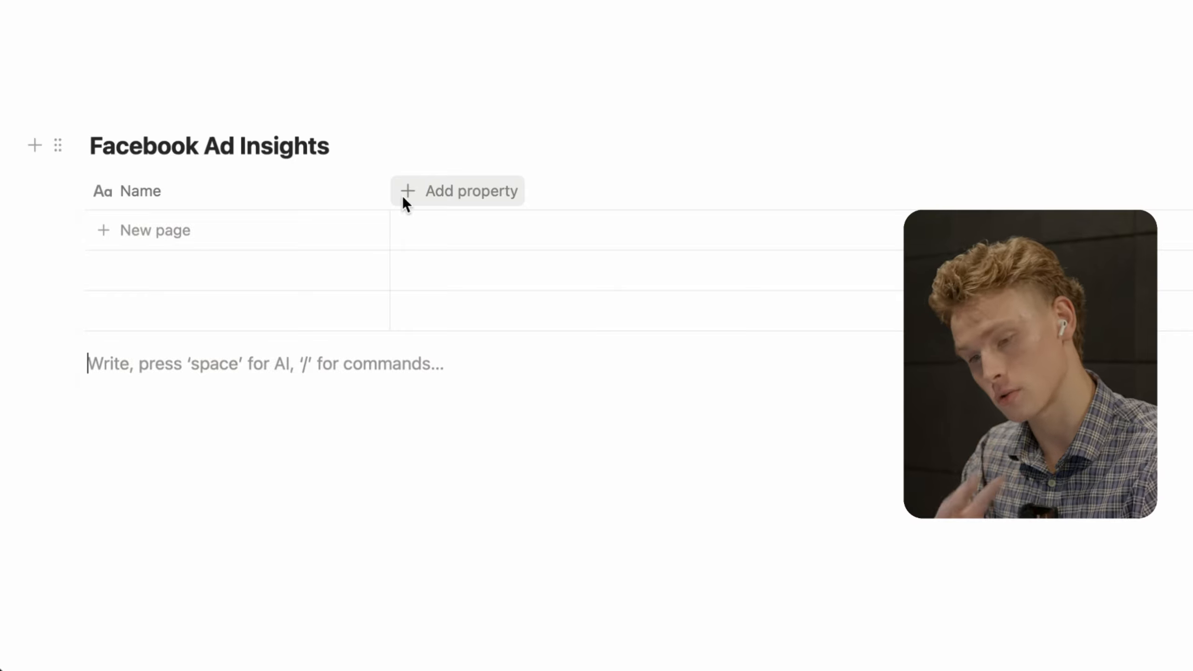
- Add a Number column to the table formatted as US Dollar
left_click(429, 196)
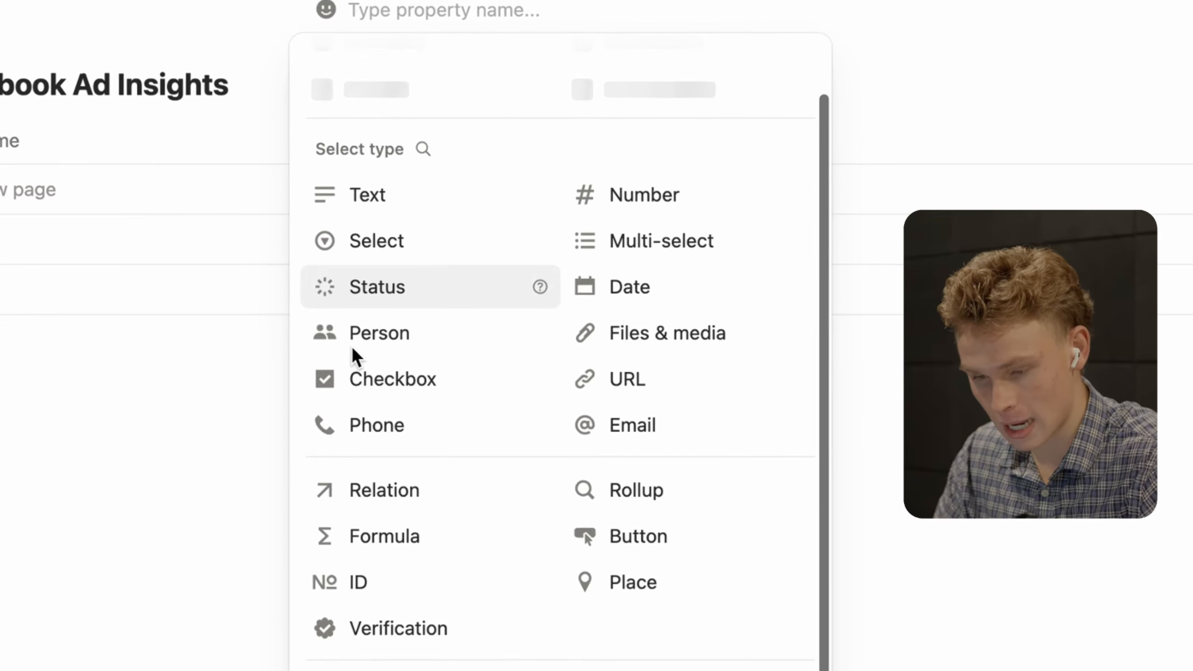
left_click(665, 194)
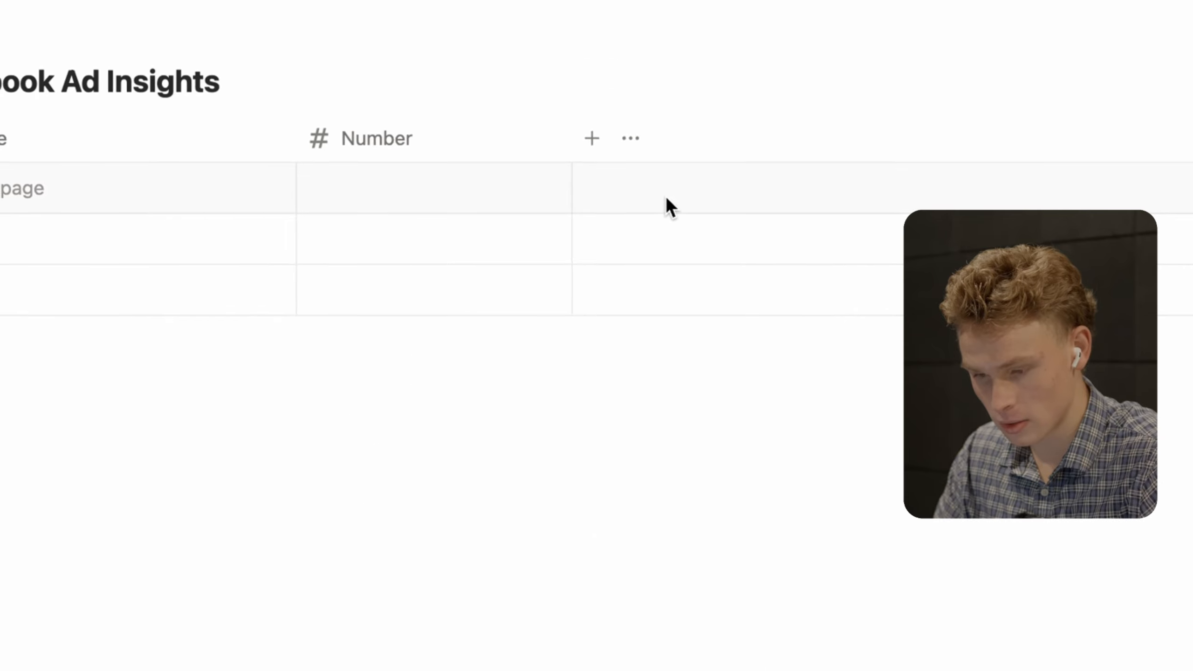
left_click(400, 152)
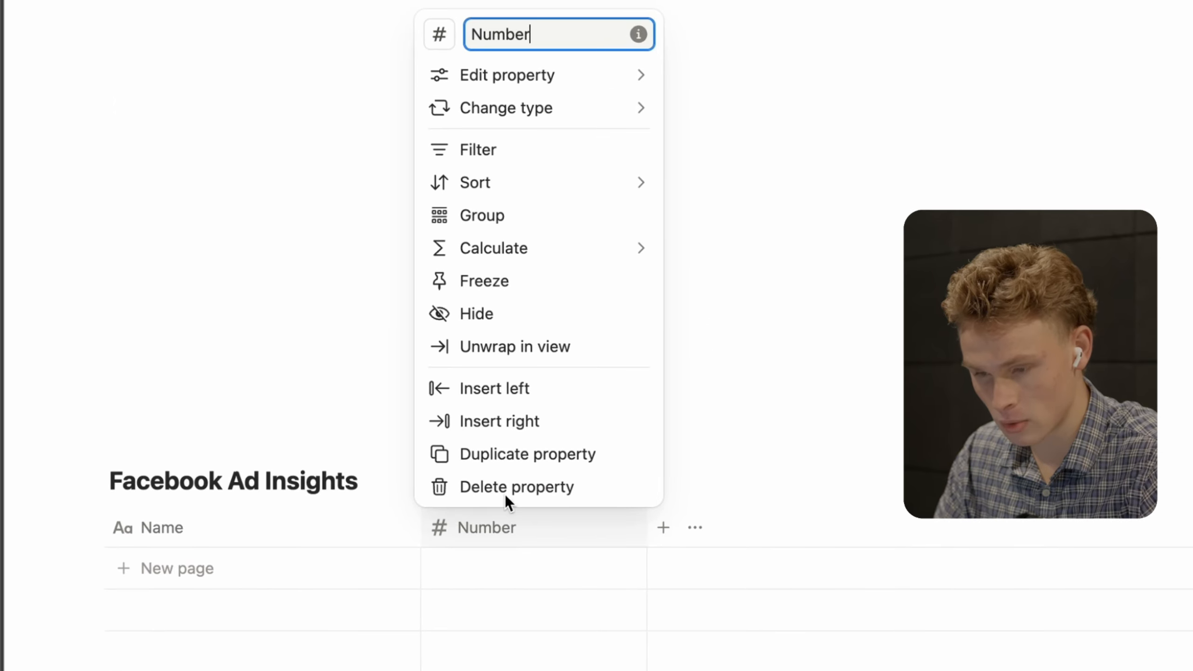
mouse_move(533, 74)
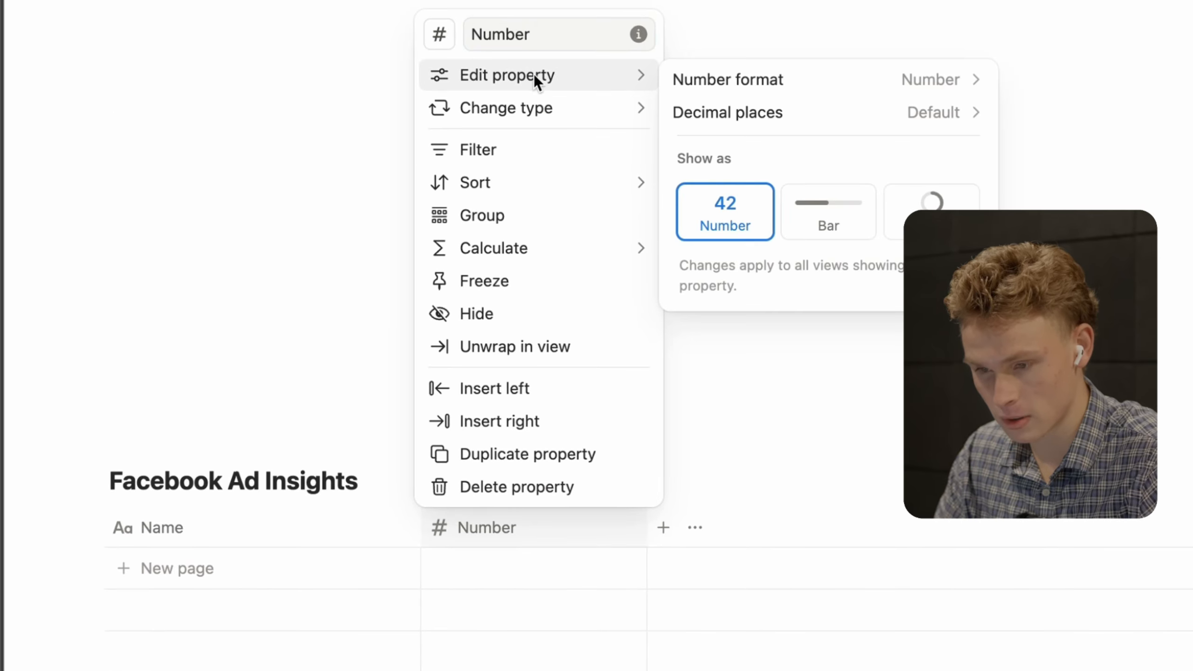
left_click(706, 87)
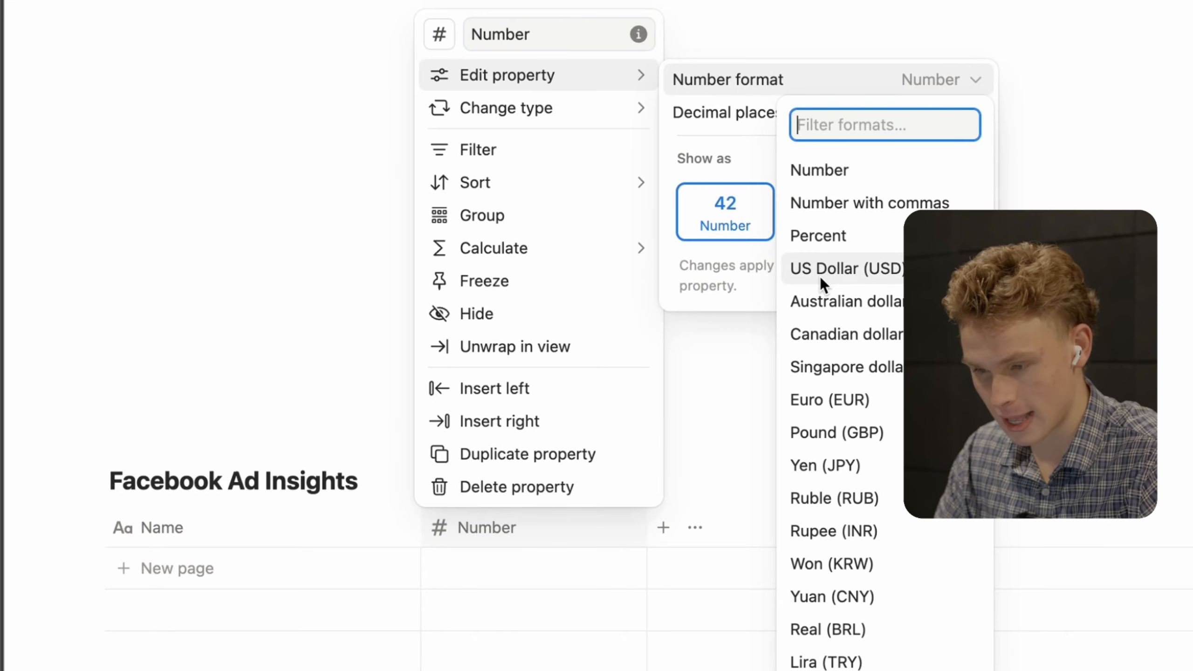
left_click(851, 269)
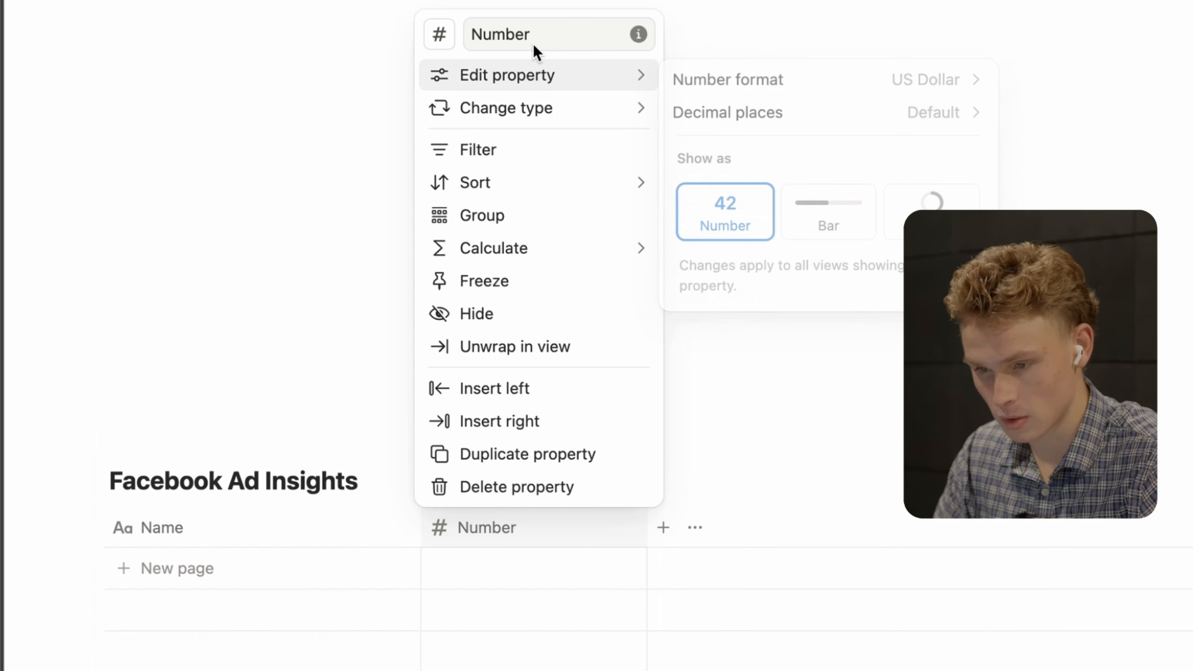
- Give the column a cash icon found by searching 'mon' and rename it Ad Spend
left_click(440, 34)
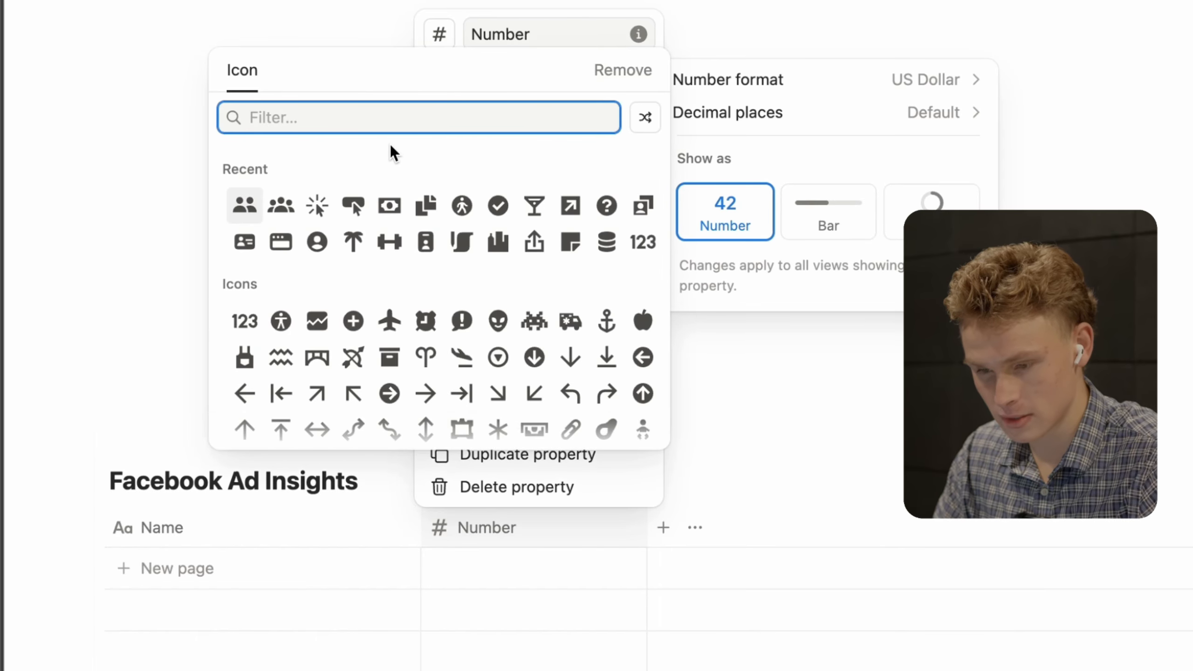
type("mon")
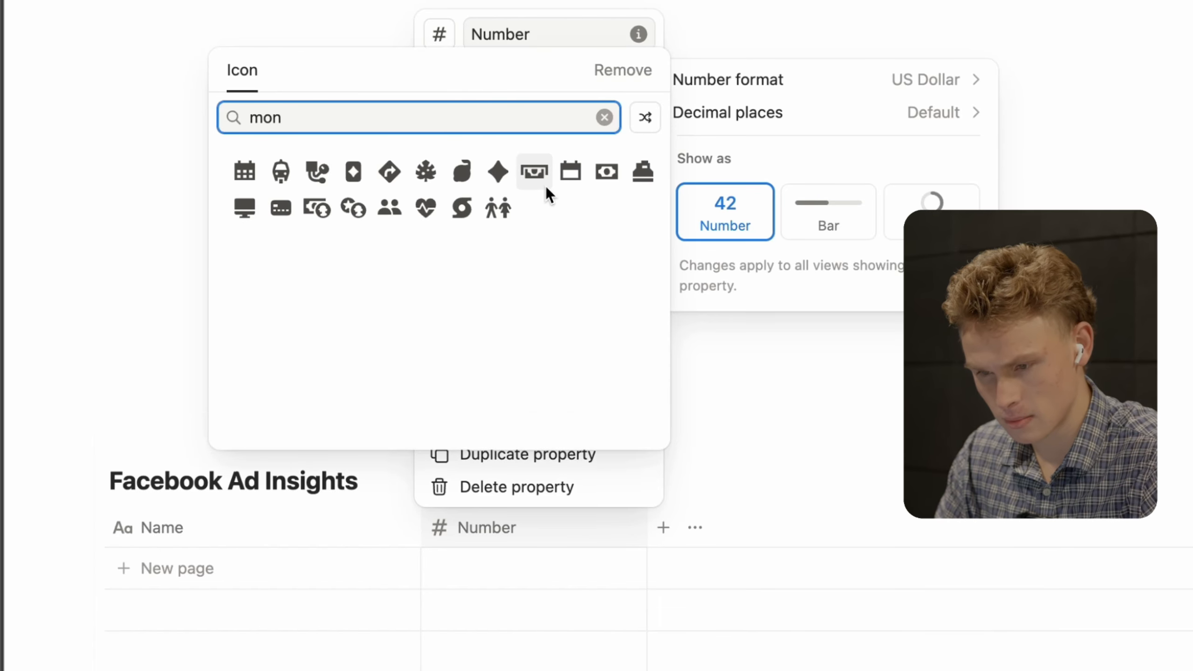
left_click(606, 171)
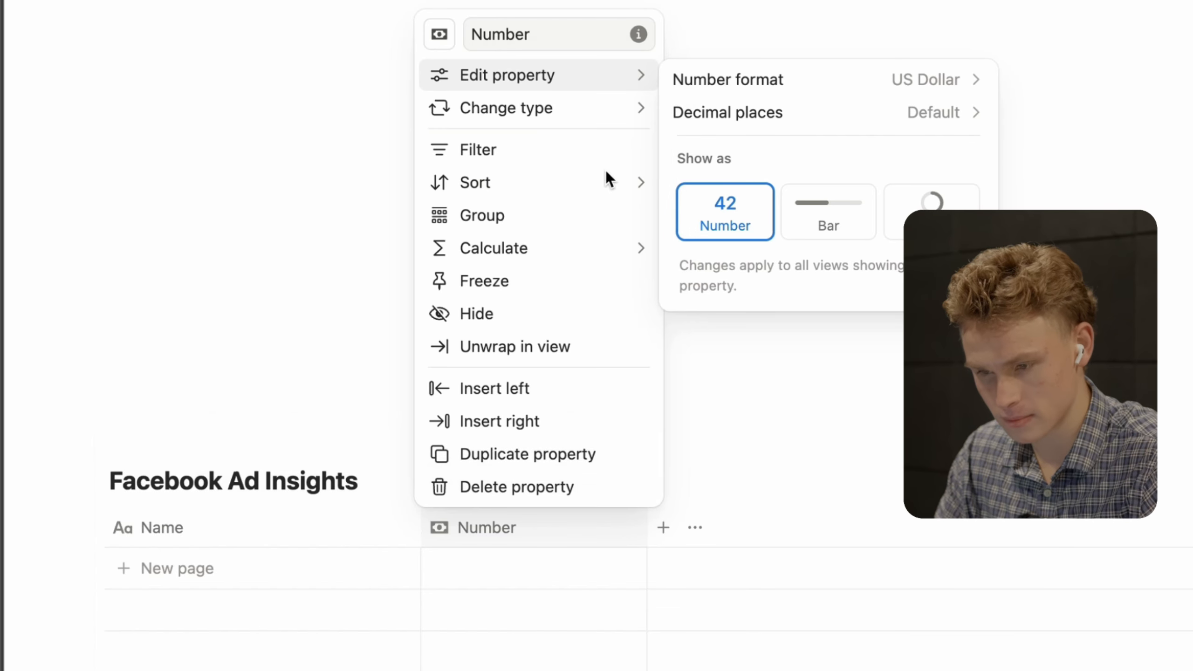
left_click(310, 221)
left_click(515, 548)
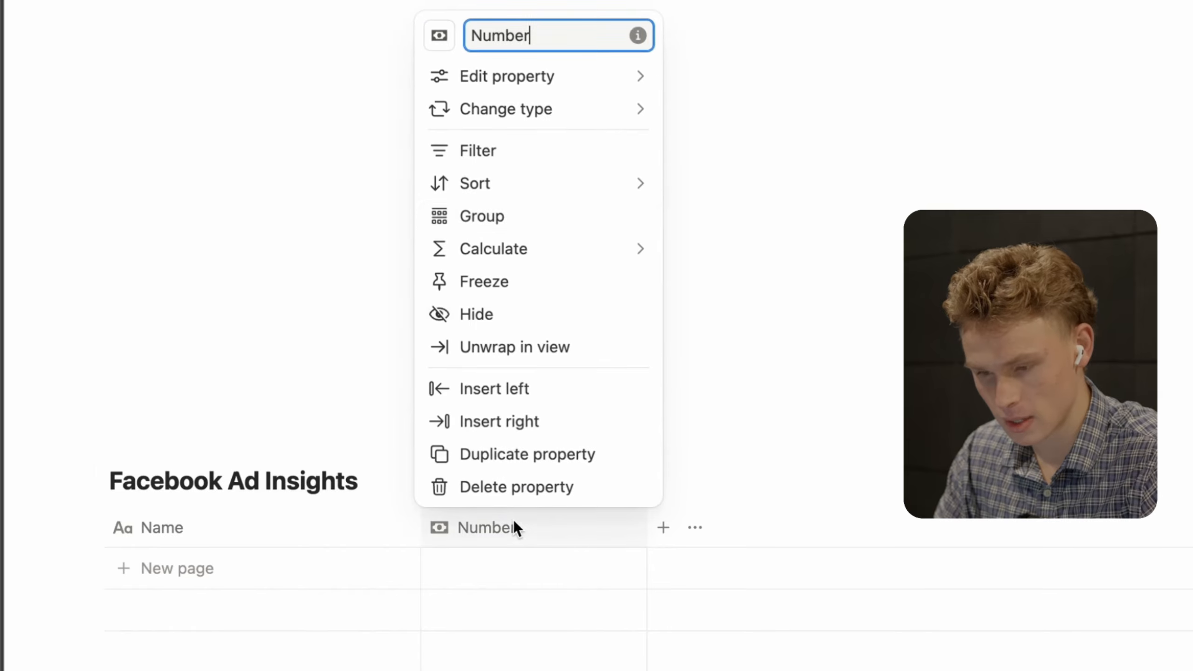
mouse_move(519, 72)
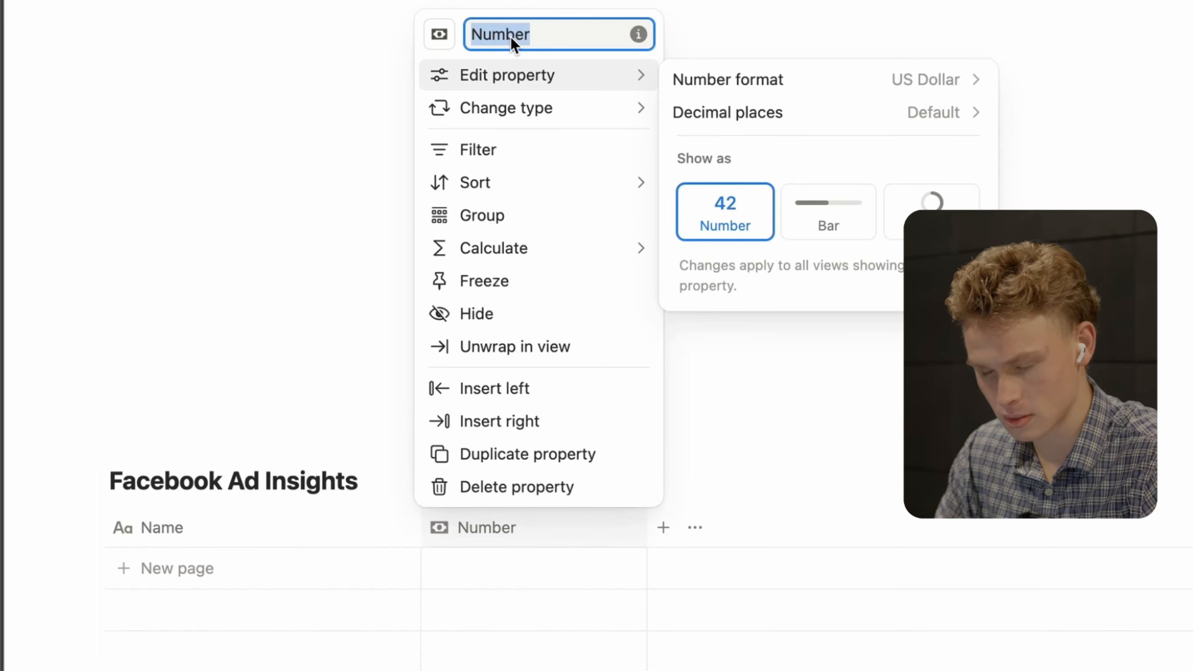
type("Ad S")
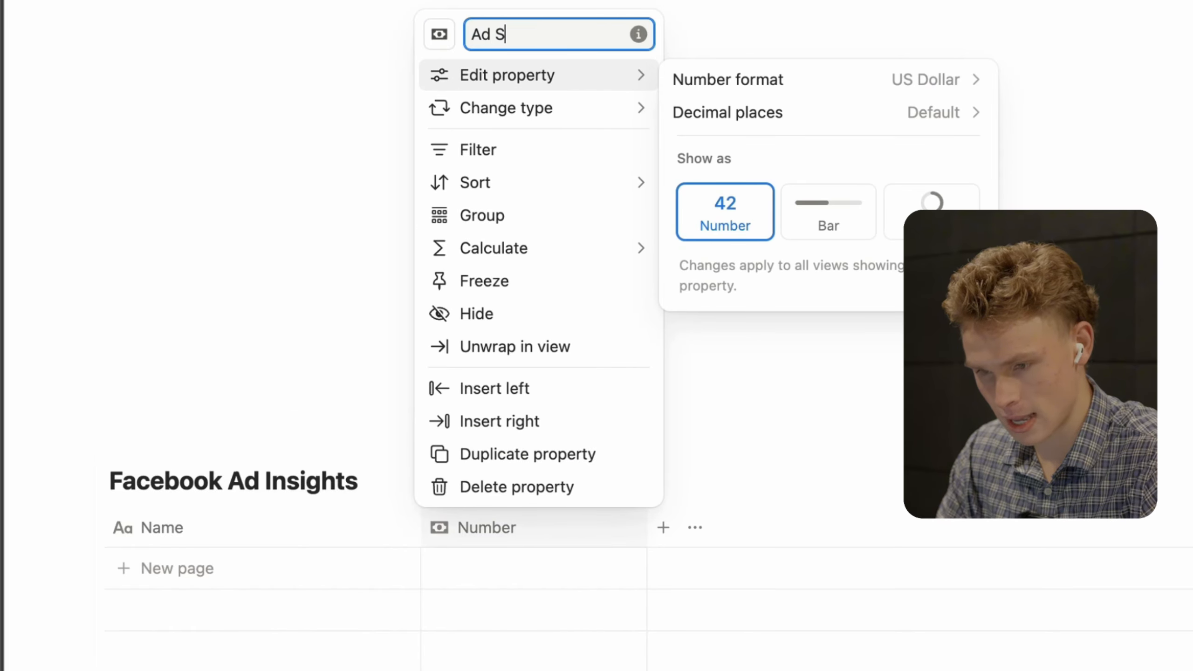
type("pend")
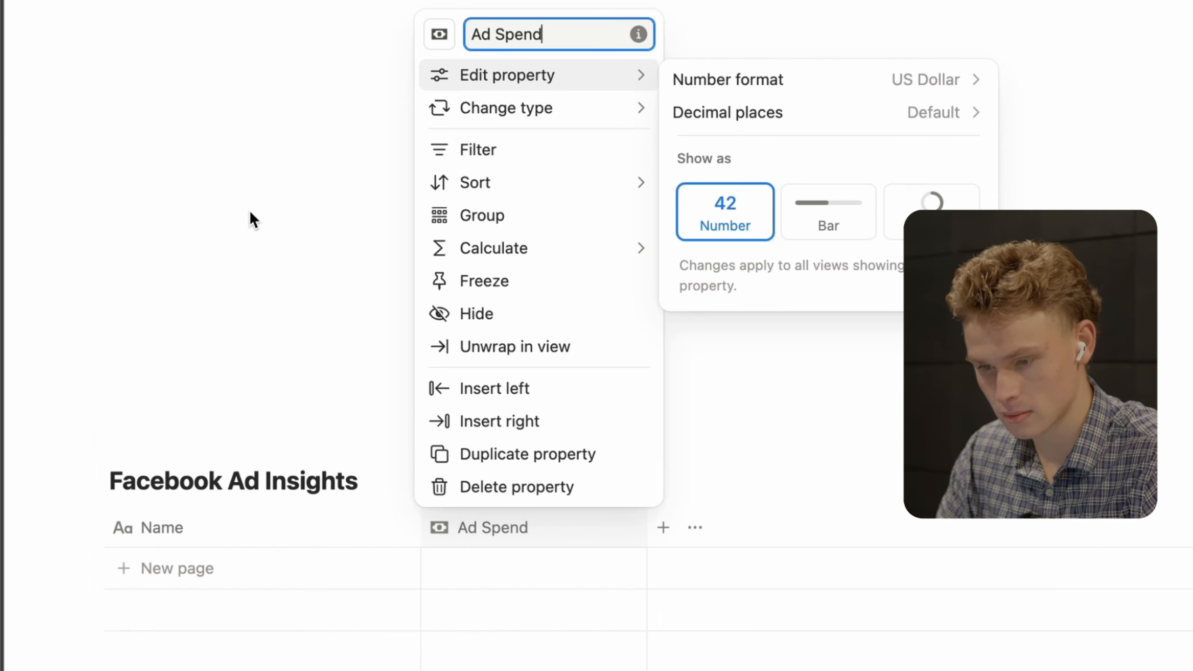
left_click(247, 218)
- Add a new Number column and rename it Clicks
left_click(594, 442)
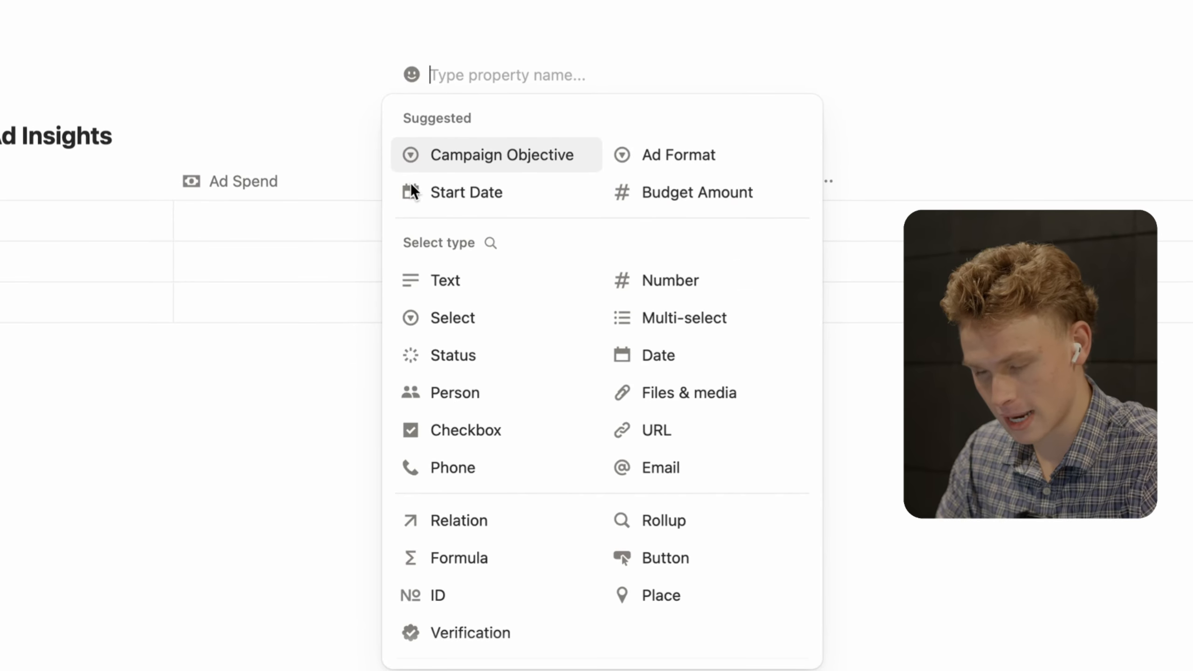
left_click(688, 280)
left_click(509, 230)
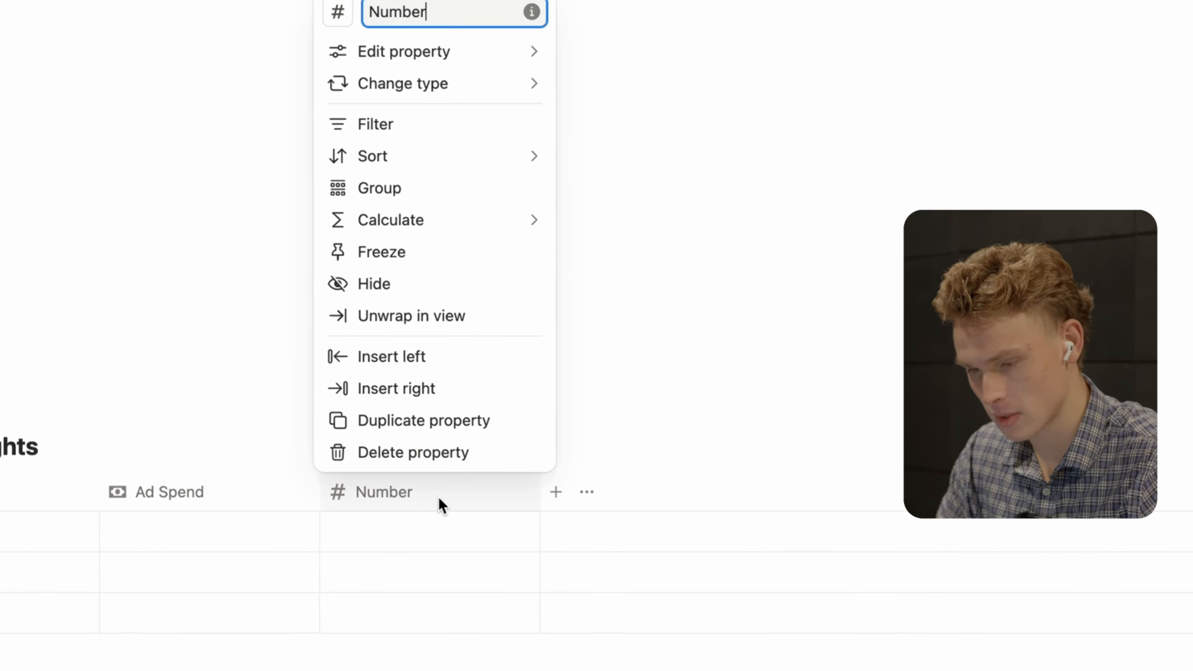
mouse_move(397, 96)
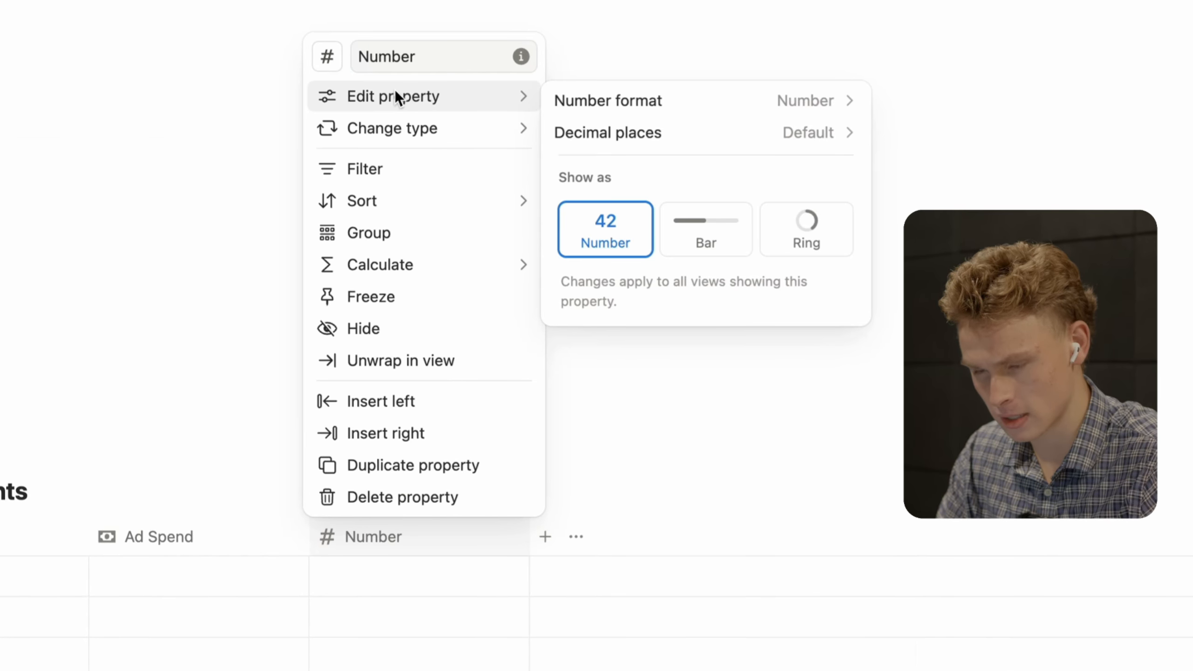
left_click(419, 57)
double_click(419, 57)
type("C")
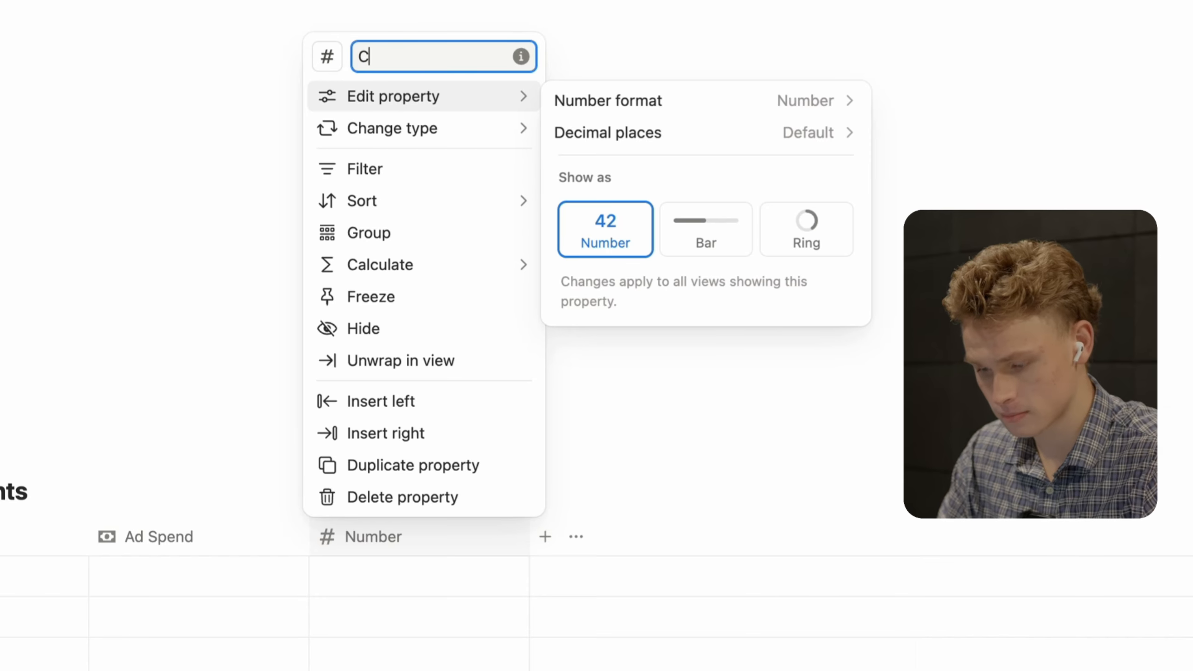
type("licks")
- Give the Clicks column a cursor-click icon found by searching 'click'
left_click(331, 56)
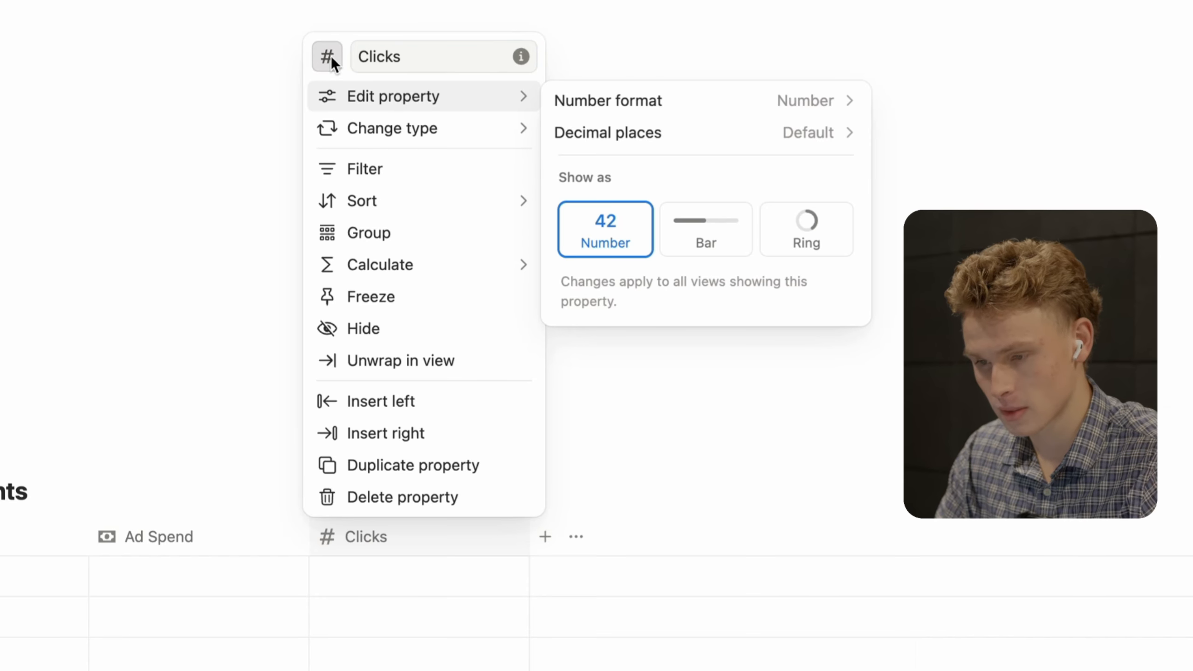
type("click")
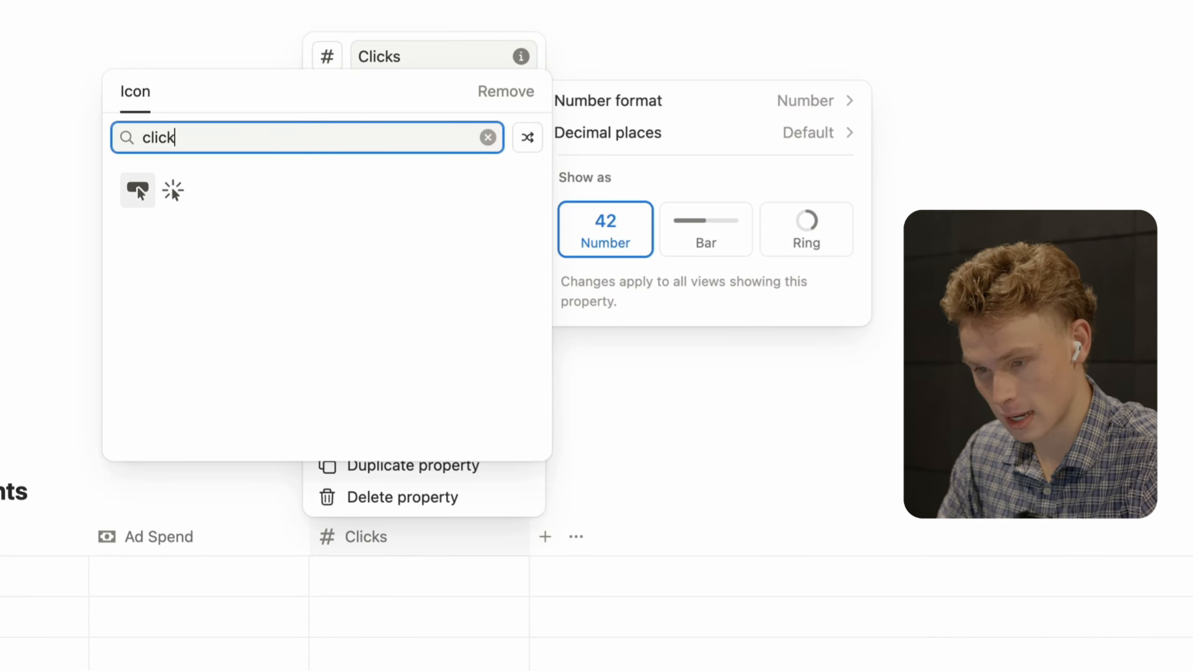
left_click(138, 190)
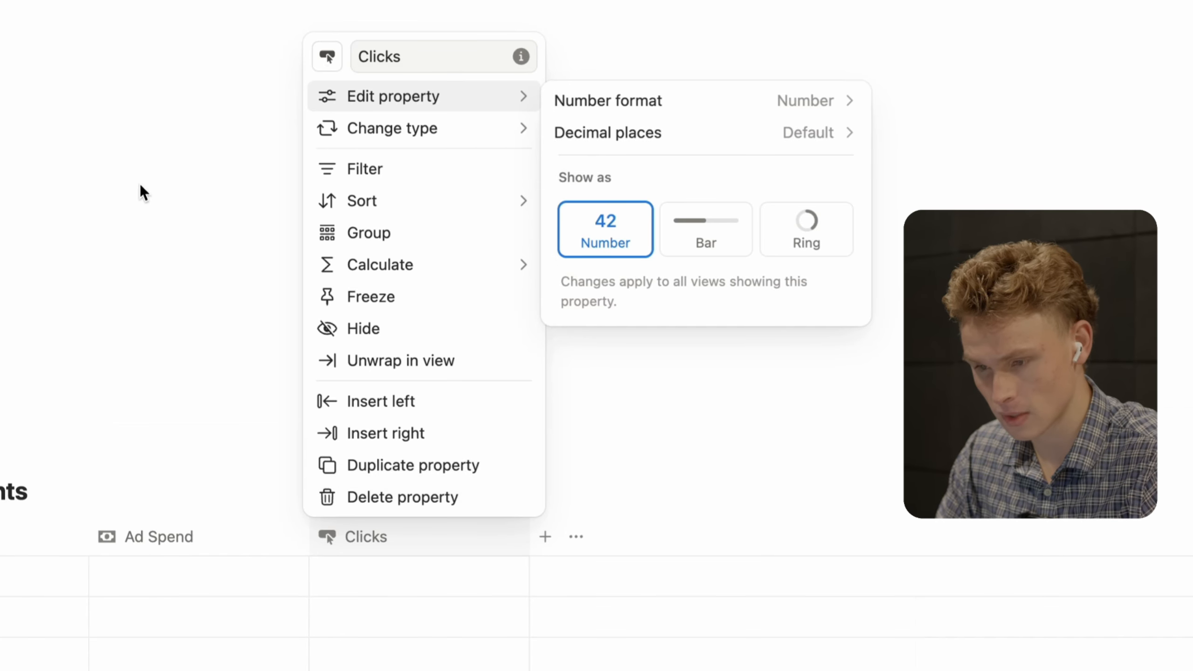
left_click(187, 259)
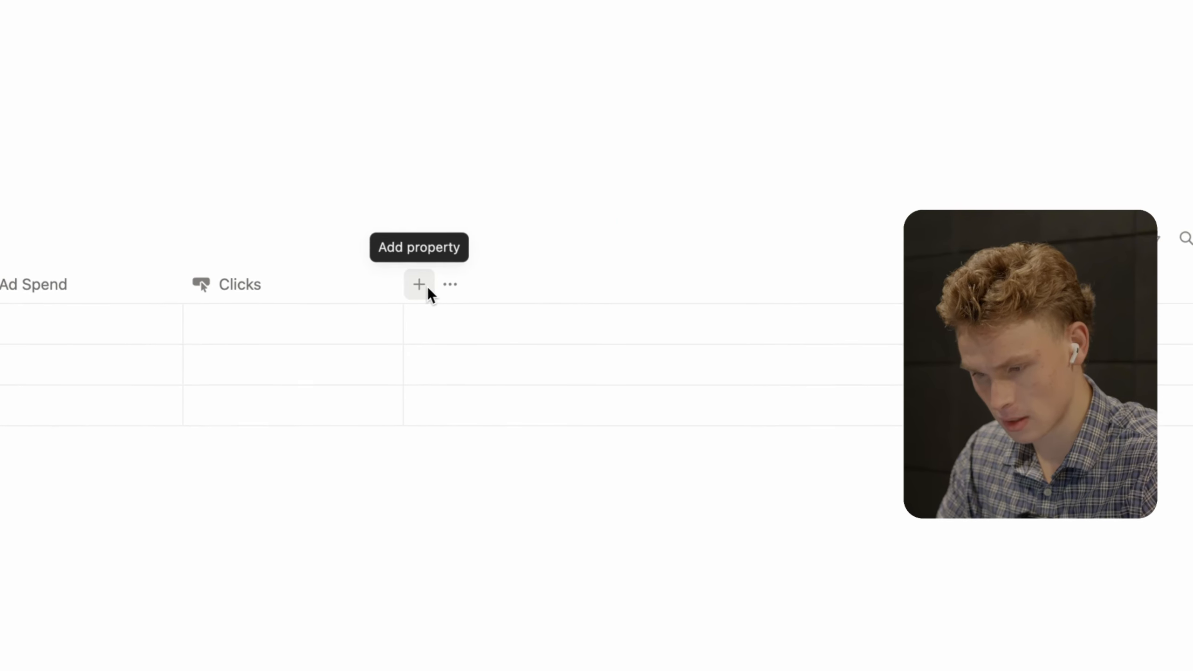
- Add a Number column named Impressions with the people-group icon from Recent
left_click(527, 500)
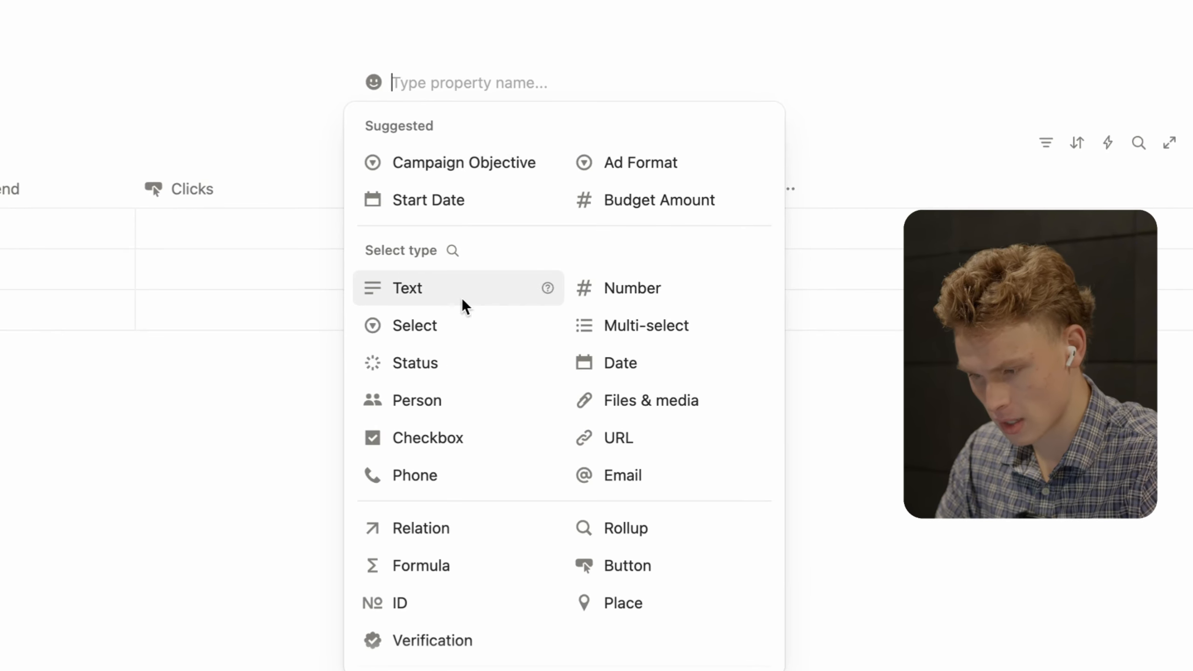
left_click(597, 277)
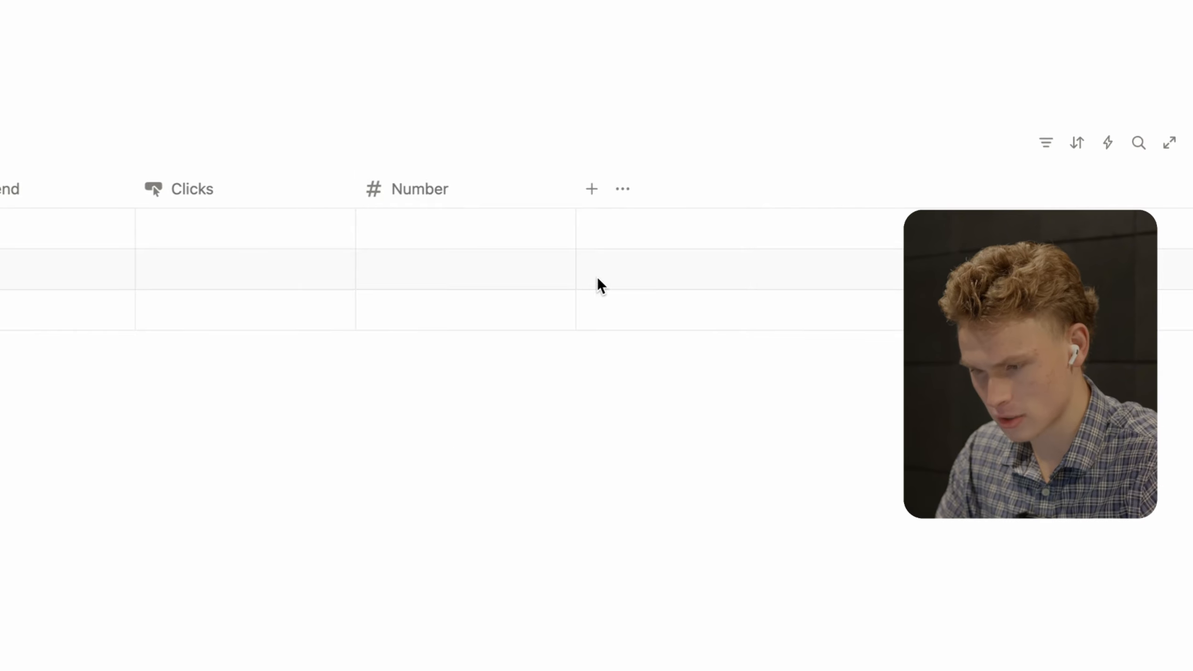
left_click(423, 188)
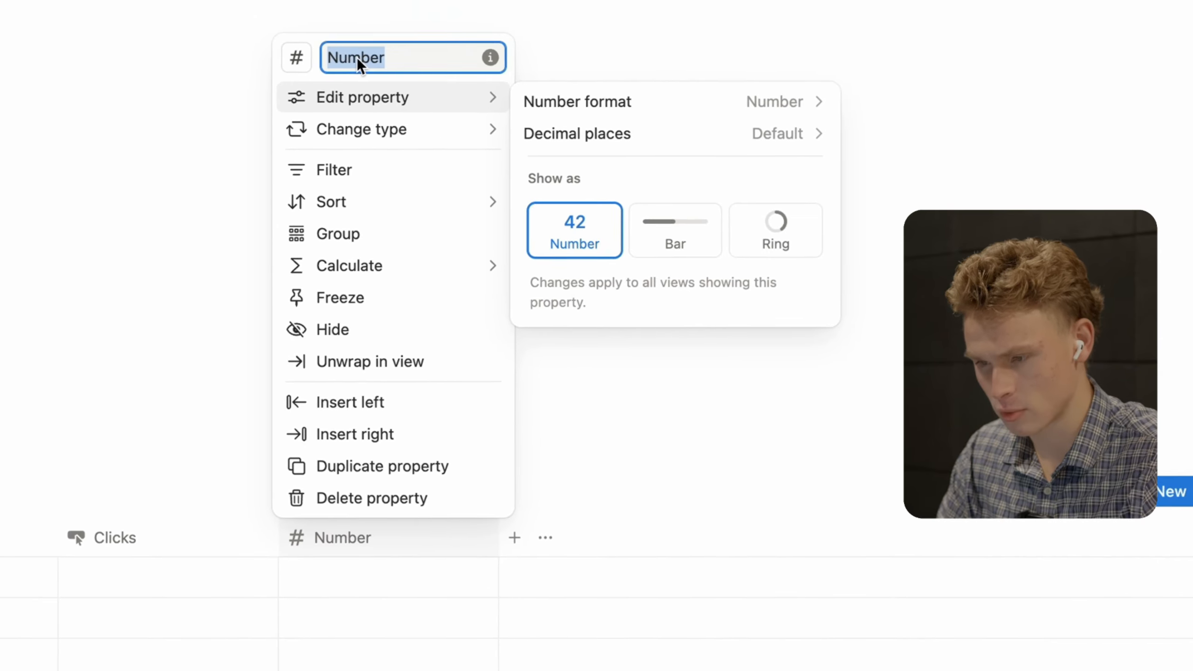
type("Impressi")
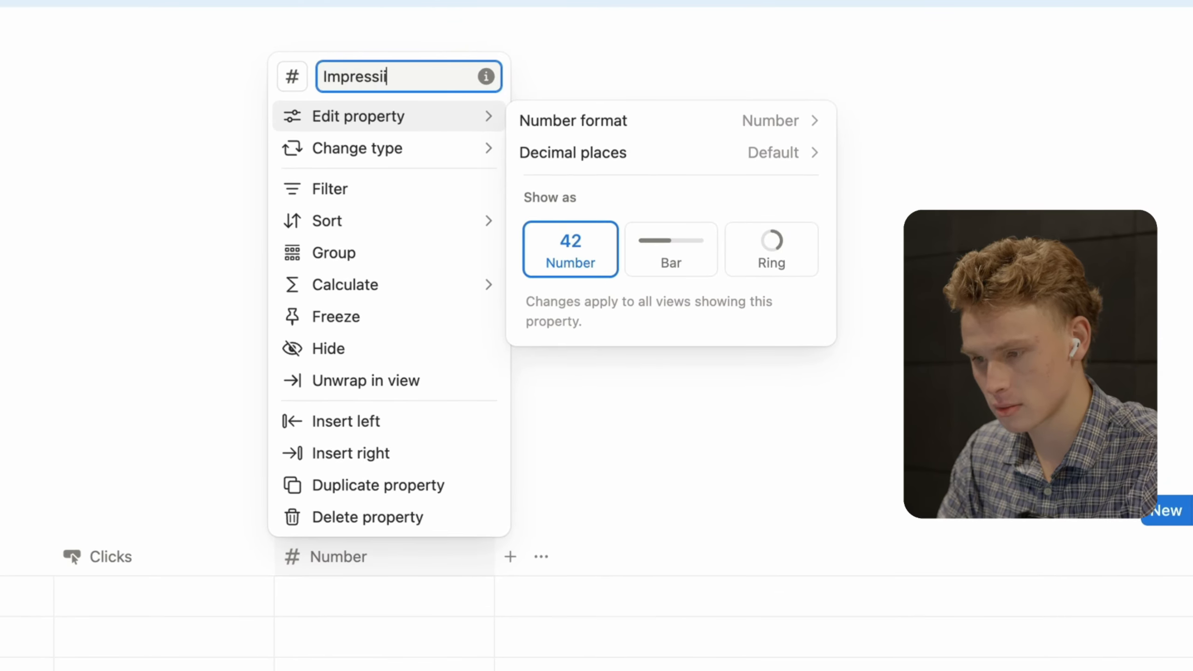
type("ons")
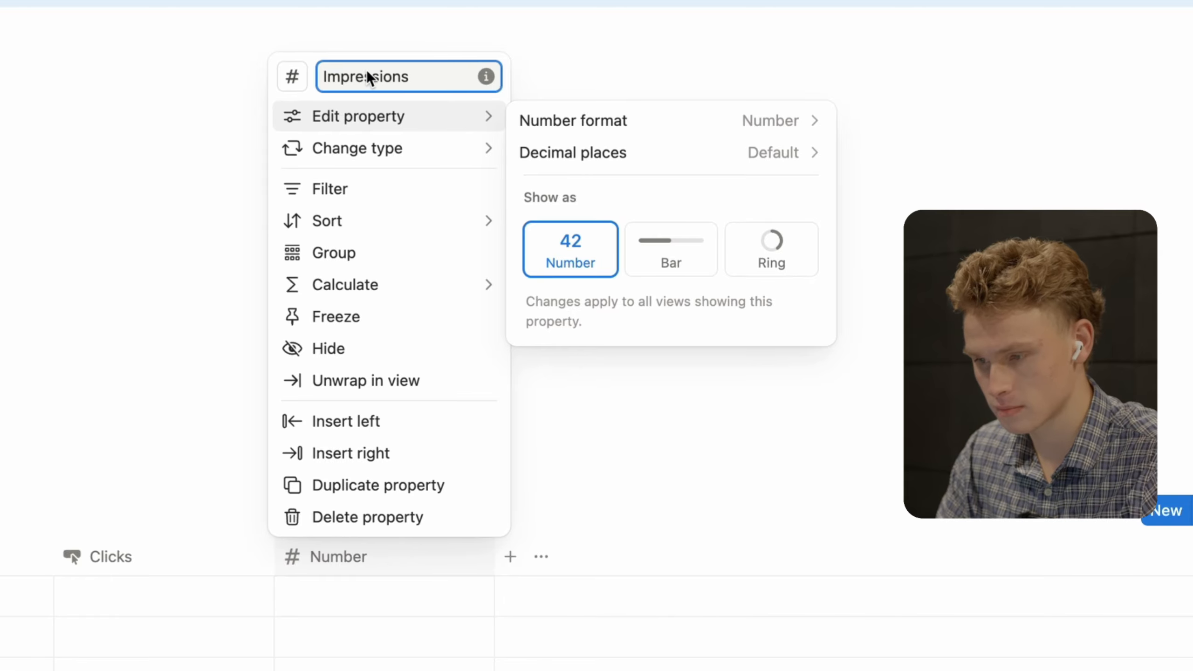
left_click(300, 77)
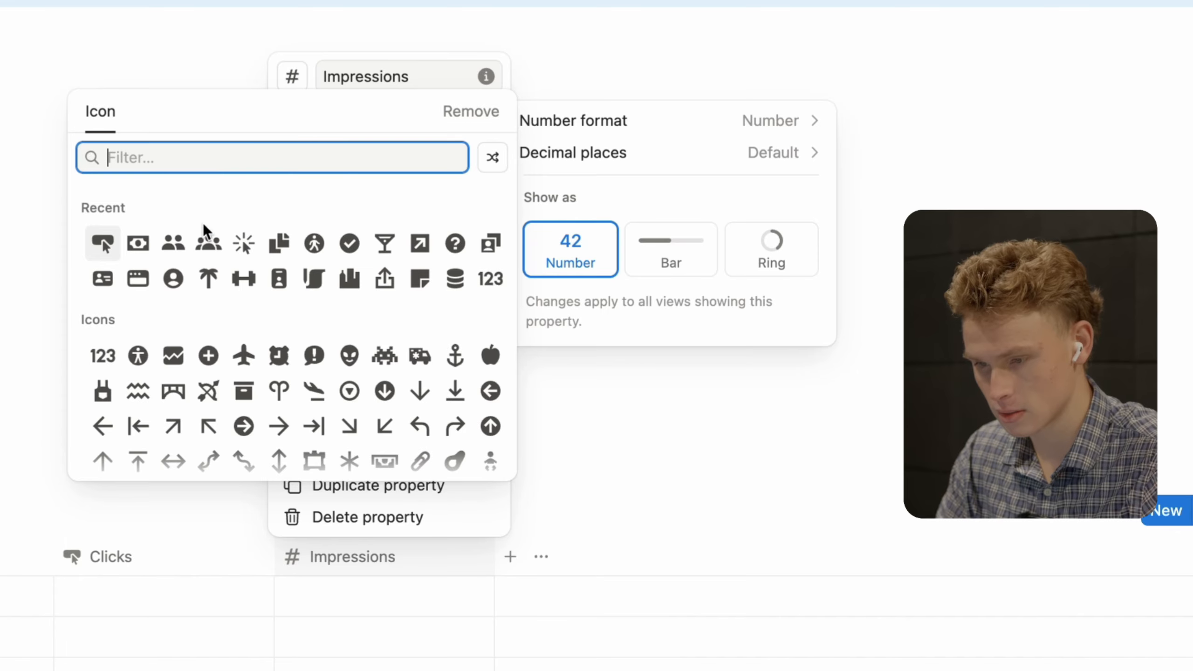
left_click(205, 242)
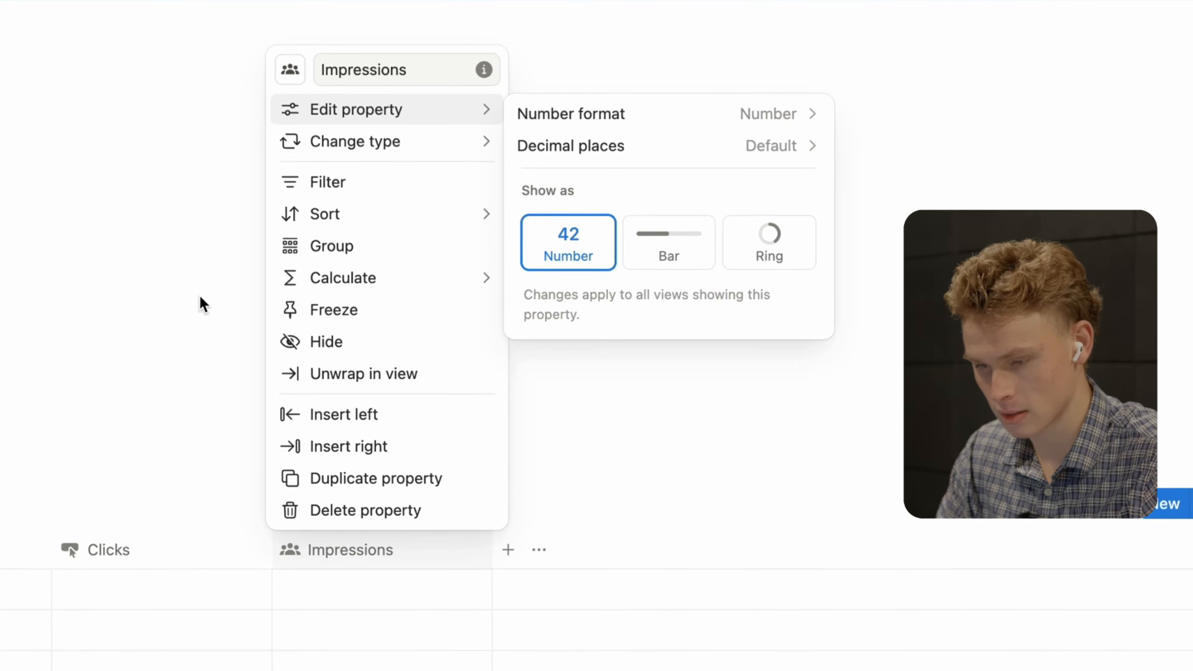
left_click(194, 301)
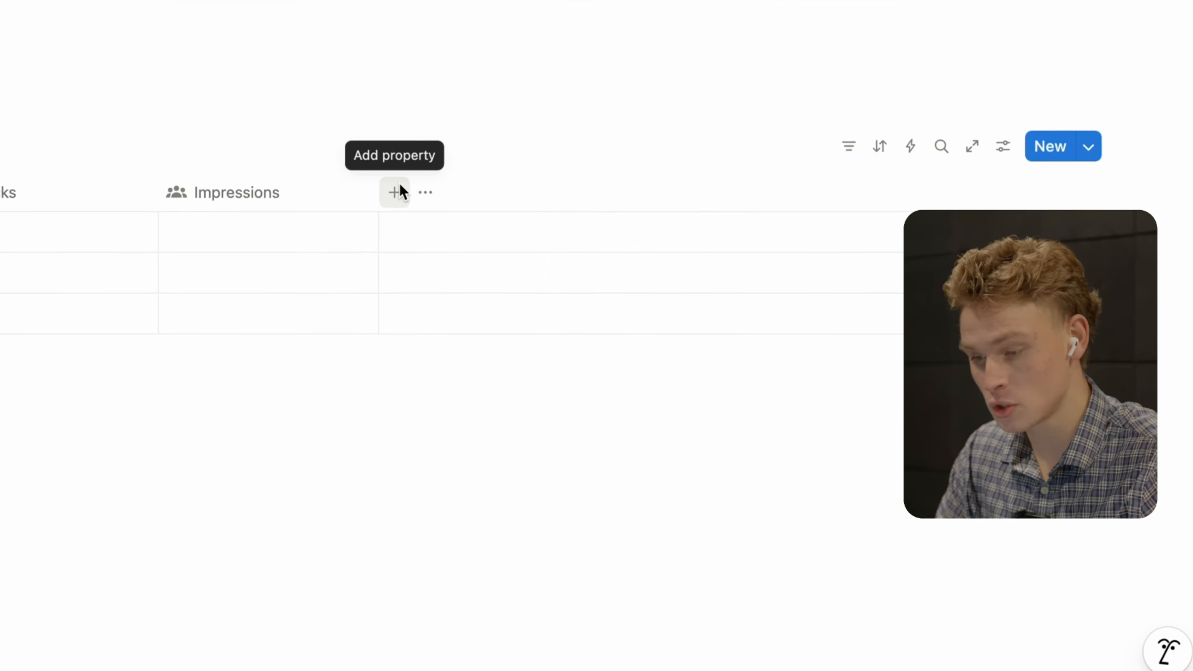
- Add a Date property as the last column after Impressions
left_click(409, 234)
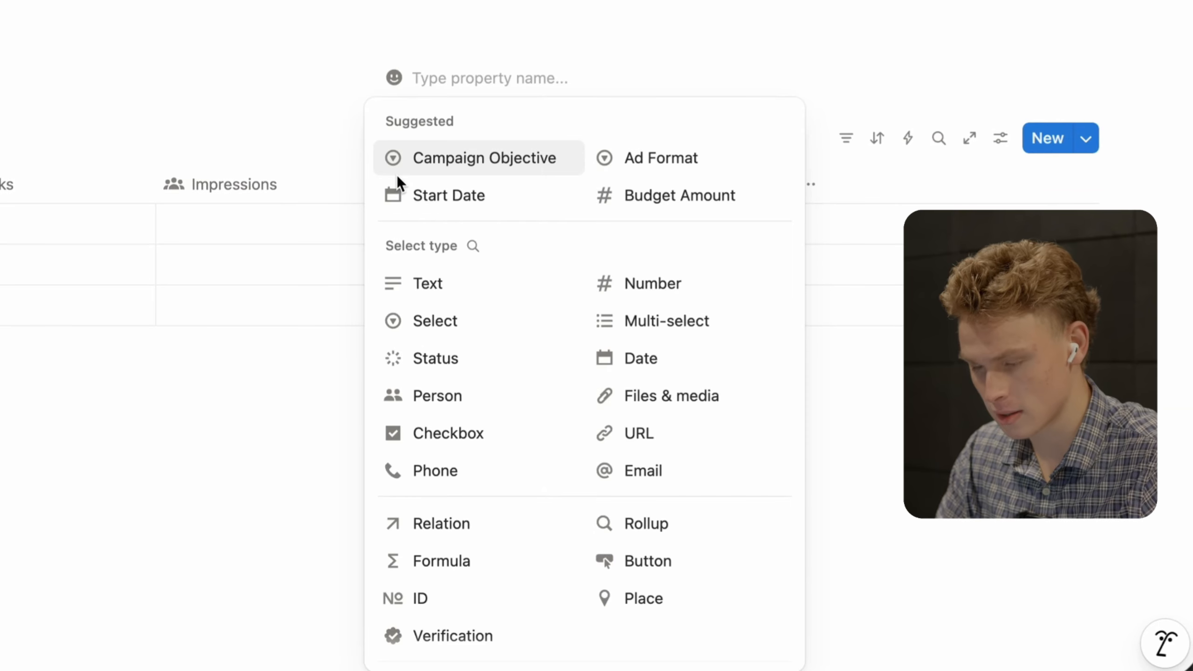
scroll(451, 290, "down", 1)
scroll(450, 291, "up", 1)
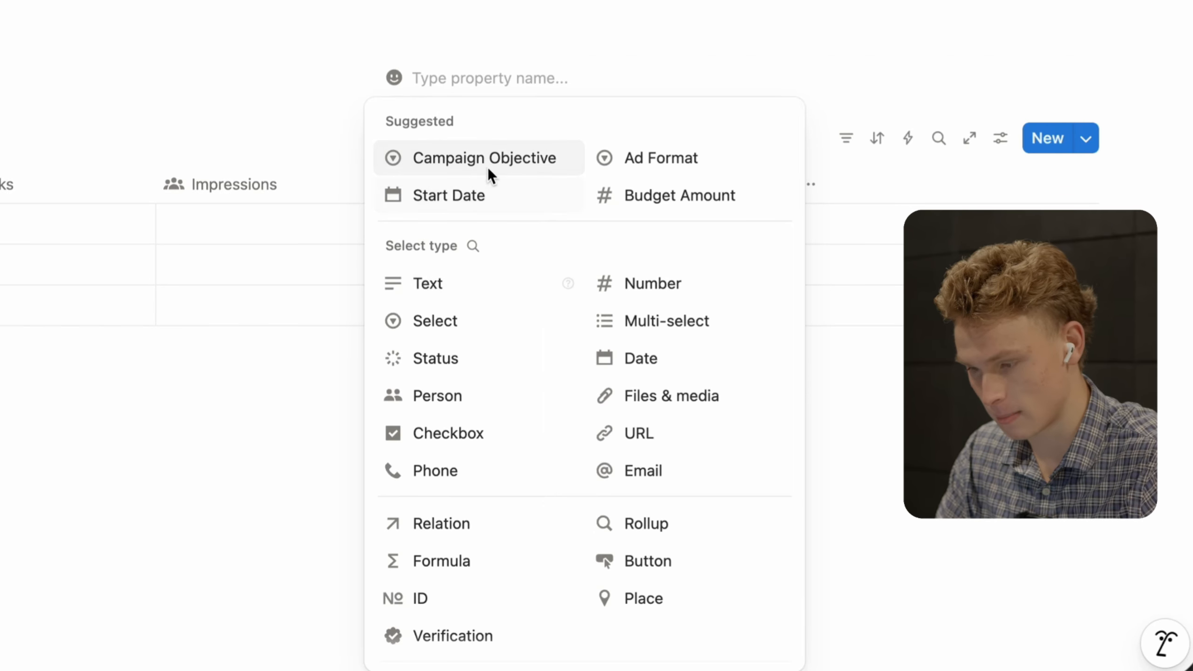
scroll(491, 352, "down", 3)
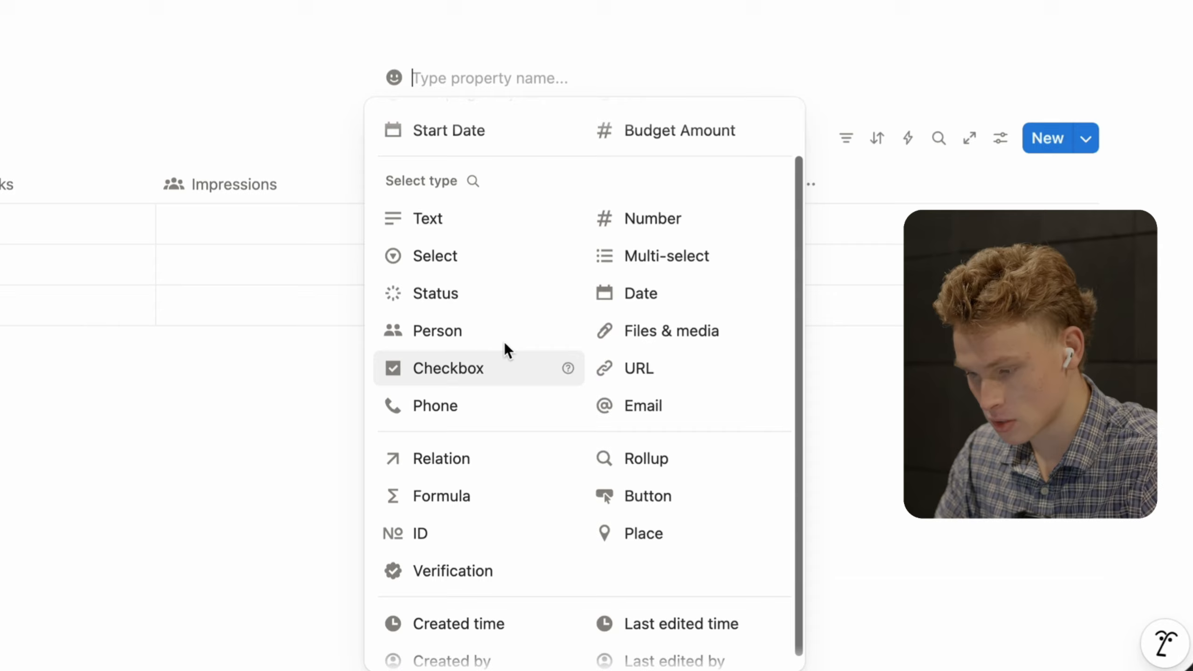
left_click(650, 293)
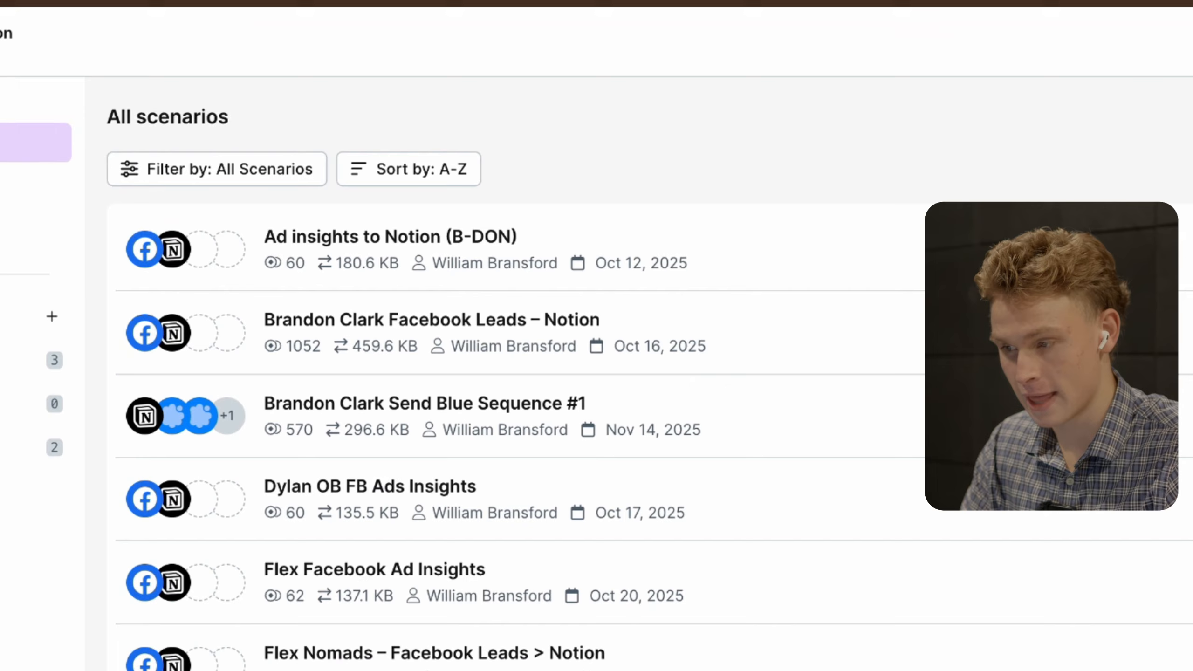
- Create a new scenario and search 'facebok' to list the Facebook Insights modules
left_click(833, 46)
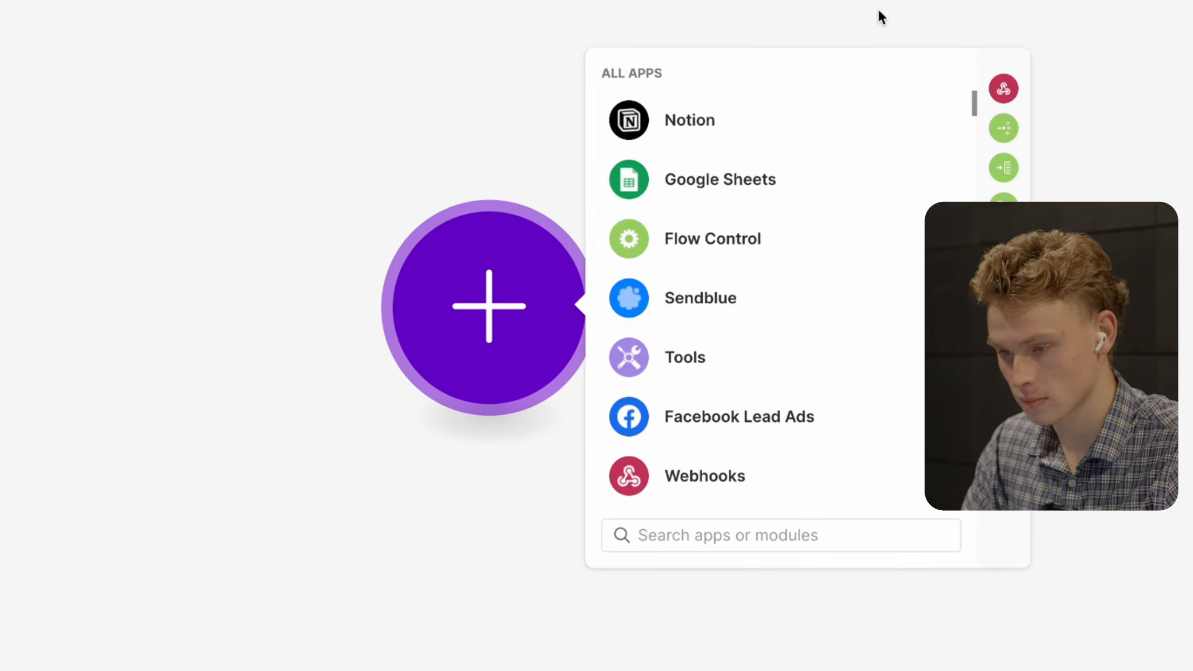
left_click(868, 12)
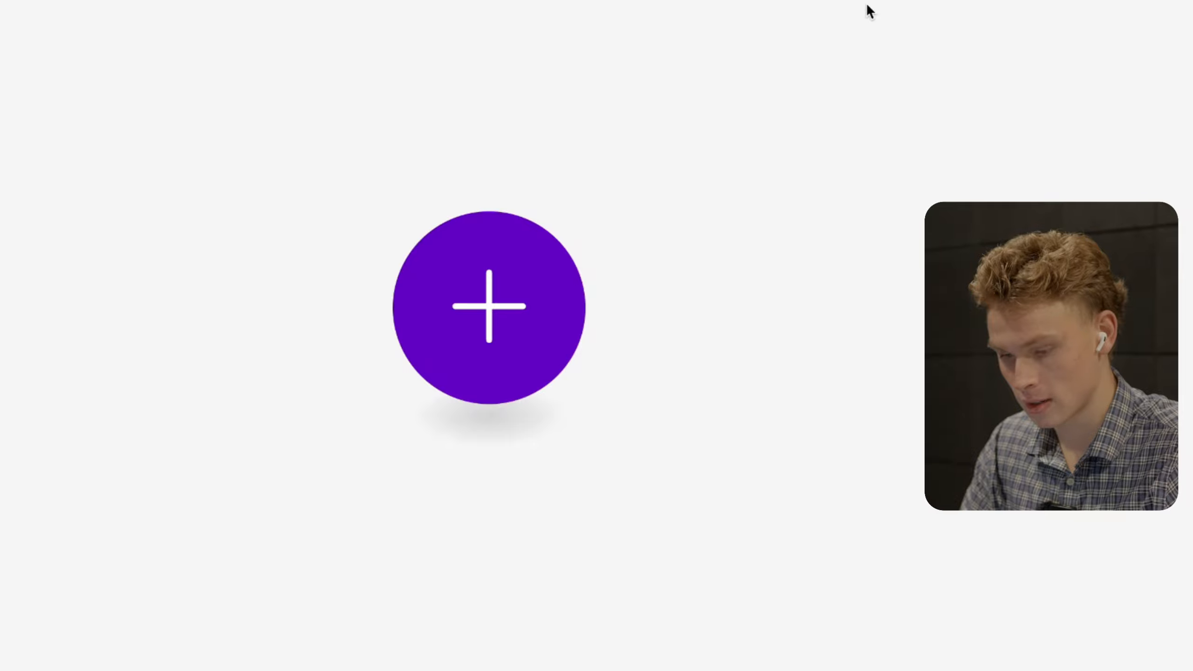
left_click(524, 287)
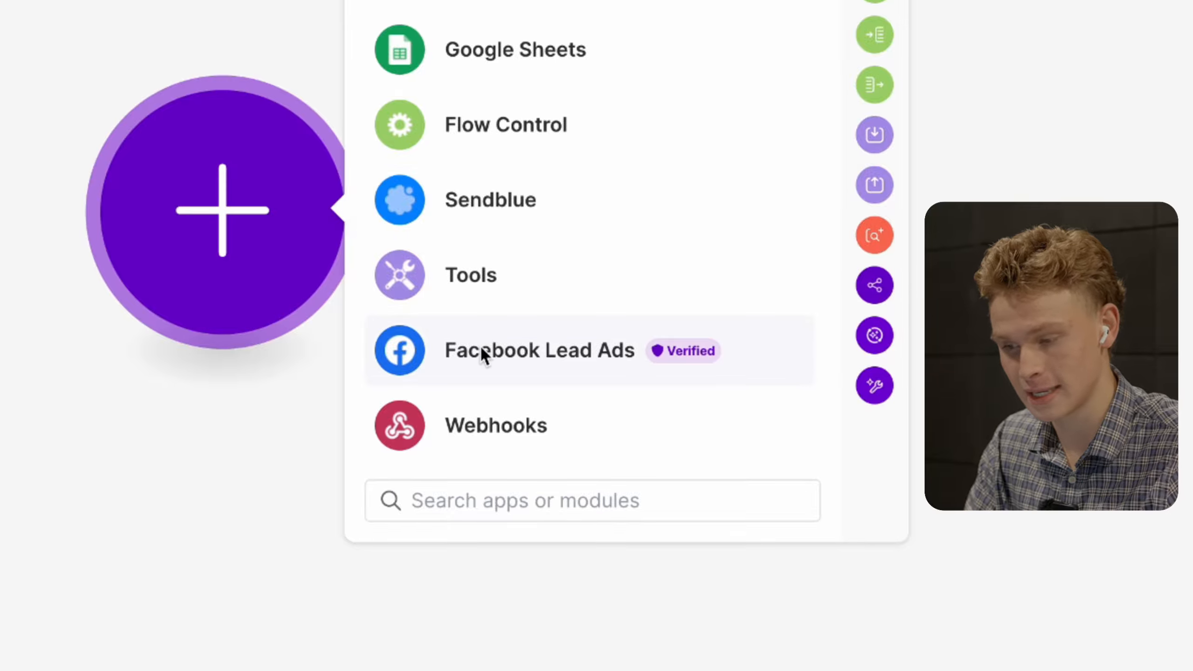
scroll(506, 372, "down", 1)
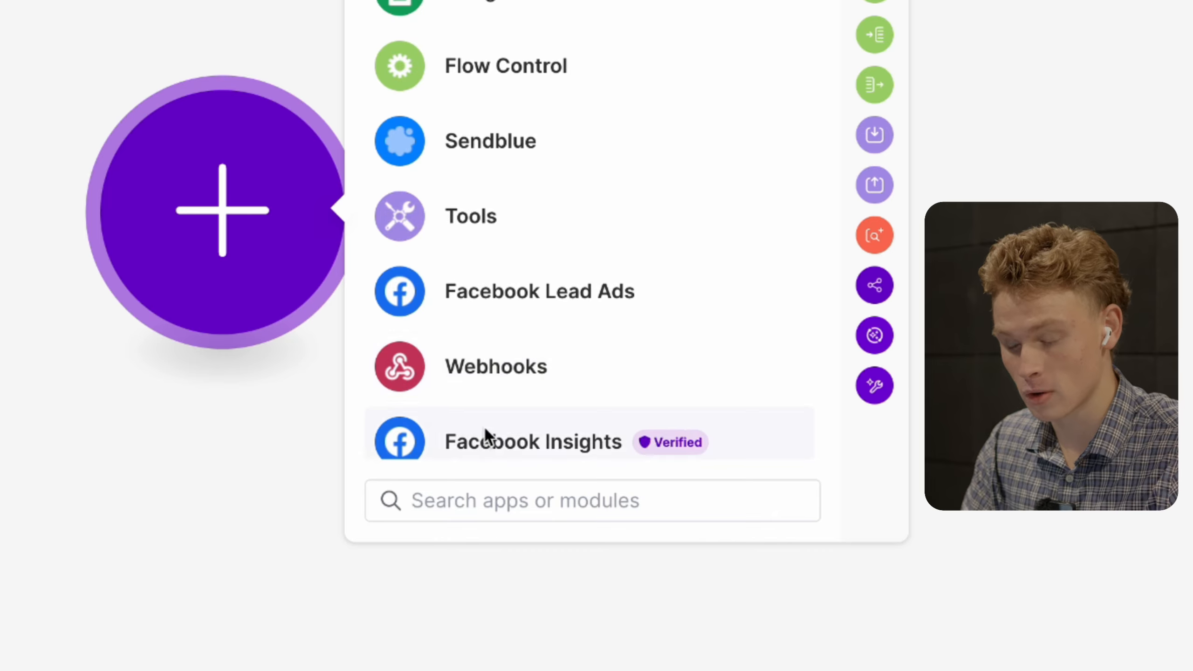
scroll(483, 433, "down", 3)
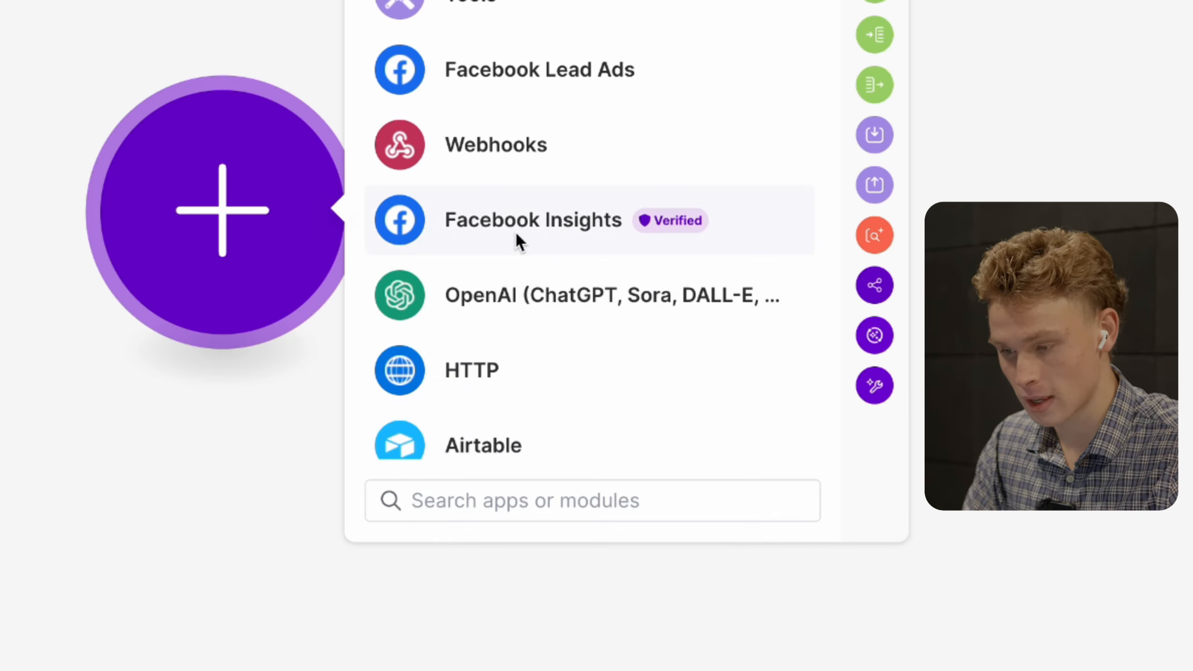
scroll(506, 260, "up", 2)
scroll(509, 258, "down", 2)
type("f")
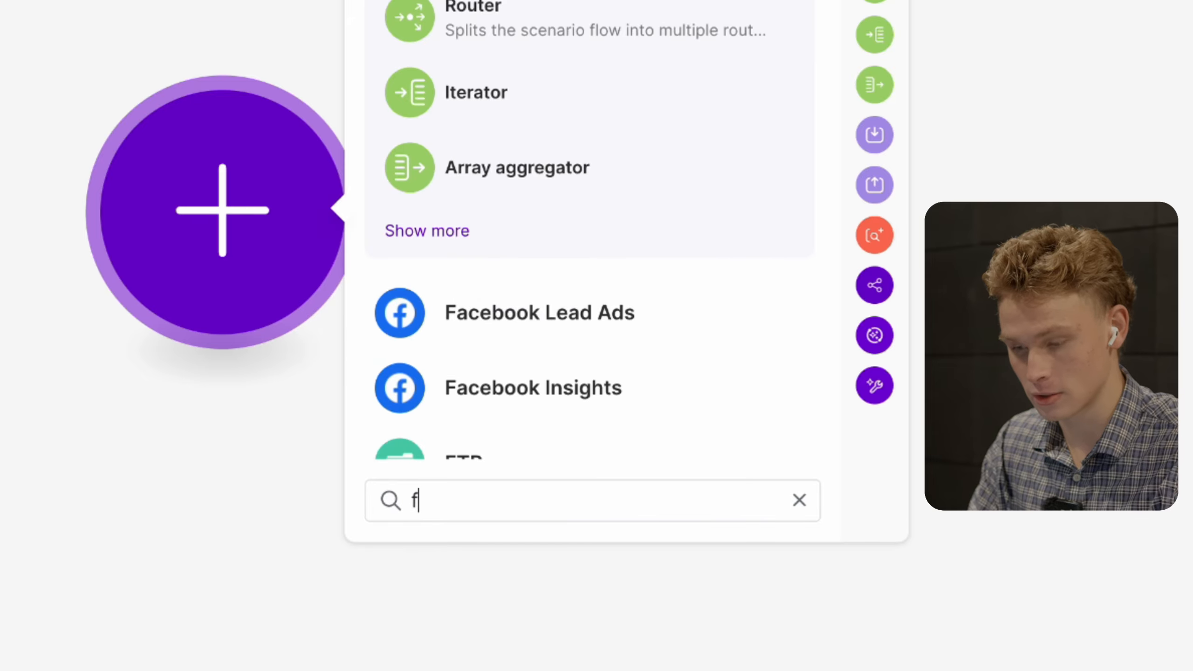
type("acebok")
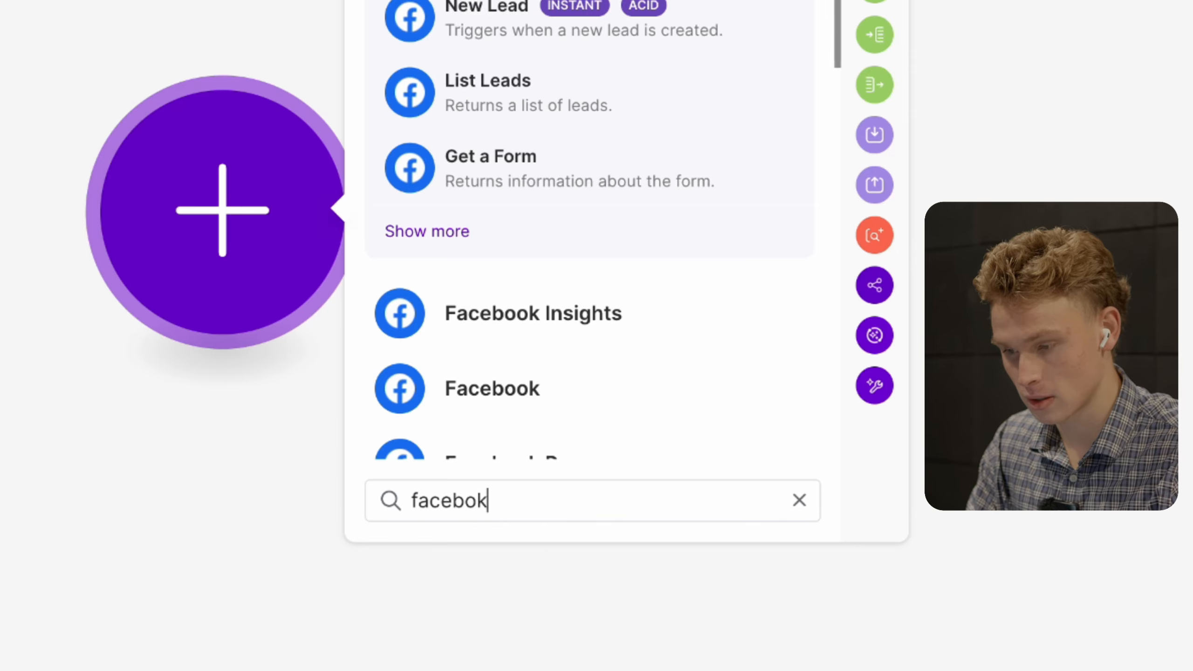
left_click(522, 324)
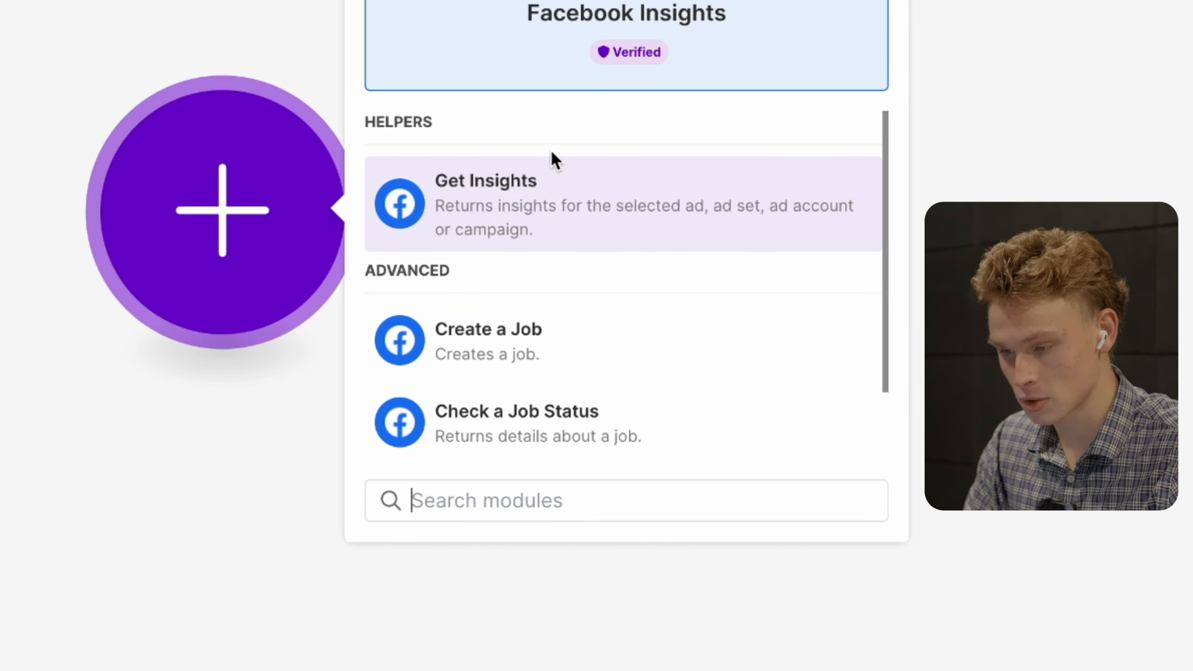
- Add the Get Insights module and authorize a new Facebook connection for it
left_click(607, 192)
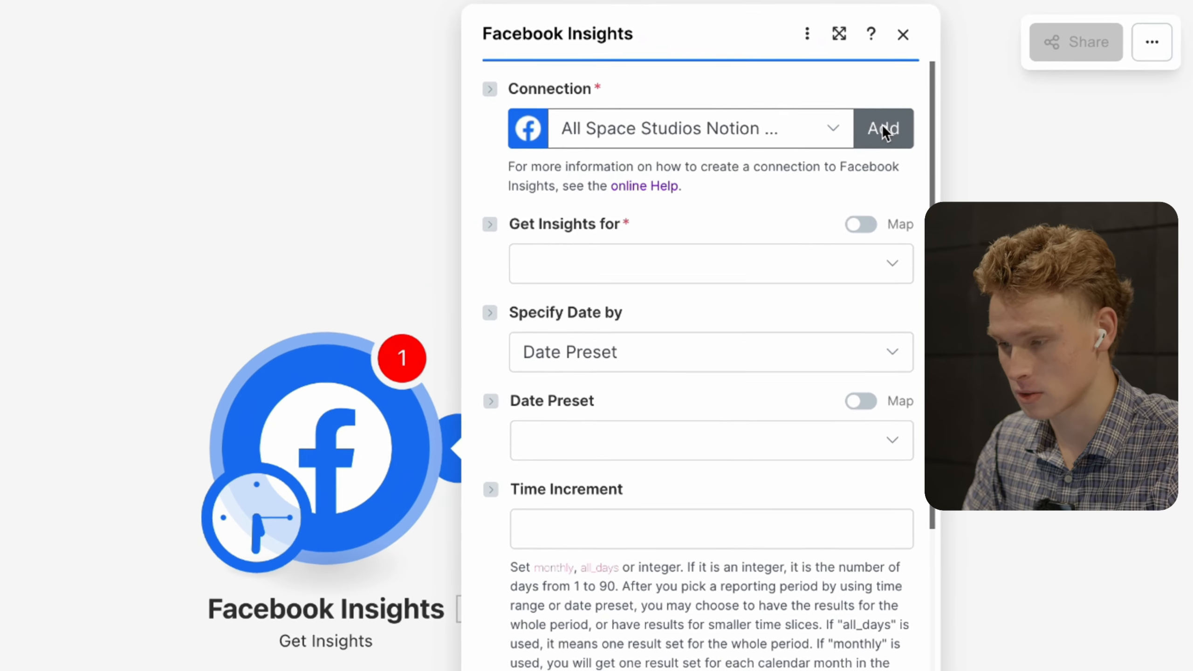
left_click(882, 129)
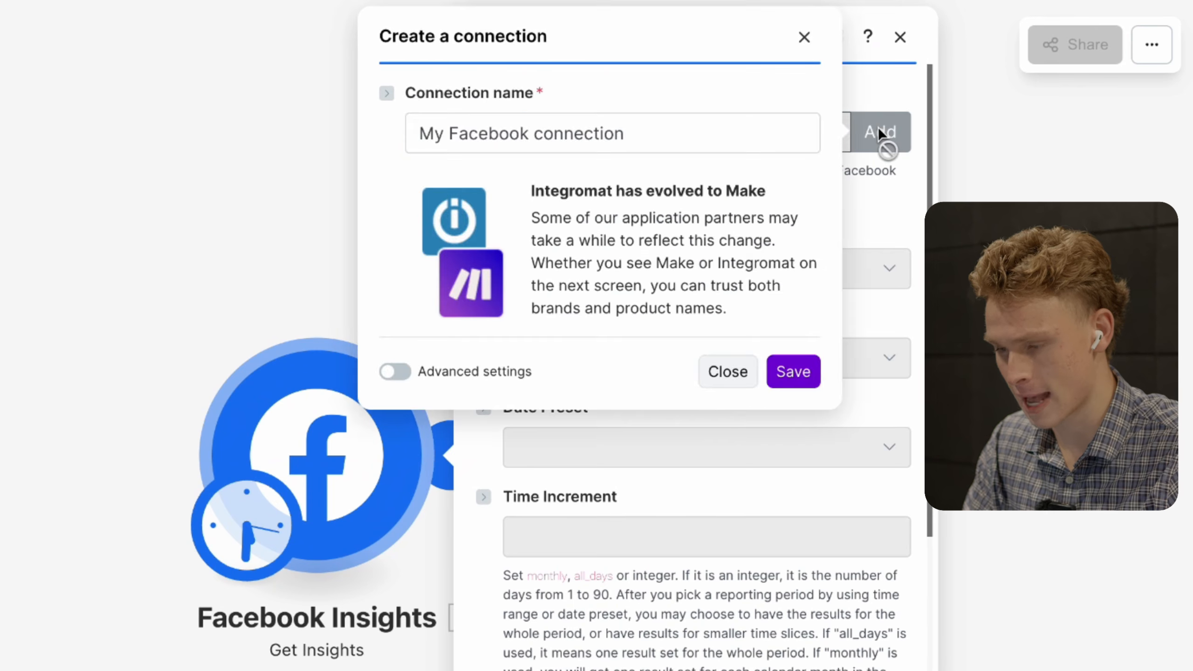
left_click(791, 372)
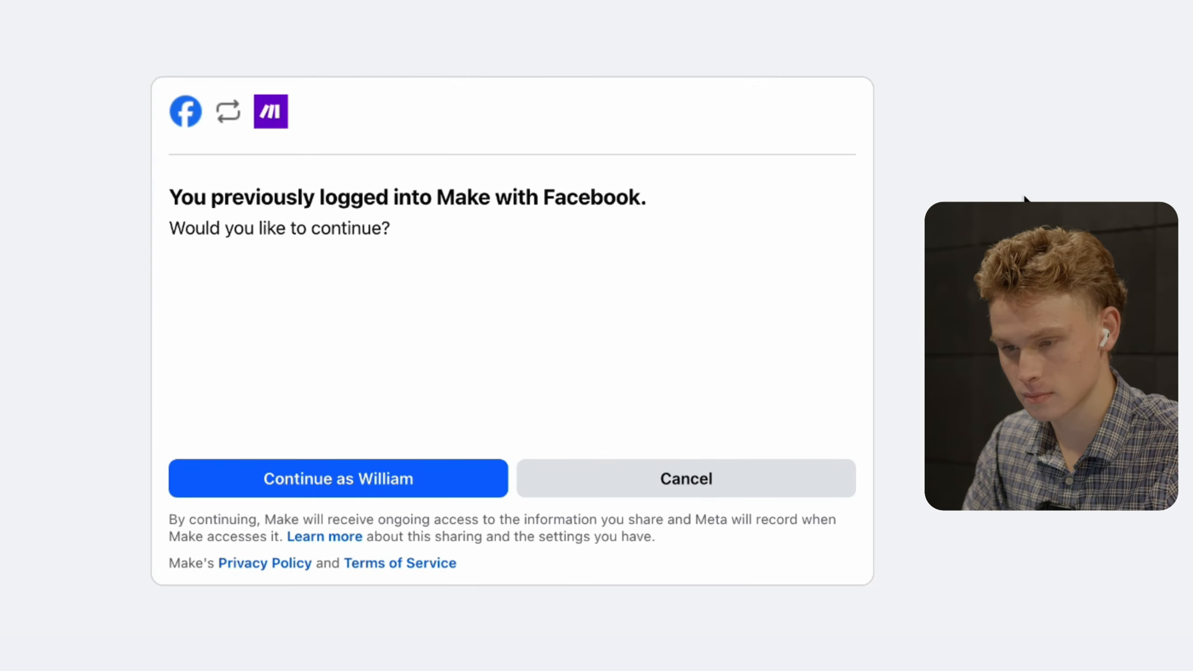
left_click(458, 472)
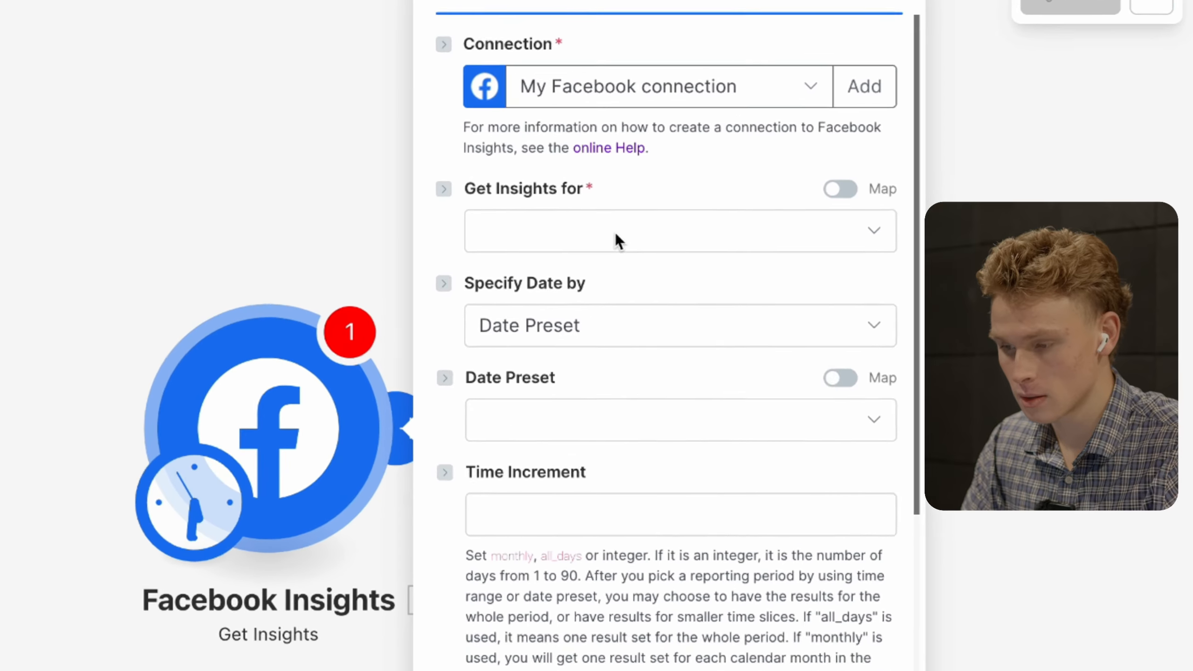
- Set Get Insights for to Ad Account, choosing business manager spacestudiosllc and its ad account
left_click(546, 239)
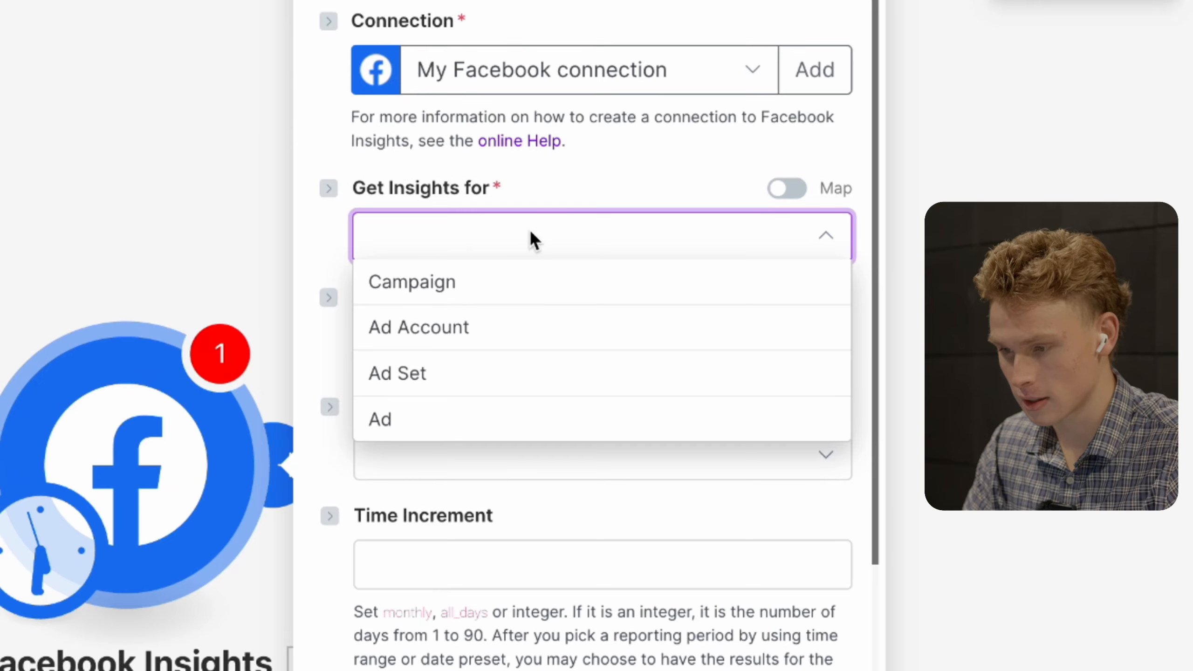
left_click(493, 327)
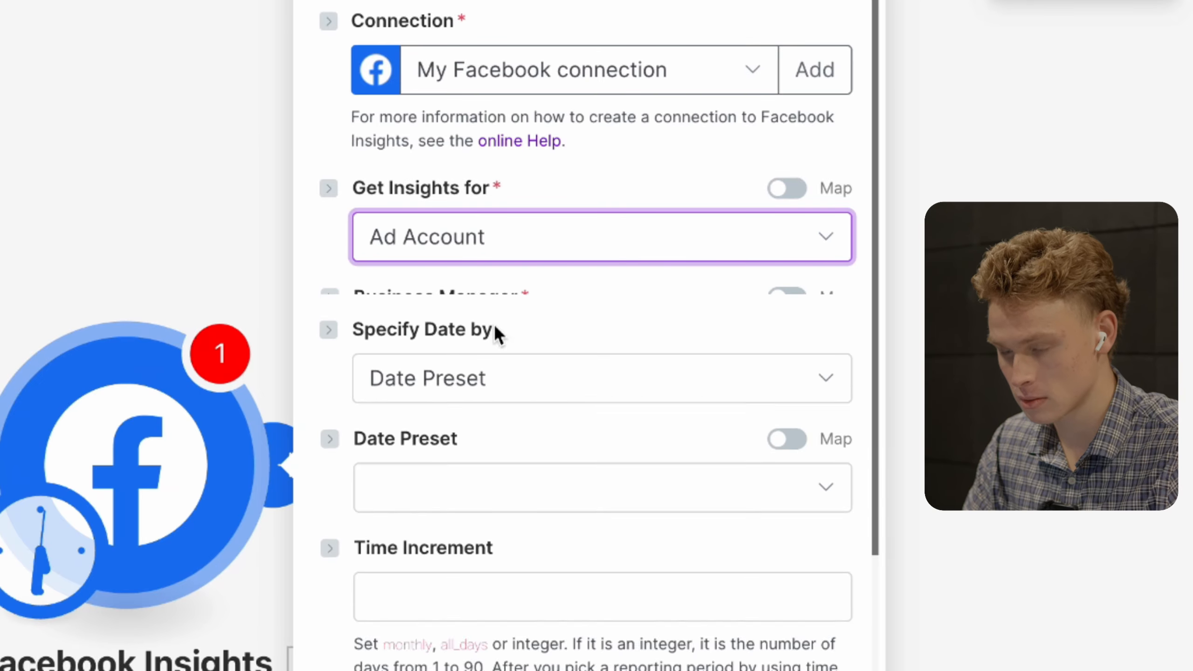
left_click(493, 335)
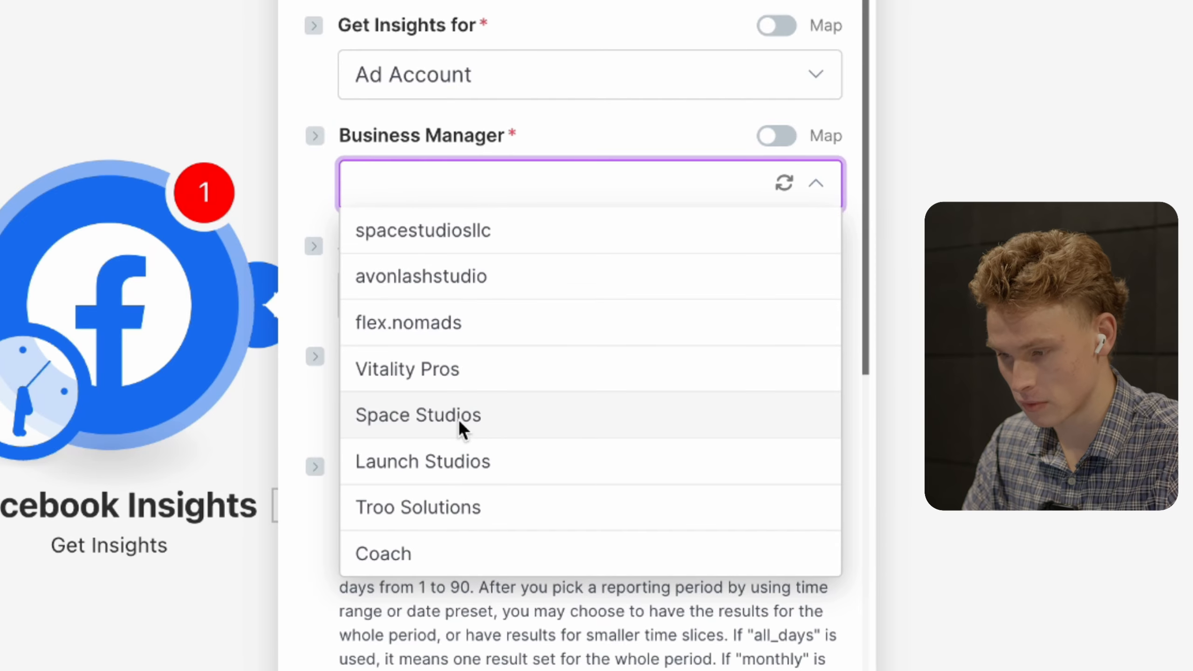
left_click(468, 227)
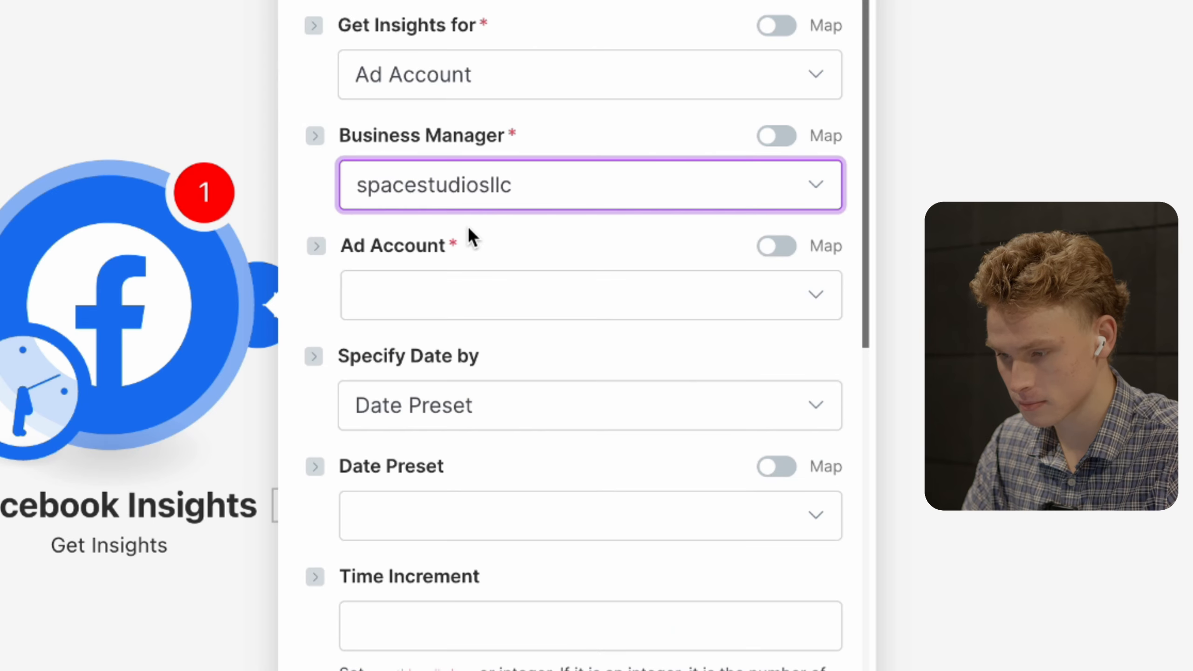
left_click(470, 294)
left_click(466, 341)
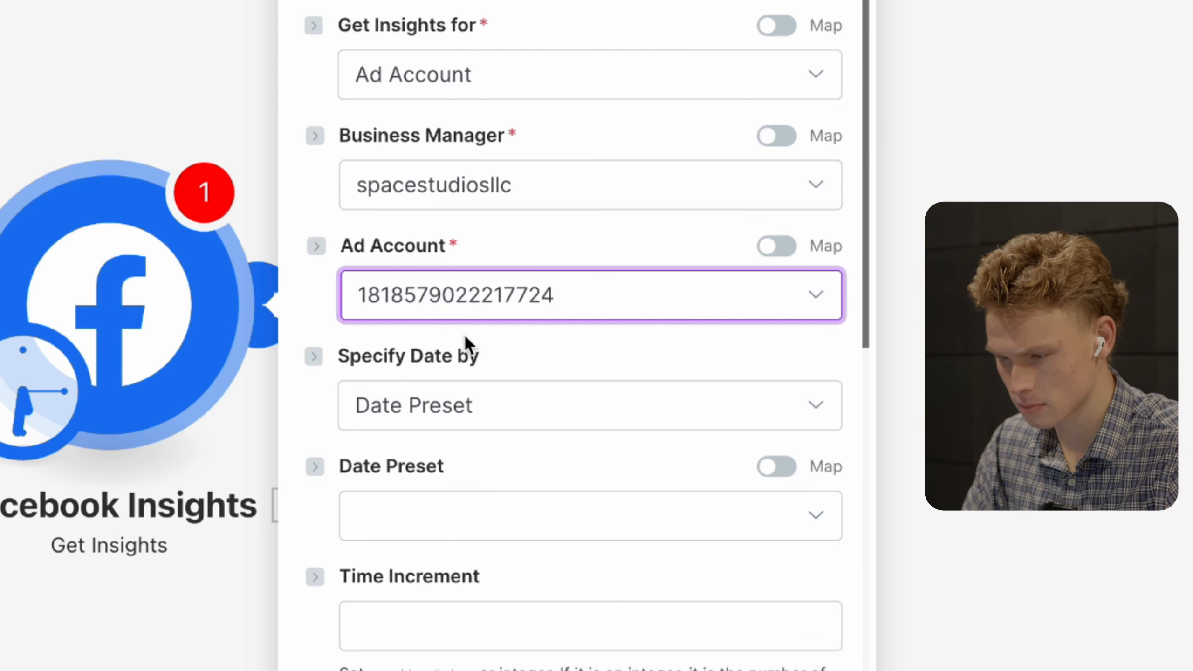
scroll(539, 360, "down", 5)
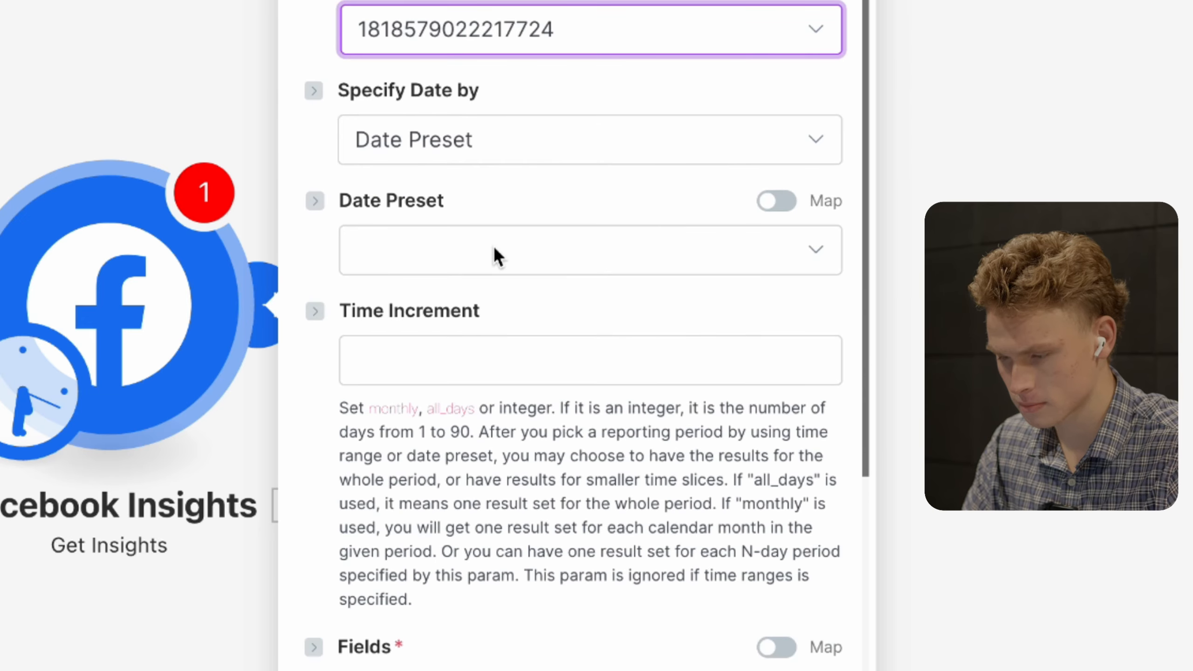
- Keep Date Preset as the date method and choose the Last 90 Days preset
left_click(507, 146)
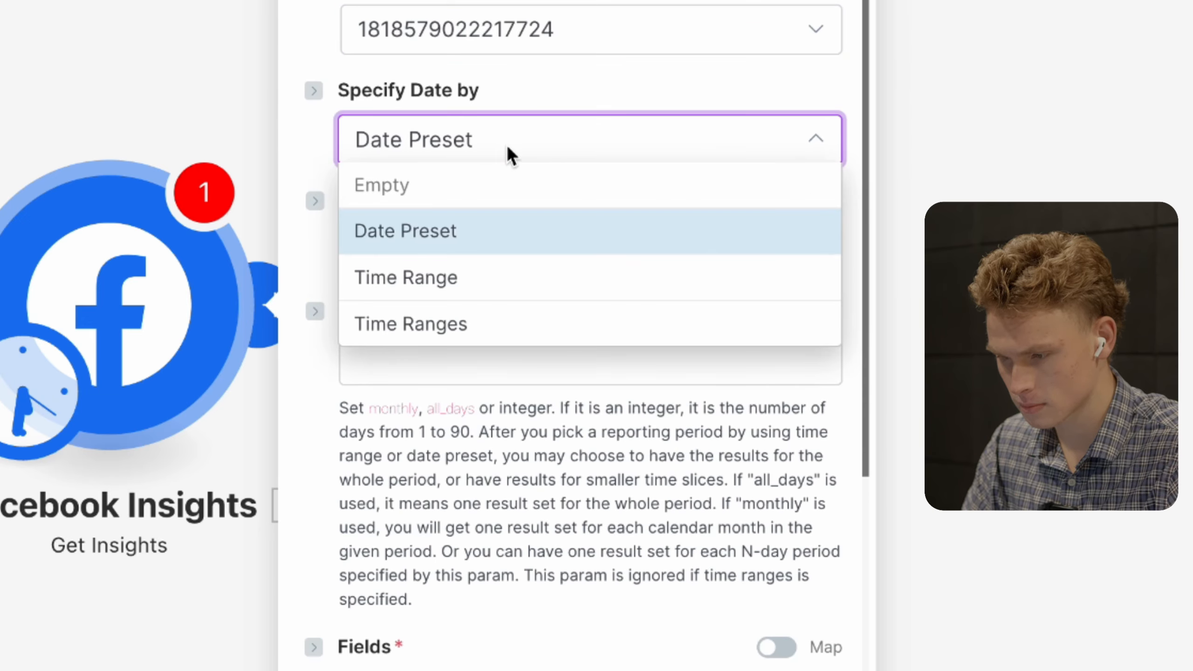
left_click(499, 232)
left_click(501, 243)
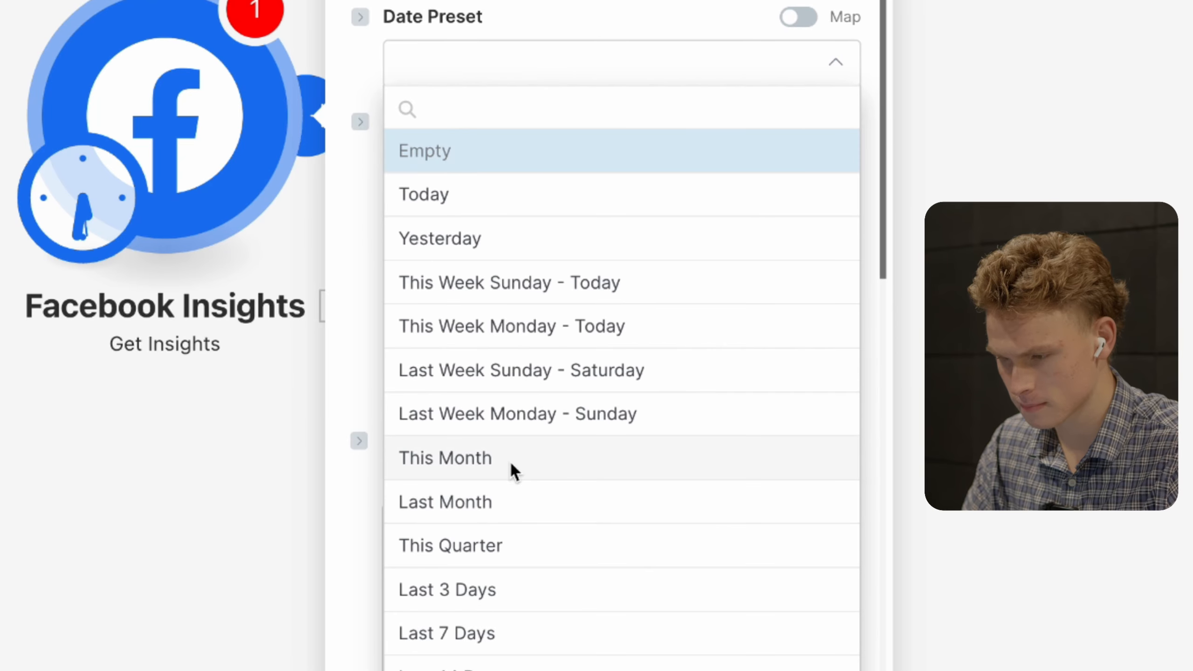
scroll(500, 524, "down", 1)
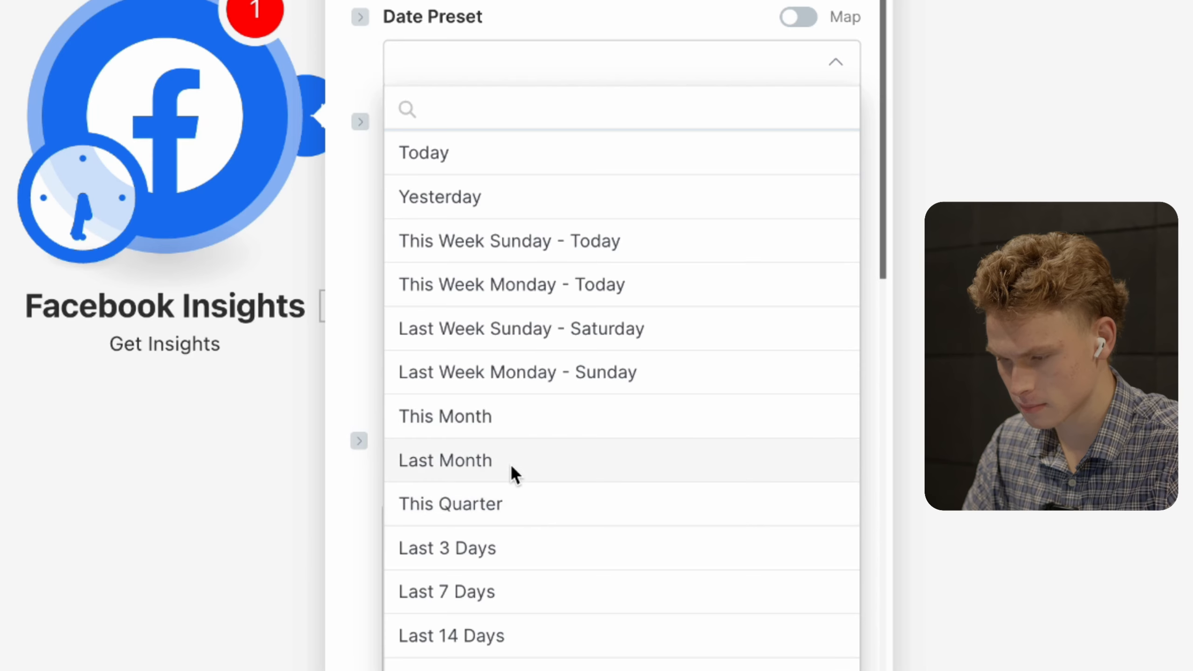
scroll(511, 465, "down", 3)
scroll(499, 611, "down", 1)
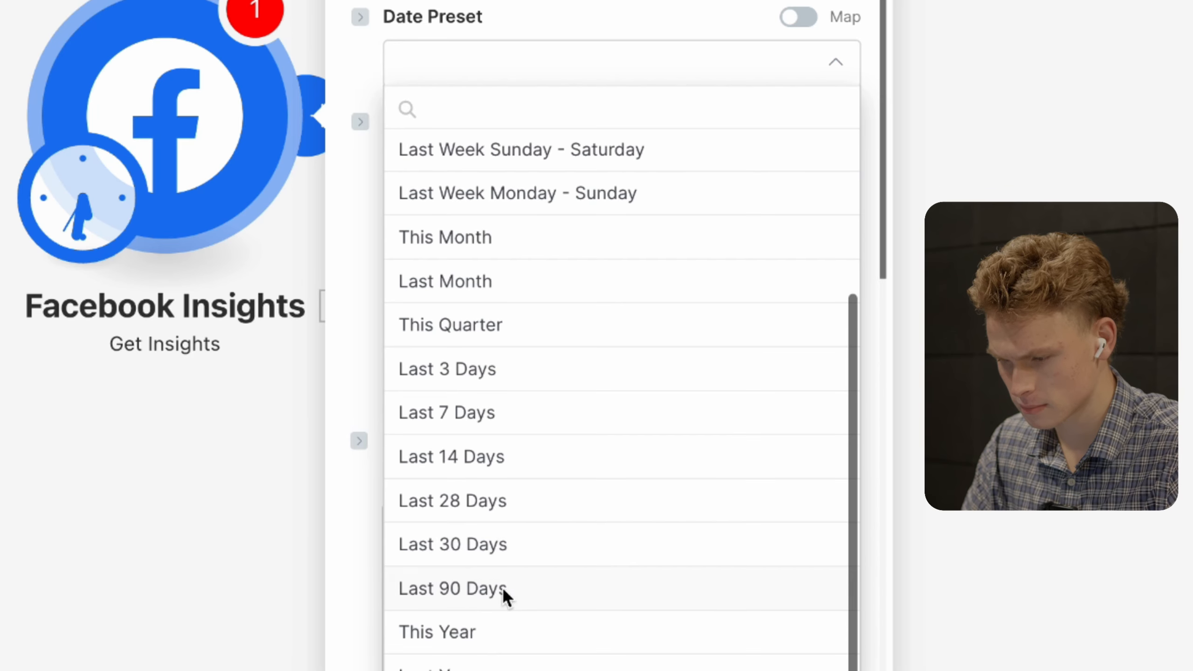
left_click(492, 14)
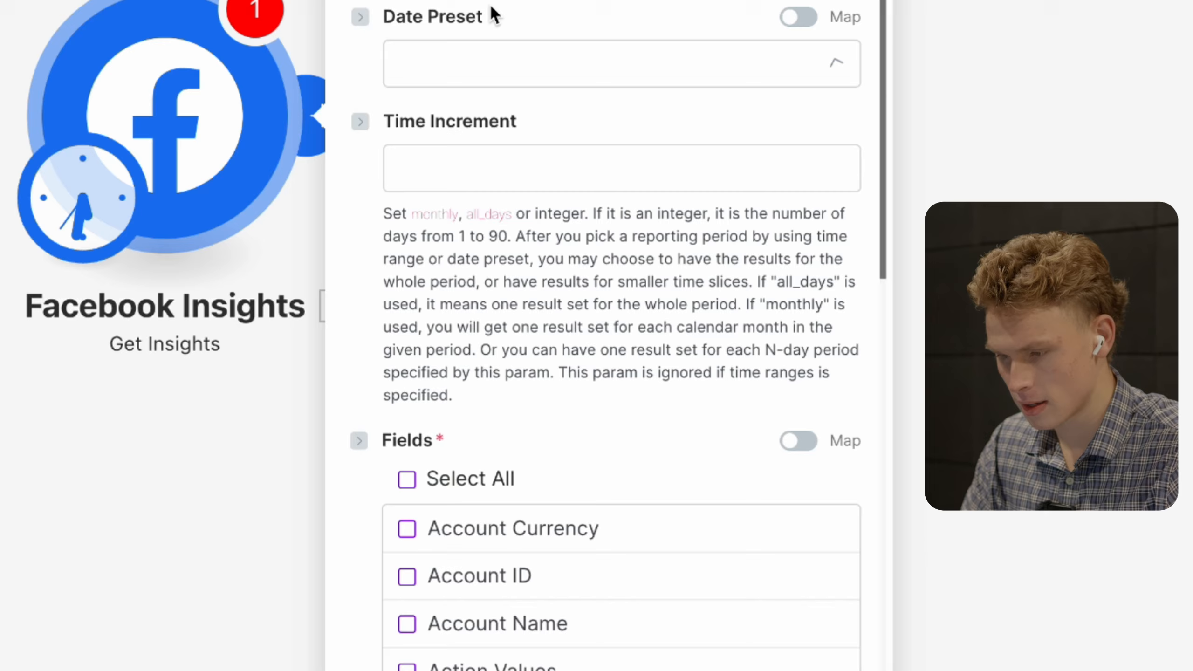
left_click(488, 60)
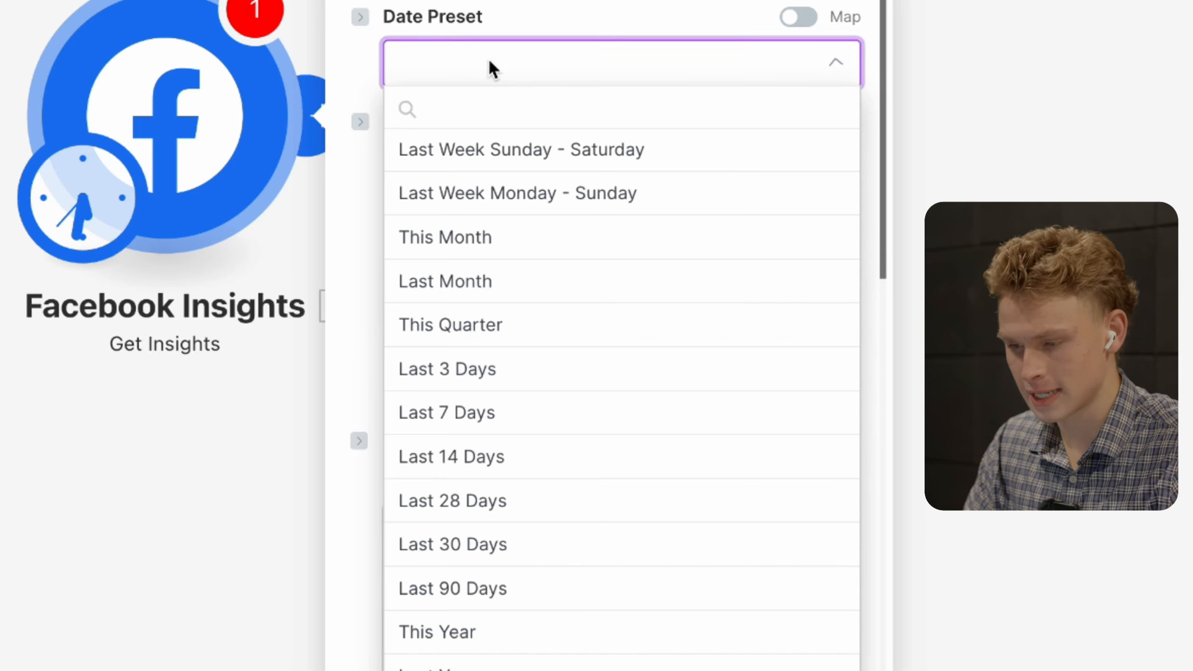
left_click(499, 587)
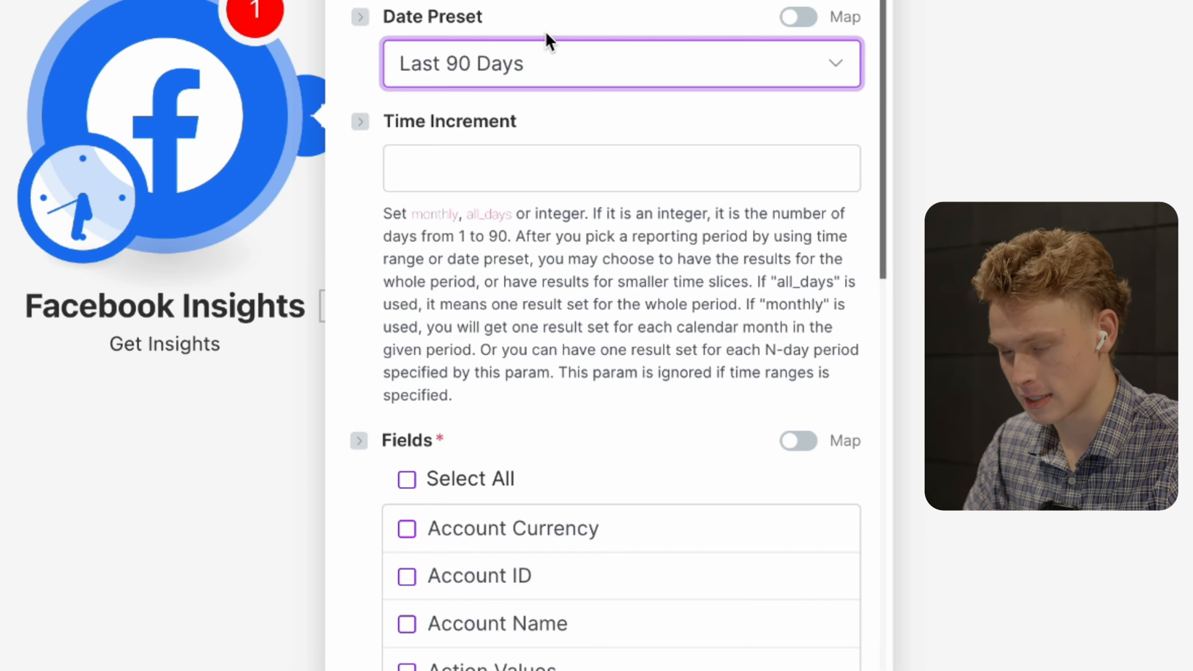
left_click(554, 13)
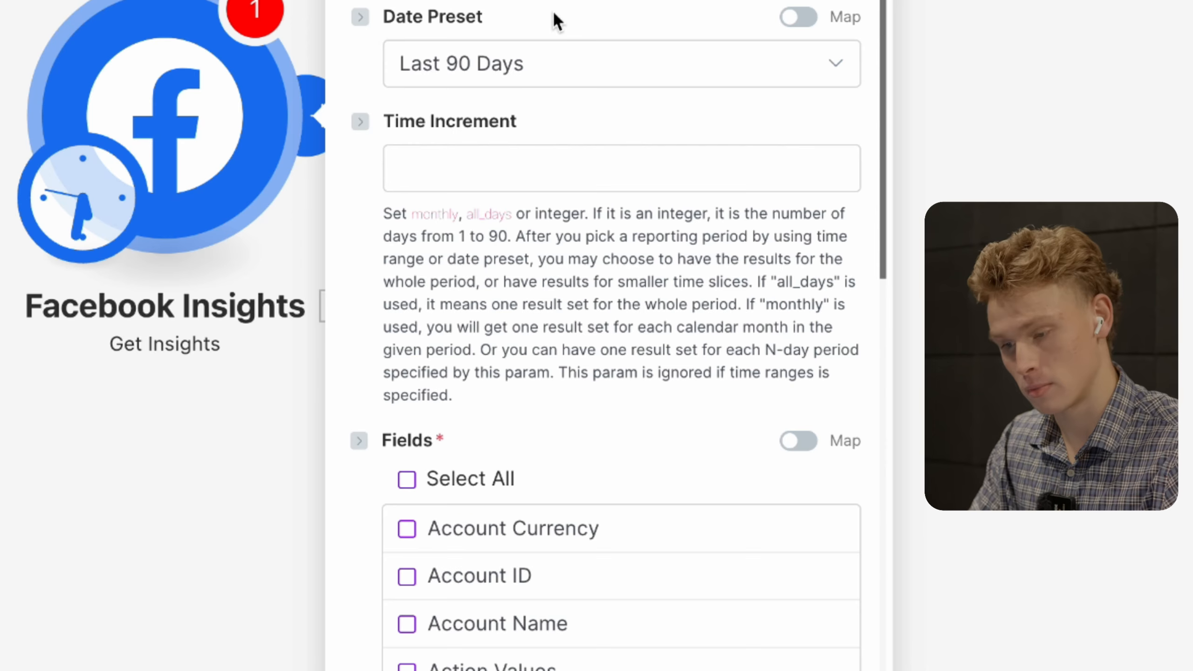
left_click(556, 168)
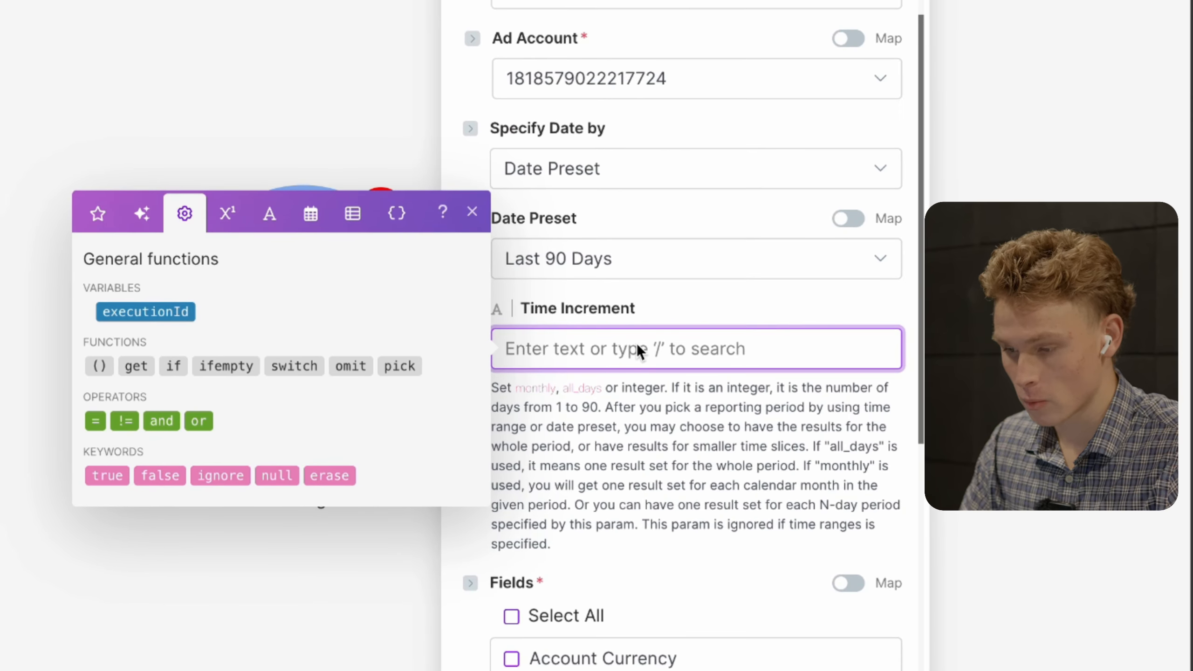
- Enter 1 in the Time Increment field for daily results
type("1")
left_click(676, 317)
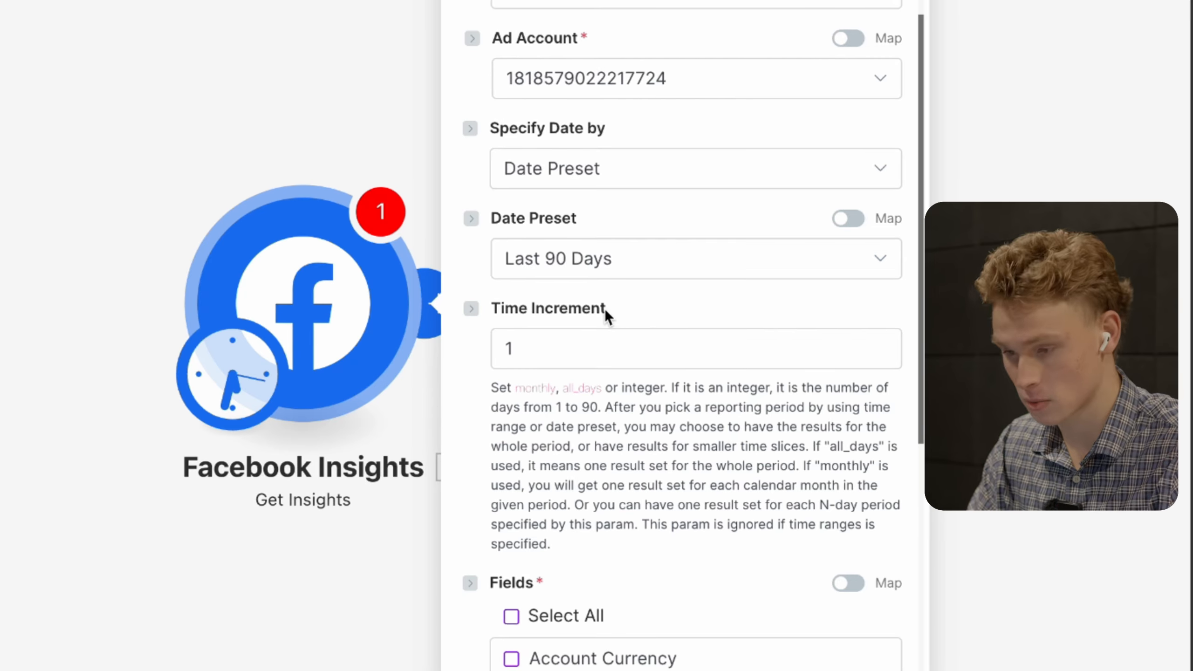
scroll(629, 606, "down", 4)
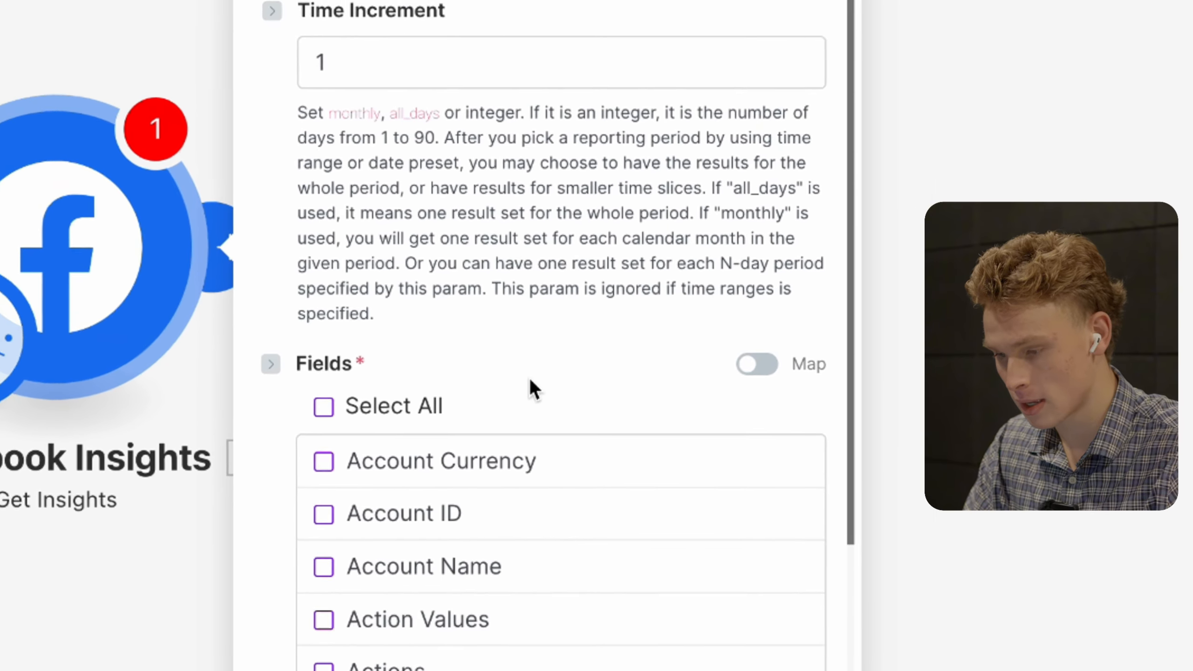
- Tick Account ID, Impressions and Spend under the Get Insights module's Fields
scroll(581, 400, "down", 5)
scroll(518, 196, "down", 2)
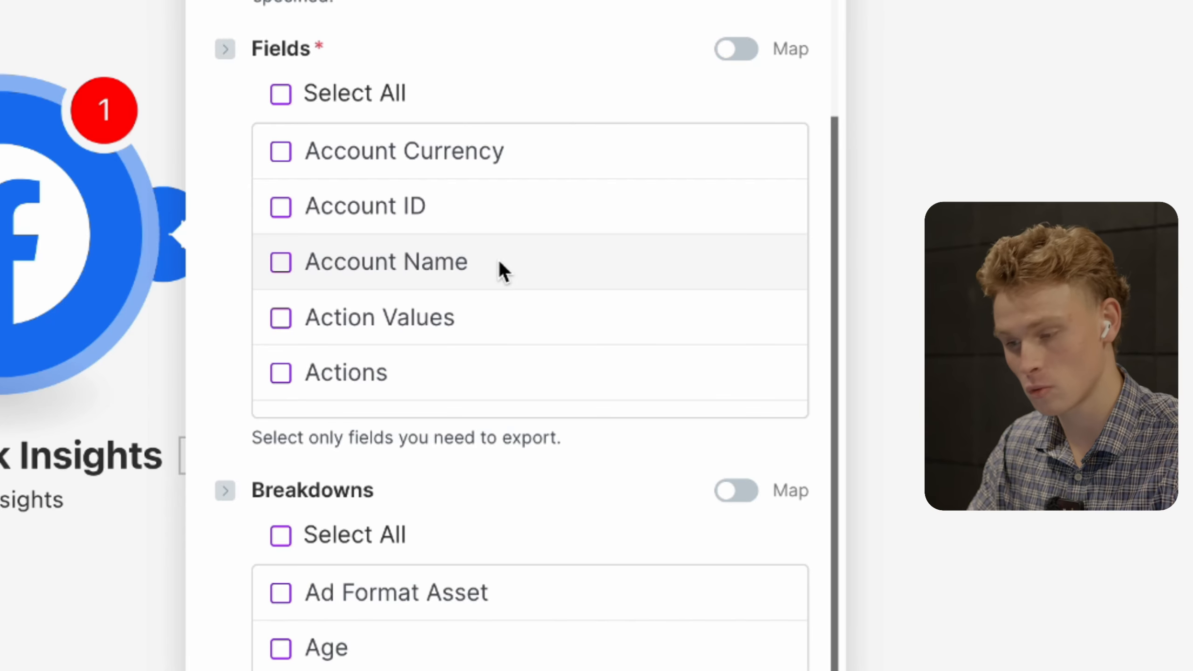
scroll(510, 301, "down", 5)
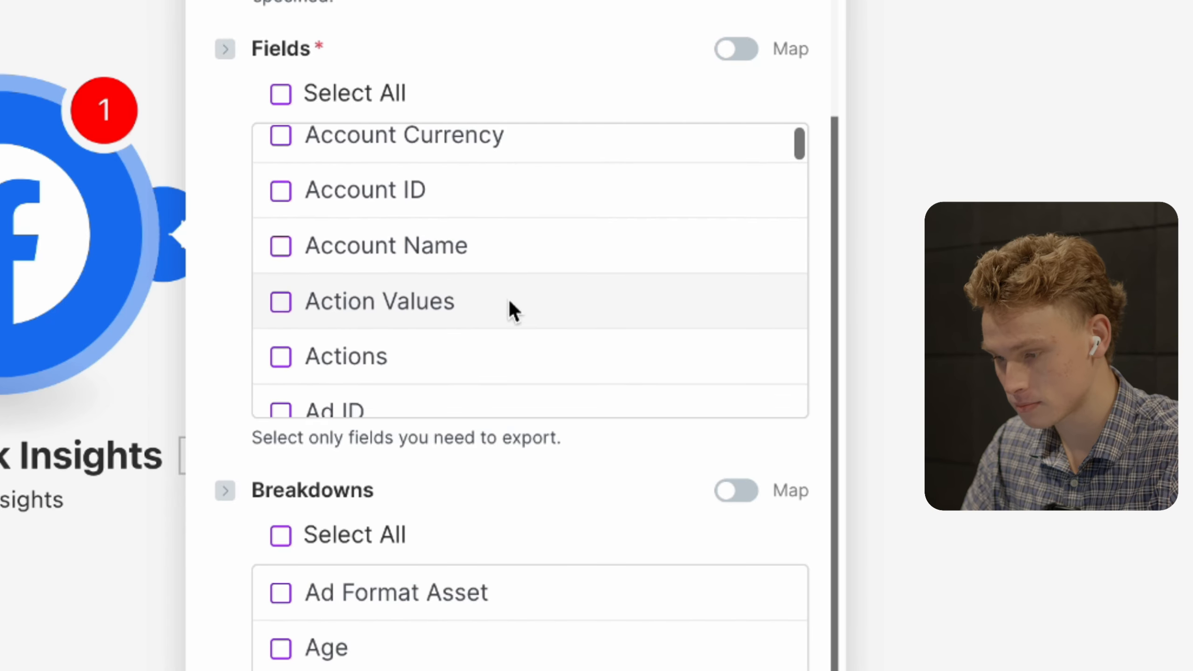
scroll(509, 299, "down", 1)
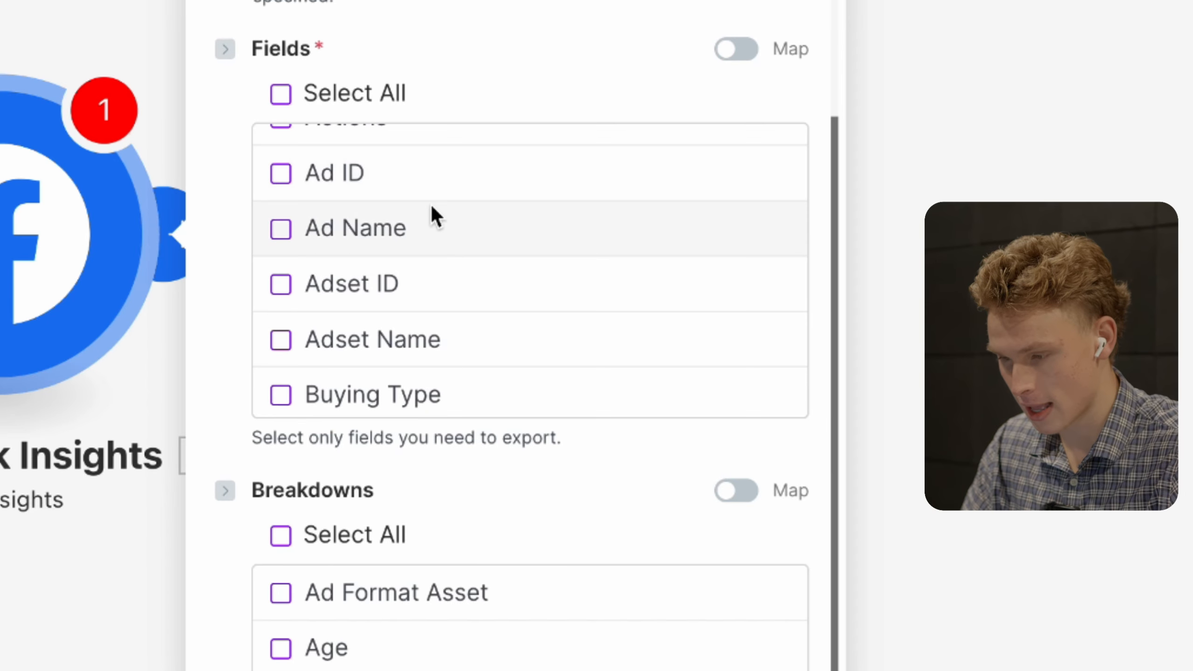
scroll(435, 183, "up", 5)
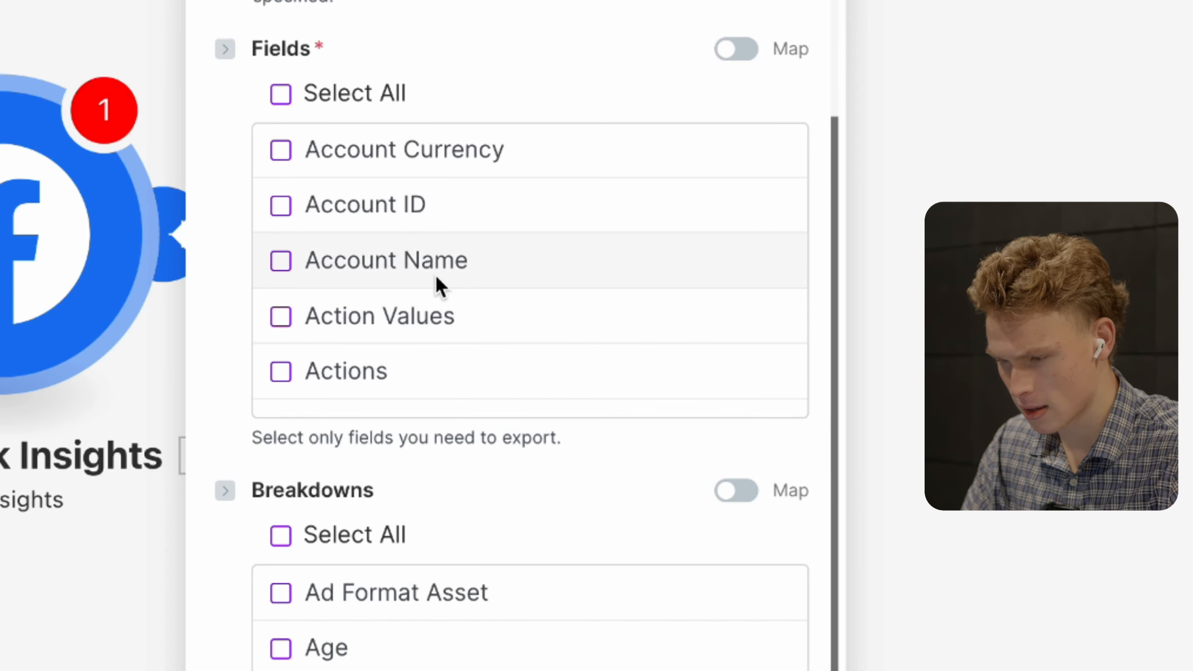
left_click(486, 210)
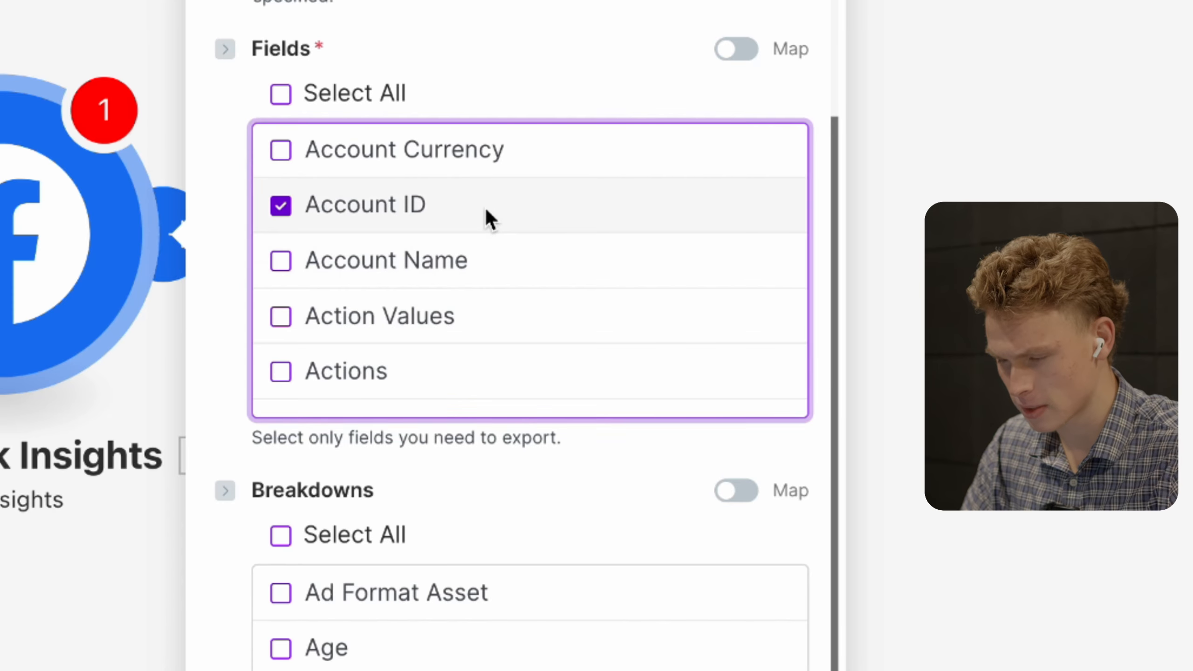
scroll(482, 311, "down", 10)
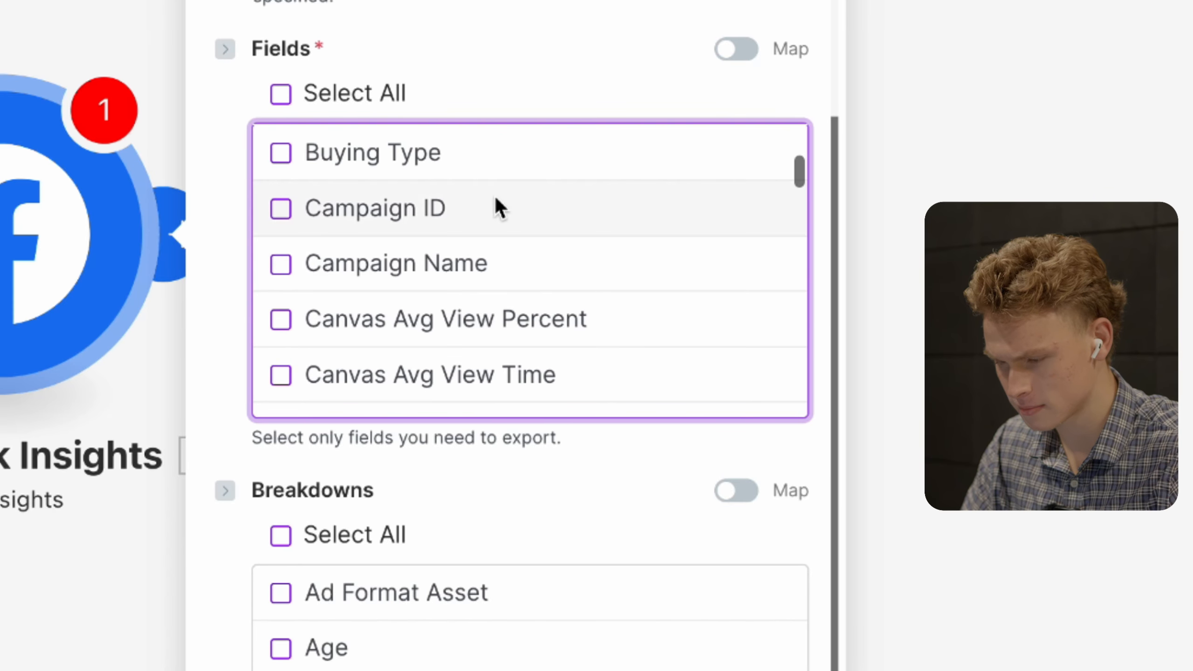
scroll(487, 219, "down", 3)
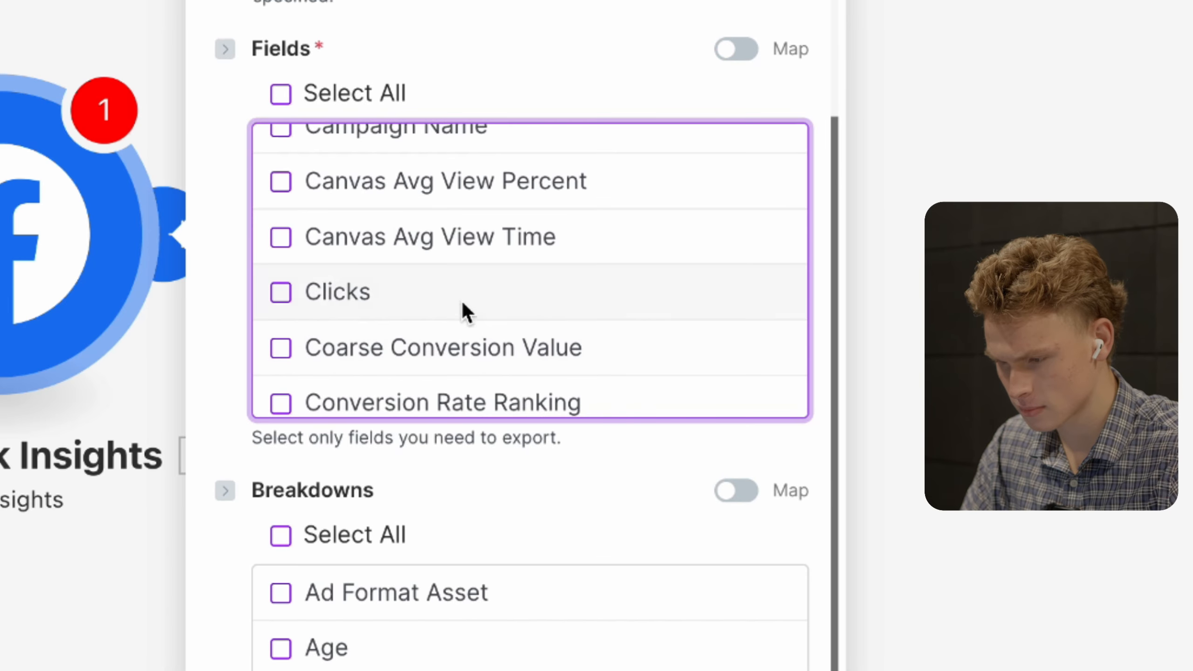
scroll(464, 304, "down", 5)
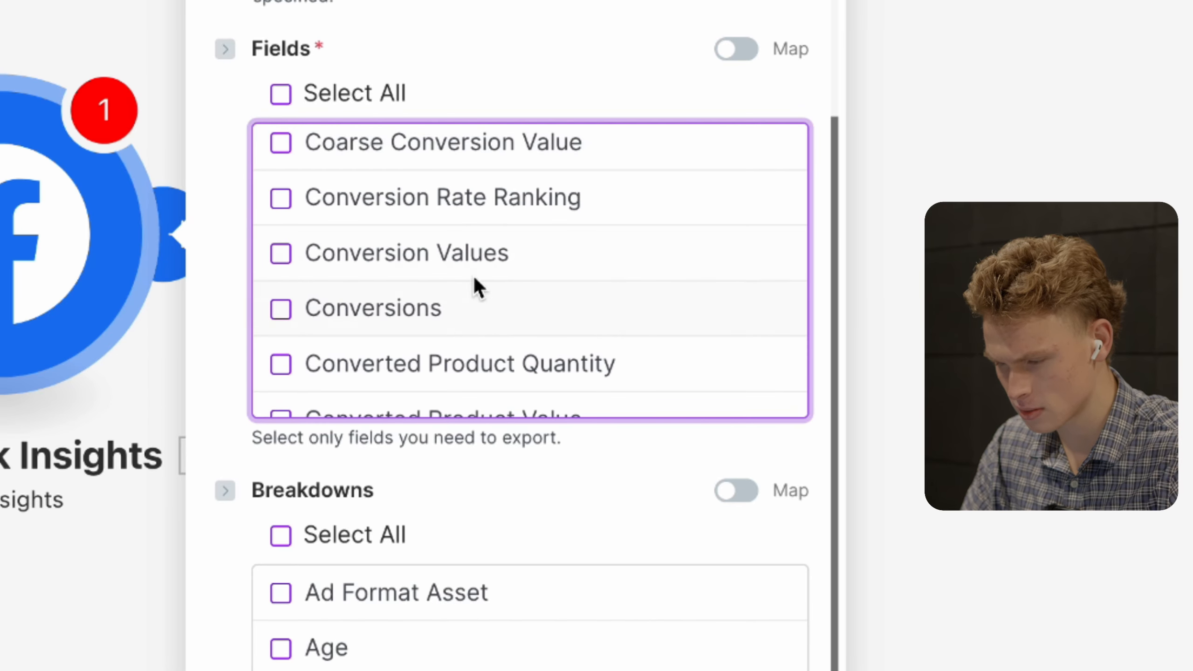
scroll(471, 321, "down", 12)
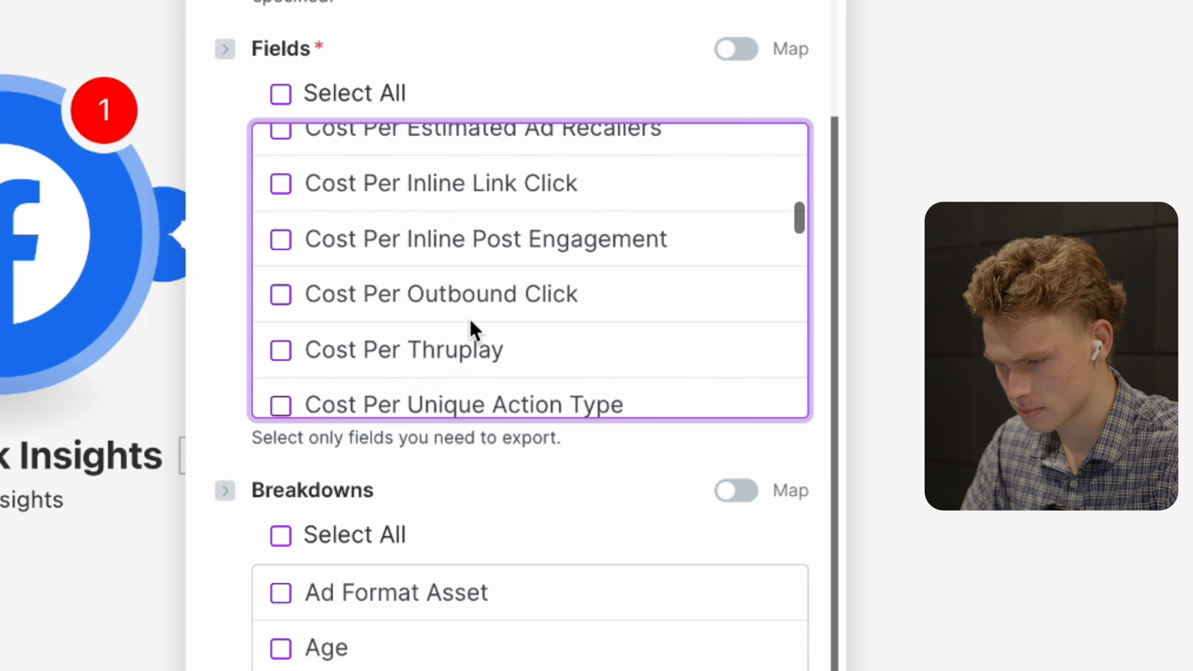
scroll(471, 321, "down", 14)
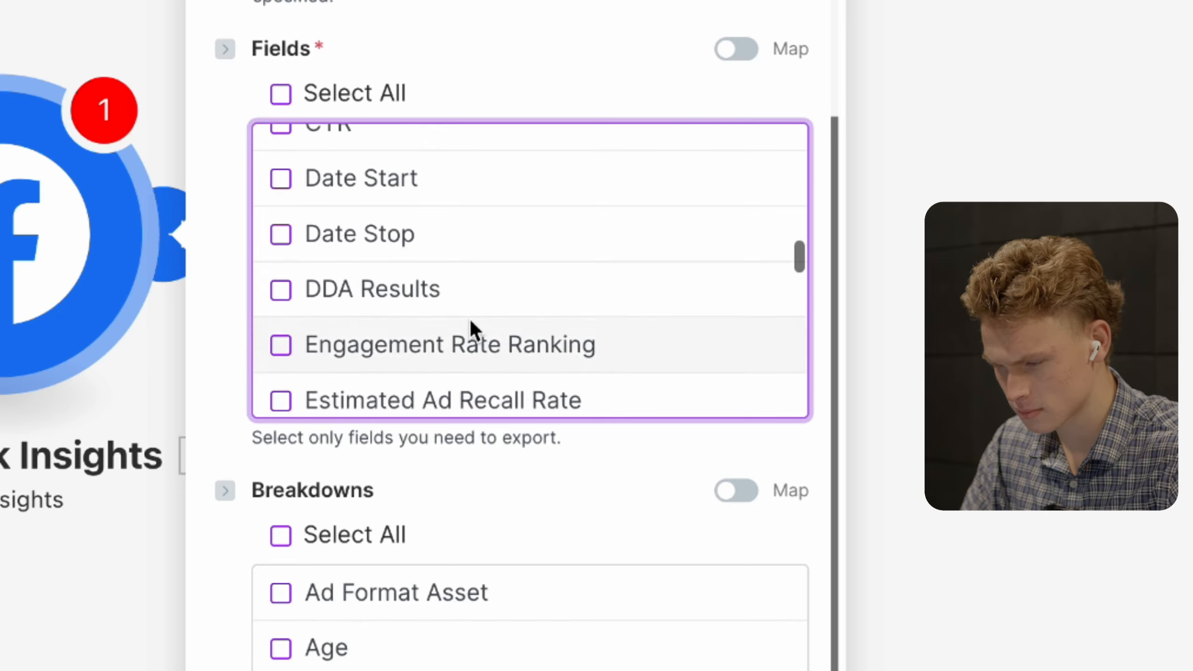
scroll(471, 324, "down", 2)
left_click(467, 267)
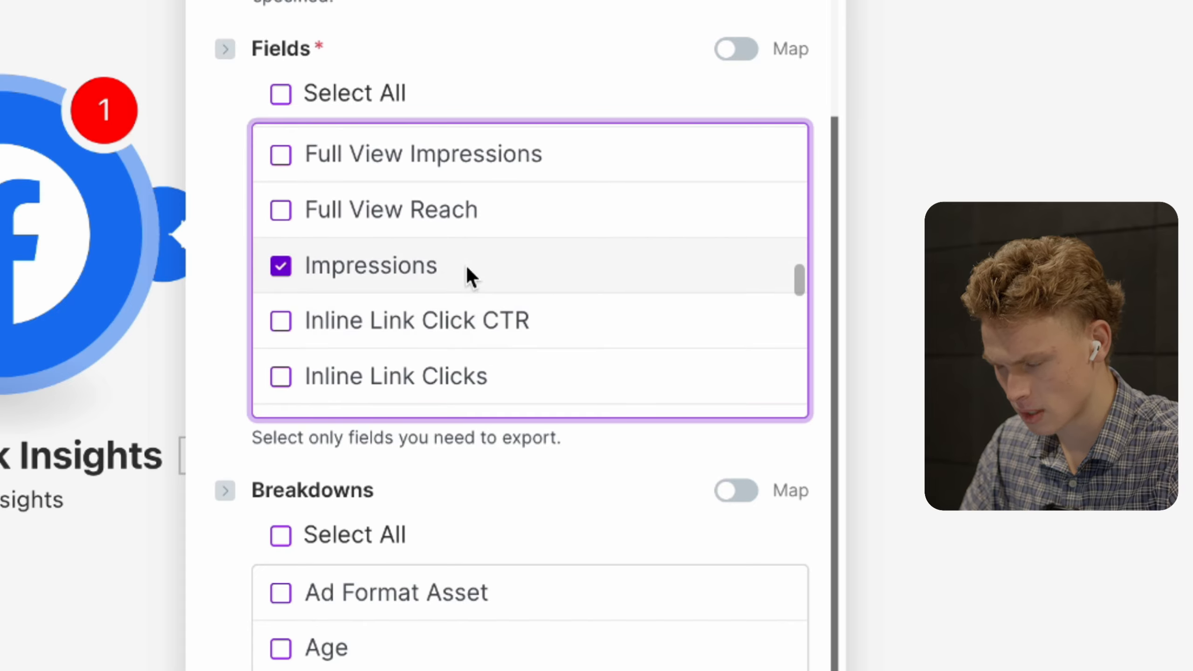
scroll(467, 305, "down", 5)
scroll(465, 312, "down", 8)
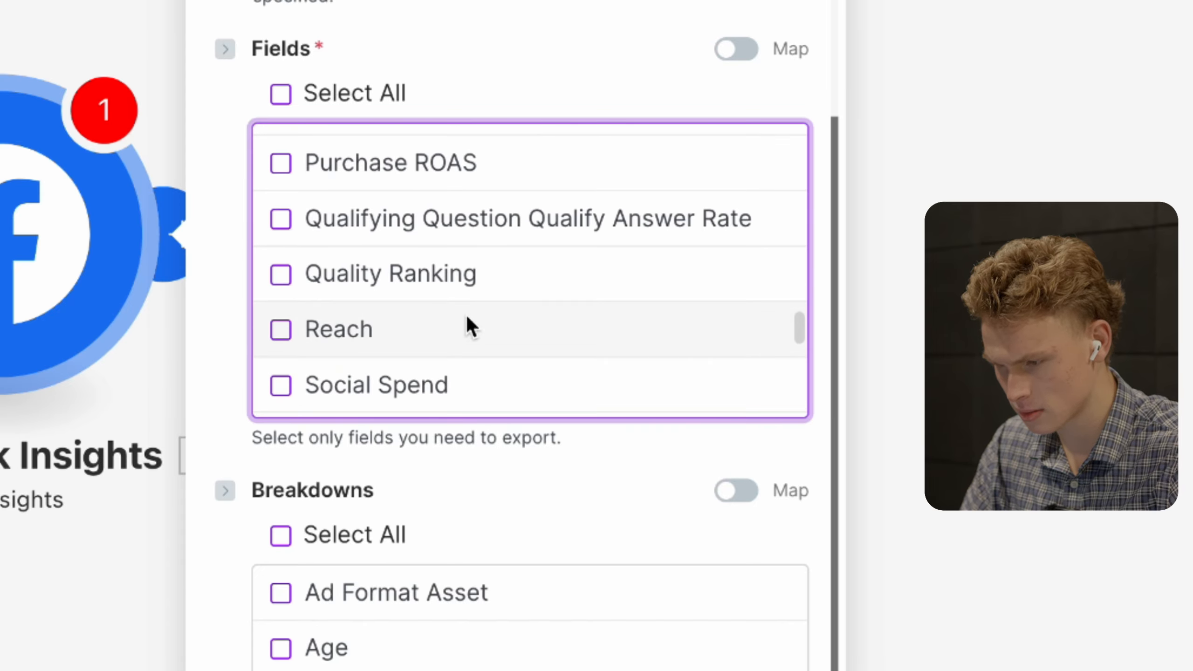
scroll(463, 337, "down", 3)
left_click(460, 261)
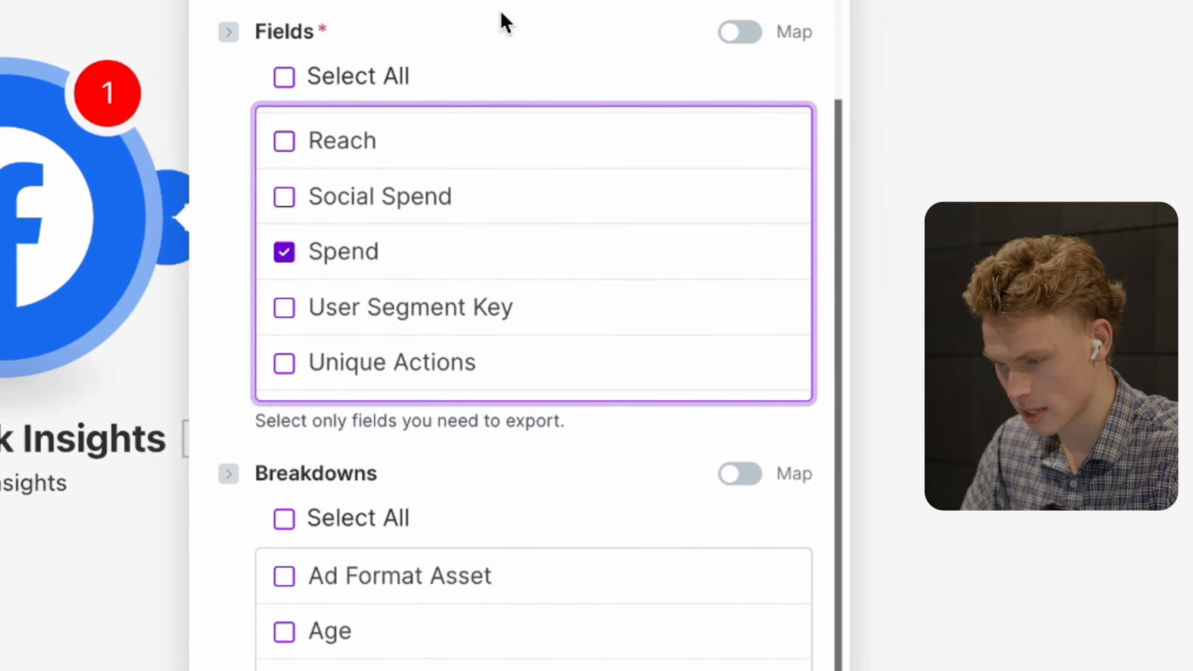
- Change the result Limit from 100 to 50 and save the module settings
scroll(479, 239, "down", 4)
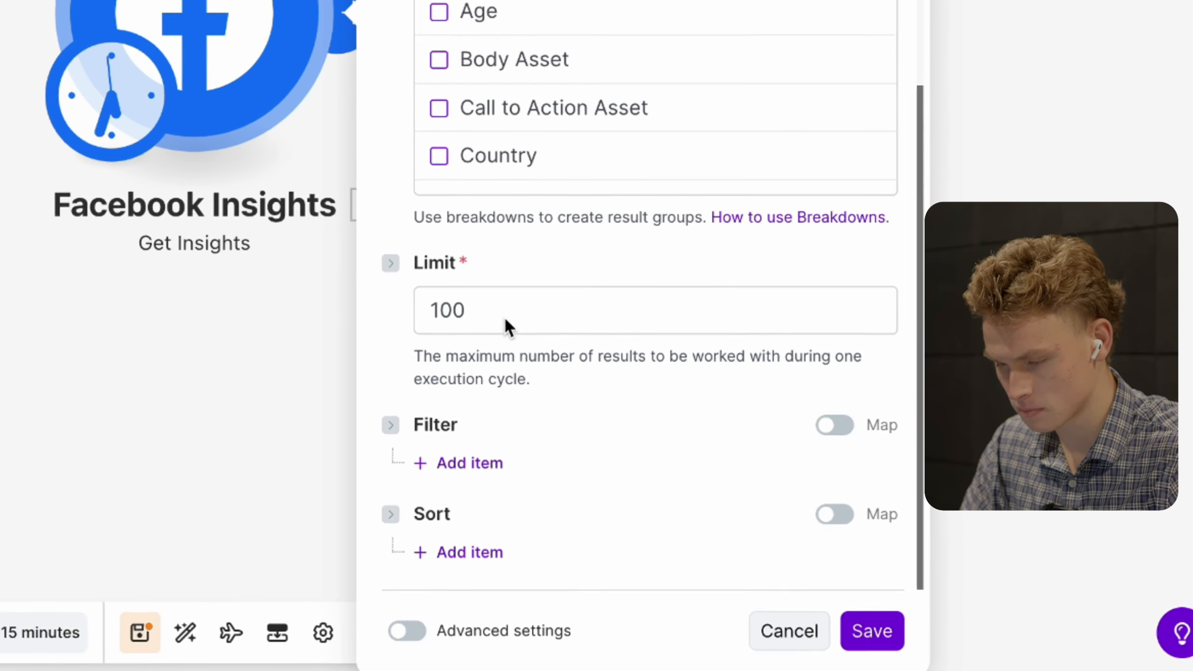
left_click(537, 339)
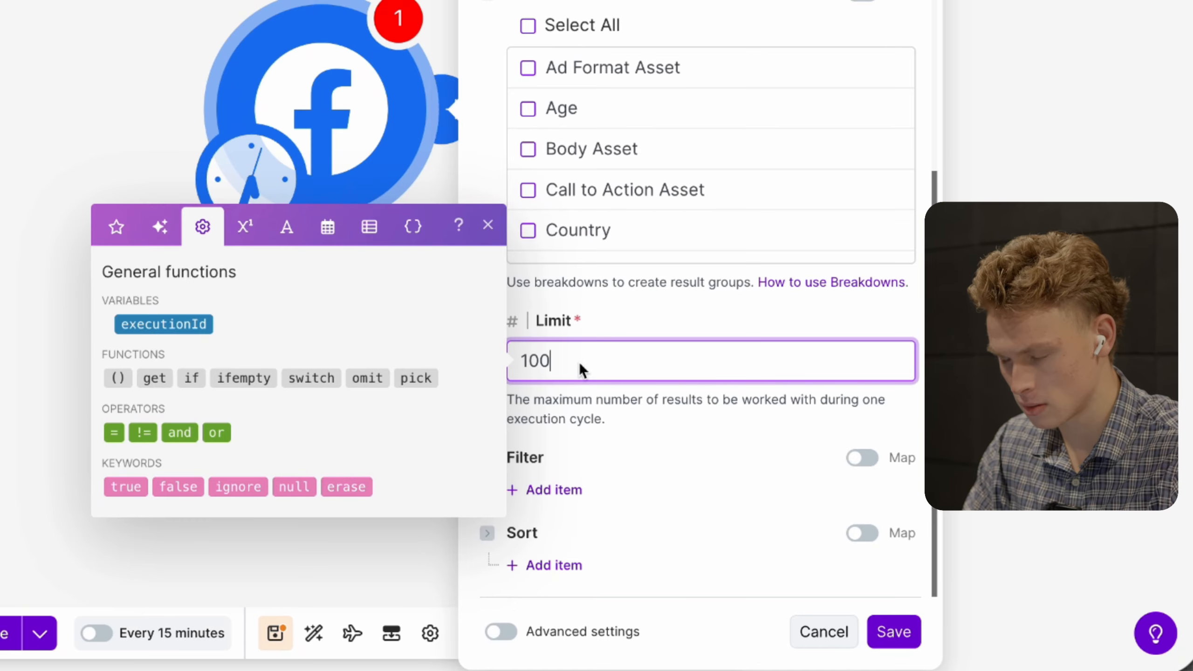
key("BackSpace")
key("BackSpace")
key("BackSpace")
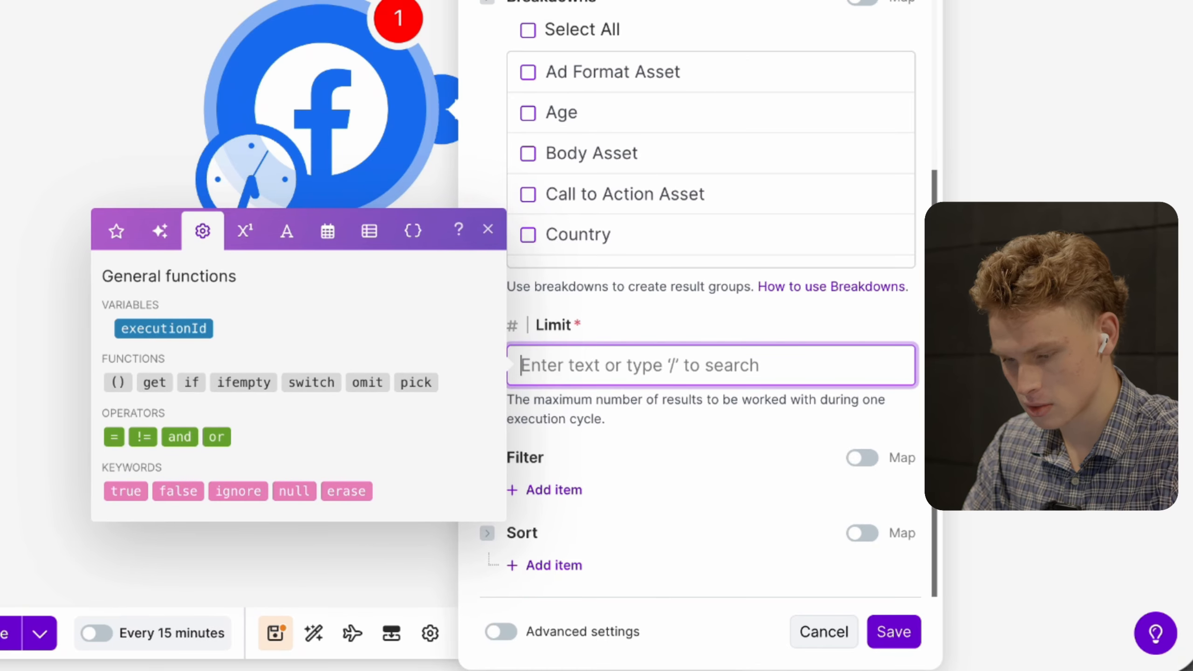
type("50")
left_click(640, 321)
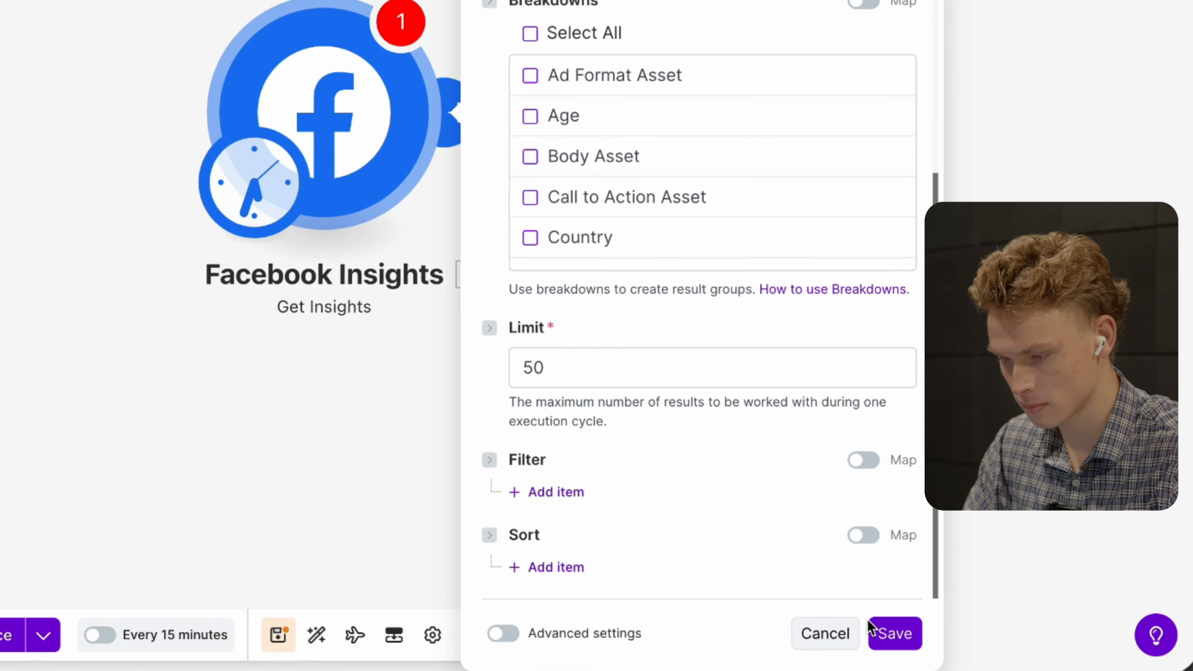
left_click(872, 630)
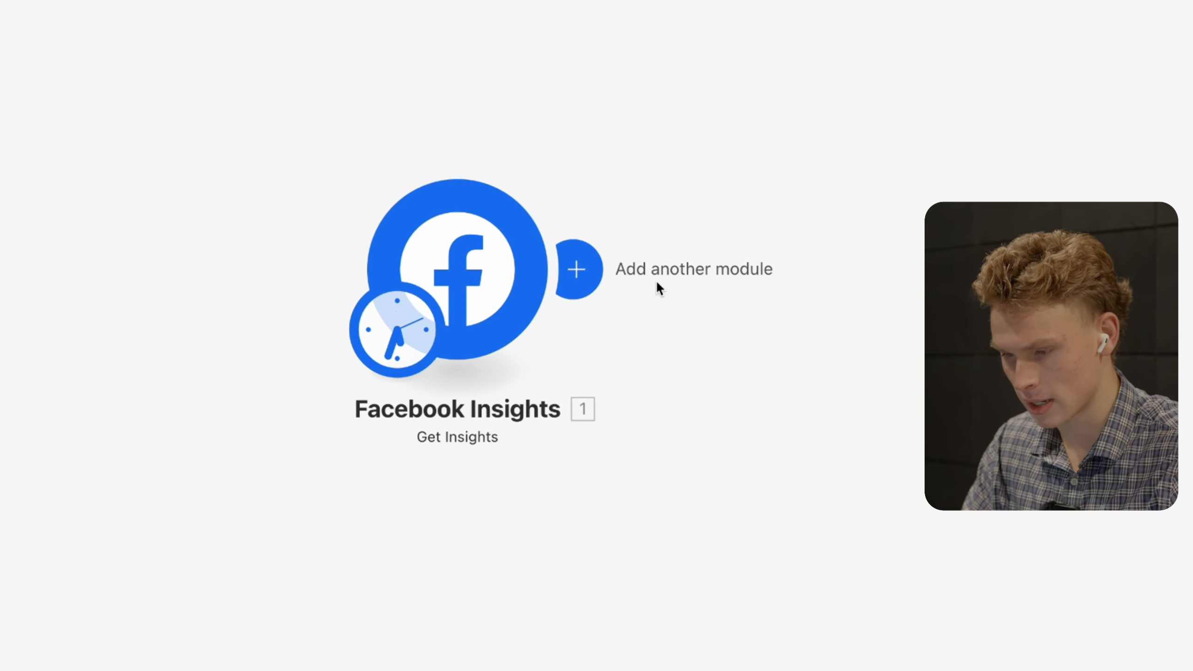
- Add a Notion 'Create a Database Item (Legacy)' module after Get Insights, found by searching 'notion'
left_click(581, 271)
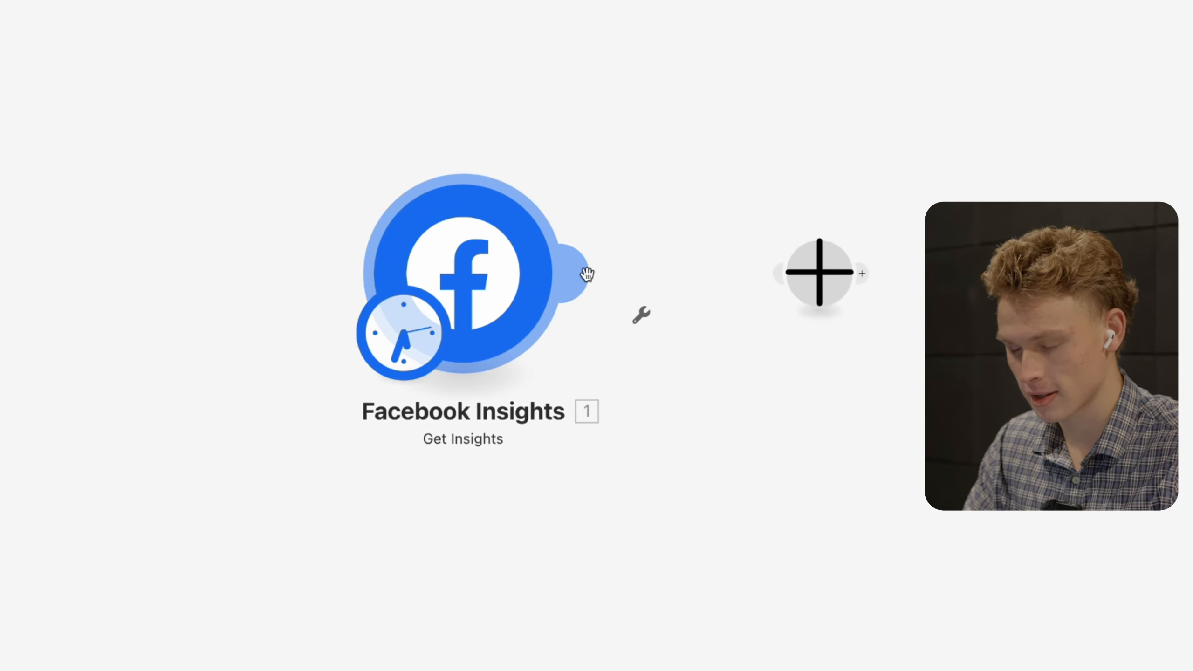
left_click(495, 485)
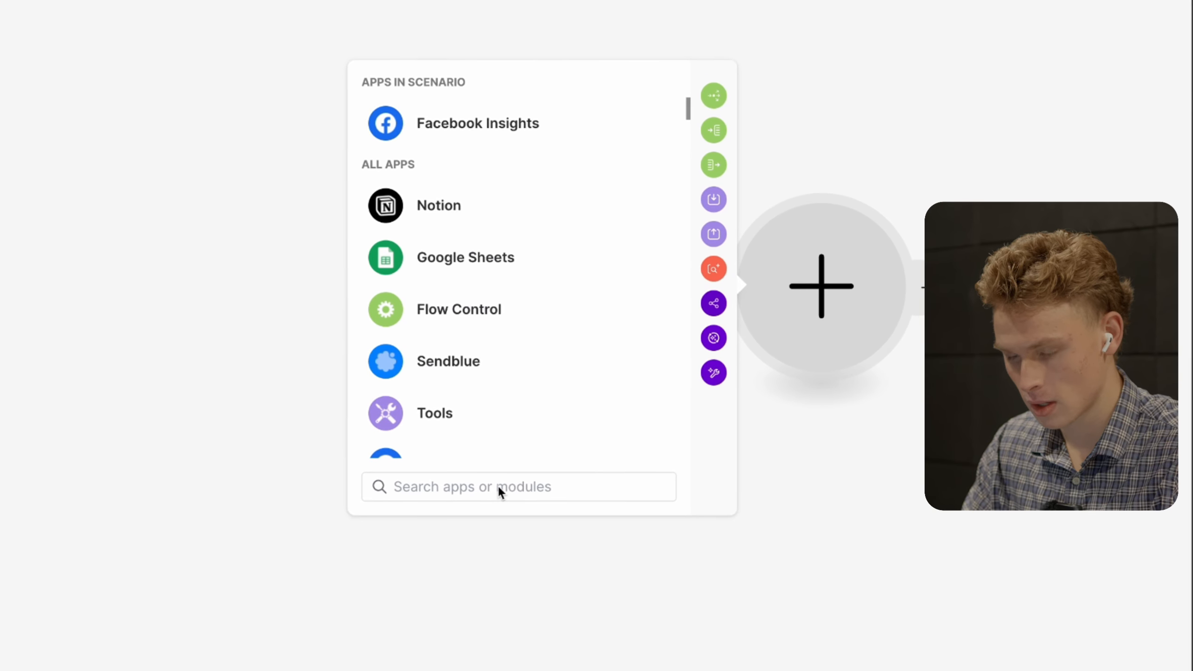
type("notion")
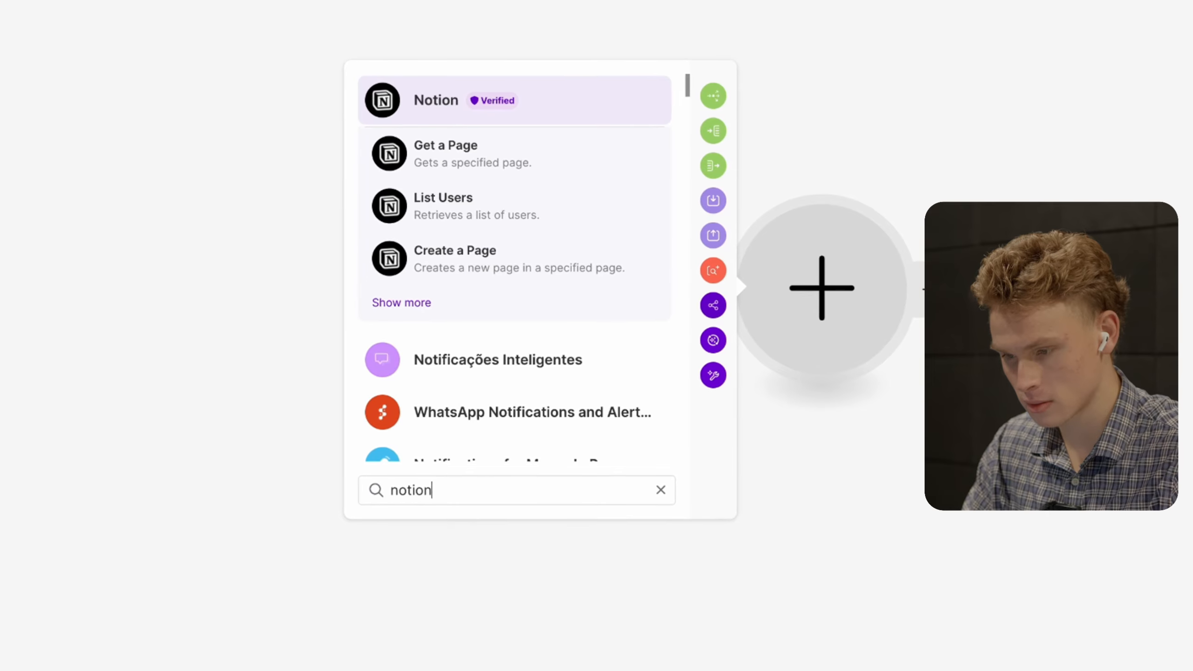
left_click(414, 96)
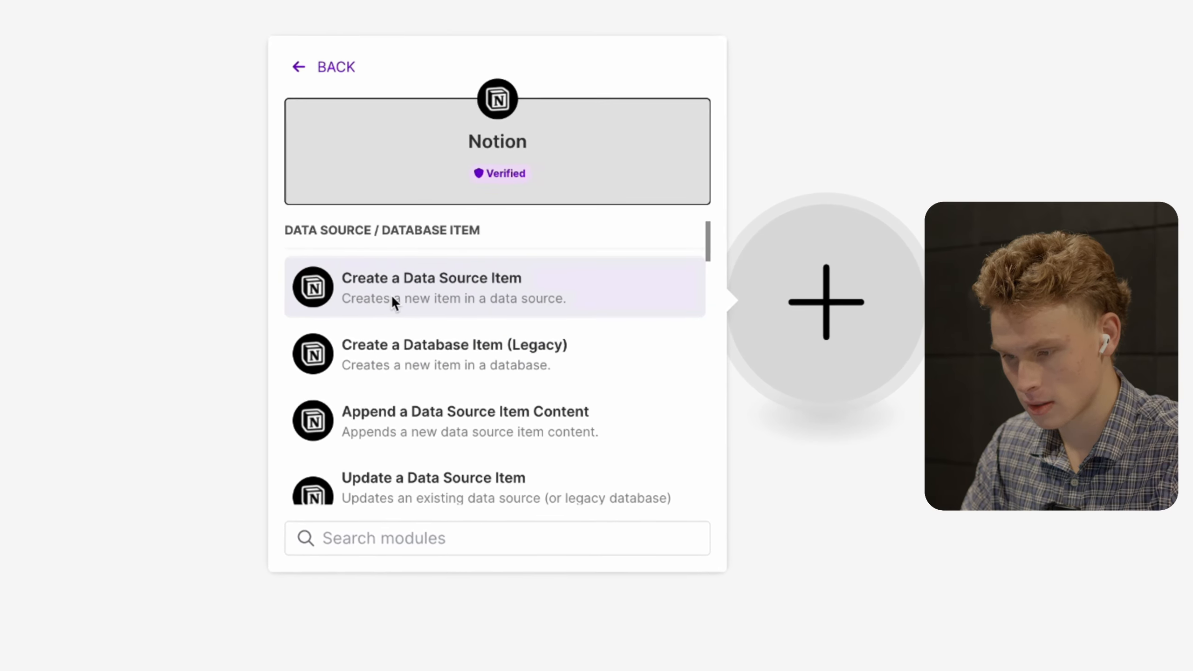
left_click(382, 351)
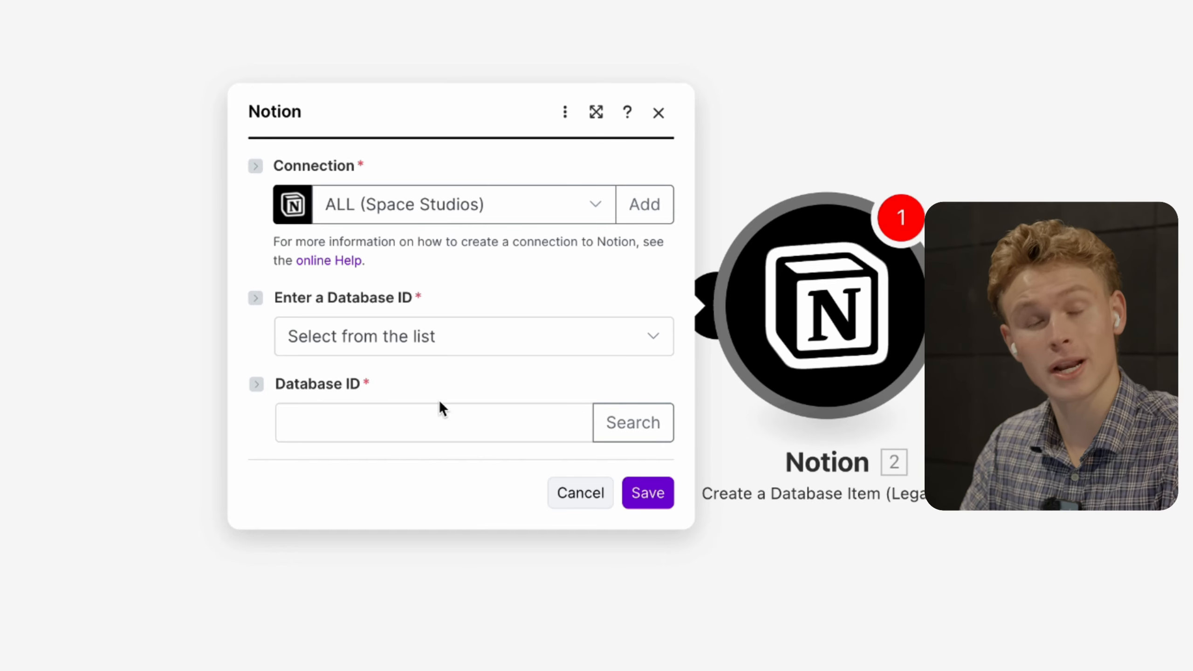
key("ctrl+Left")
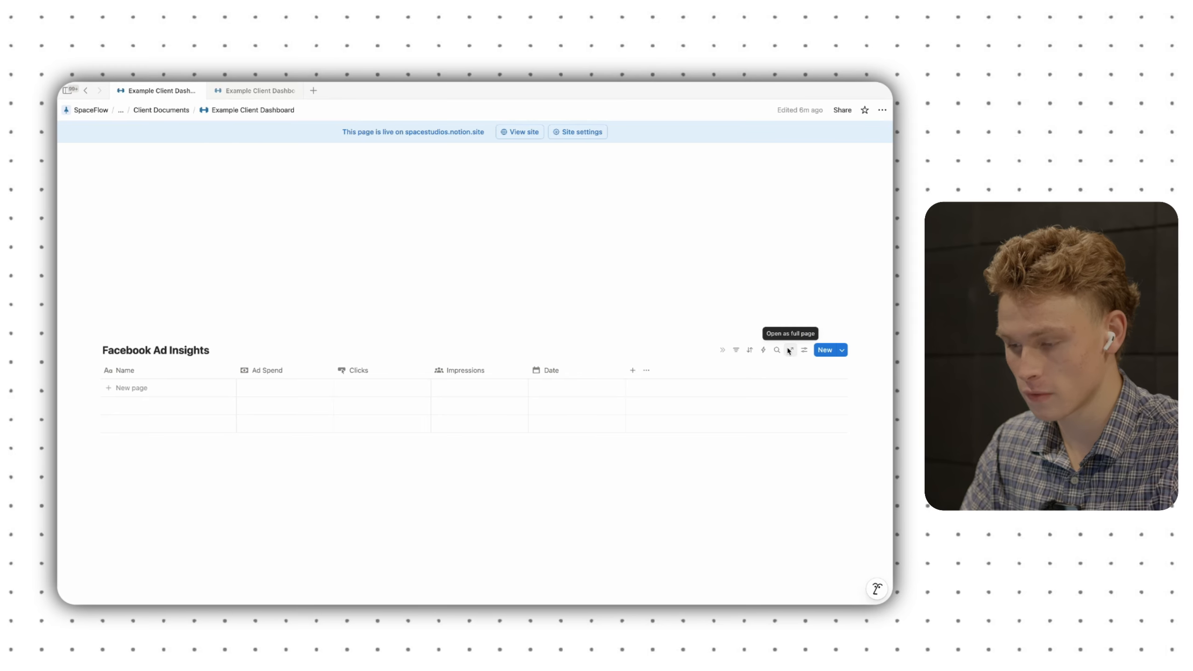
left_click(789, 350)
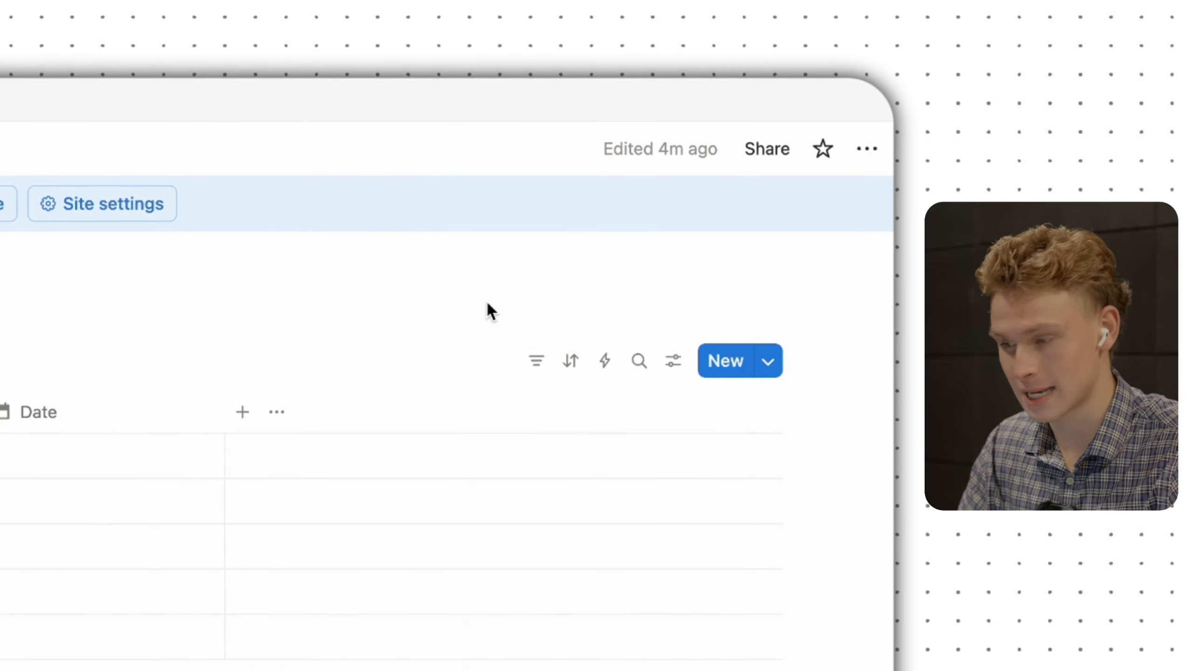
left_click(758, 117)
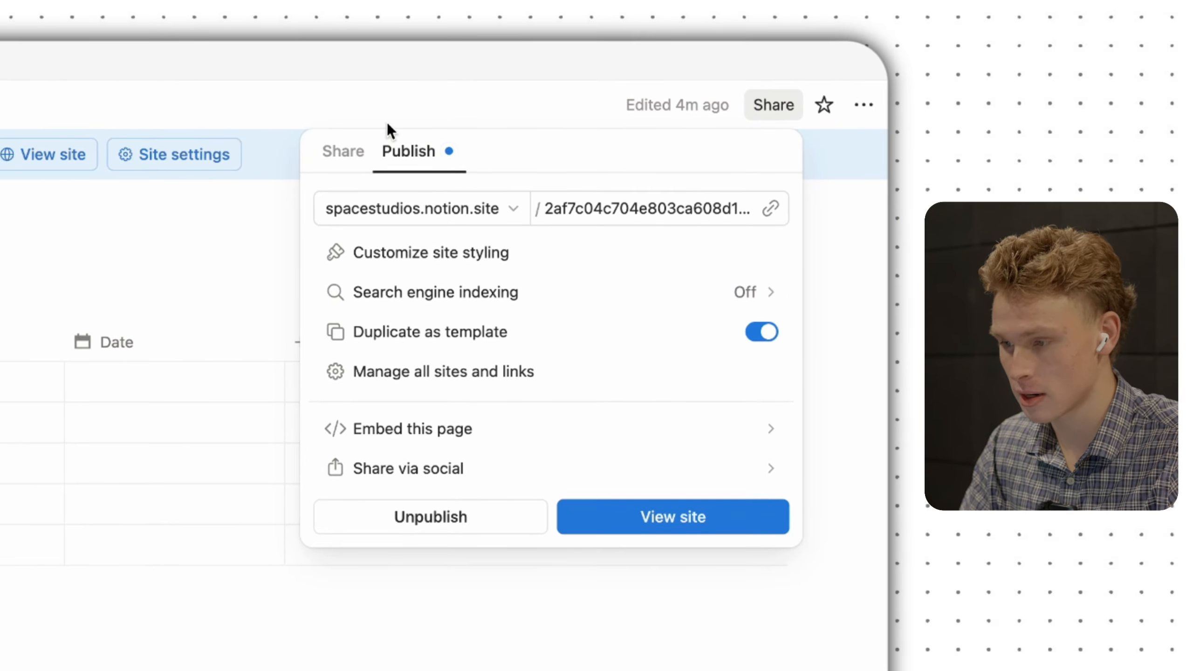
left_click(339, 164)
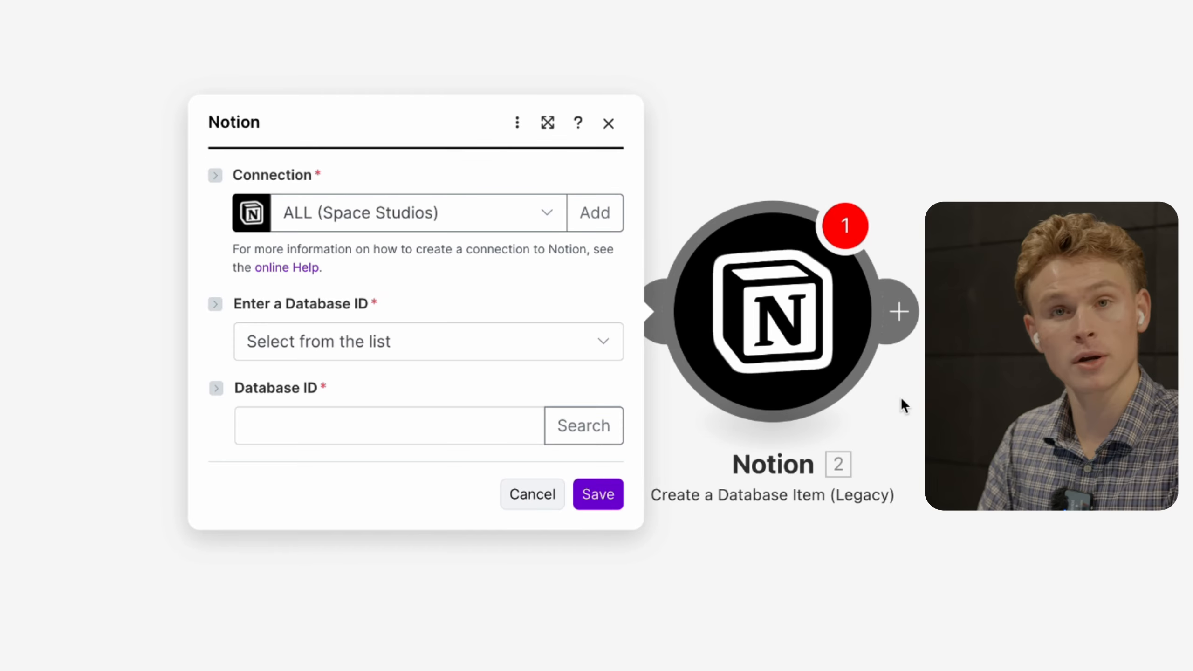
- Paste the Notion database link into Database ID and trim it to the bare ID
left_click(360, 438)
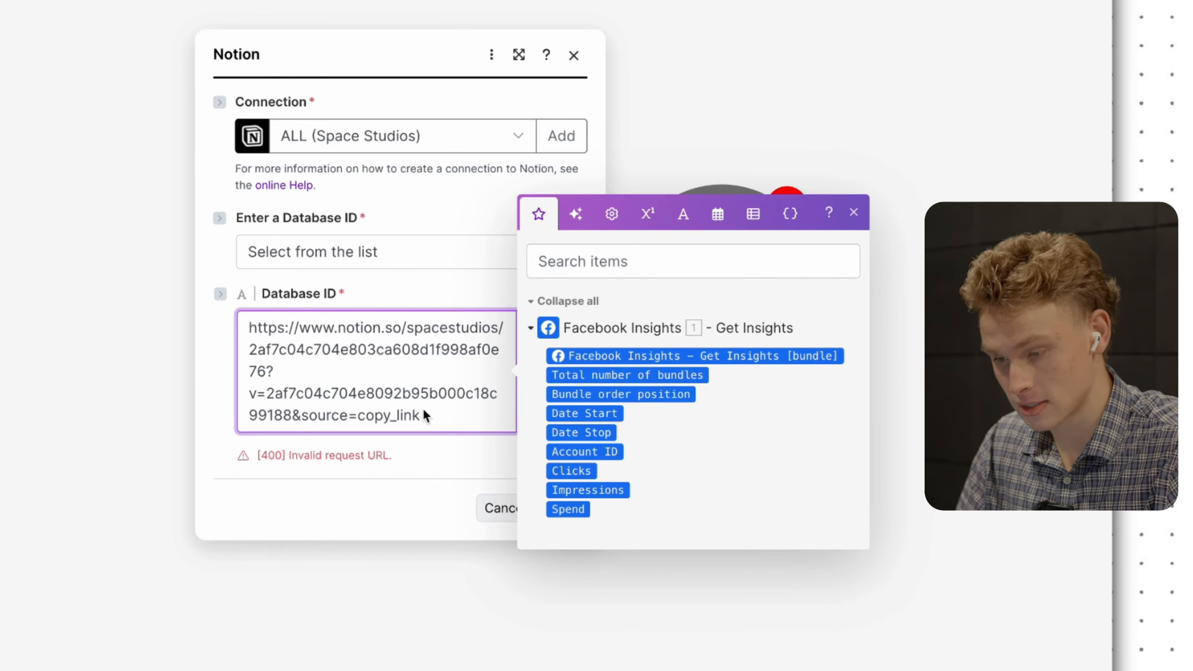
left_click_drag(425, 414, 280, 379)
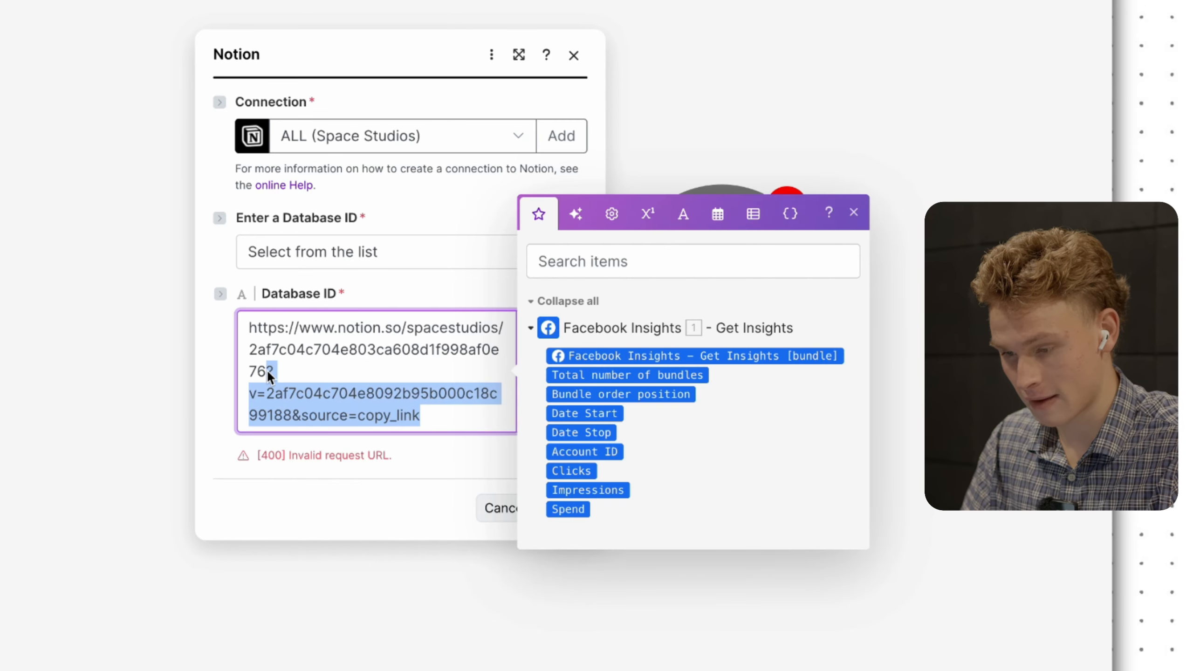
key("BackSpace")
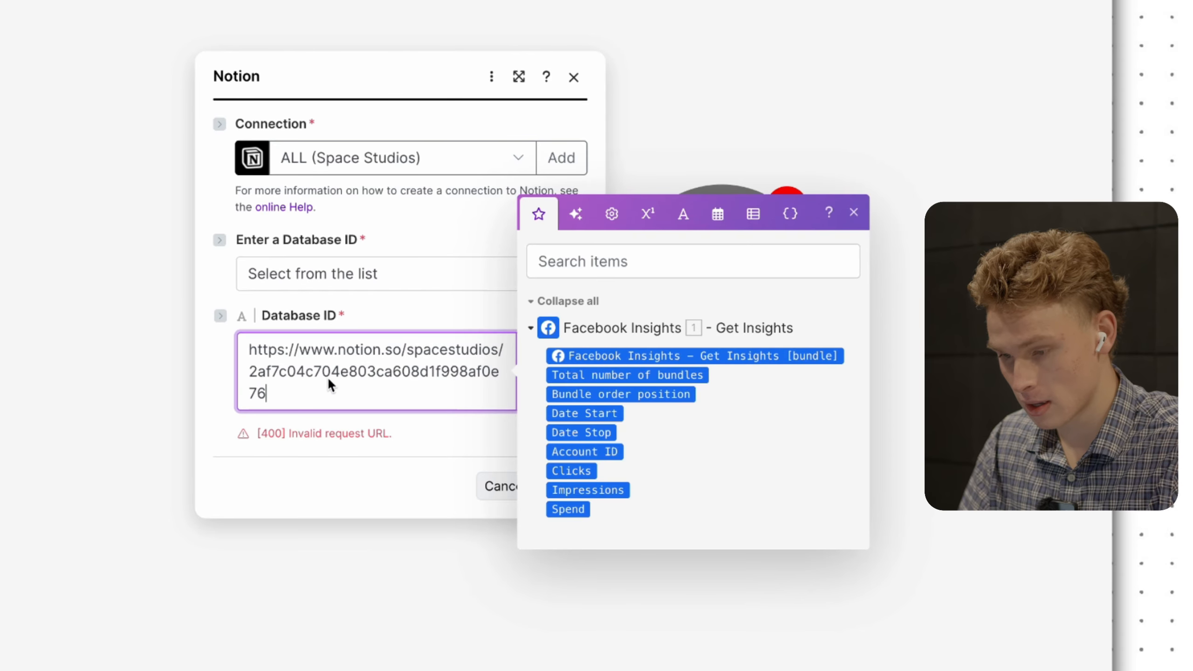
left_click_drag(250, 351, 486, 350)
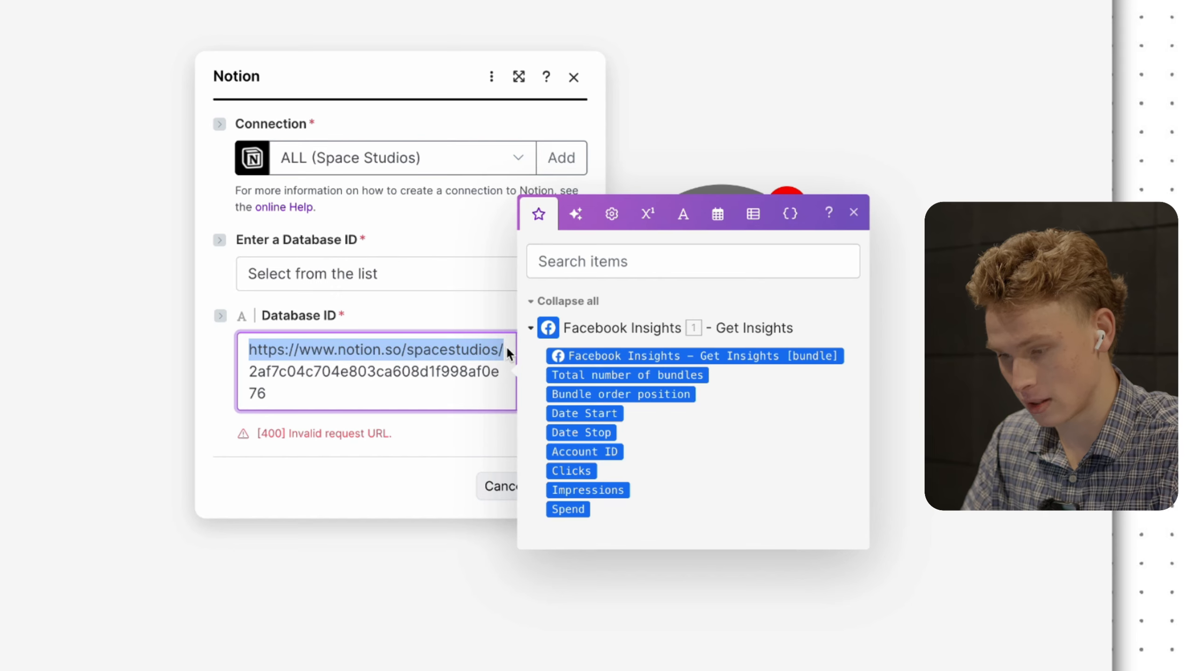
key("BackSpace")
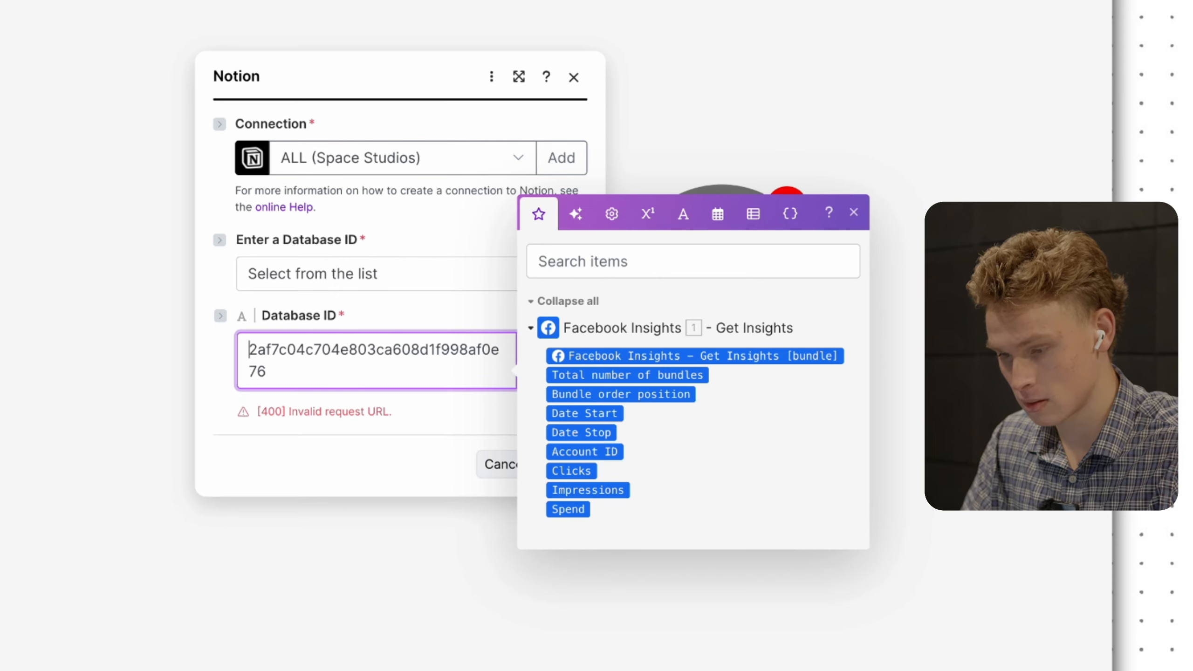
left_click(466, 414)
- Save the Notion module, then reopen it to check the Database ID's 404 error
left_click(555, 470)
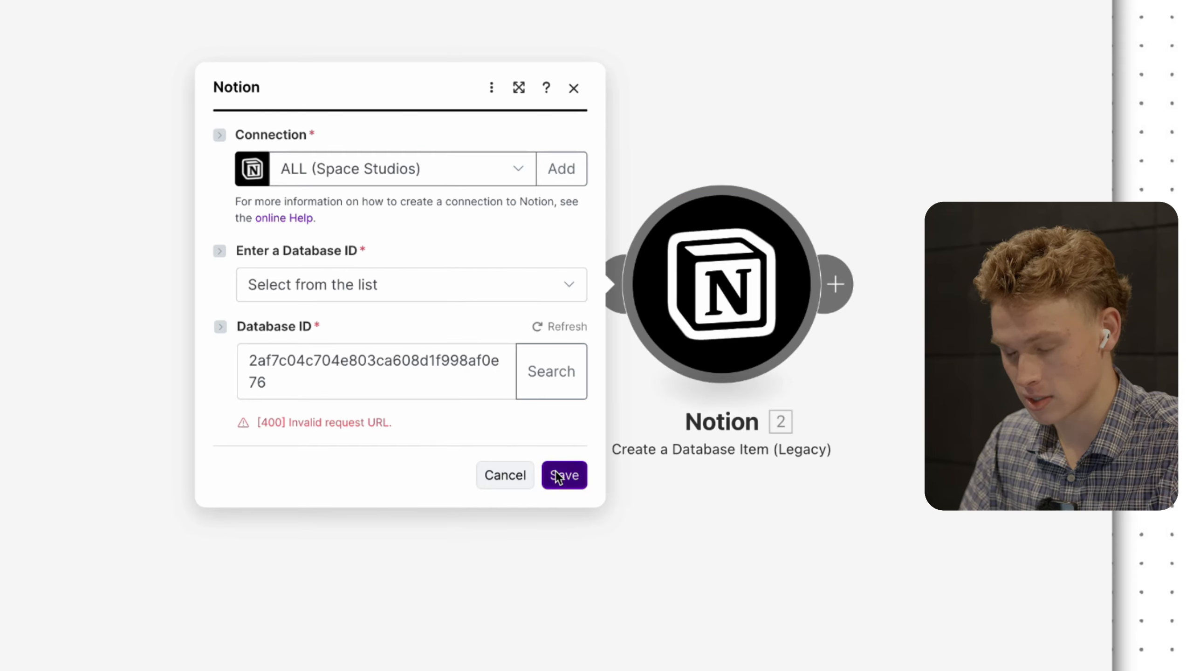
left_click(719, 290)
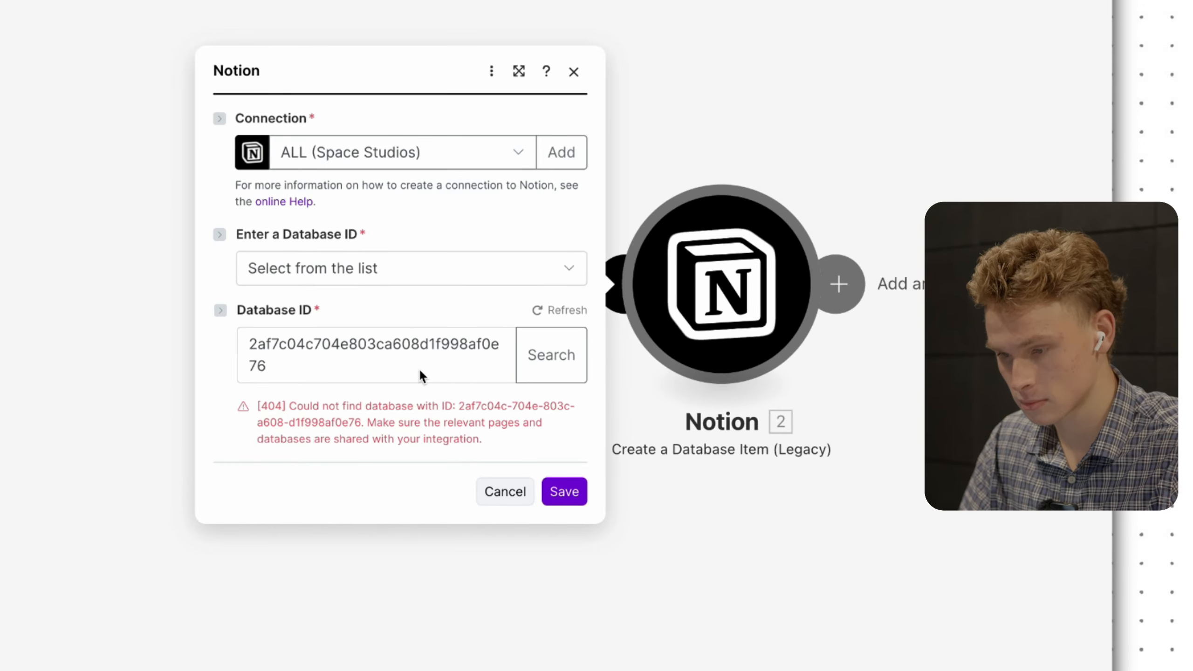
left_click(430, 272)
left_click(428, 270)
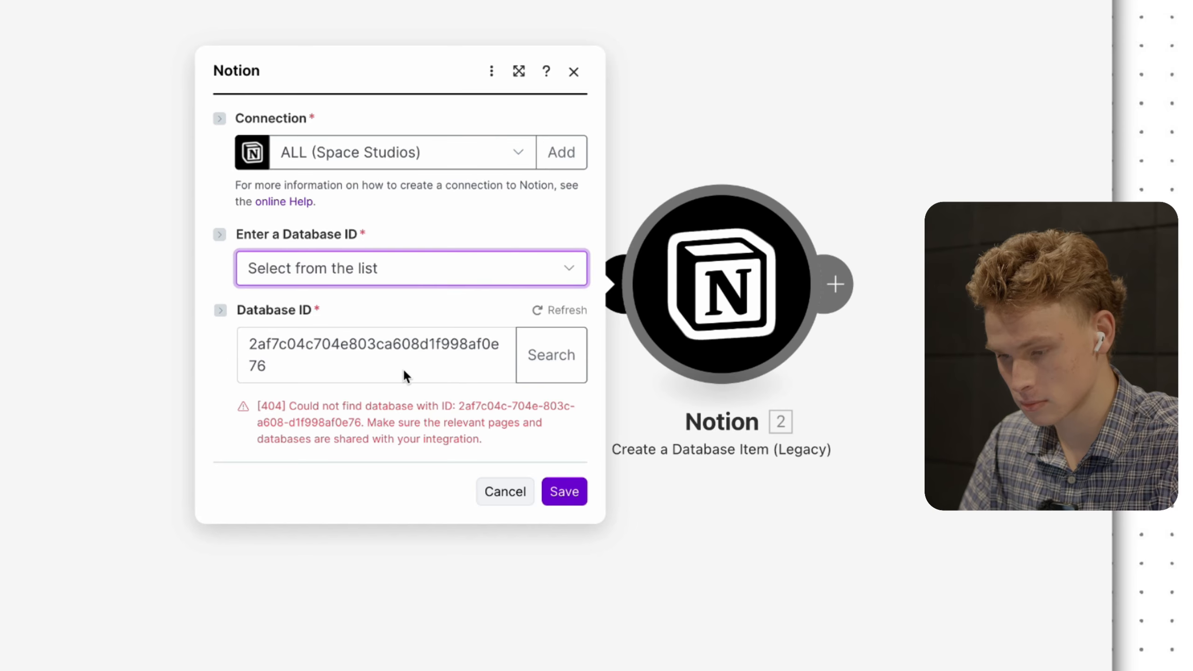
left_click(404, 374)
left_click(397, 305)
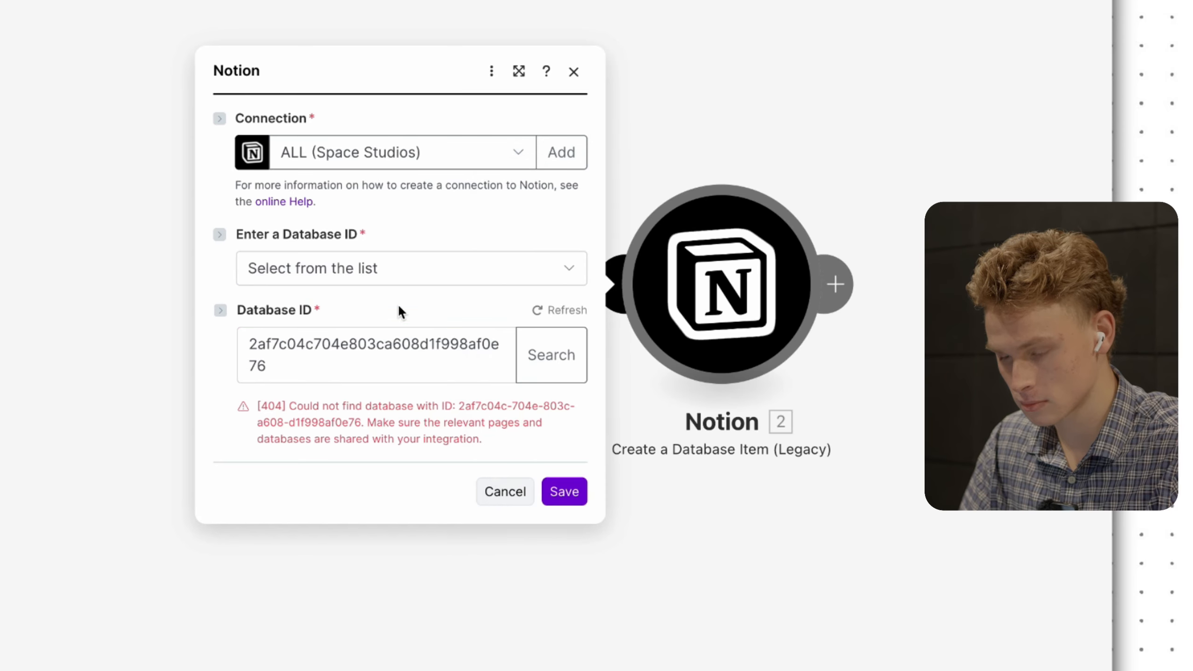
- Save the Notion module, reopen it and save again to clear the not-found error
left_click(559, 491)
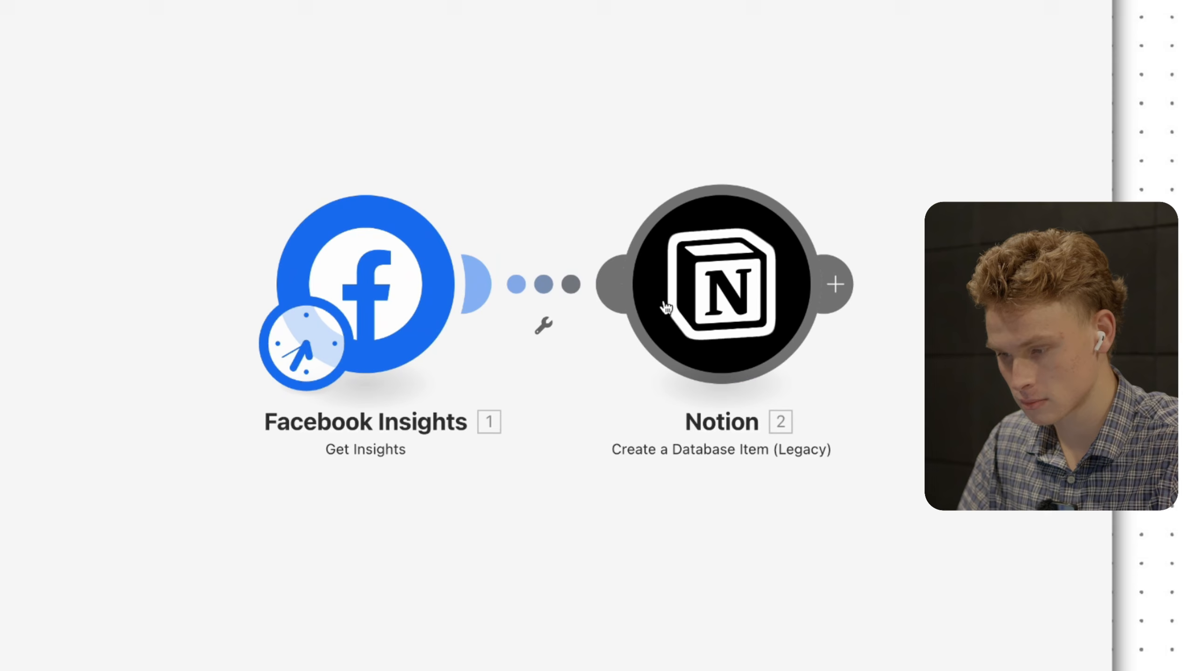
left_click(664, 304)
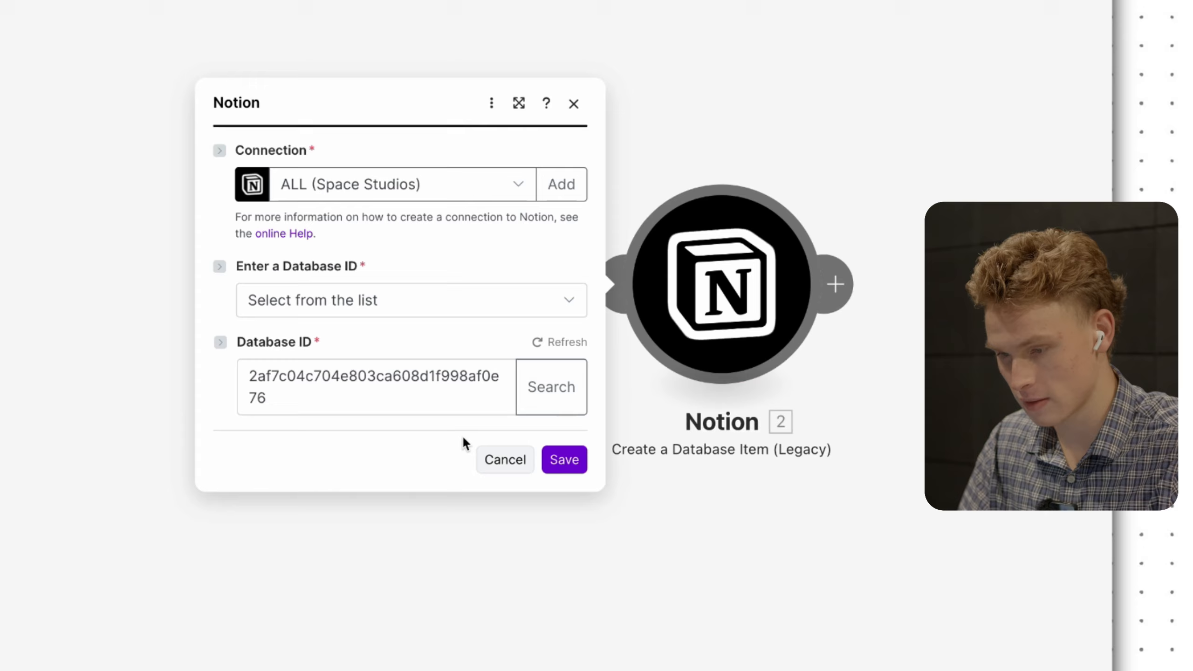
left_click(555, 457)
- Recheck the Notion module, then add a new connection and list its connection types
left_click(680, 319)
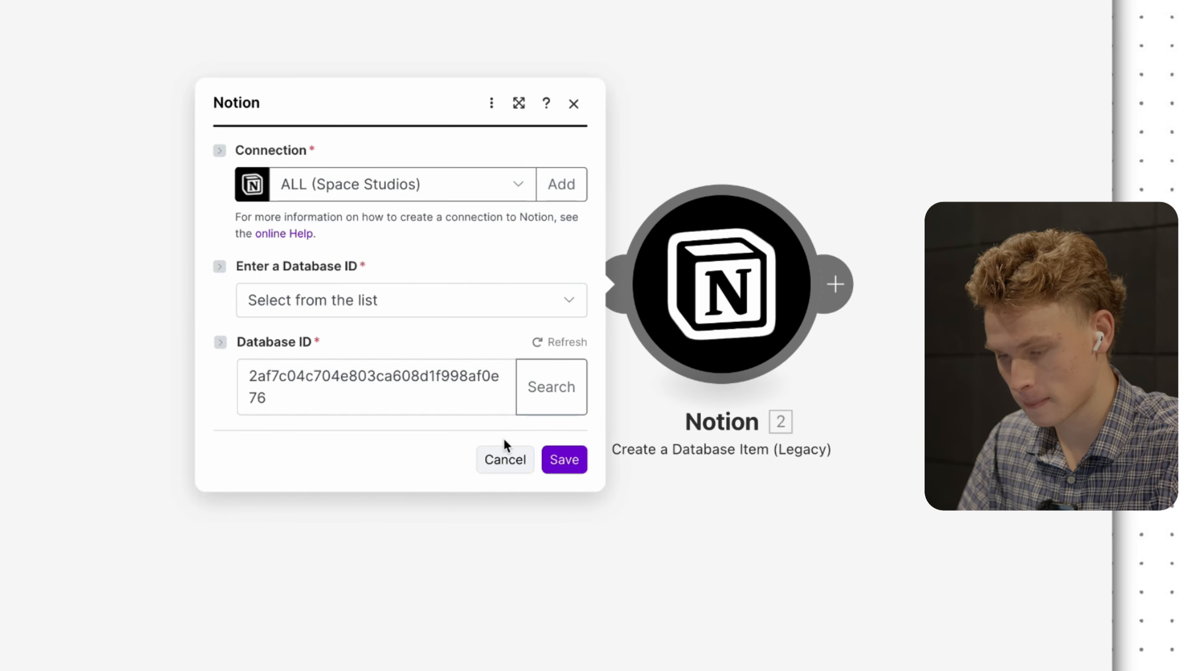
left_click(554, 458)
left_click(703, 272)
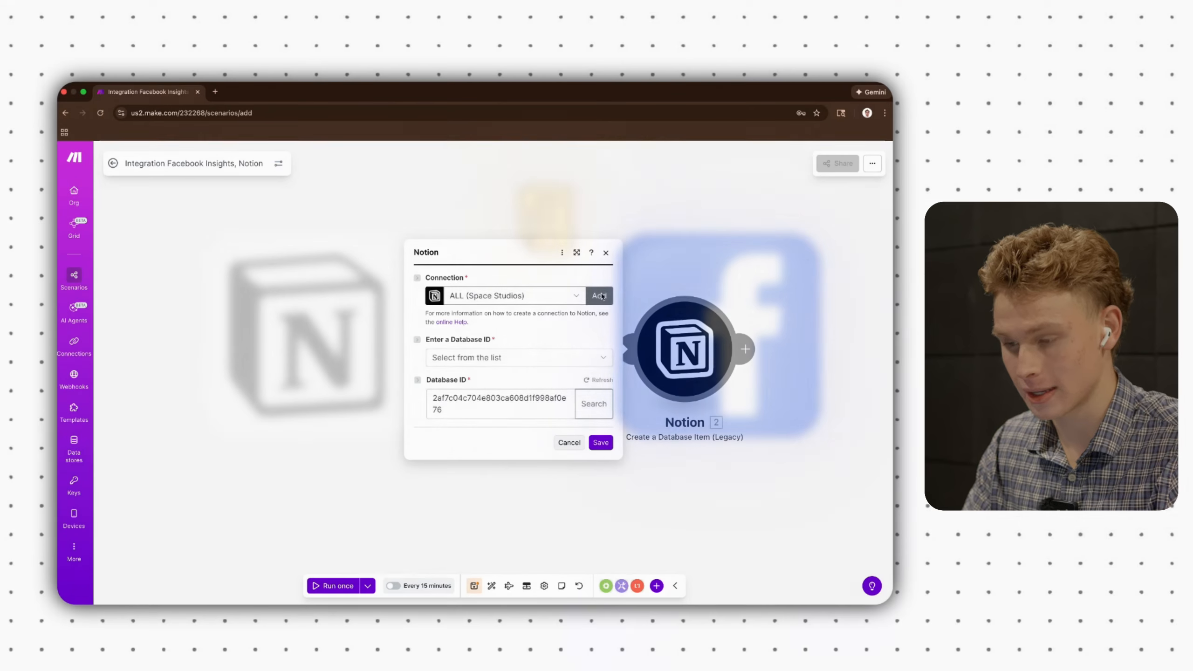
left_click(599, 295)
left_click(600, 287)
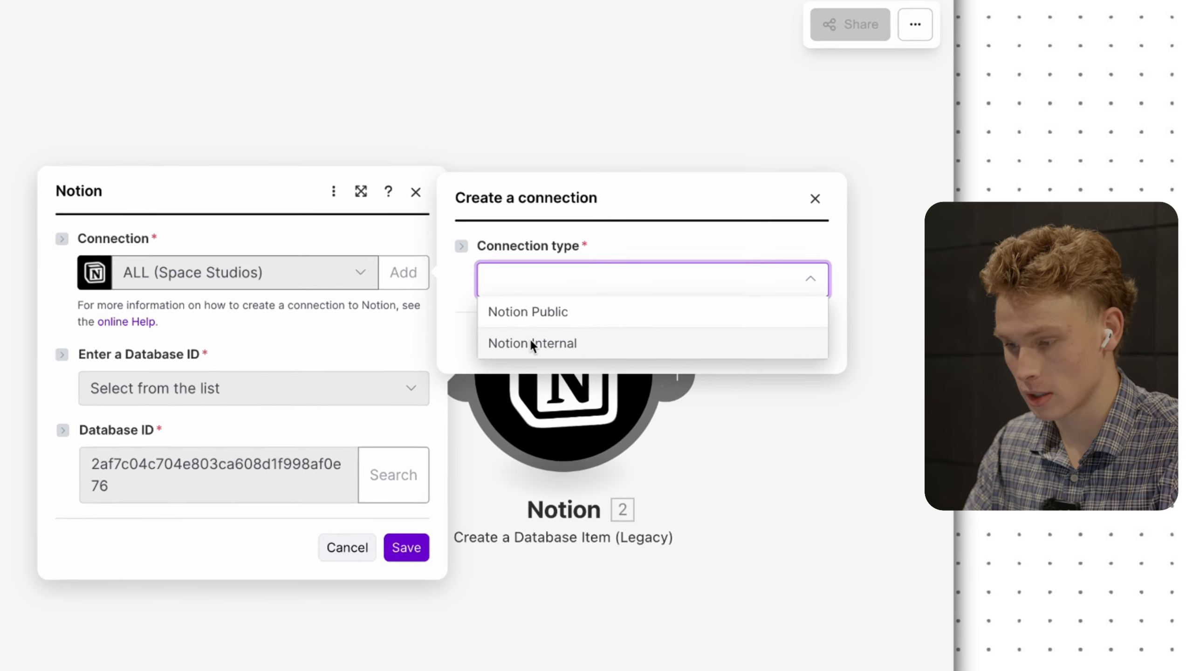
- Choose Notion Internal as the new connection's type
left_click(531, 343)
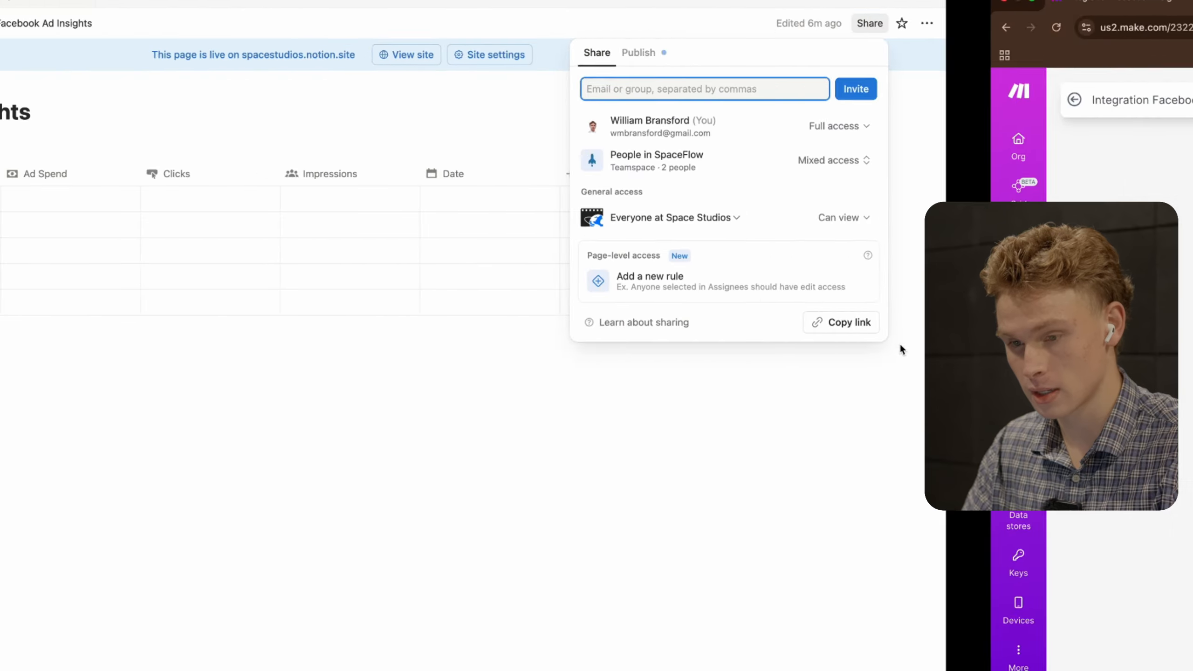
- Close Share and reach the integrations page via the page menu's Manage connections
left_click(880, 362)
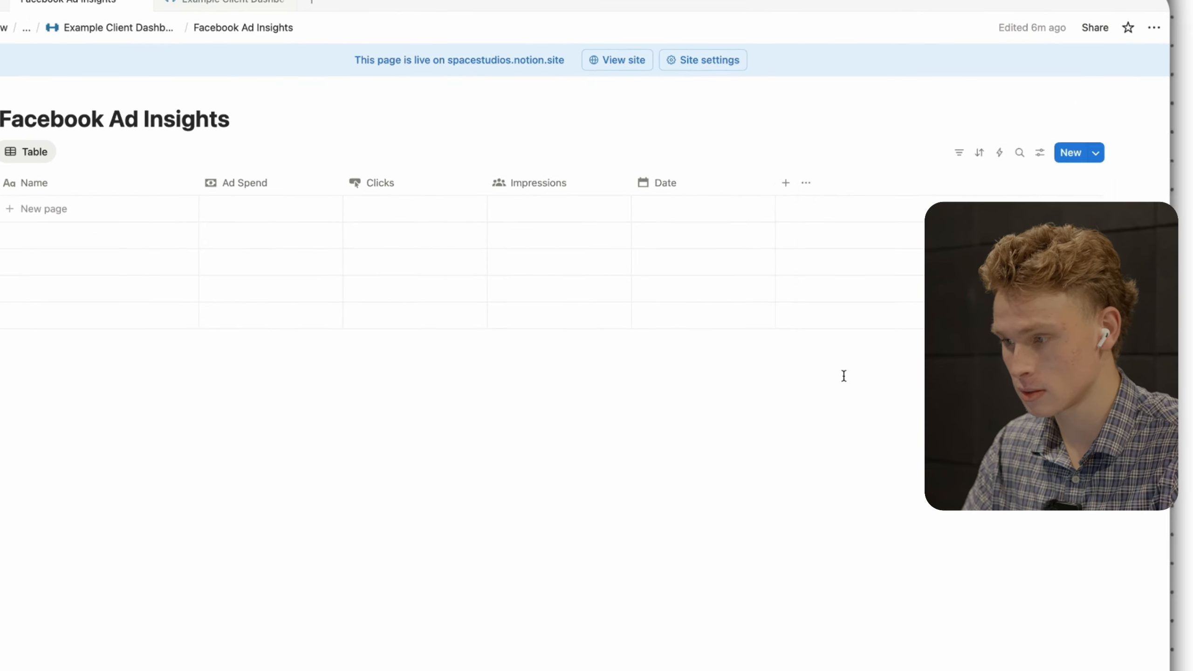
left_click(1181, 23)
mouse_move(660, 593)
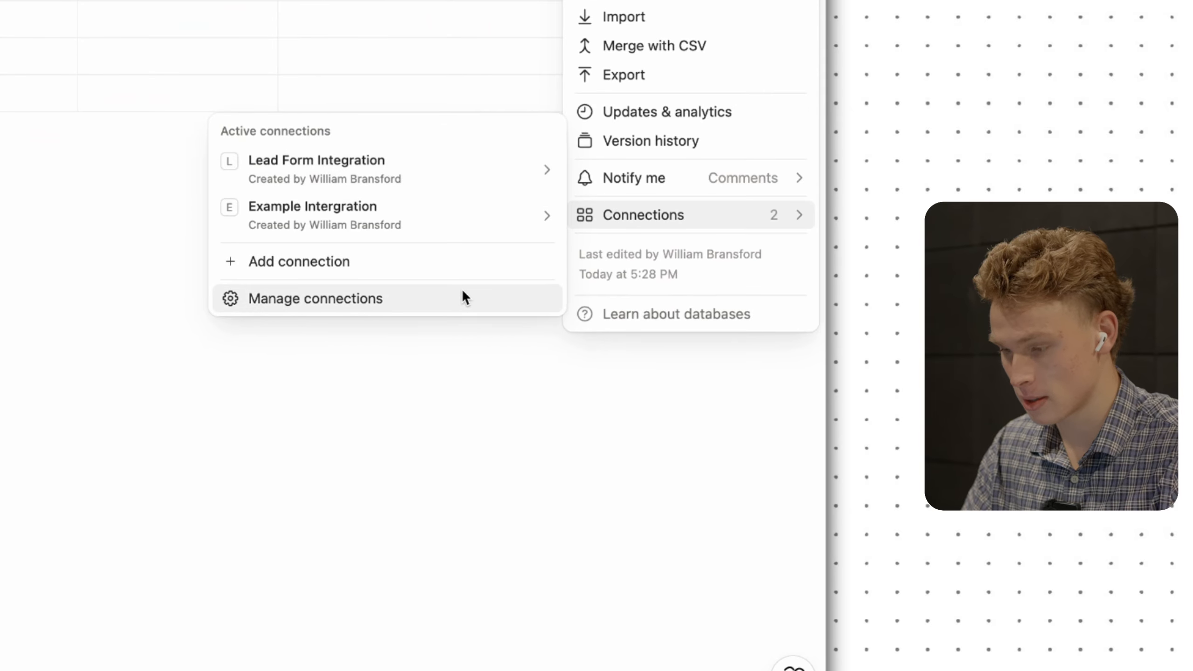
left_click(461, 289)
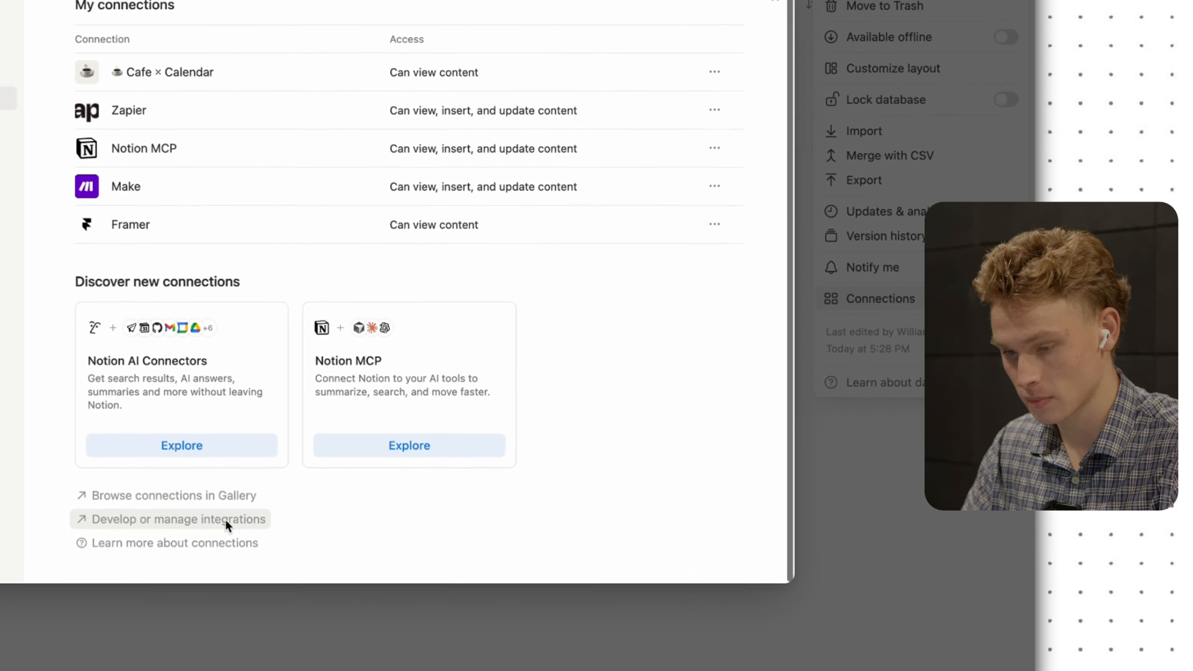
left_click(387, 539)
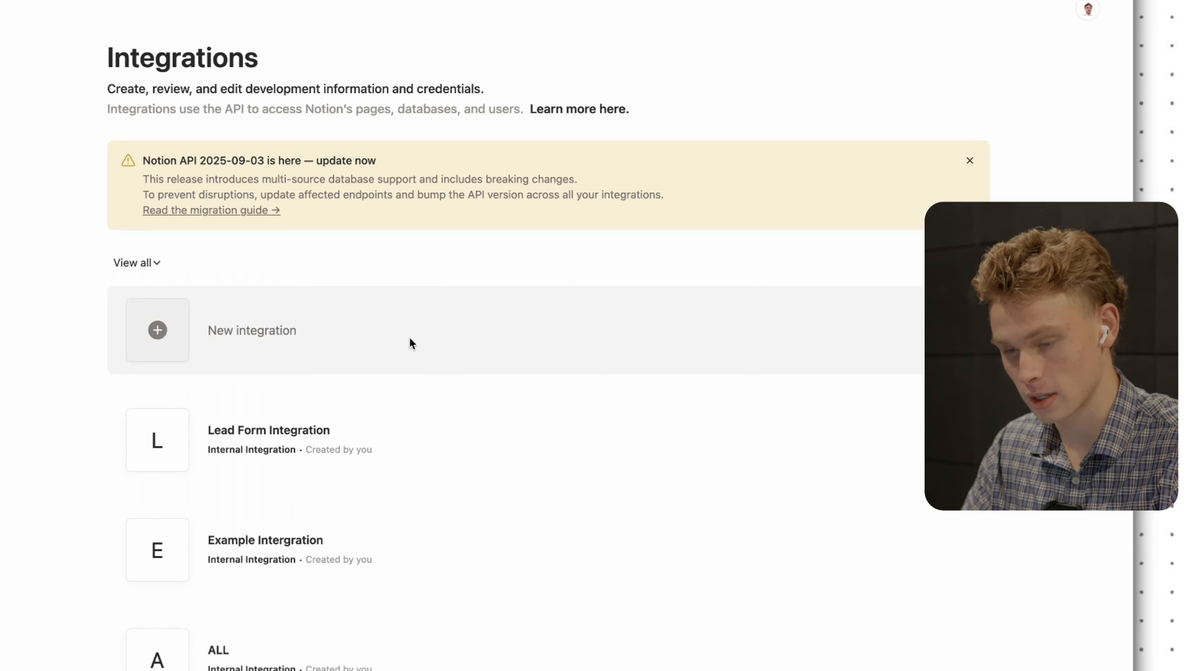
- Start a new integration, enter its name and associate it with the Space Studios workspace
left_click(411, 340)
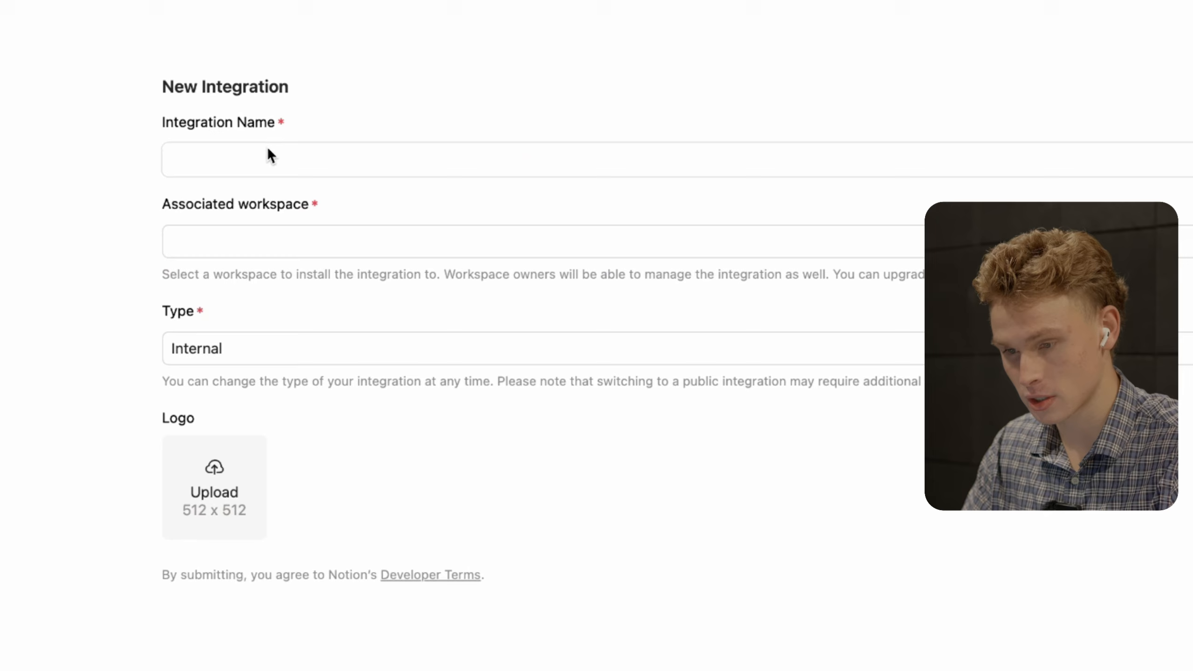
left_click(267, 164)
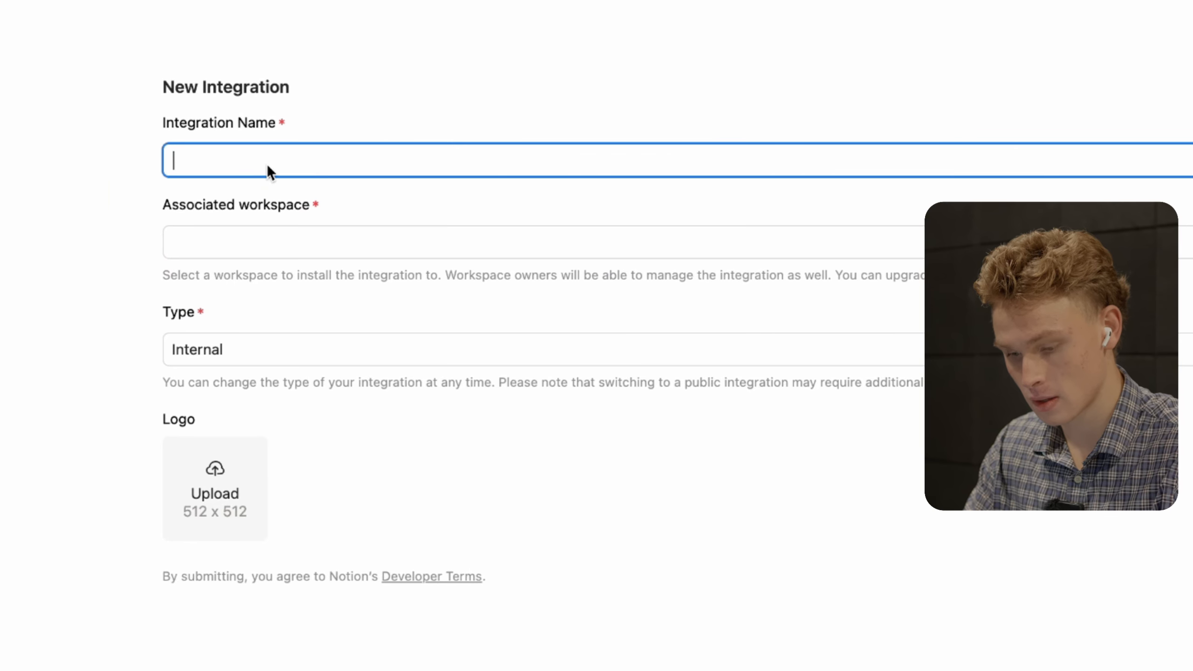
type("Exam")
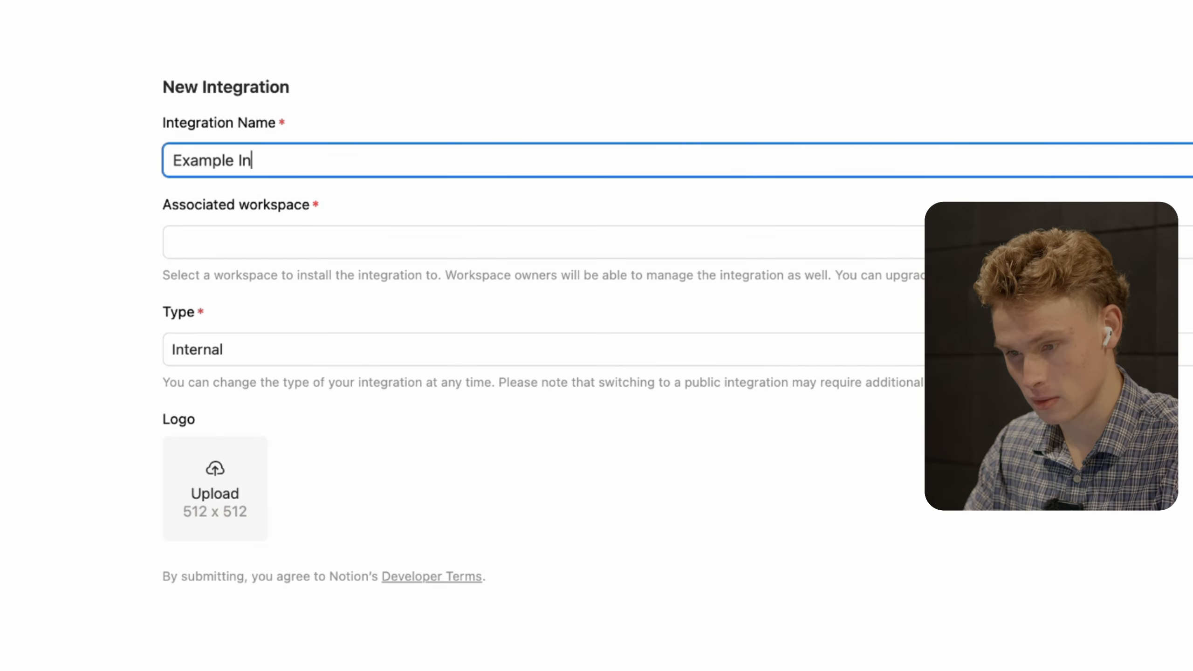
type("ple Notipo")
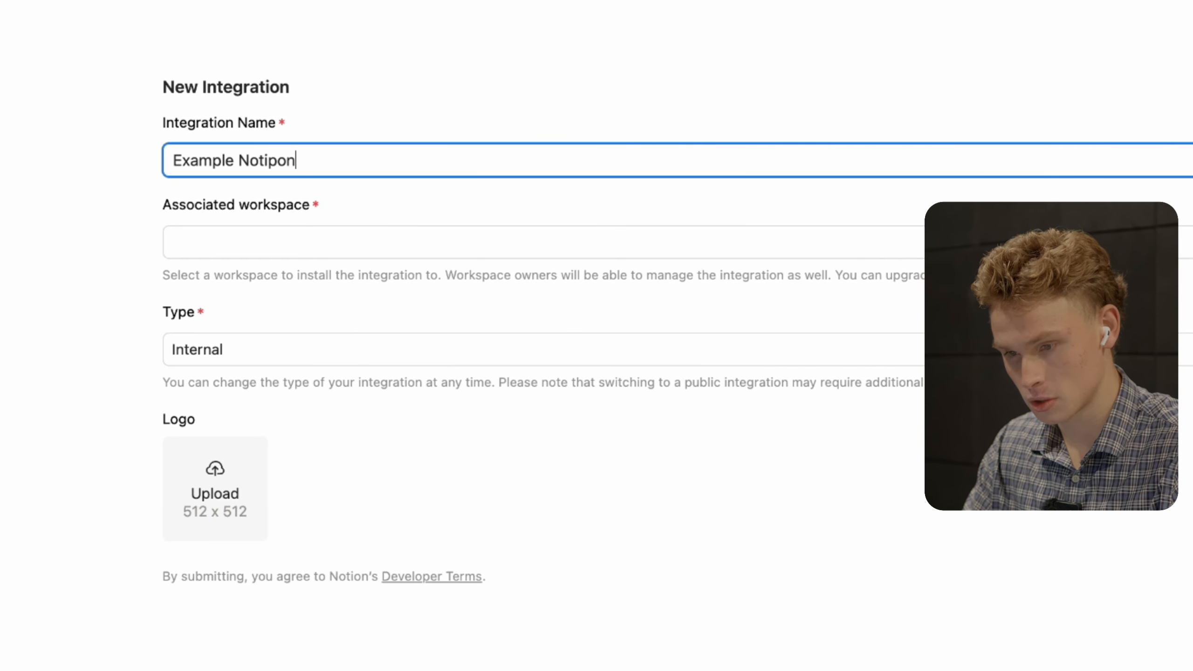
key("BackSpace")
key("BackSpace")
type("on Workspace Int")
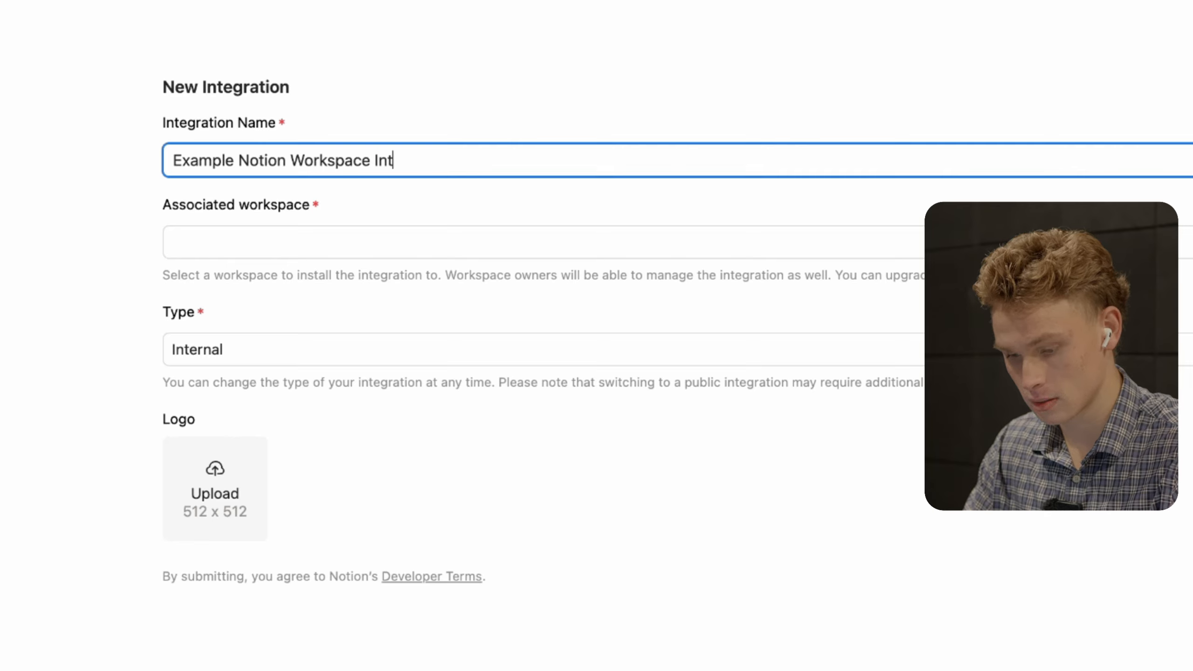
type("ion")
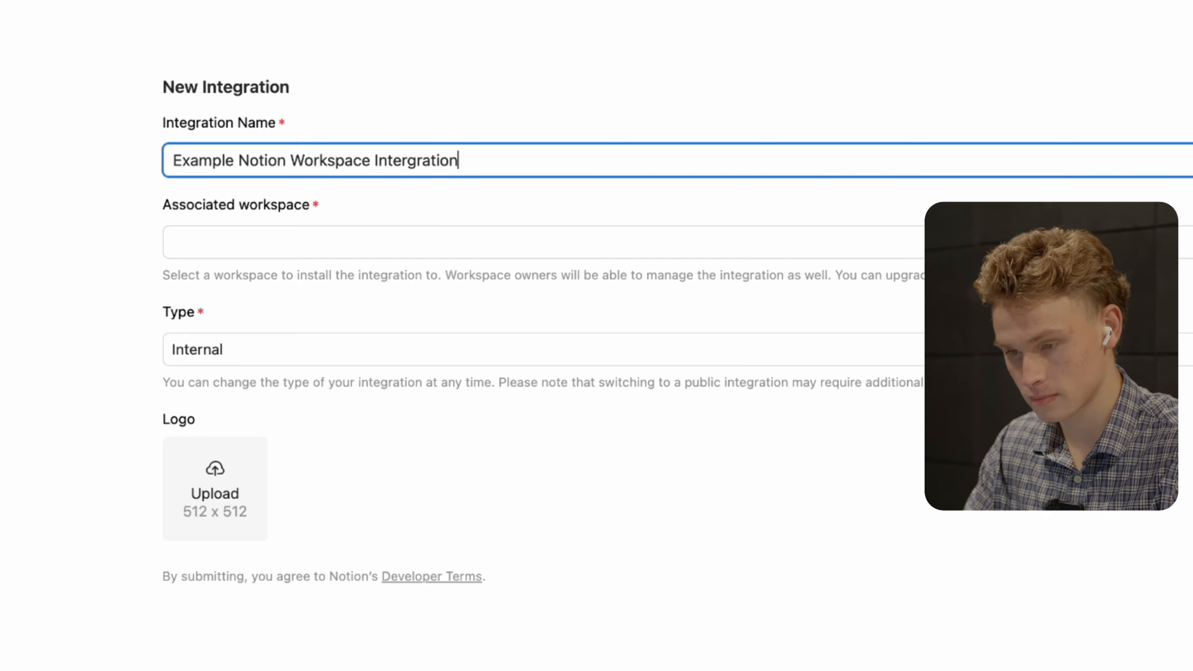
left_click(337, 240)
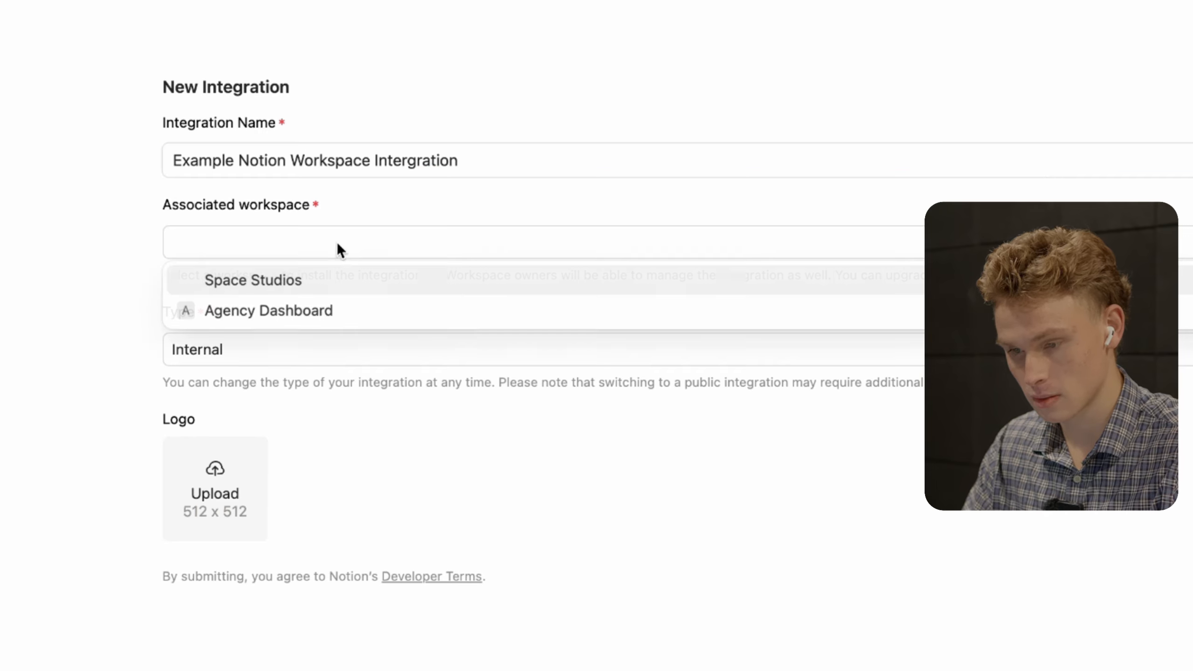
left_click(318, 288)
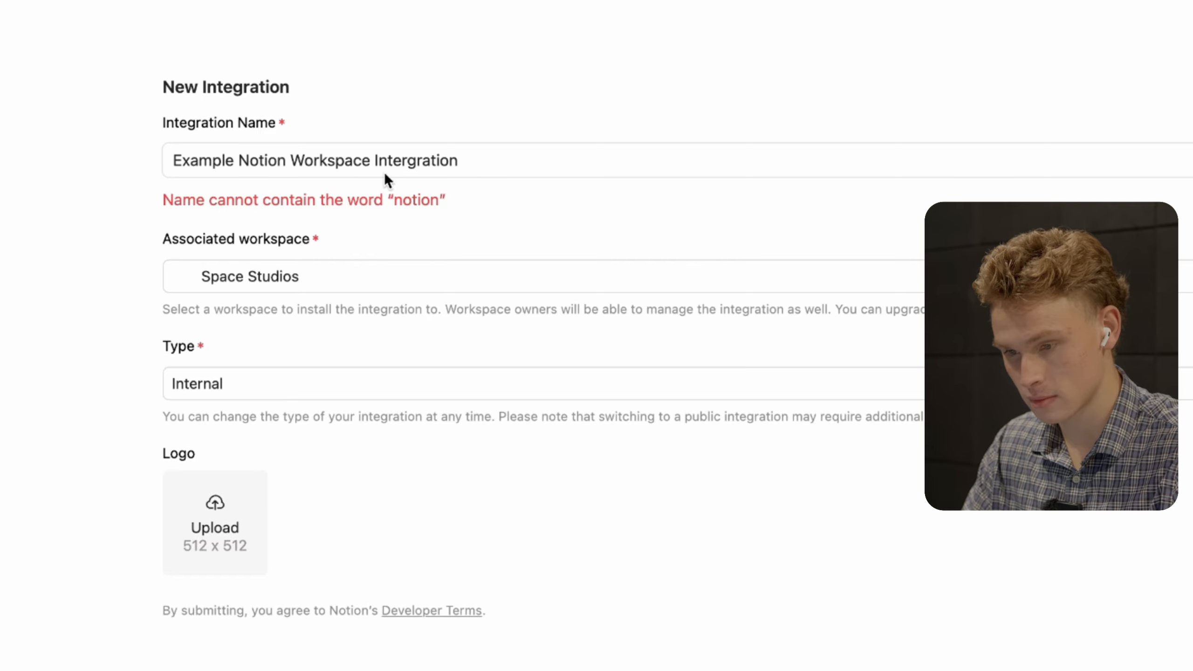
- Remove 'Notion' from the name, correct the spelling of Intergration, and save the integration
left_click_drag(291, 163, 270, 163)
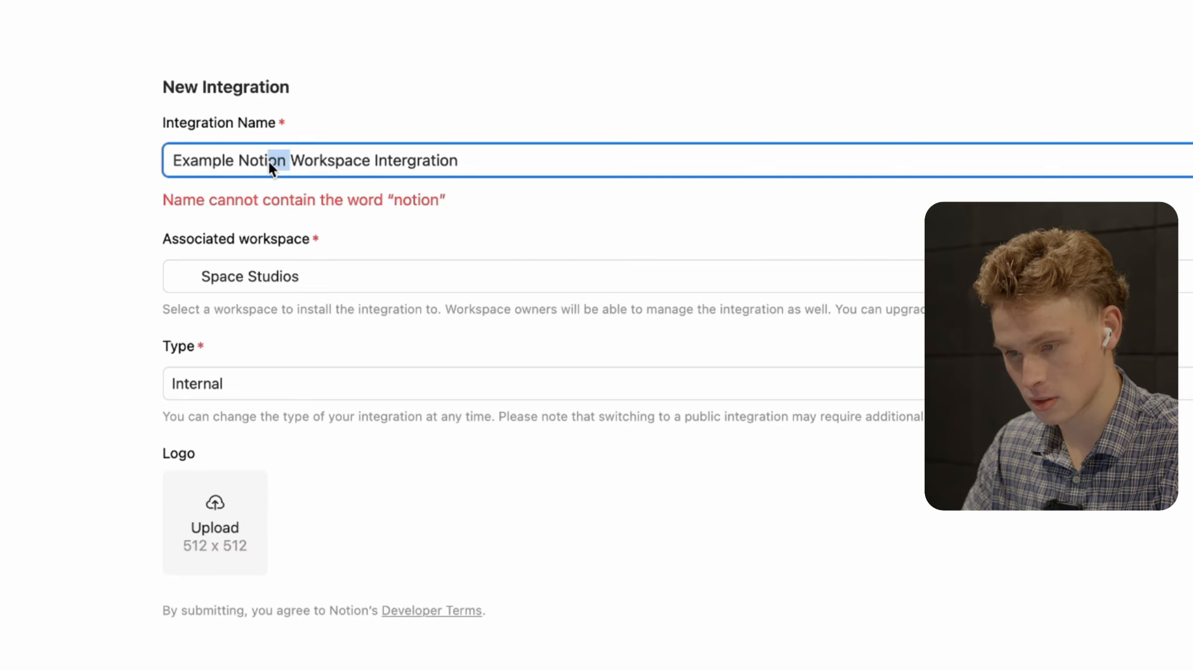
key("BackSpace")
key("BackSpace")
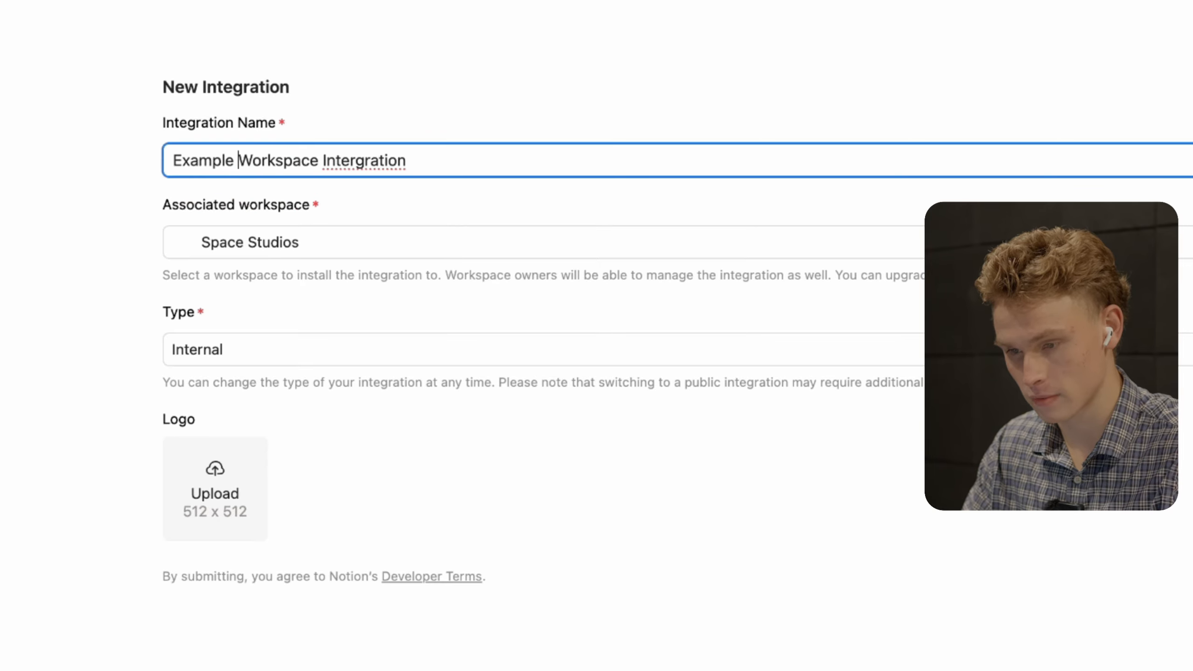
right_click(370, 159)
left_click(394, 165)
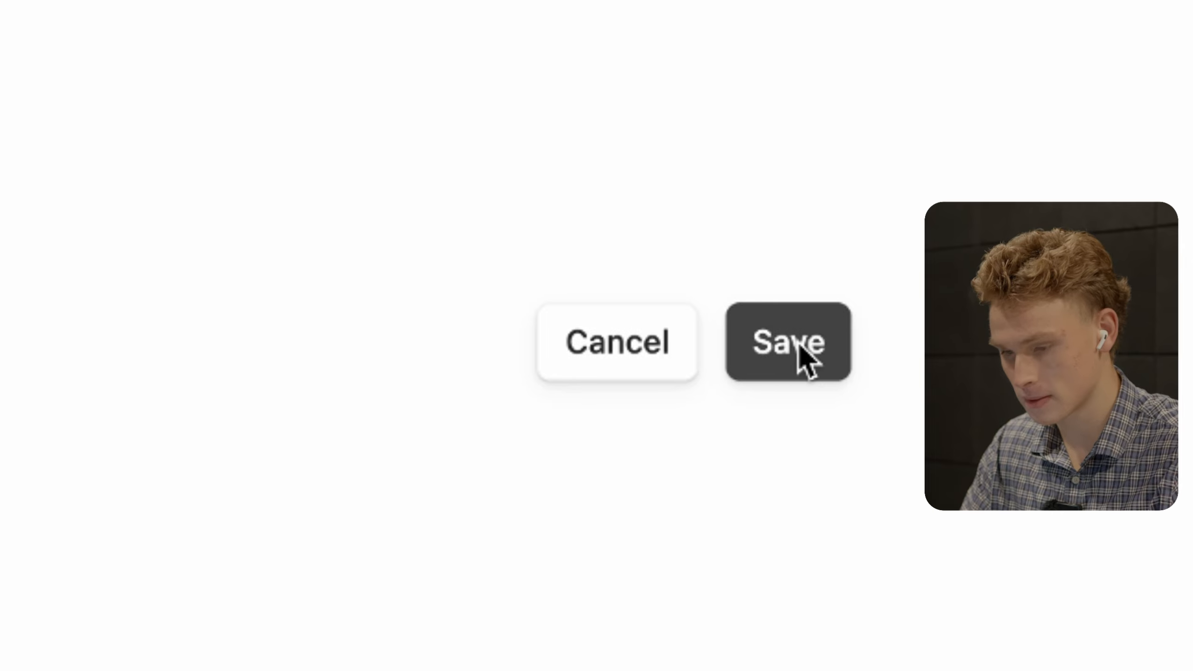
left_click(892, 383)
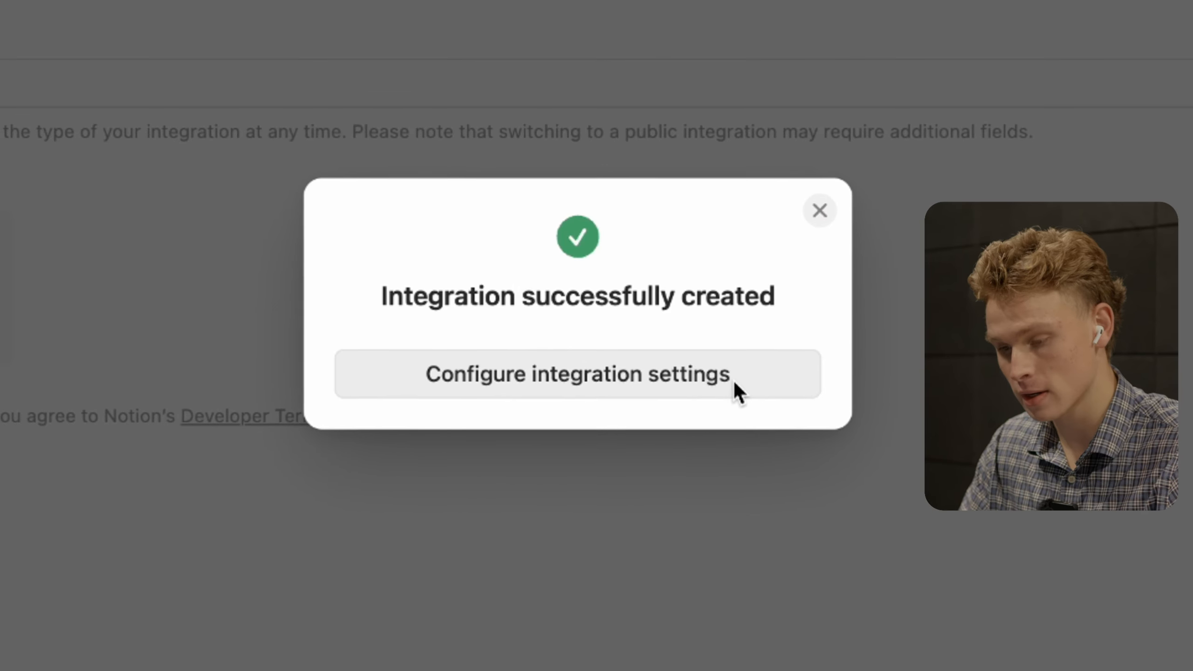
- Open the new integration's settings and enable the Read comments capability
left_click(719, 371)
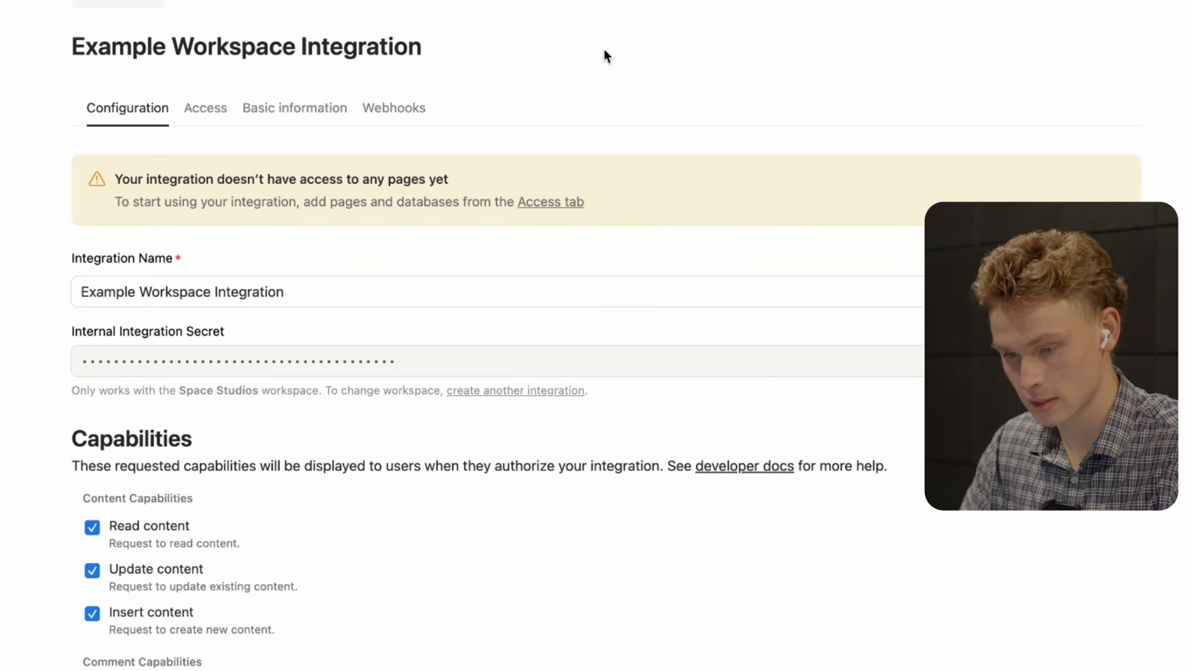
scroll(605, 50, "down", 6)
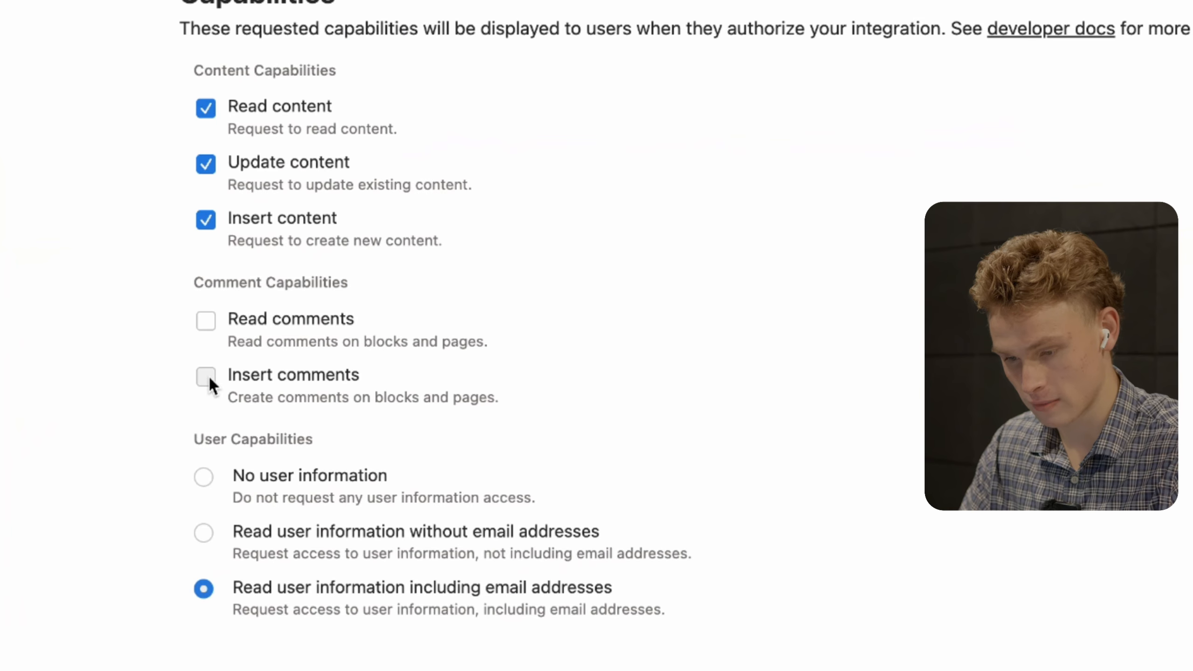
left_click(205, 321)
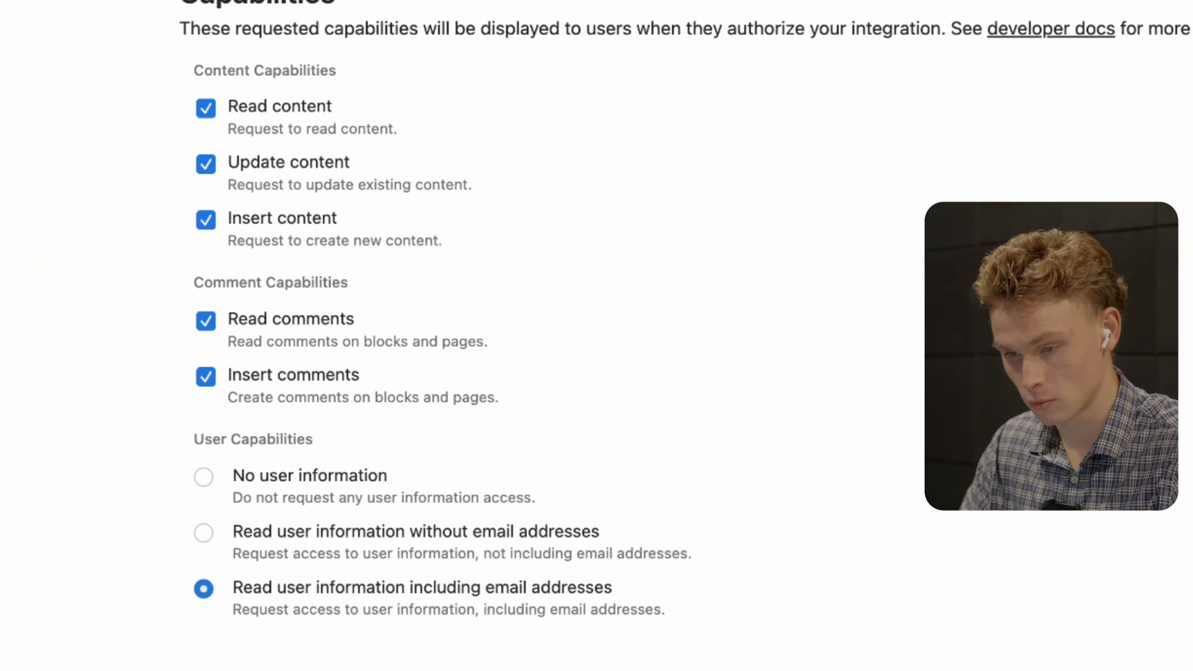
scroll(205, 321, "up", 3)
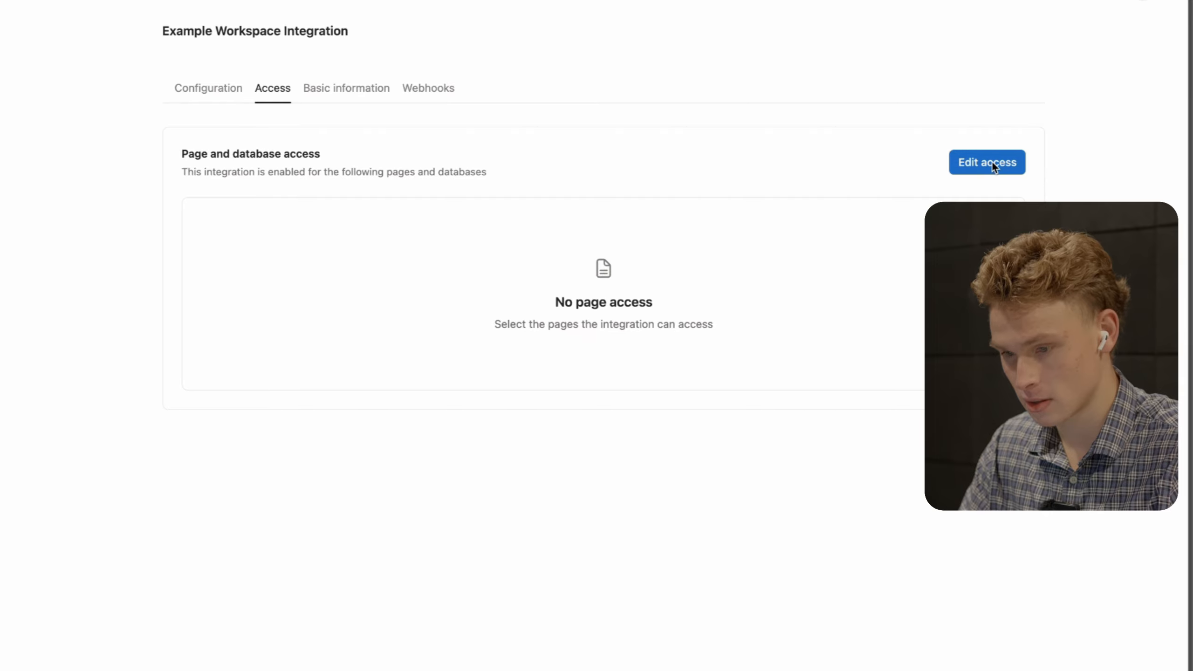
- Grant the integration access to the SpaceFlow teamspace page and save it
left_click(991, 162)
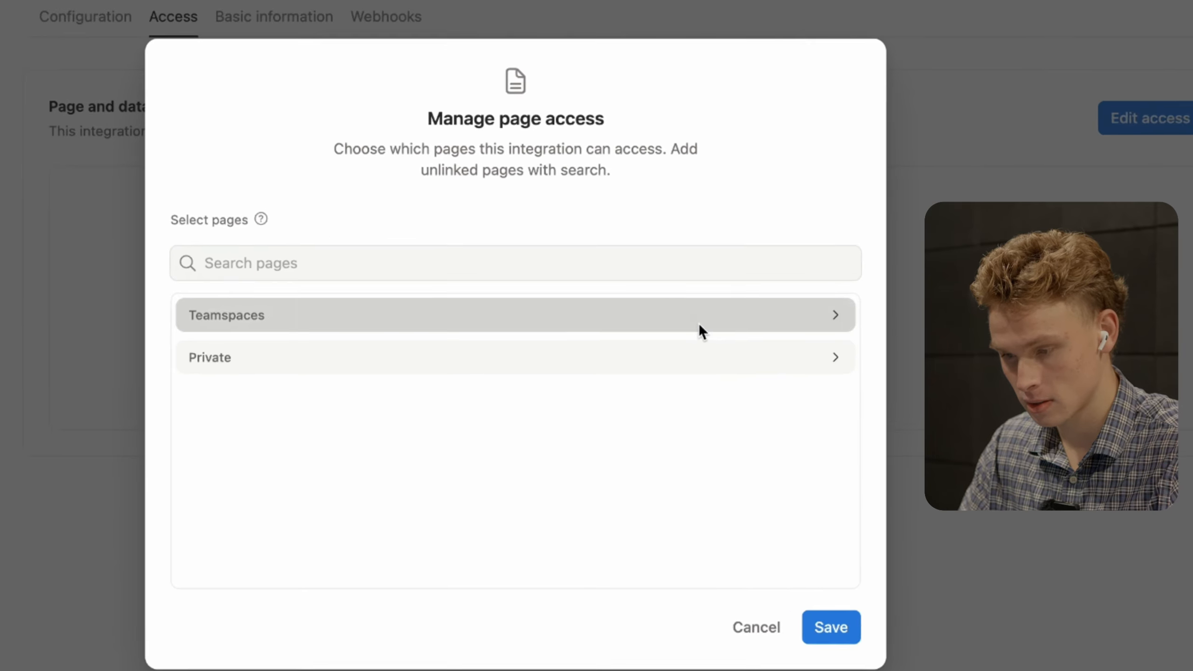
left_click(700, 326)
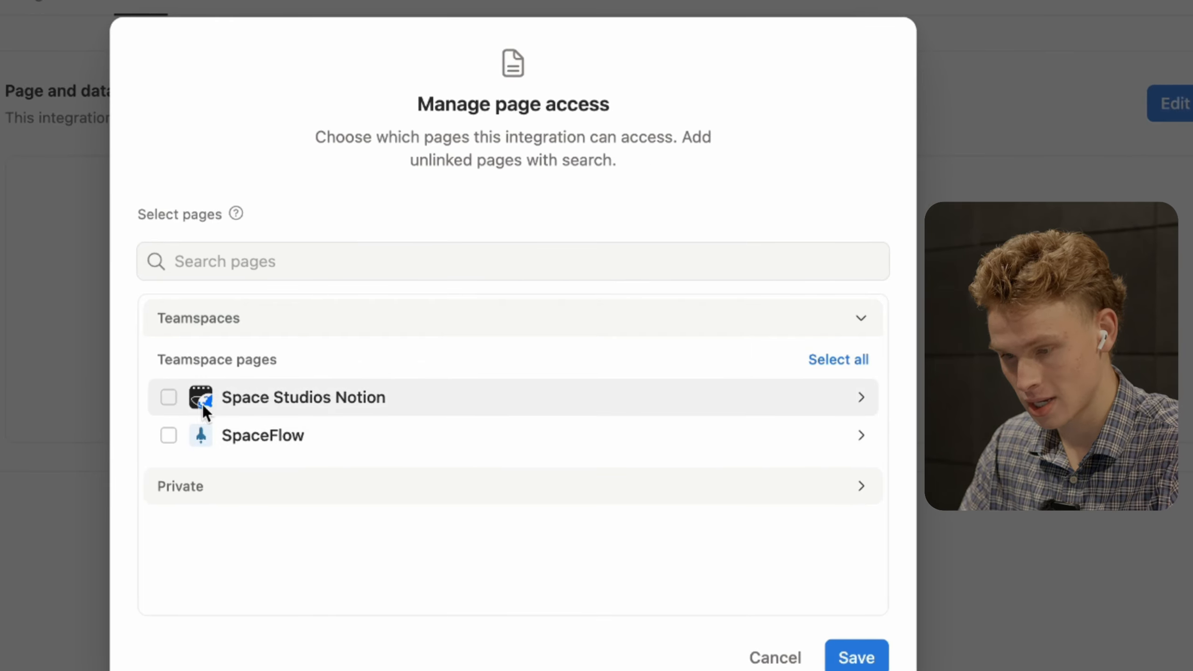
left_click(170, 435)
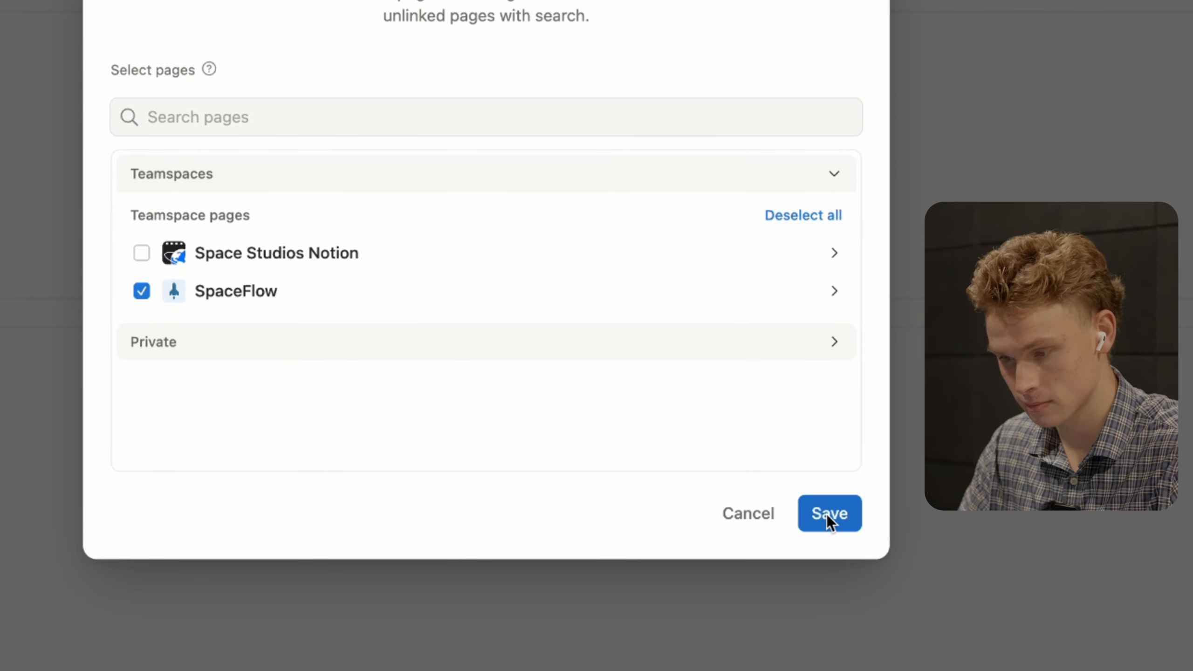
left_click(827, 514)
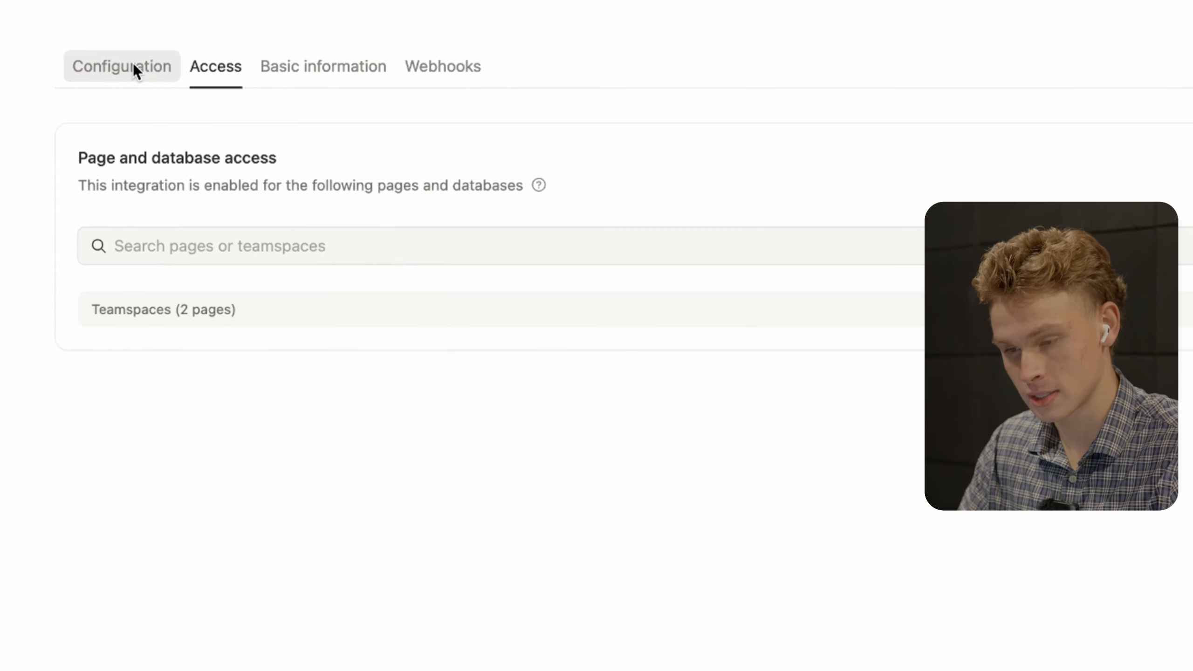
- Return to the Configuration tab and save the integration's updated capabilities
left_click(119, 54)
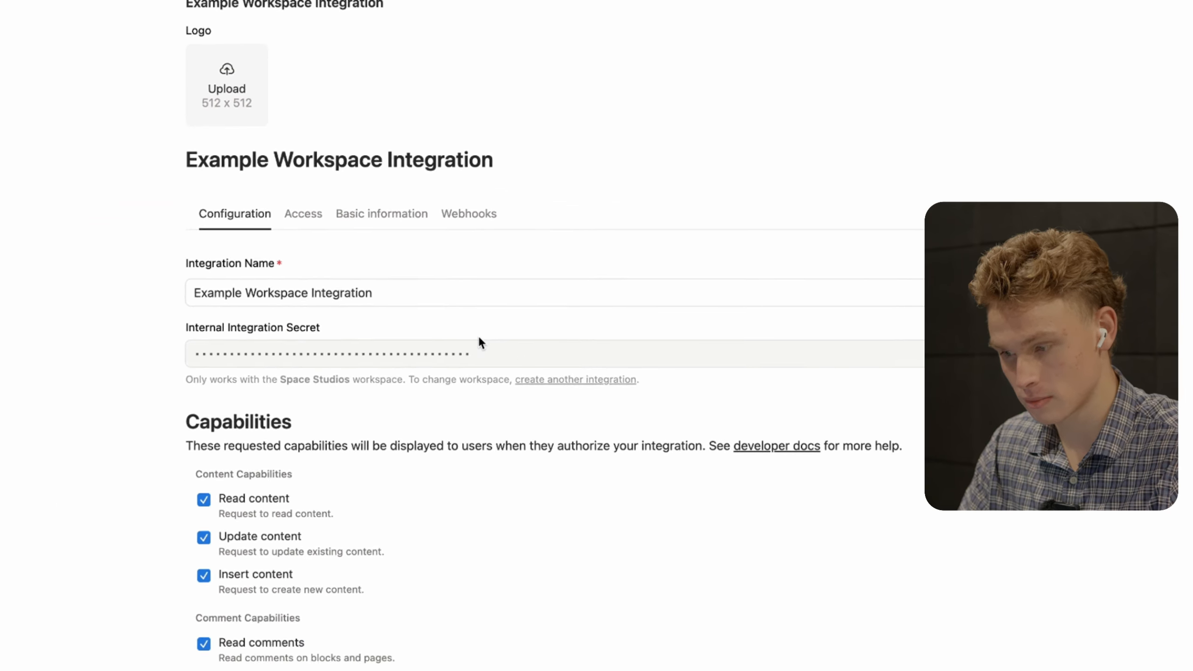
scroll(471, 320, "down", 3)
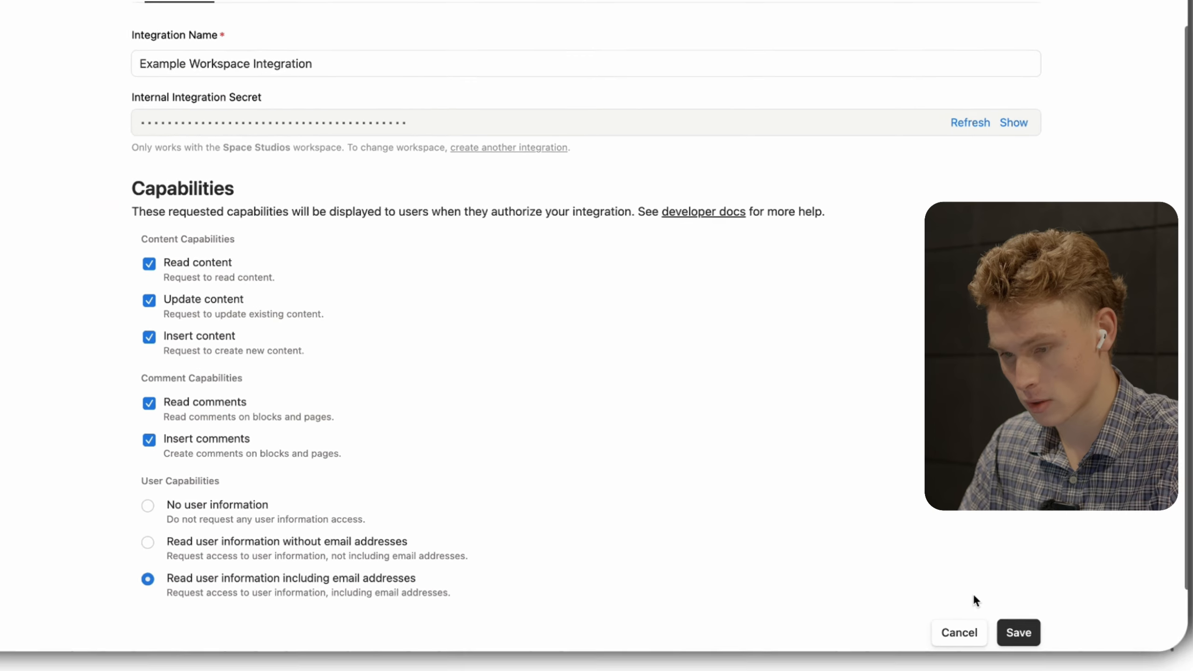
left_click(1056, 573)
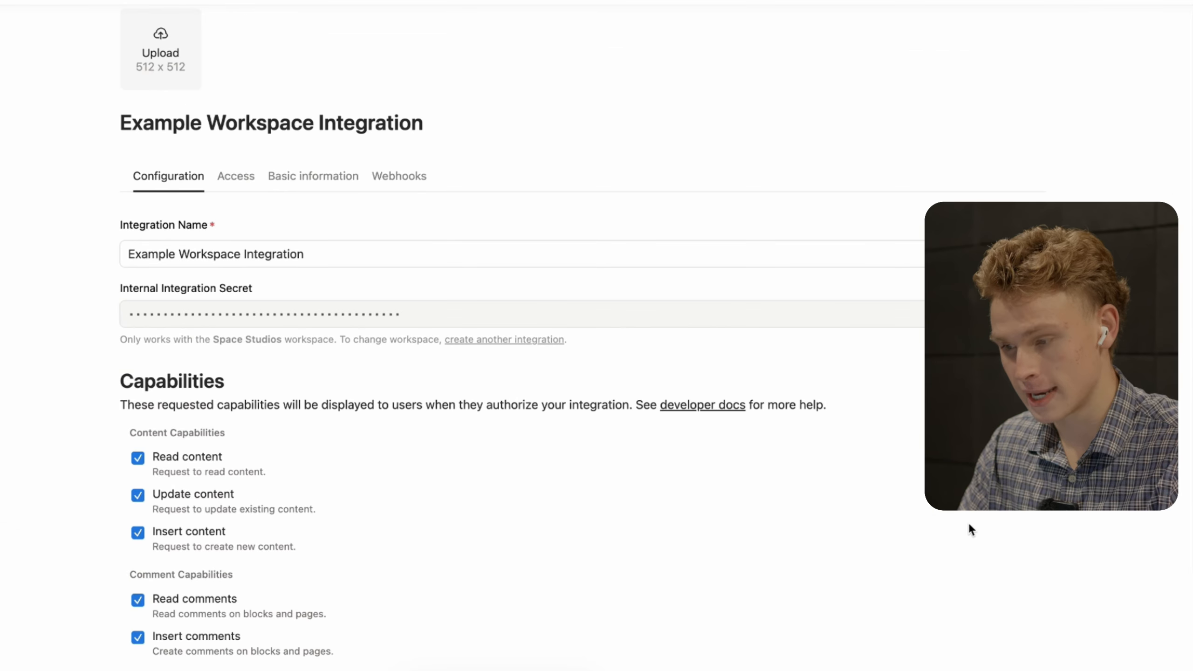
- Reveal the Internal Integration Secret and copy it to the clipboard
scroll(969, 529, "up", 2)
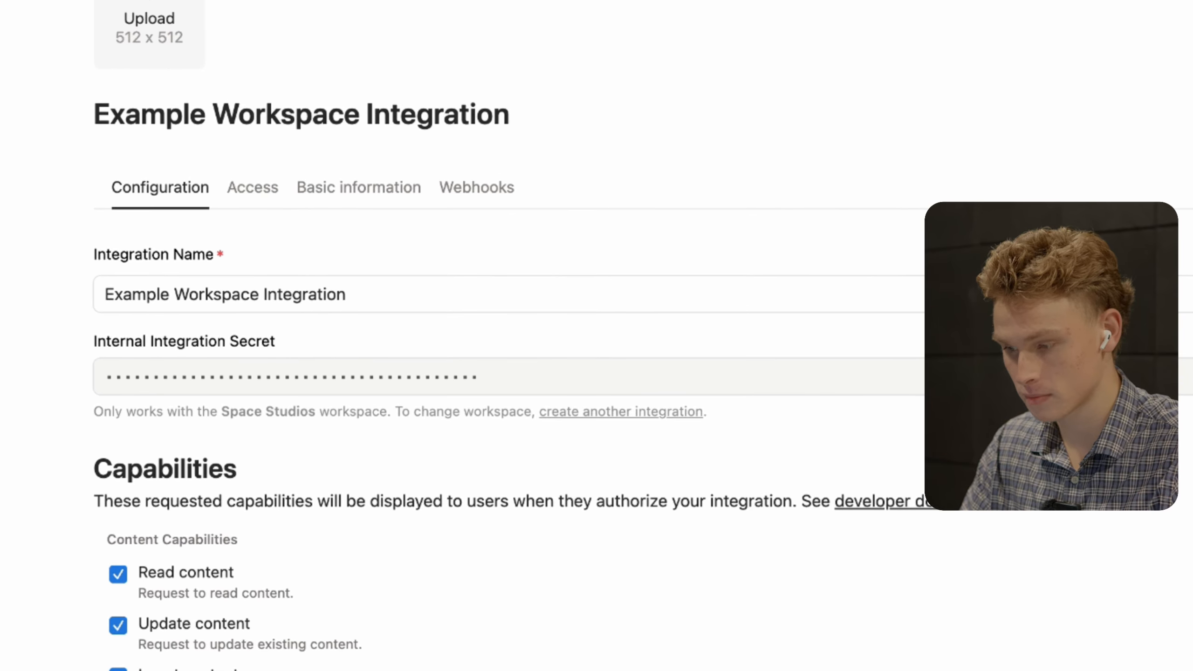
left_click(1188, 376)
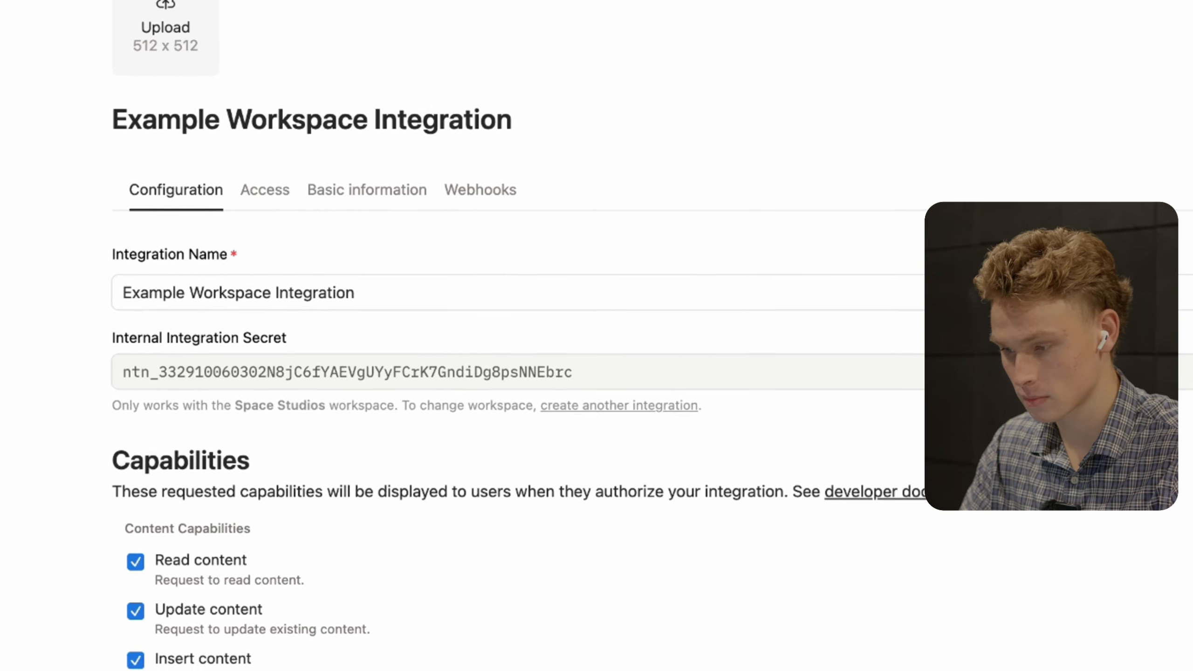
left_click(1188, 355)
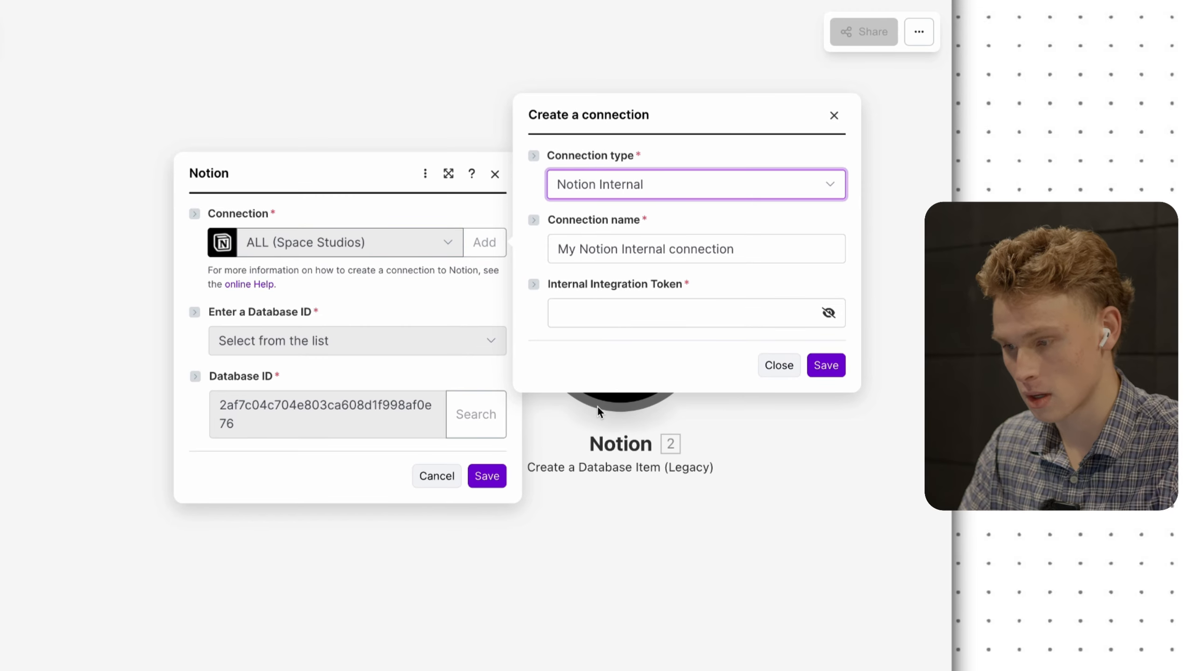
- Create a Notion Internal connection from the pasted integration secret and reload the Name, Clicks, Impressions and Date fields
left_click(603, 311)
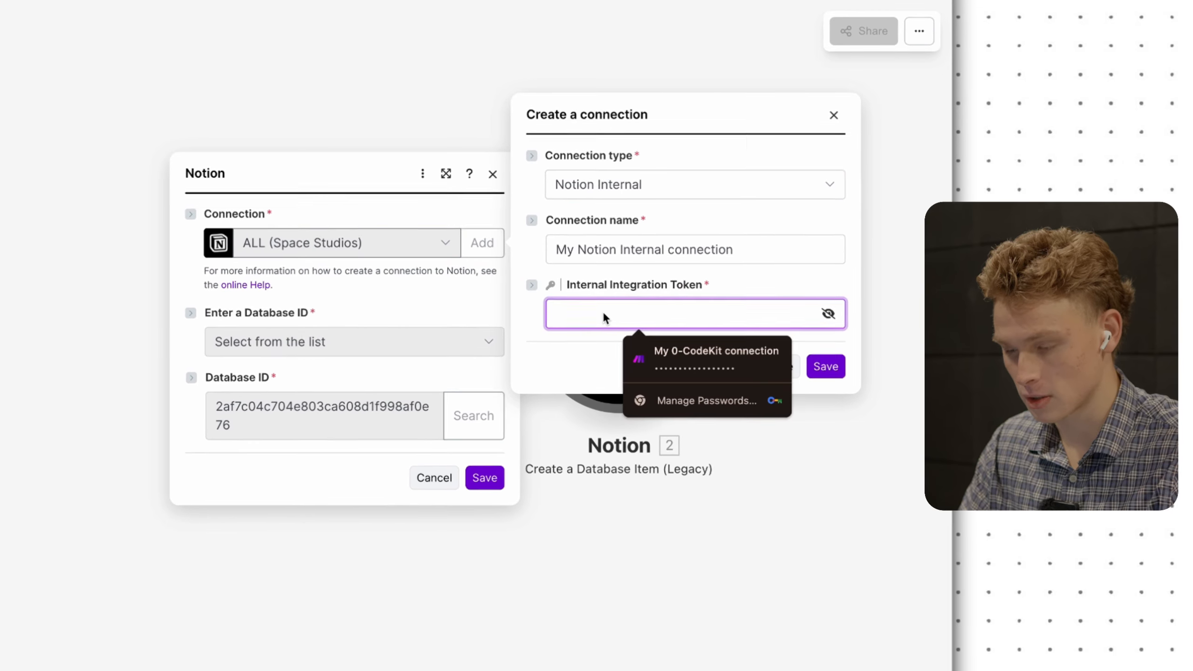
key("super+v")
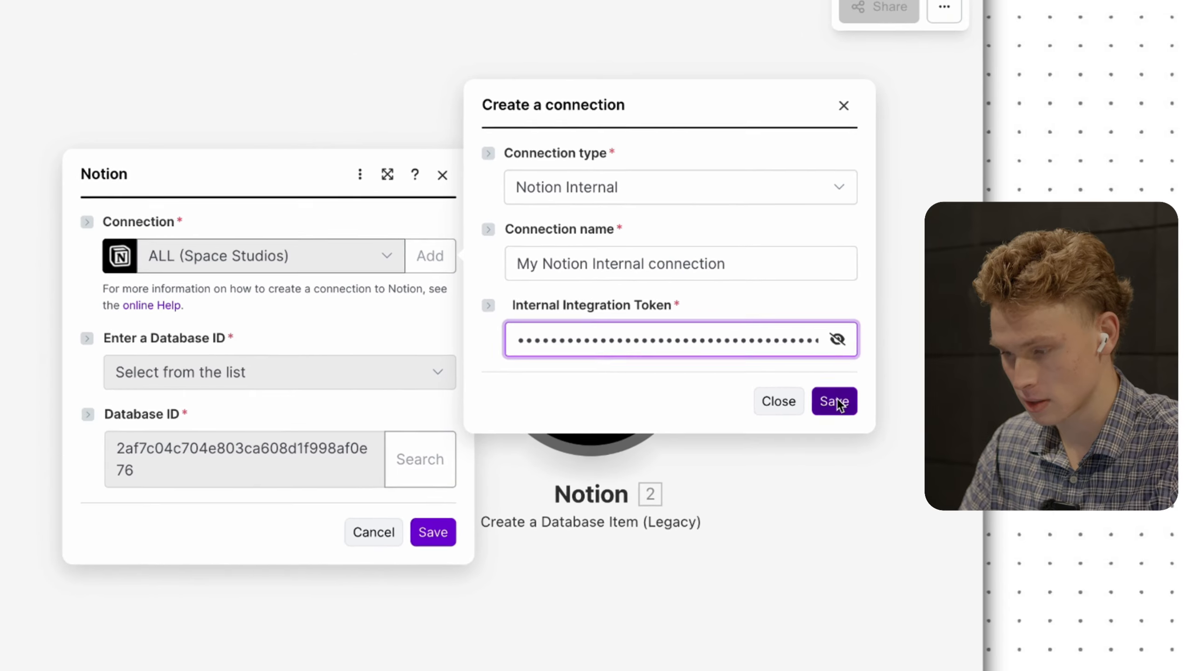
left_click(836, 401)
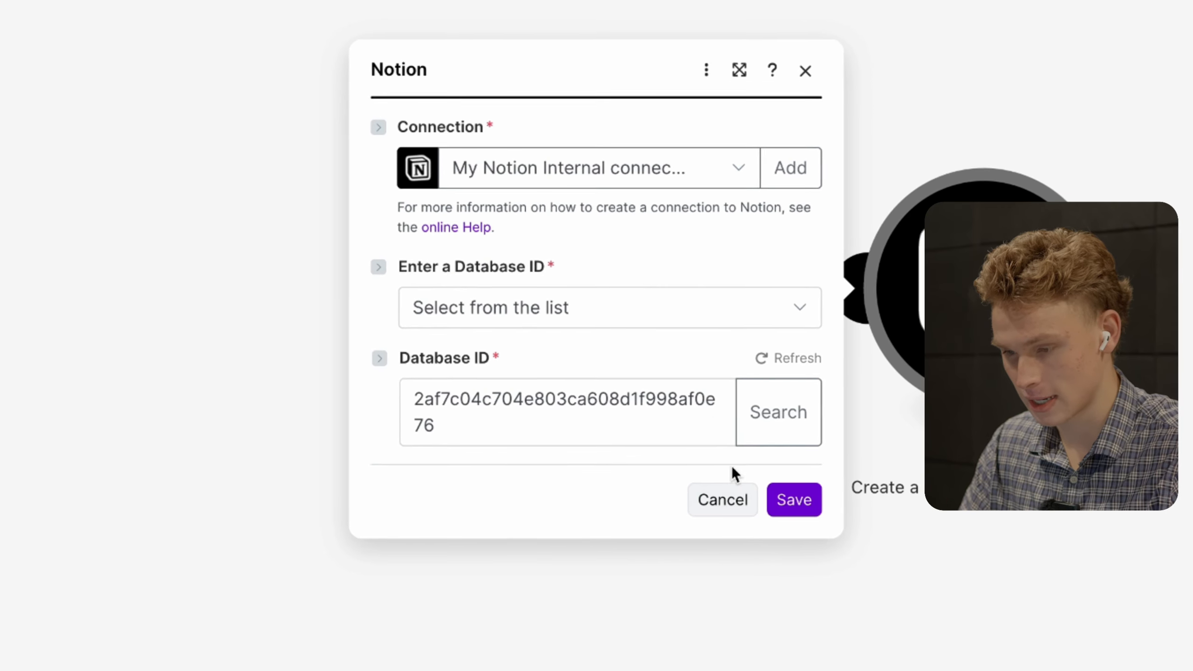
left_click(811, 505)
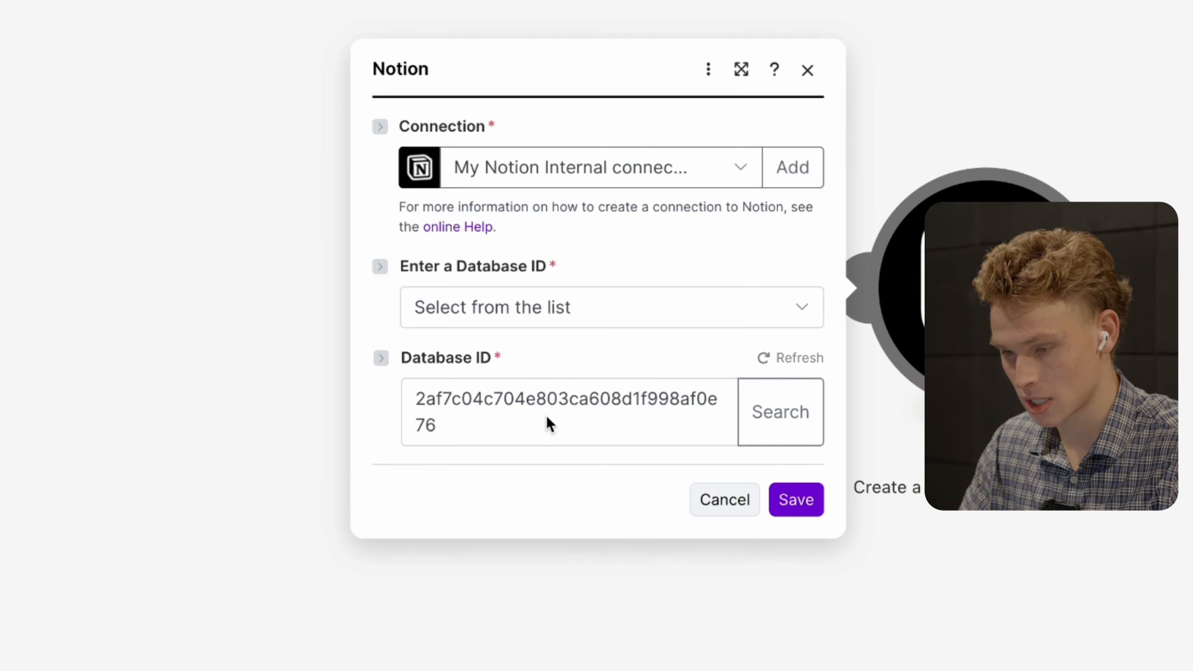
left_click(763, 359)
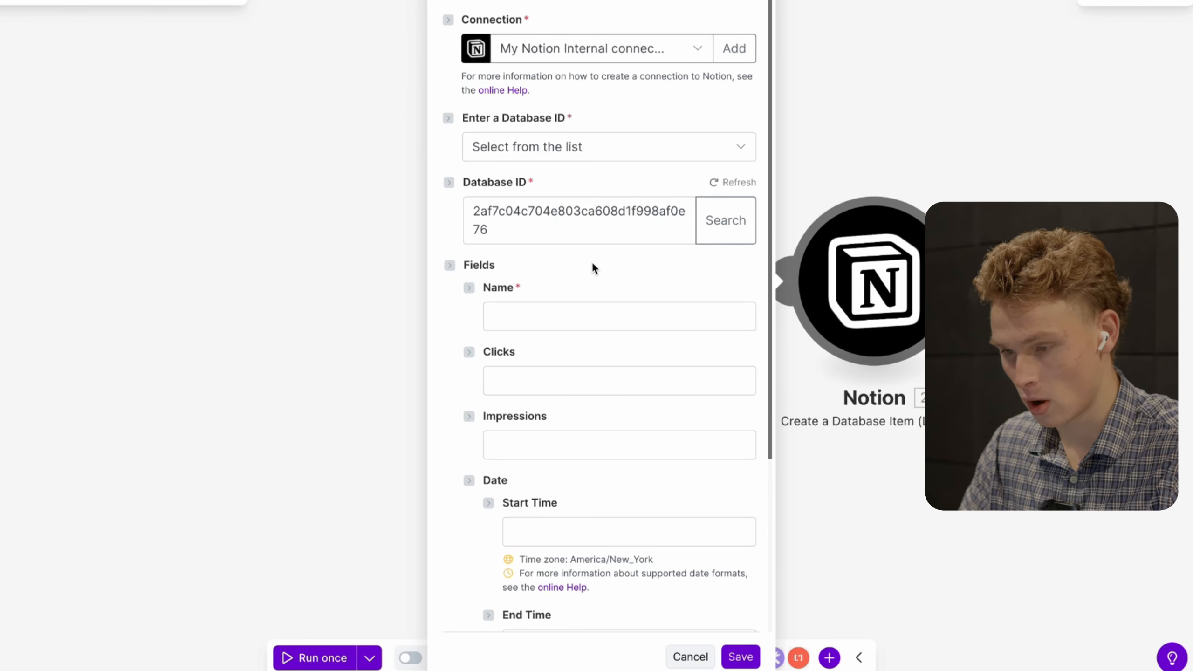
- Map Facebook Insights Clicks, Impressions and Date Start into the Clicks, Impressions and Start Time fields
scroll(598, 296, "down", 5)
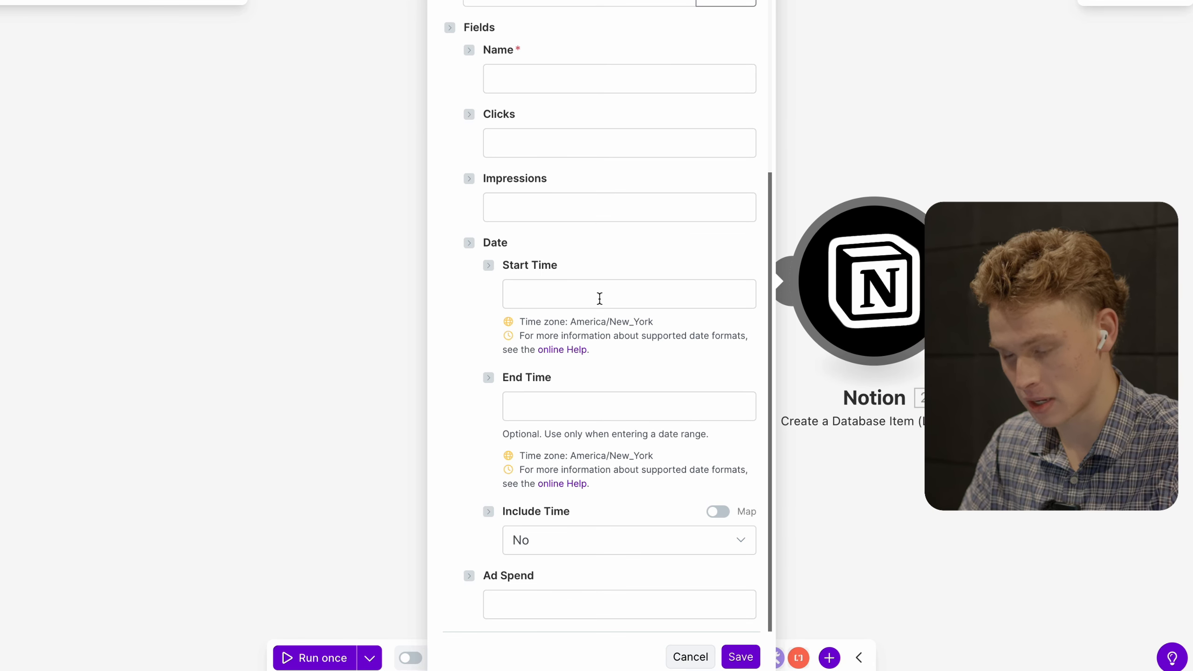
scroll(599, 298, "up", 4)
scroll(599, 298, "up", 2)
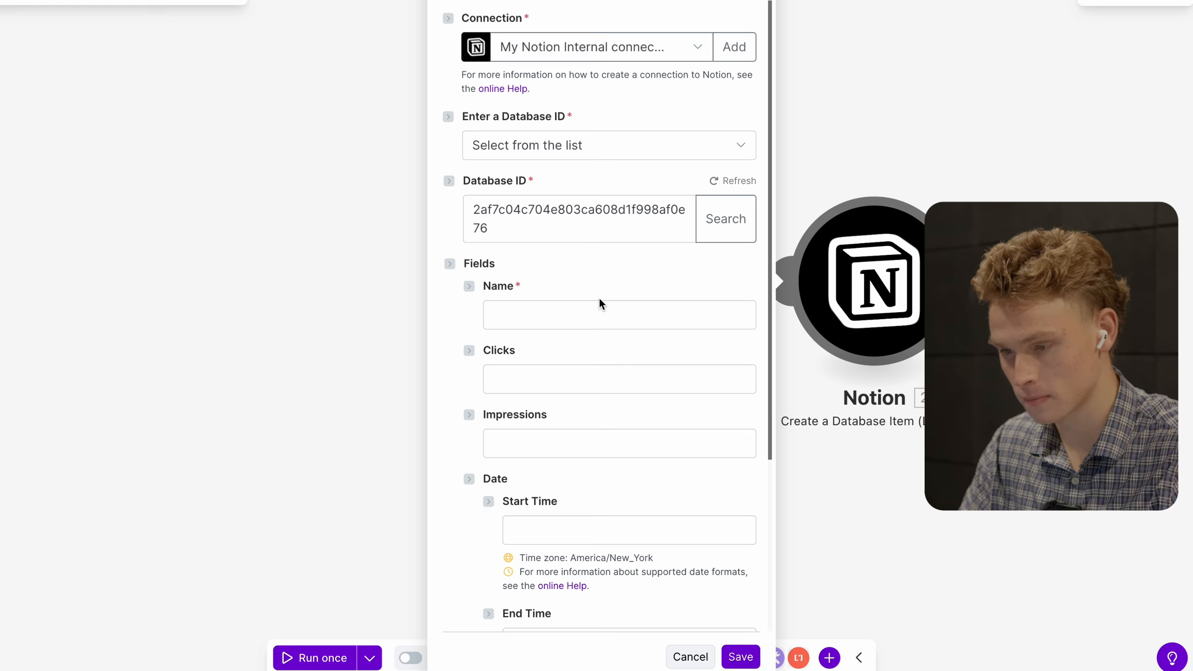
scroll(595, 279, "down", 5)
scroll(595, 277, "down", 1)
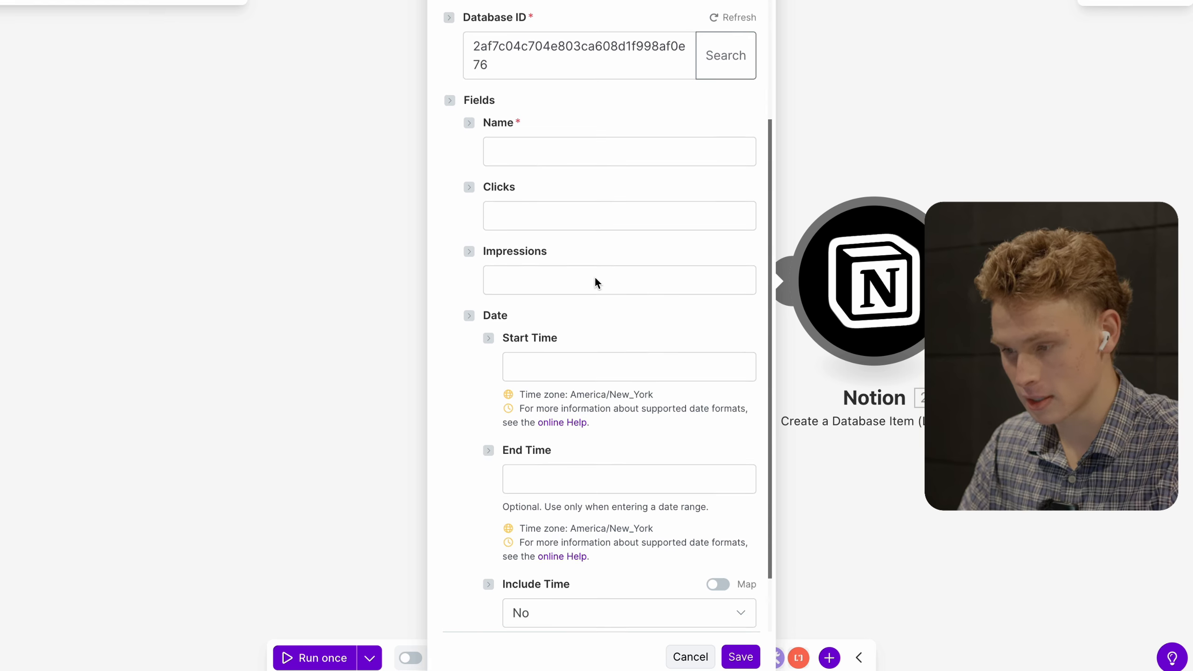
scroll(594, 276, "down", 1)
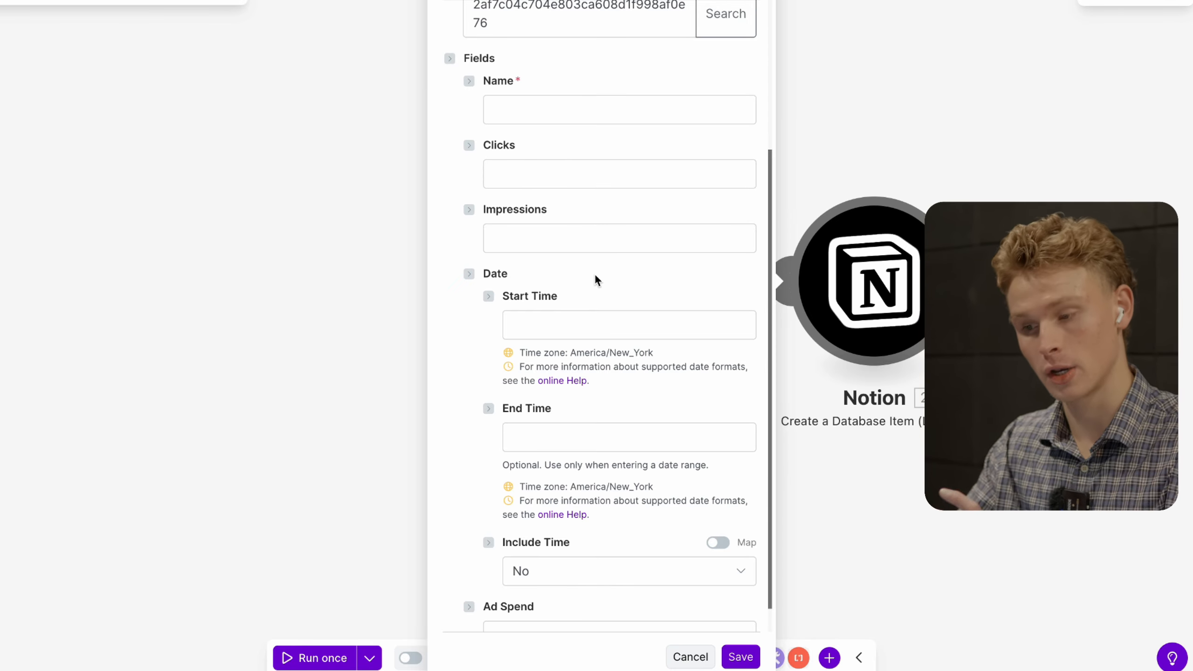
left_click(535, 108)
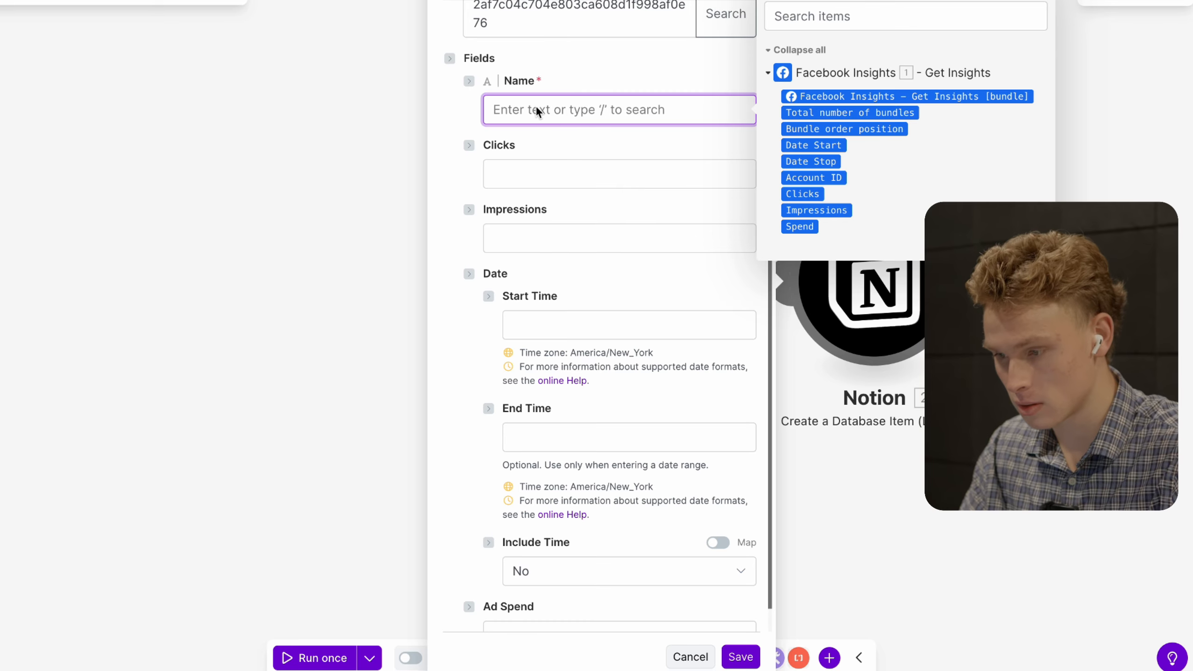
left_click(563, 173)
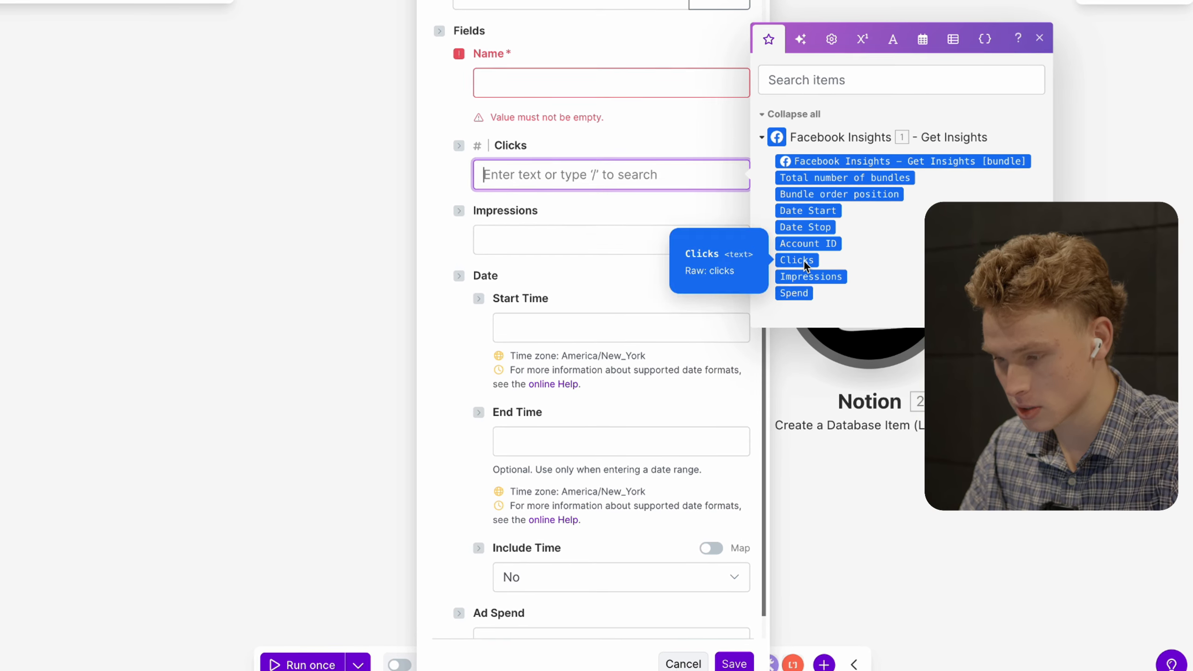
left_click(791, 258)
left_click(556, 249)
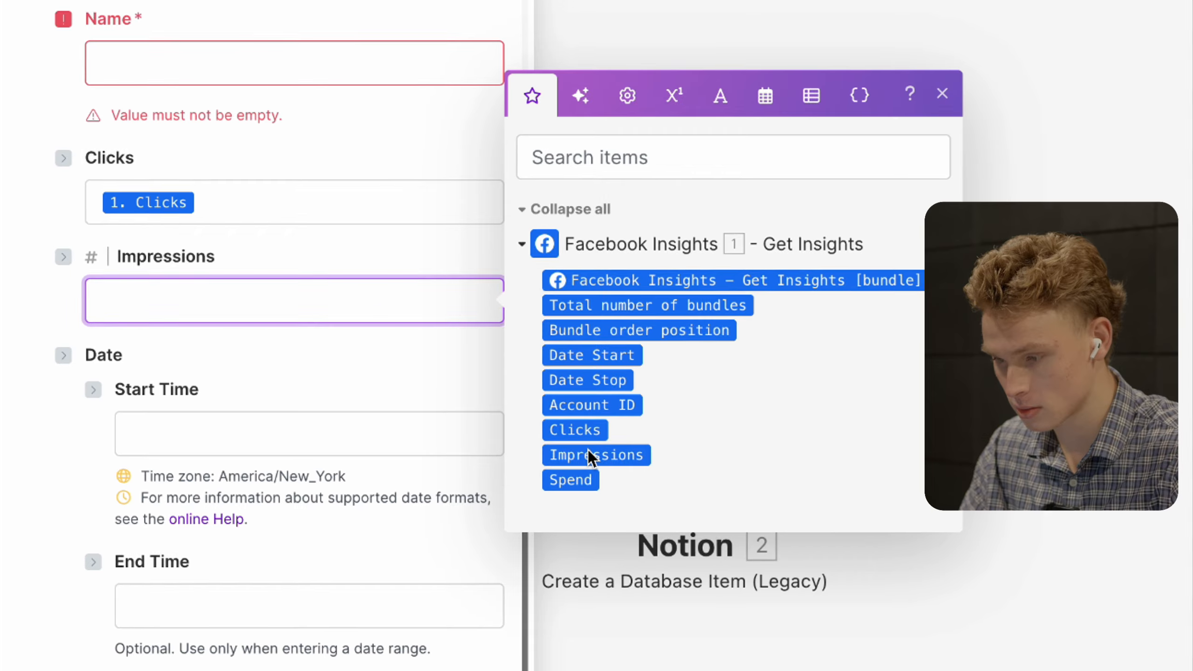
left_click(785, 286)
left_click(277, 379)
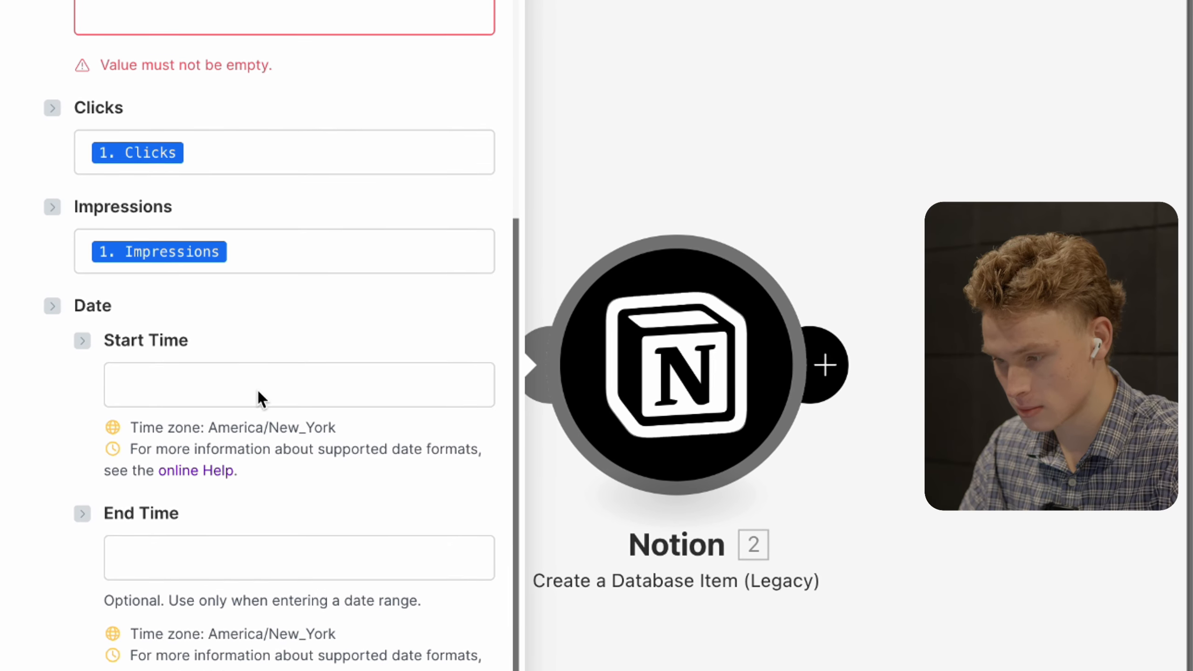
left_click(281, 437)
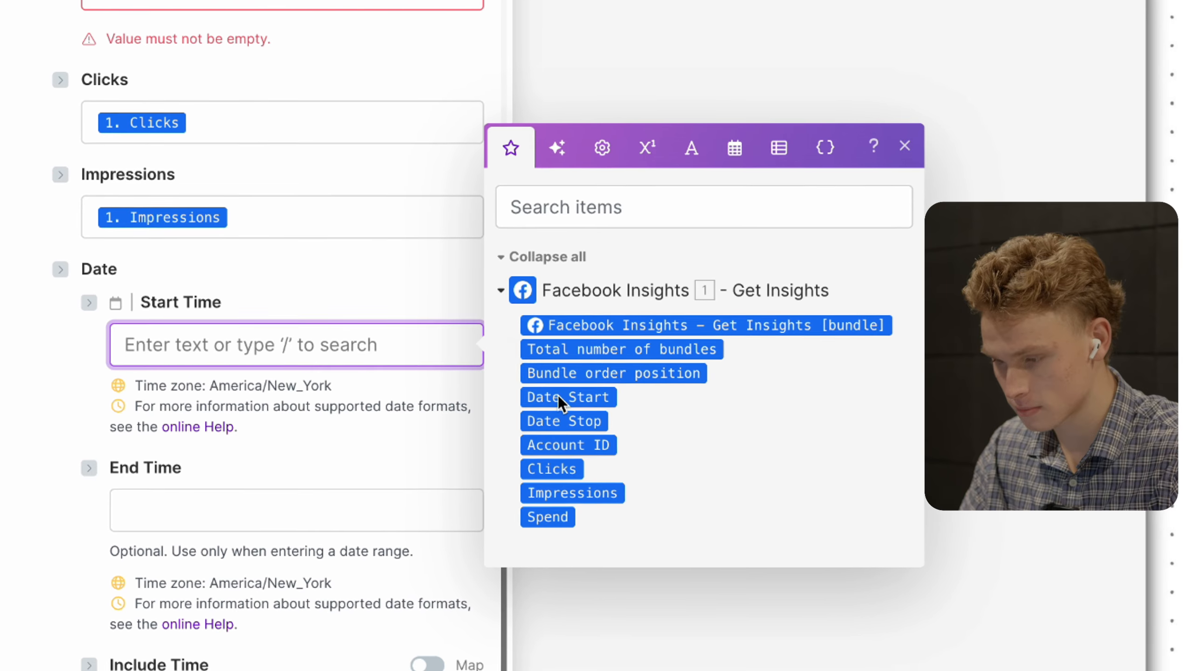
left_click(549, 384)
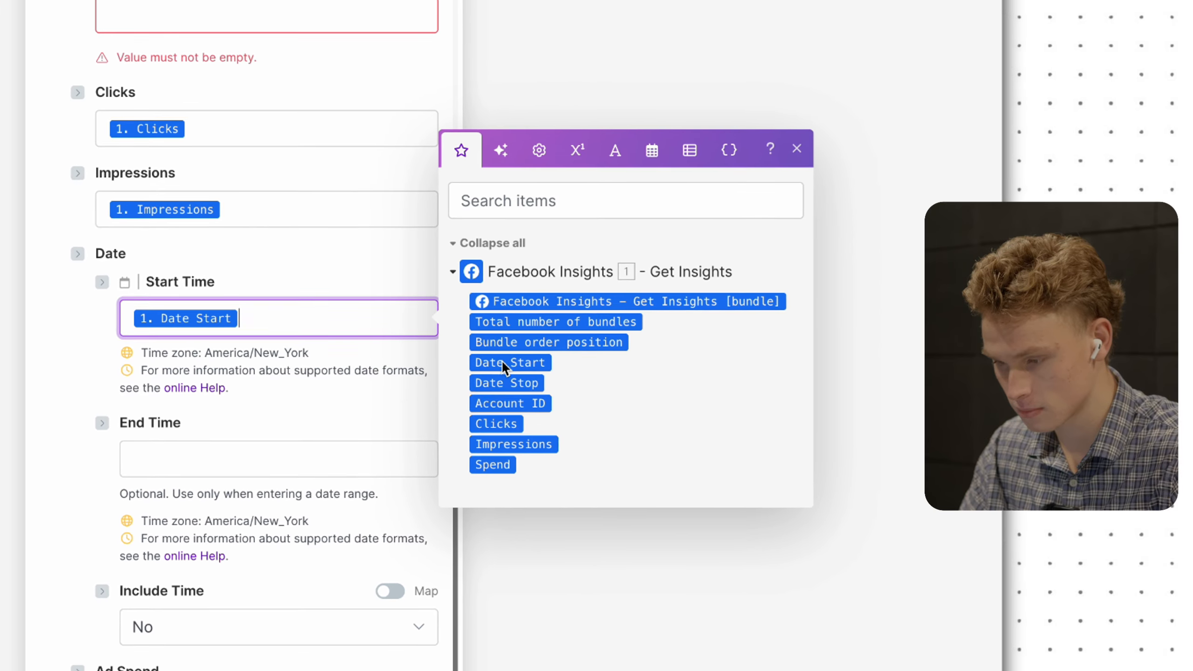
left_click(314, 398)
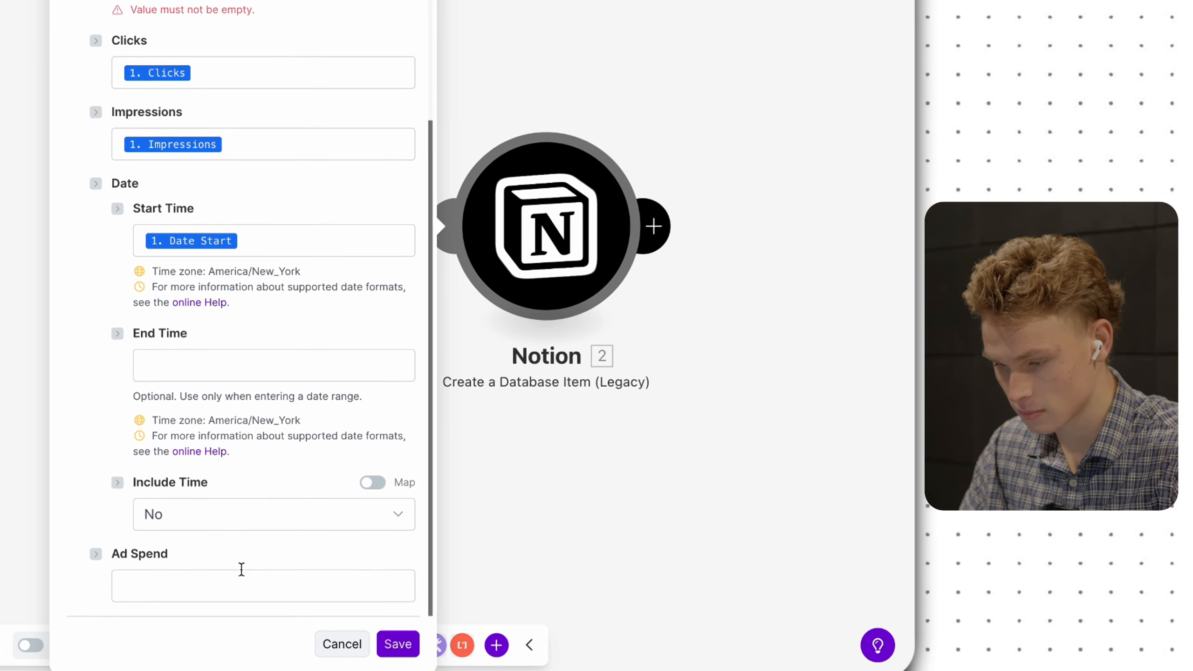
- Map Spend into Ad Spend and Account ID into Name, then save the Notion module
left_click(241, 571)
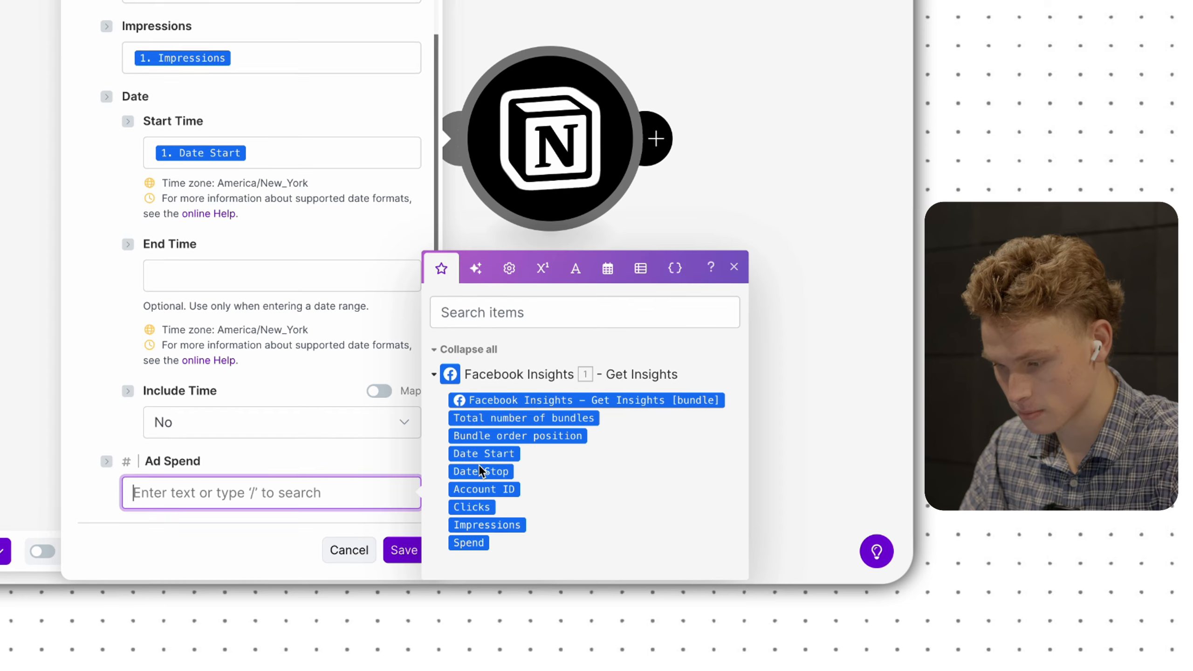
left_click(465, 539)
scroll(313, 449, "up", 5)
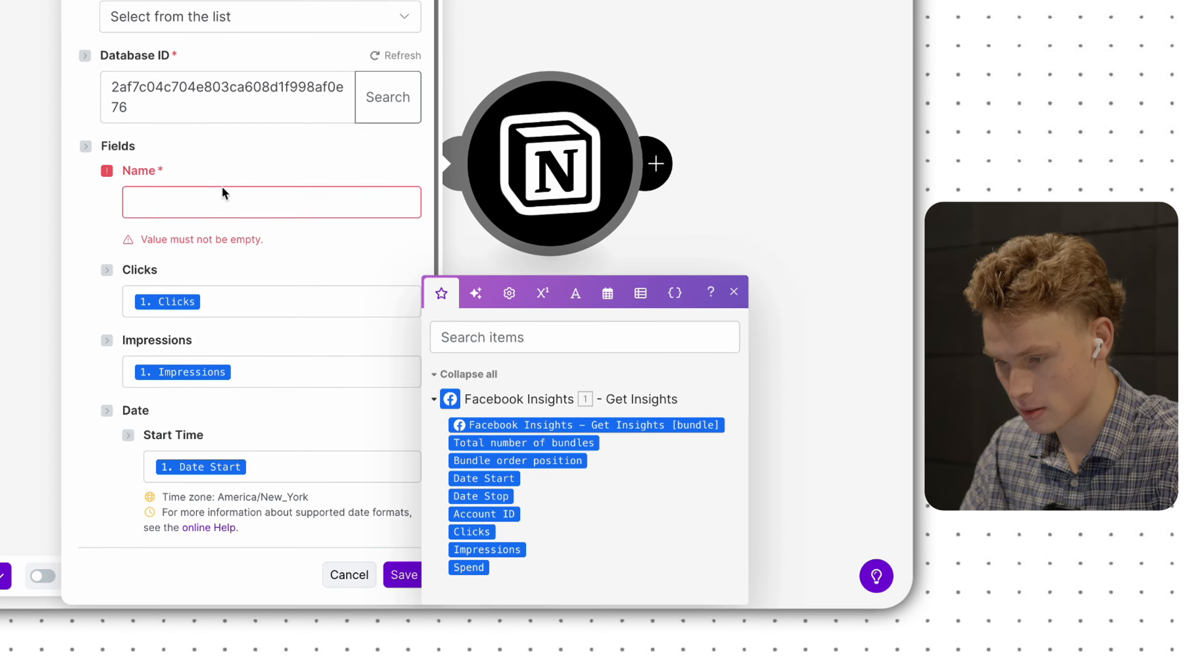
left_click(210, 177)
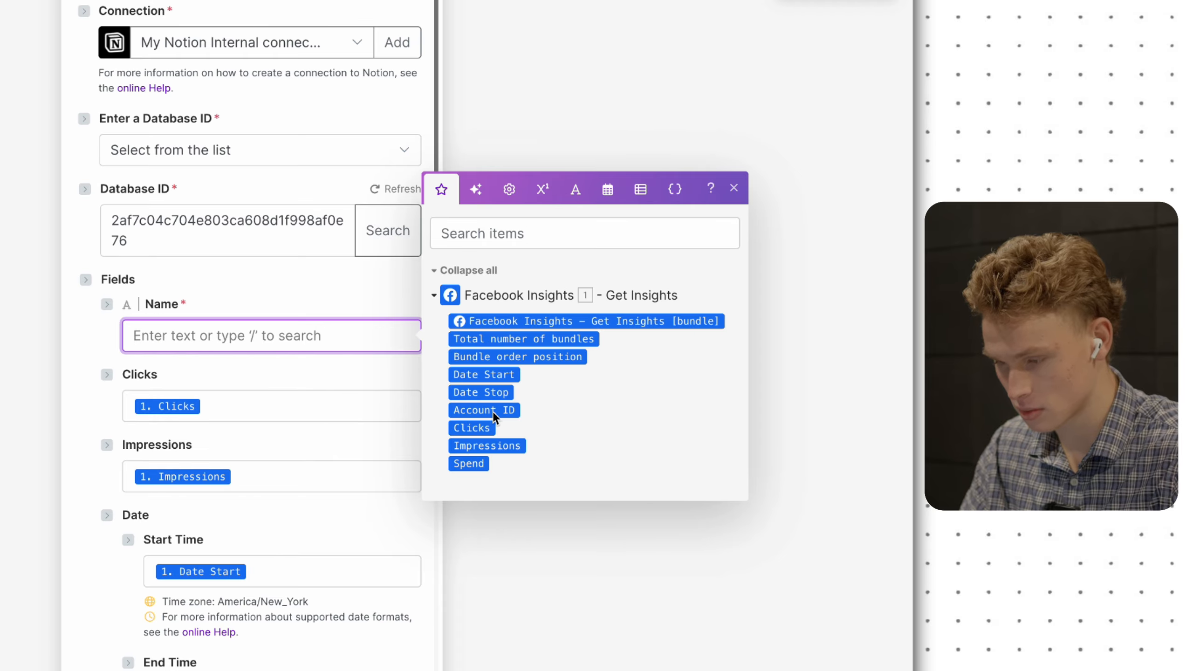
left_click(492, 412)
left_click(218, 297)
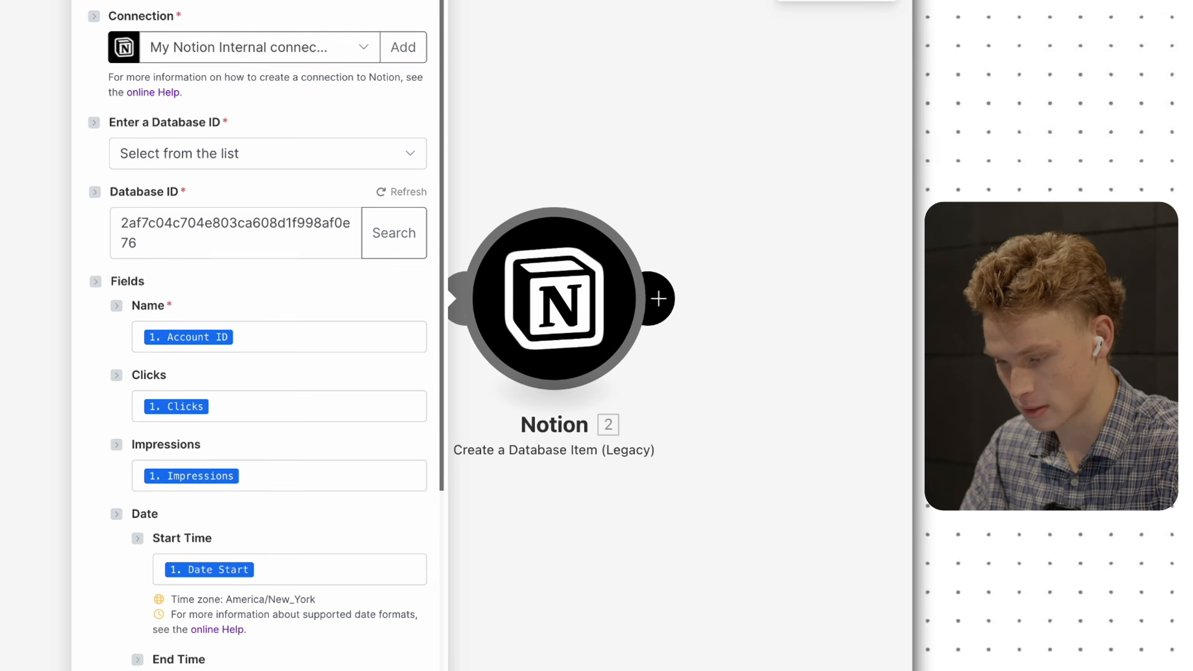
left_click(404, 669)
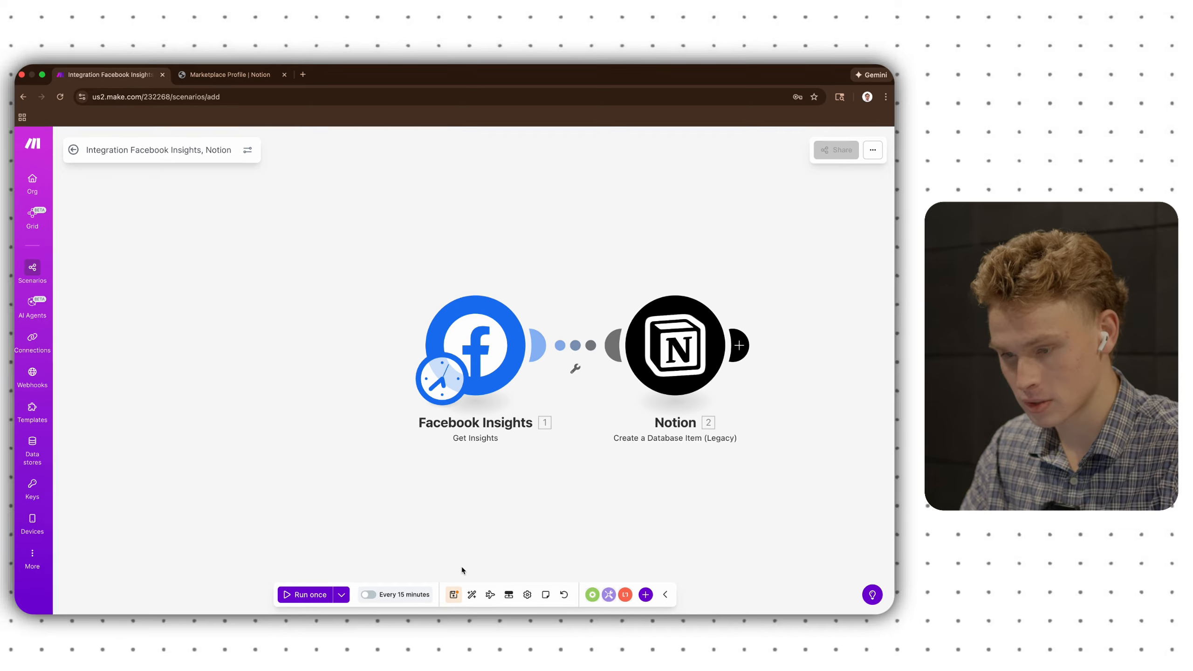
- Save the scenario and run it once, with the Notion step processing 4 bundles
left_click(474, 586)
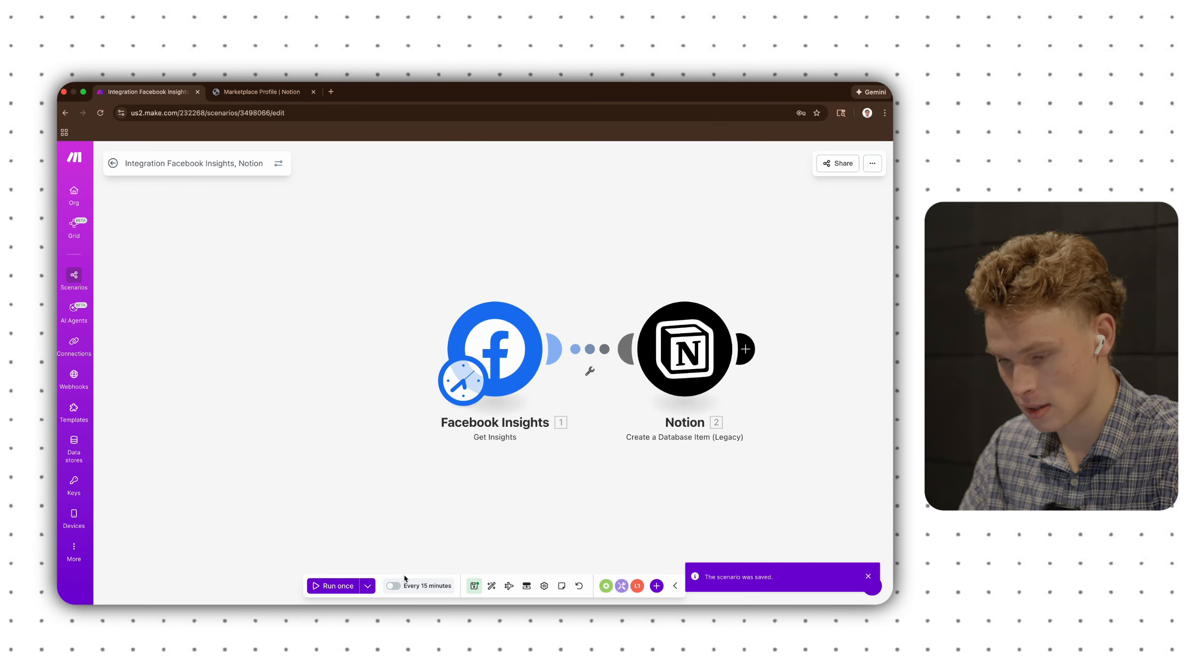
left_click(336, 585)
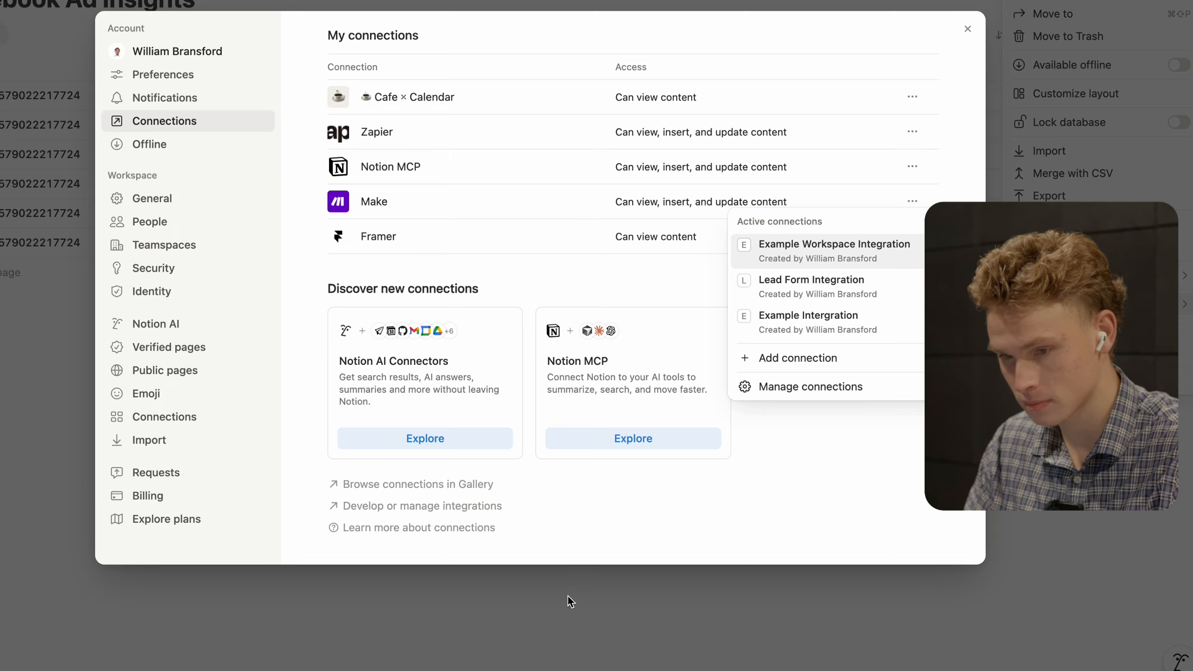
- Close Notion's connection settings and database menu to check the new October 2025 rows, then return to Make
left_click(568, 597)
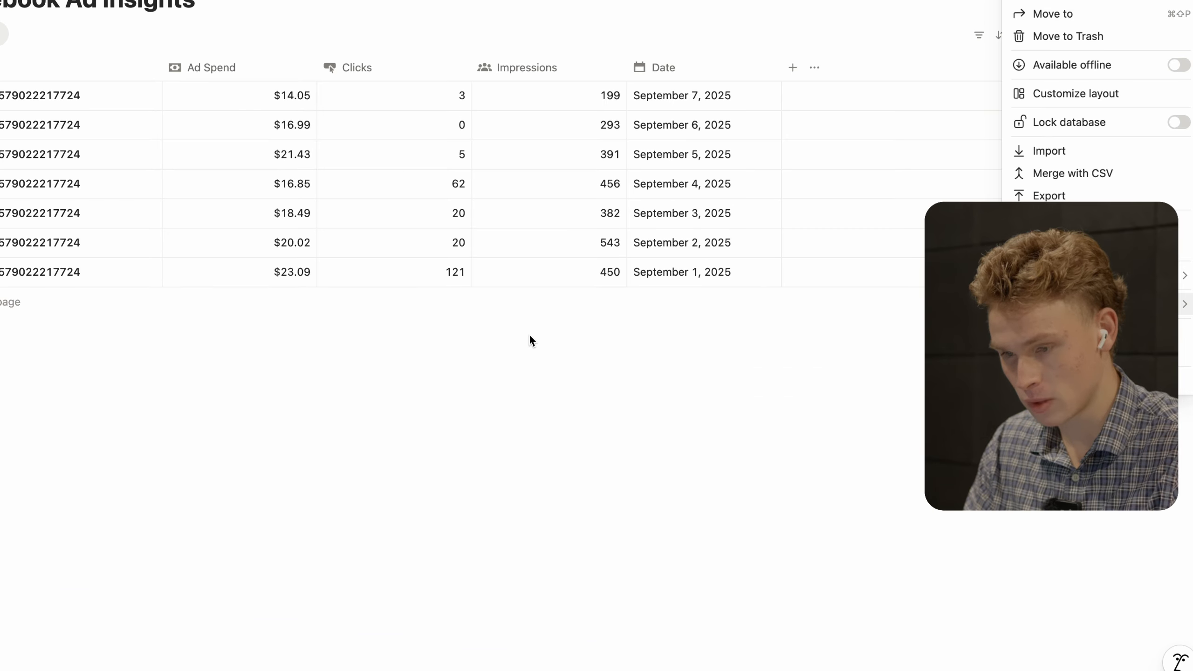
left_click(596, 403)
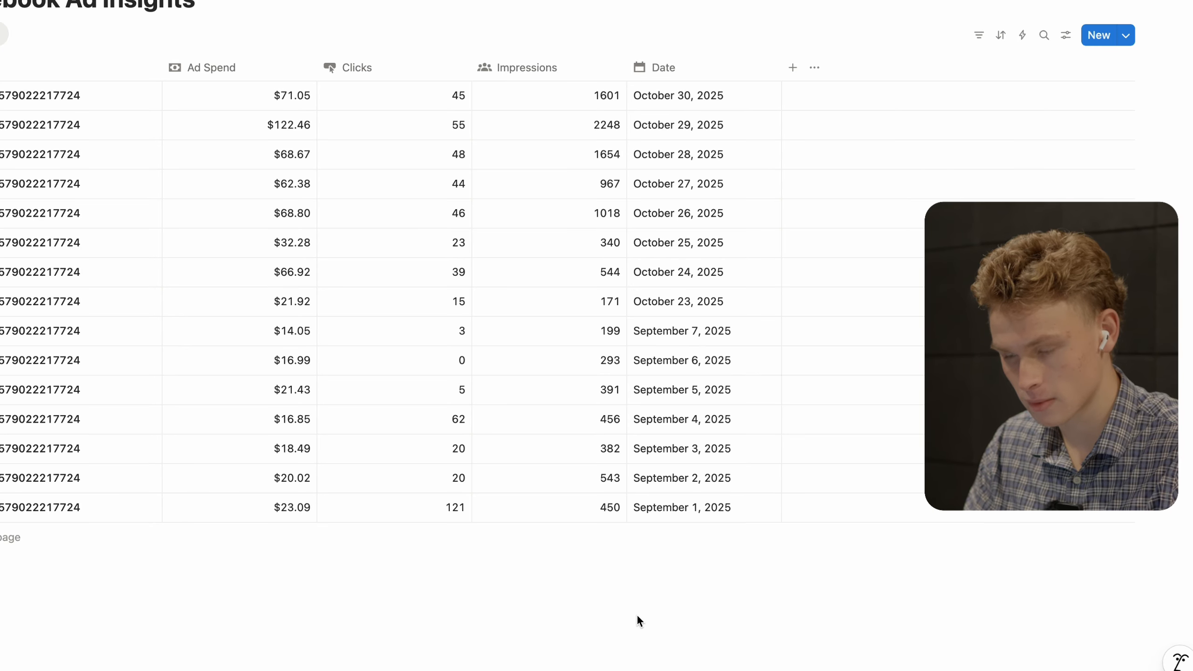
key("ctrl+Right")
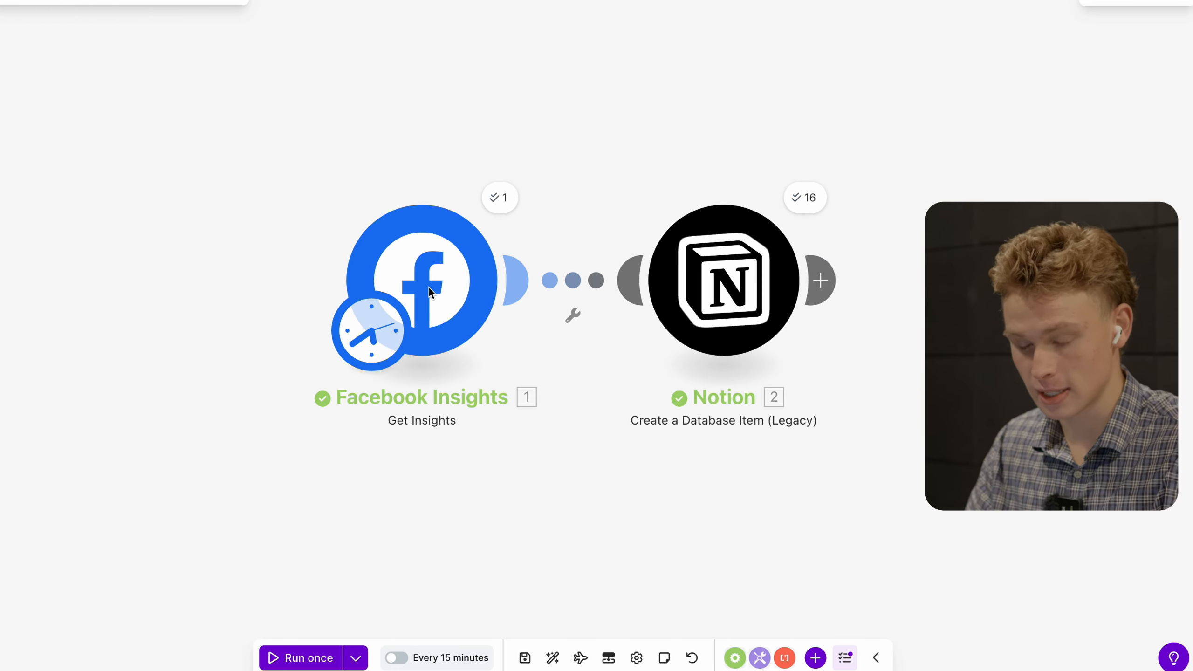
left_click(428, 289)
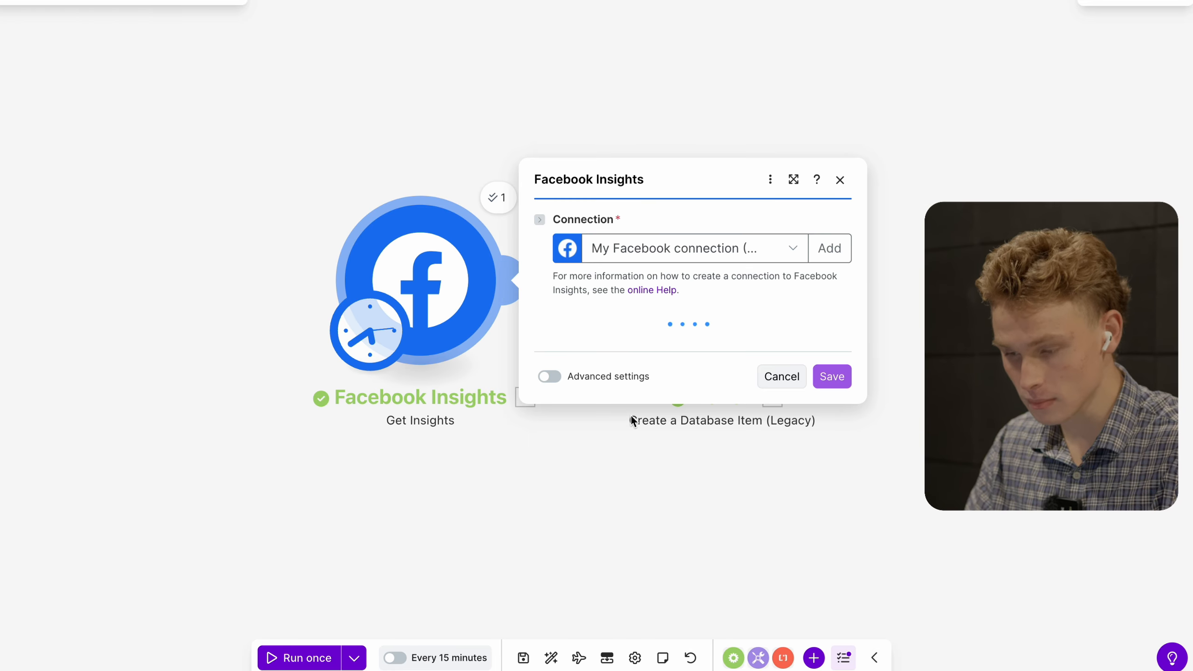
scroll(632, 422, "down", 2)
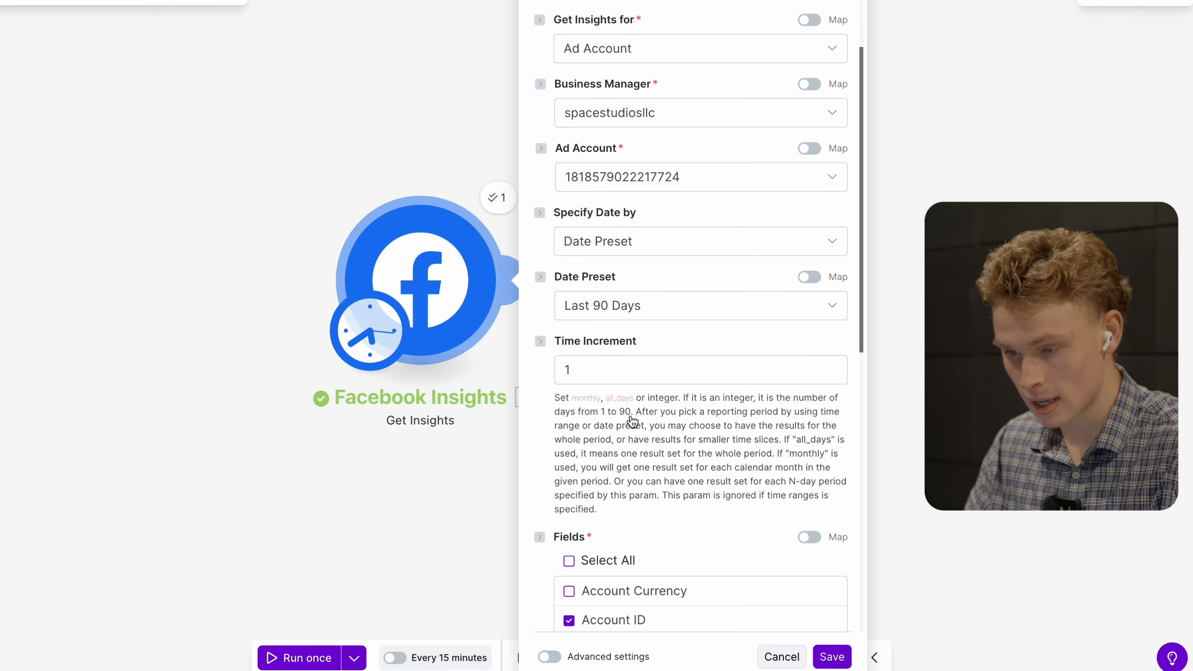
scroll(648, 308, "down", 10)
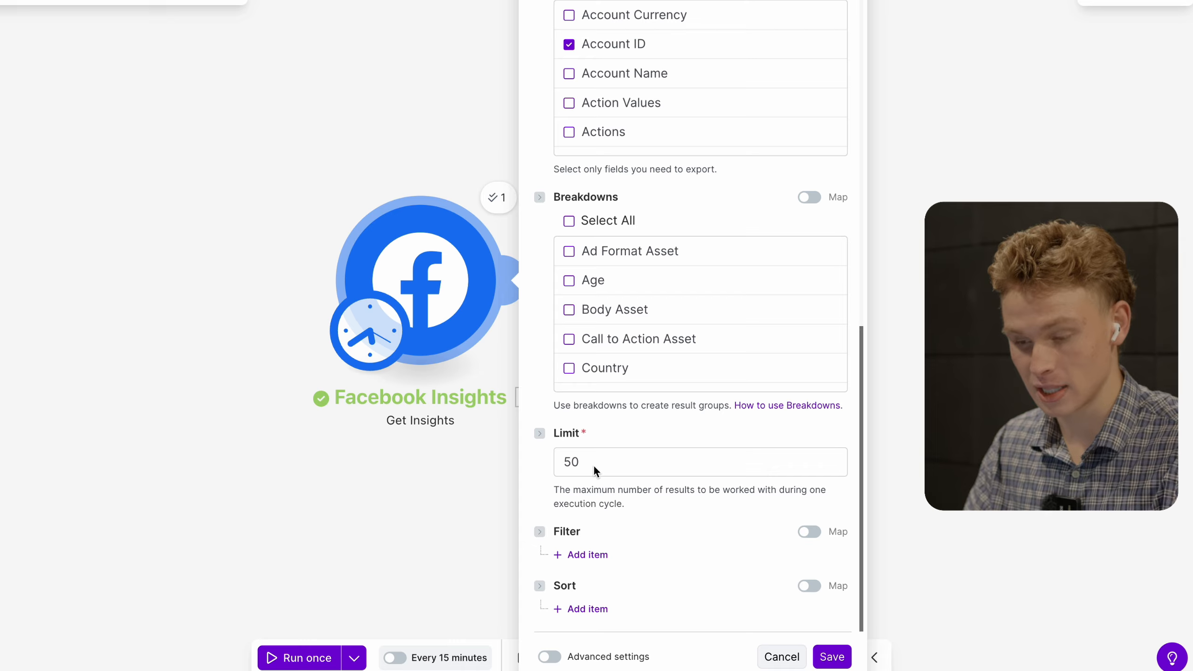
key("ctrl+Left")
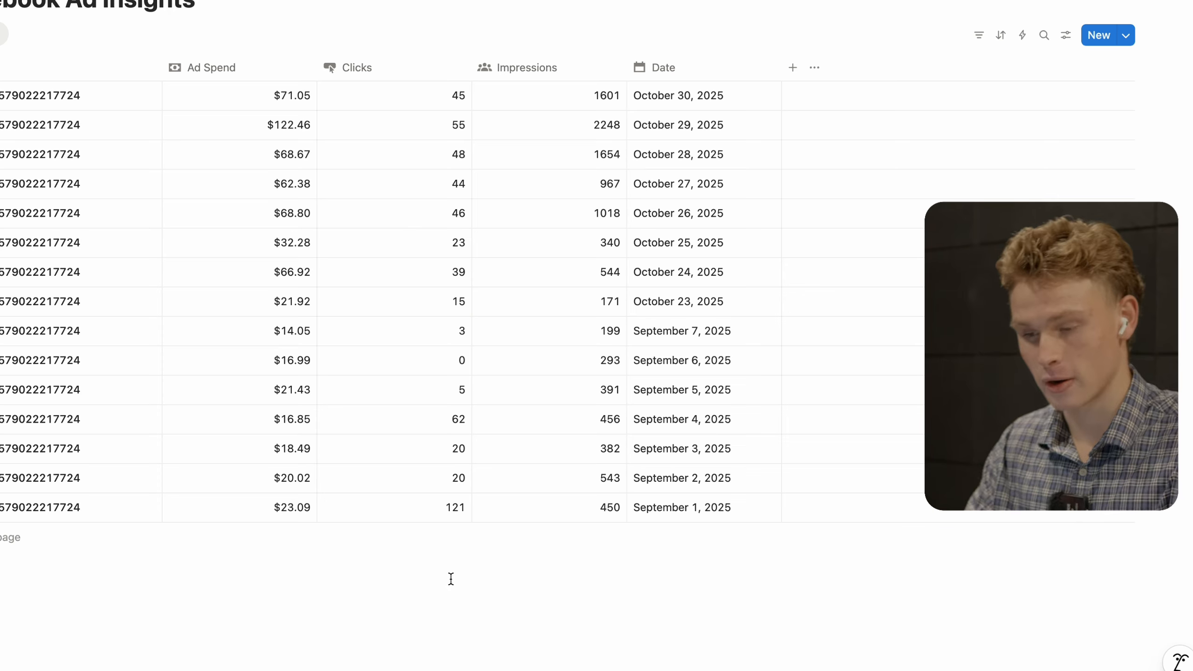
key("ctrl+Right")
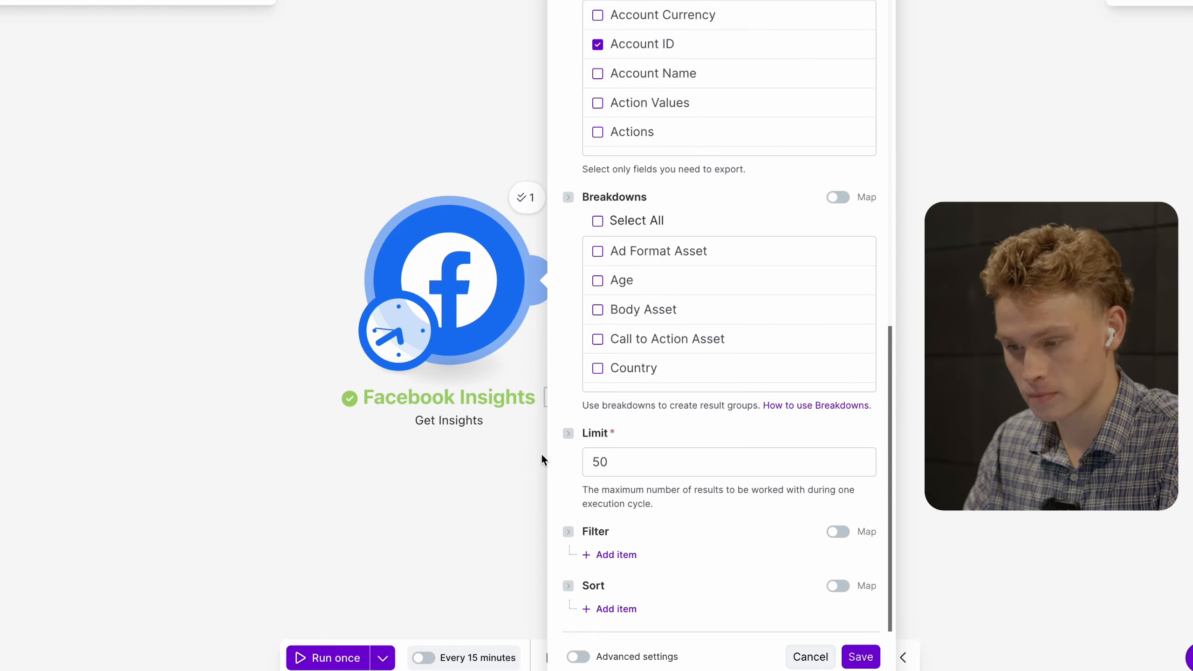
left_click(413, 473)
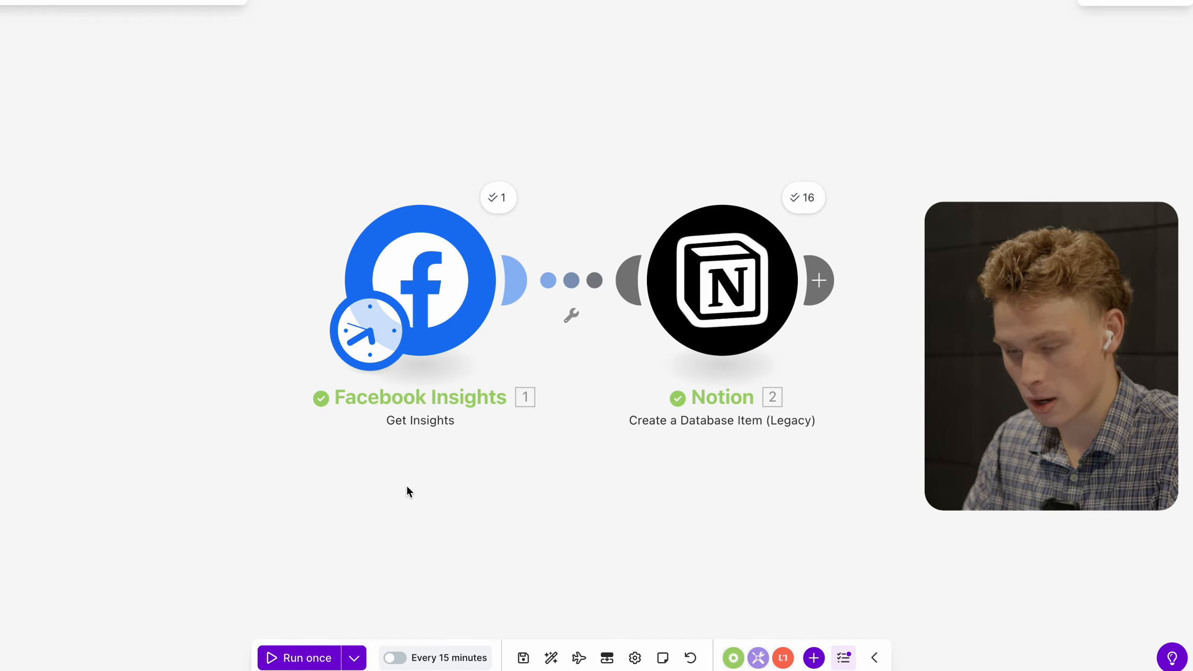
- Set the Get Insights module's Date Preset to Yesterday and its Limit from 50 to 1, then save
left_click(445, 293)
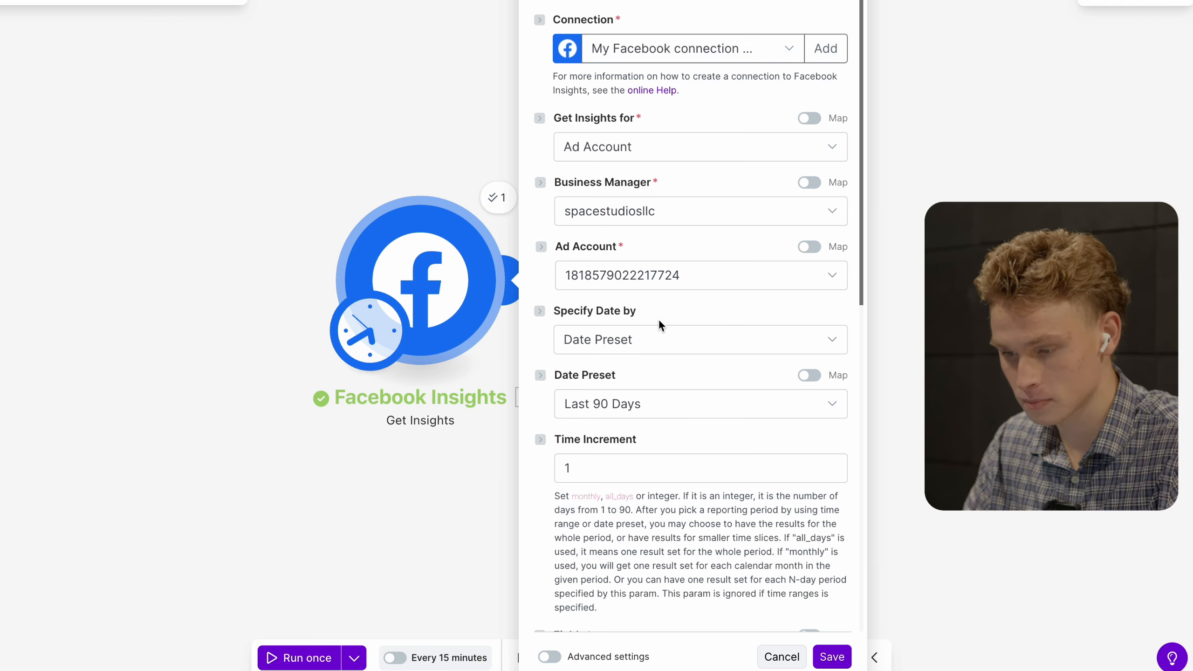
scroll(667, 372, "down", 3)
left_click(674, 285)
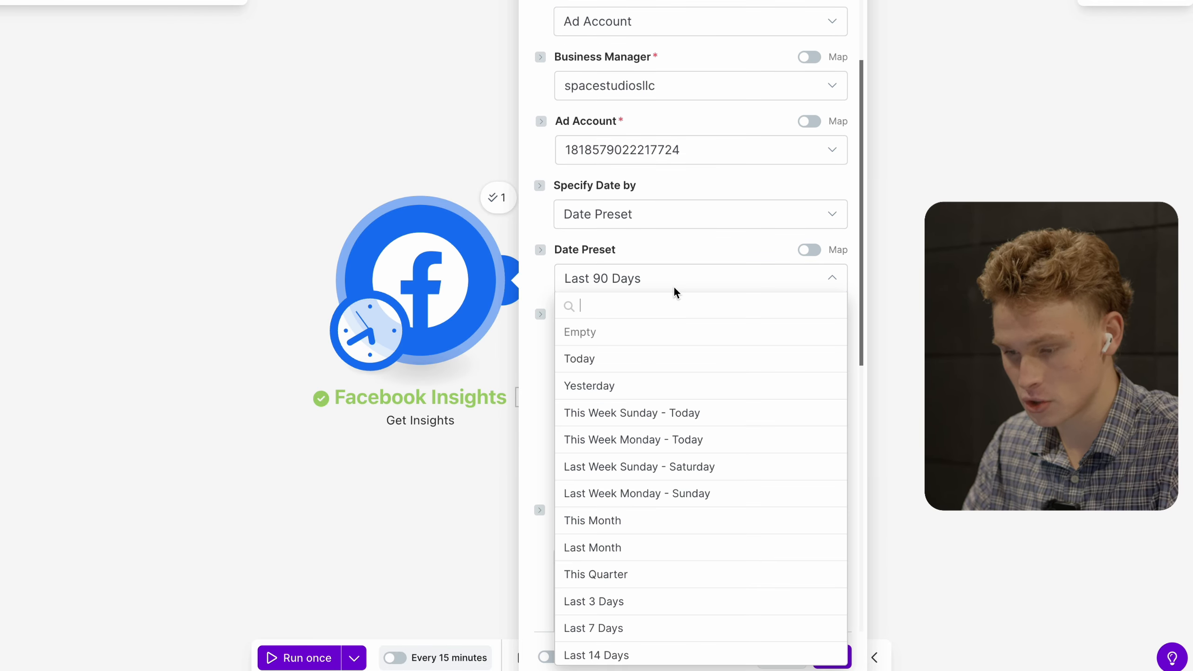
left_click(662, 384)
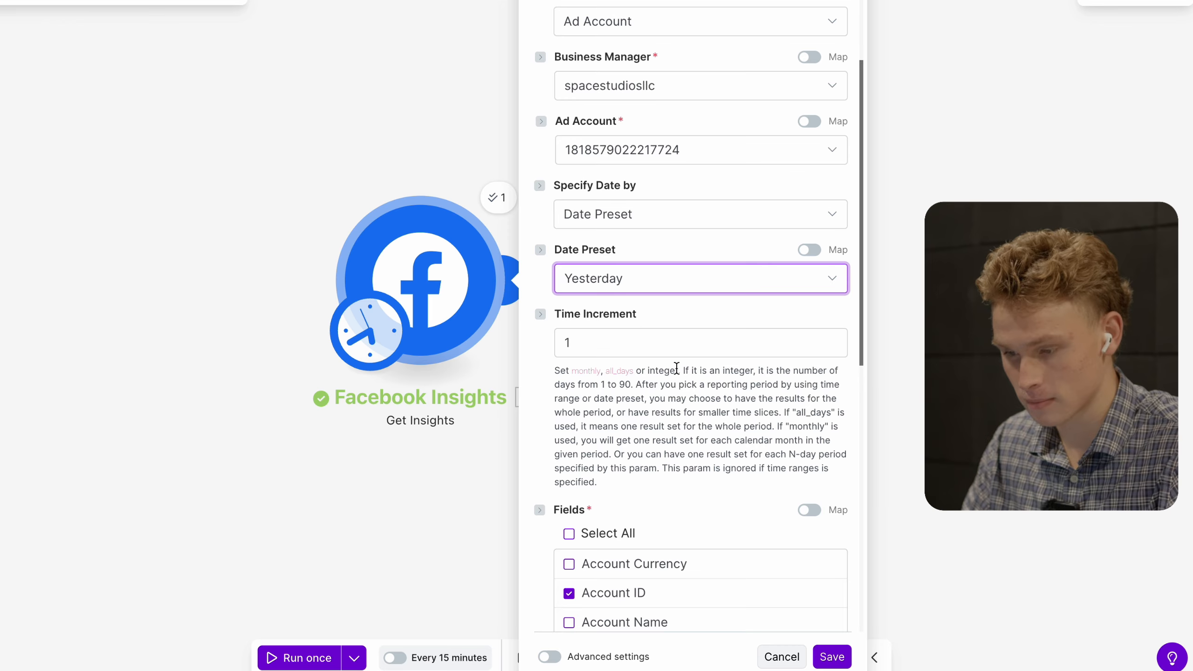
scroll(693, 323, "down", 10)
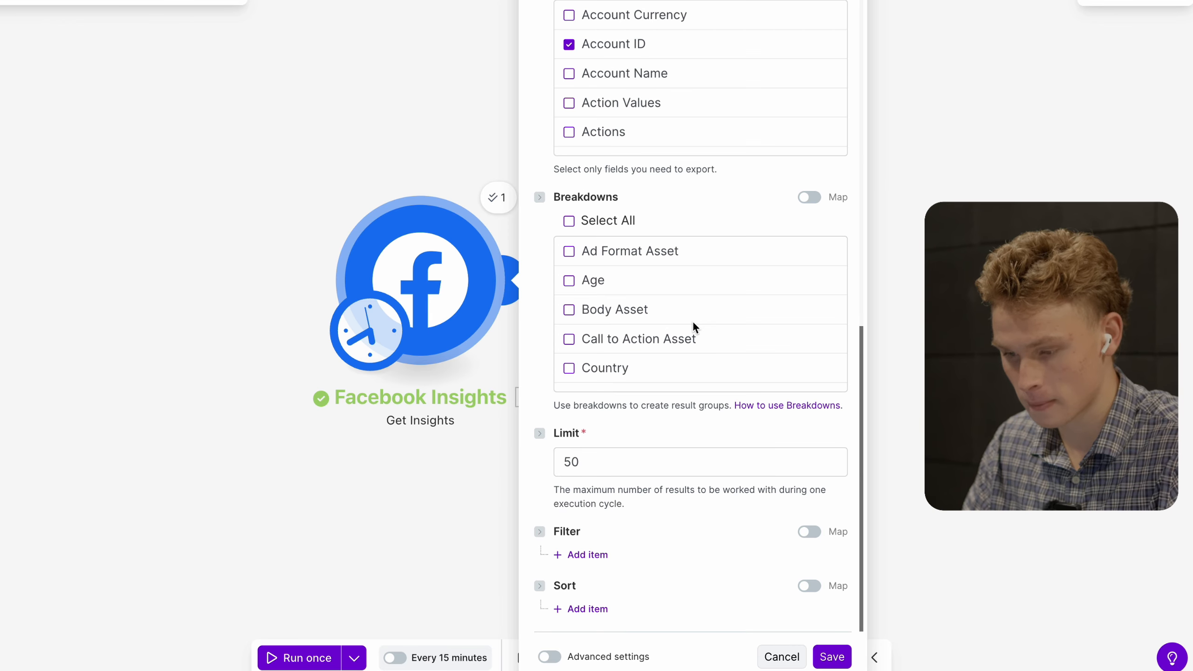
left_click(594, 460)
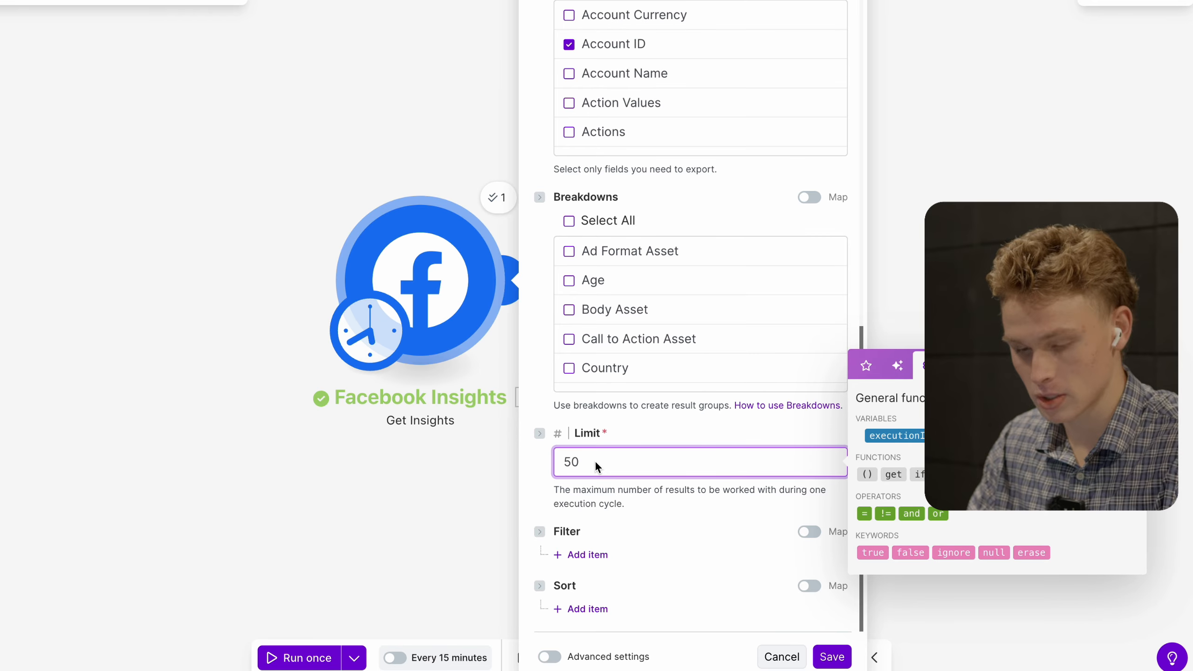
key("BackSpace")
key("BackSpace")
type("1")
left_click(630, 434)
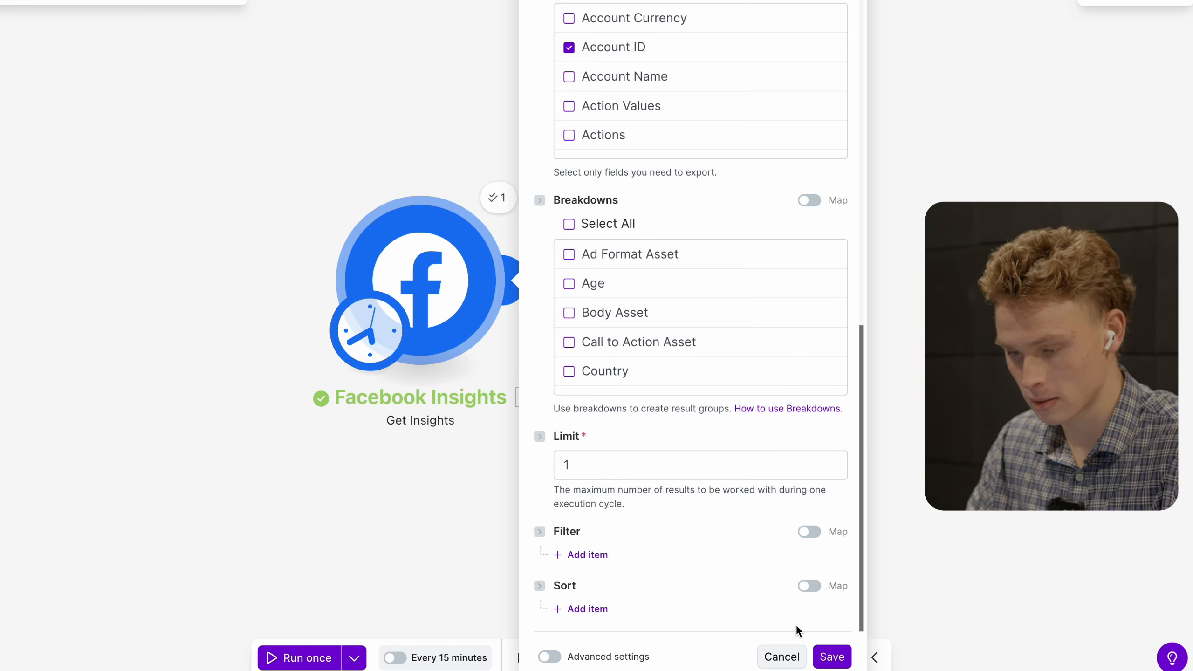
left_click(832, 657)
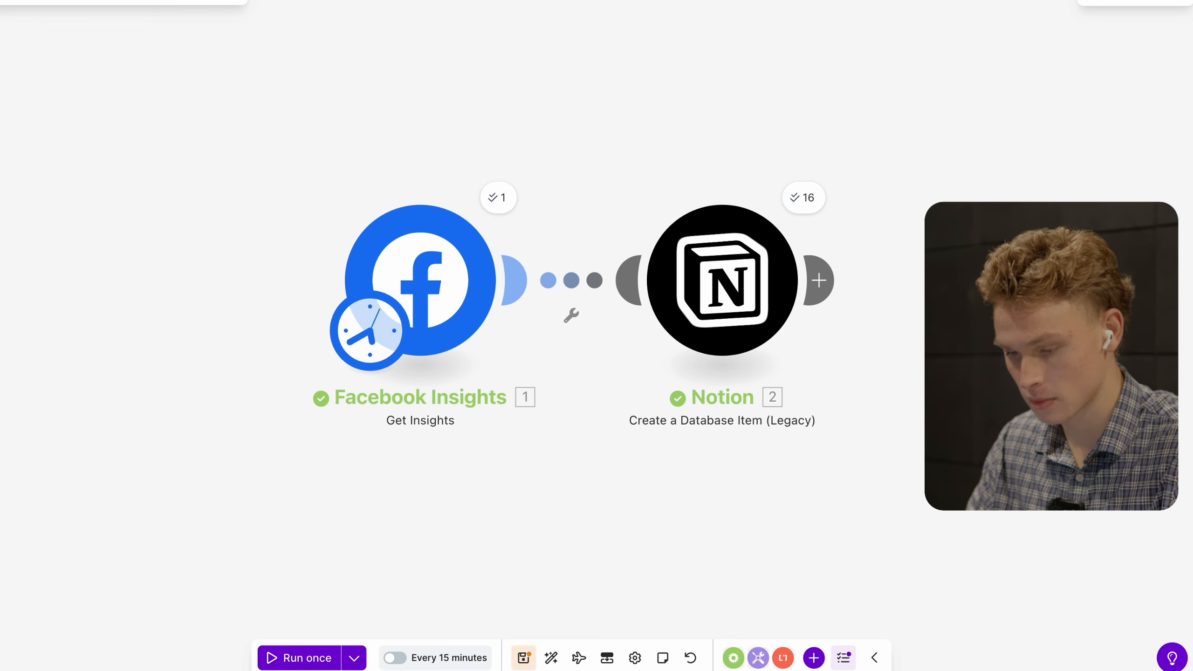
- Set the scenario schedule to run every day at 2:01 AM
left_click(462, 652)
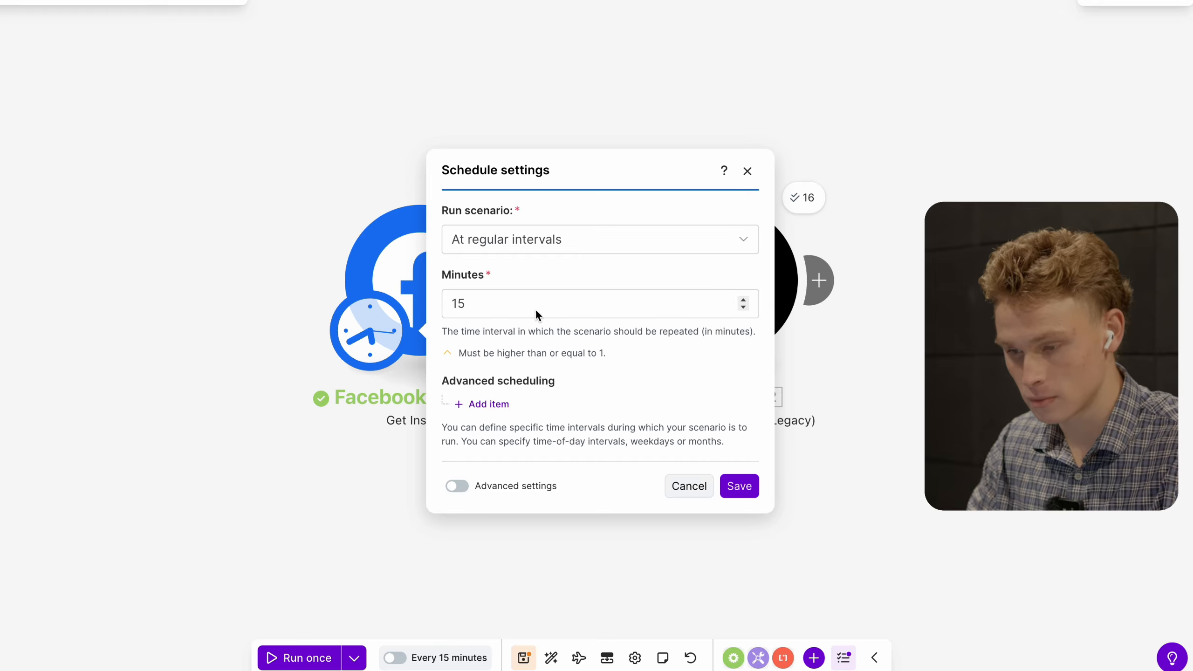
left_click(560, 238)
left_click(560, 238)
left_click(560, 238)
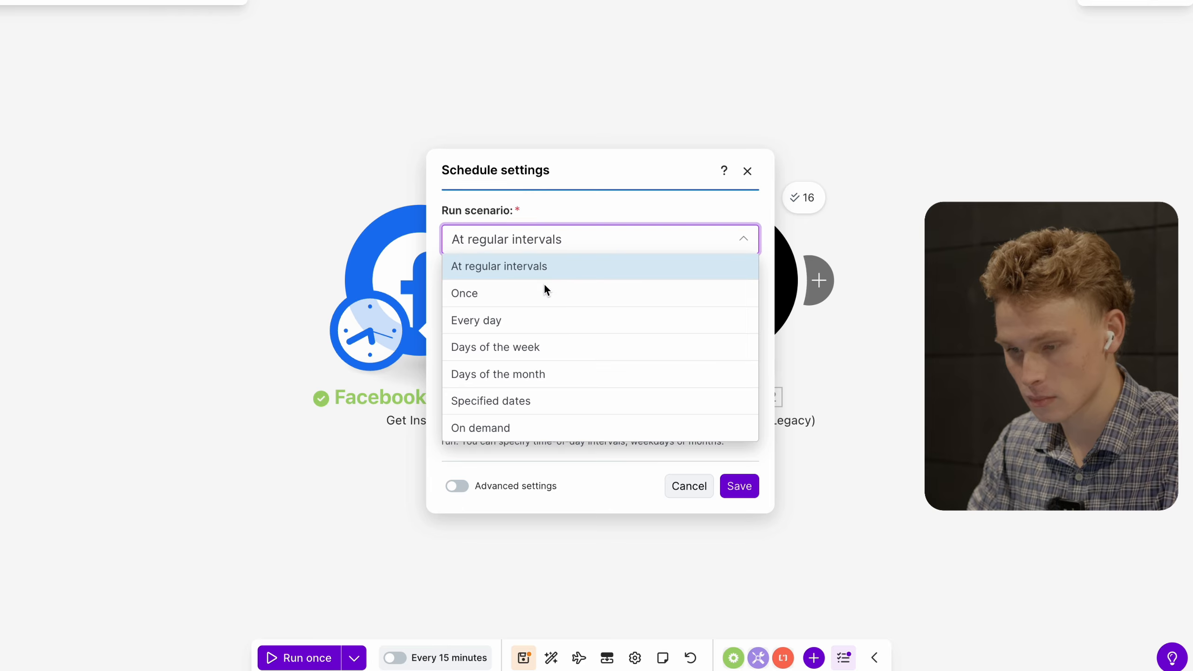
left_click(536, 320)
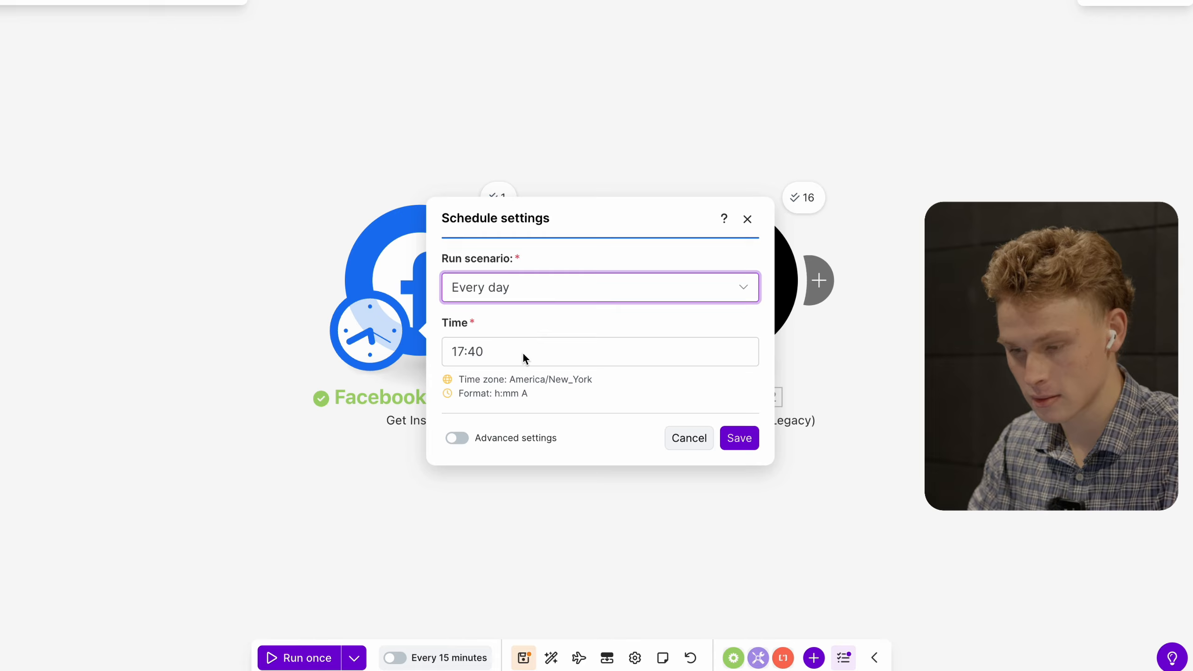
left_click(463, 353)
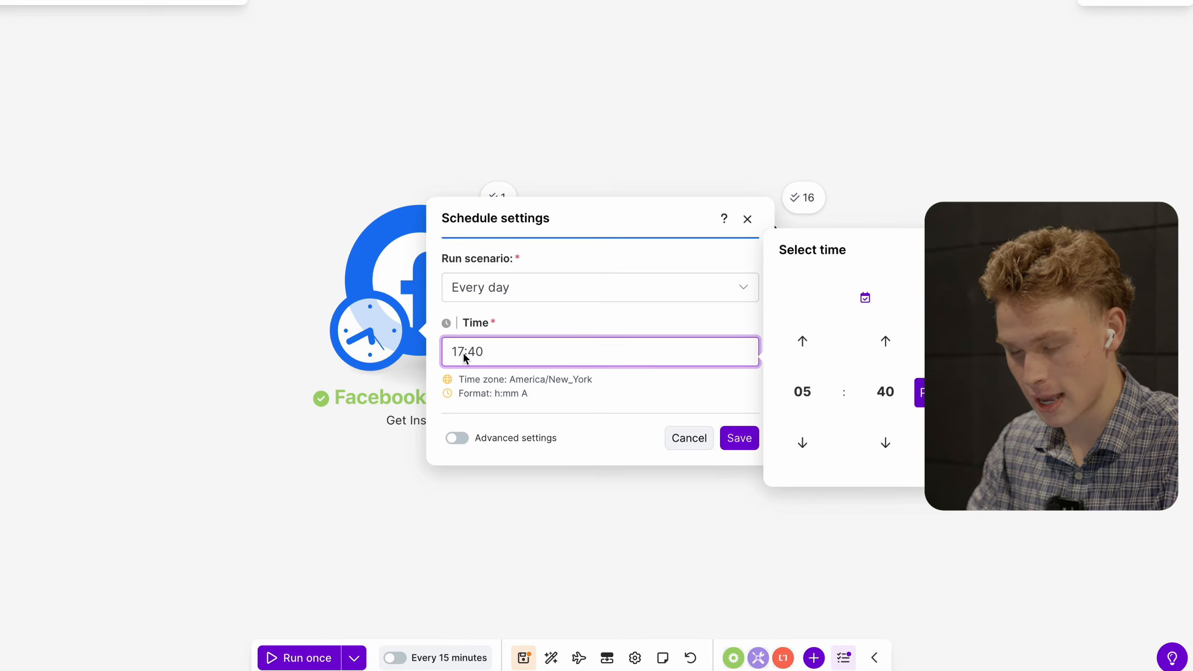
key("BackSpace")
key("BackSpace")
type("2")
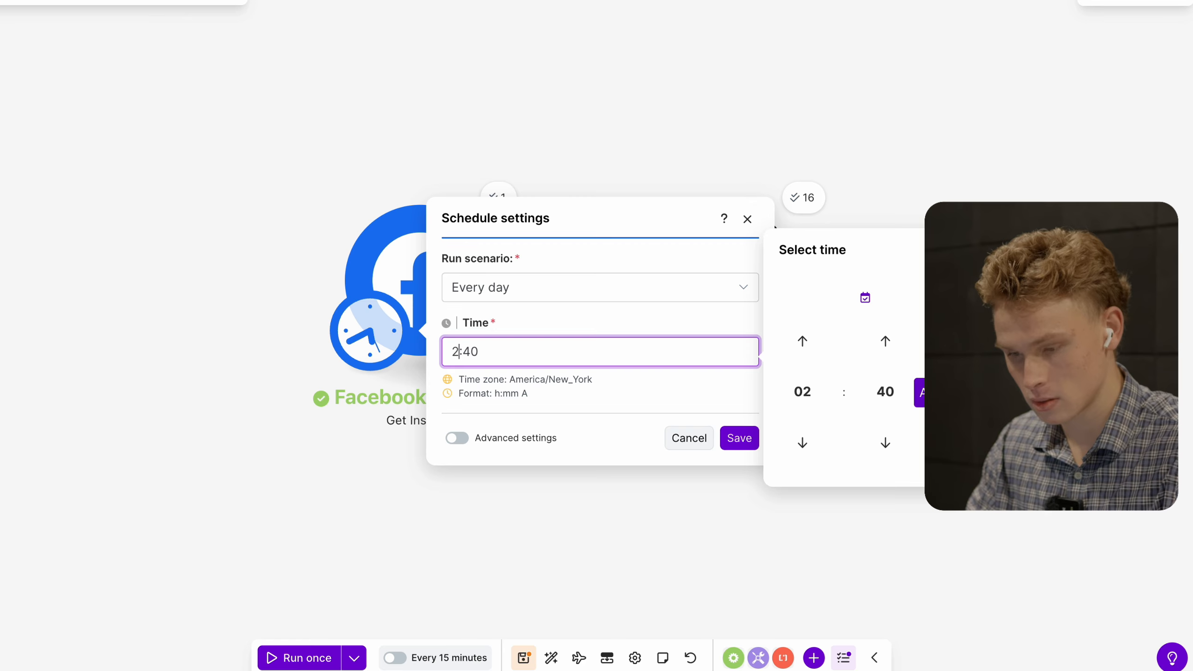
key("BackSpace")
key("BackSpace")
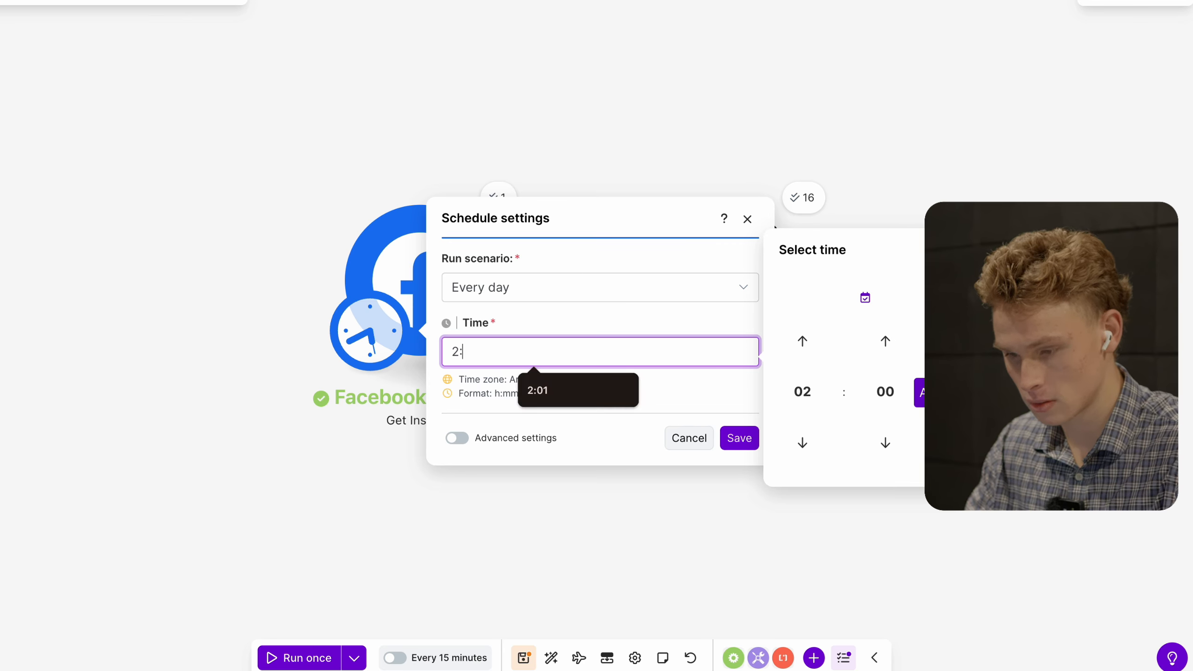
type("01")
left_click(533, 386)
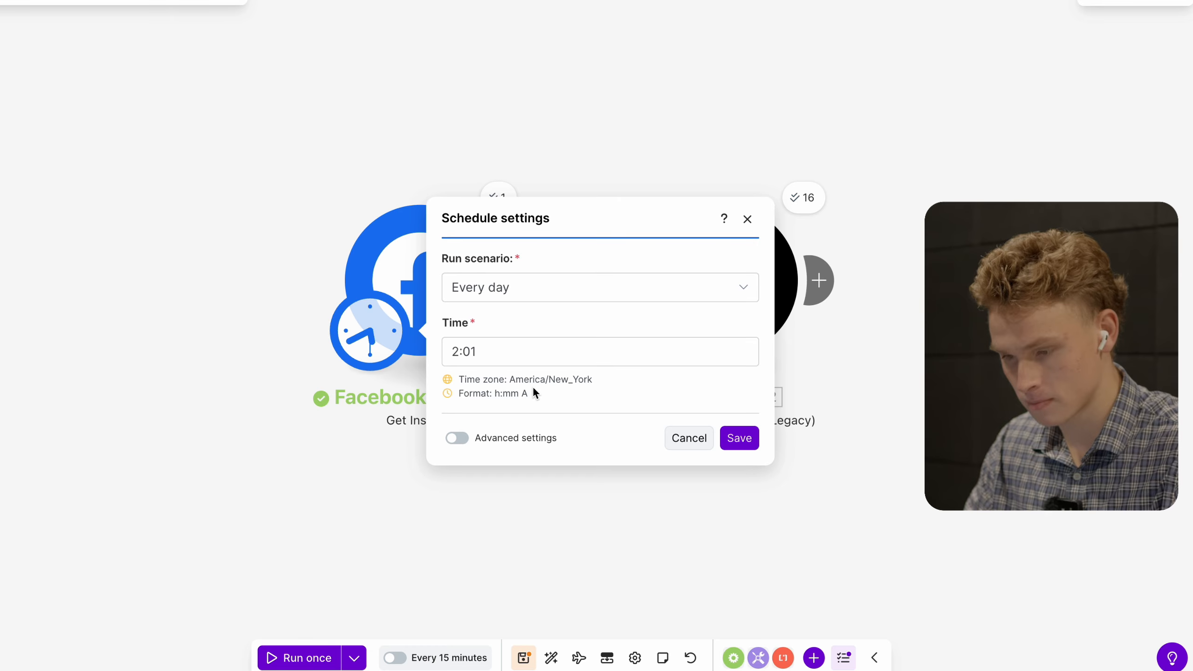
- Confirm the daily schedule, activate the scenario and save it
left_click(523, 364)
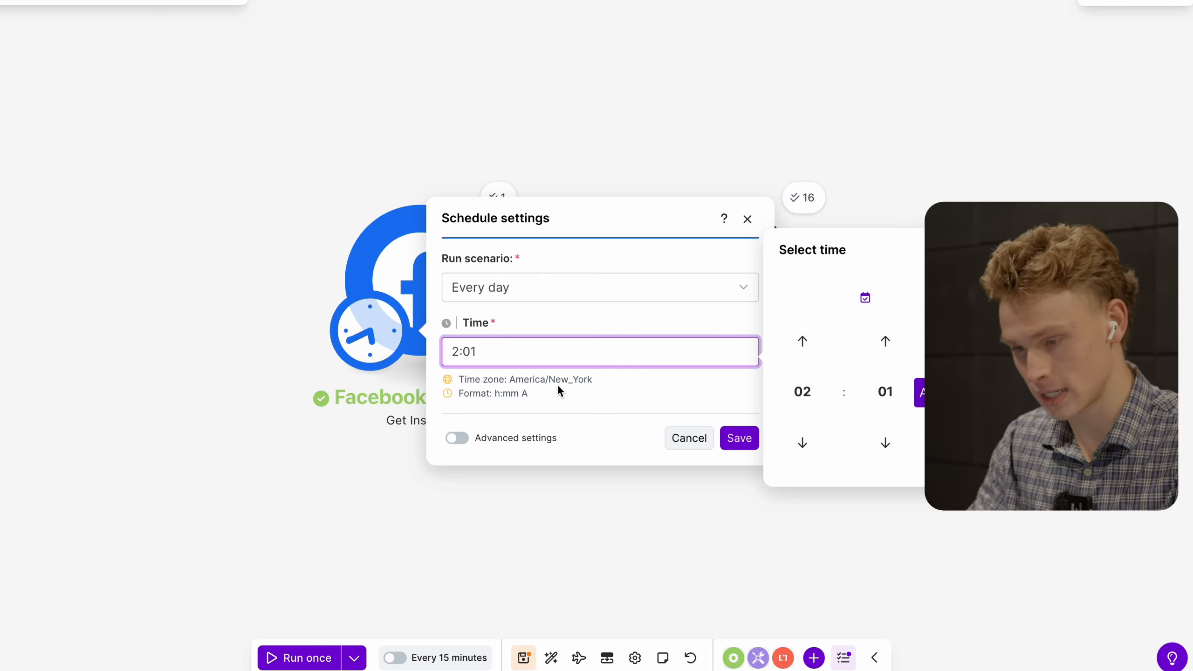
left_click(732, 437)
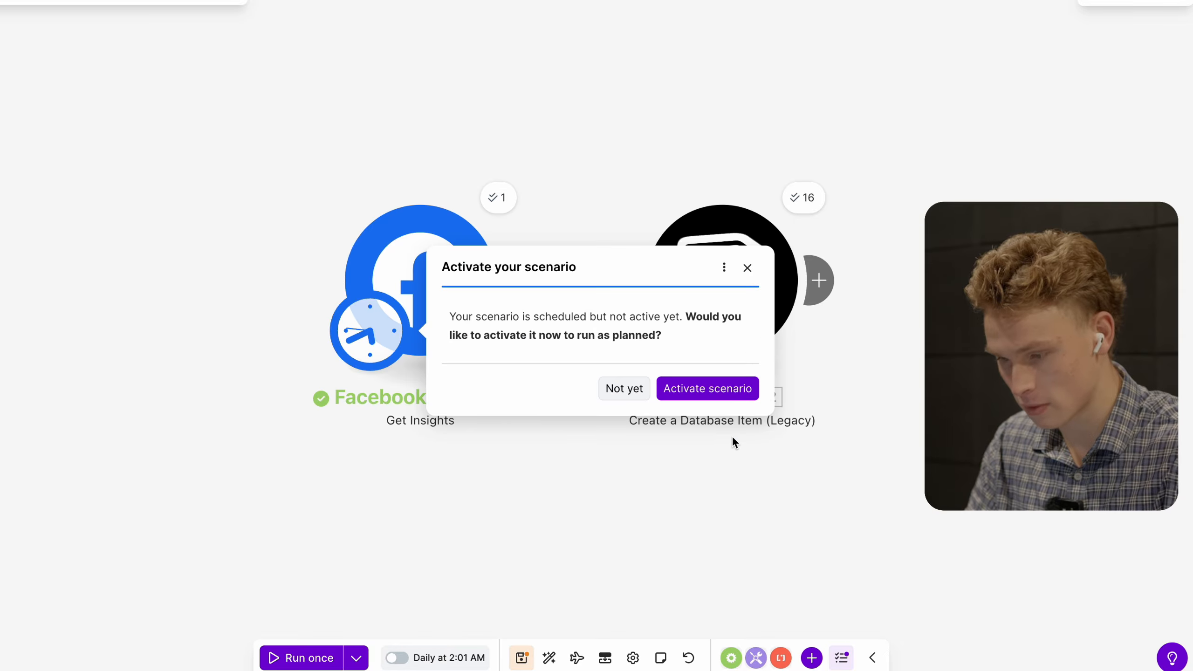
left_click(695, 386)
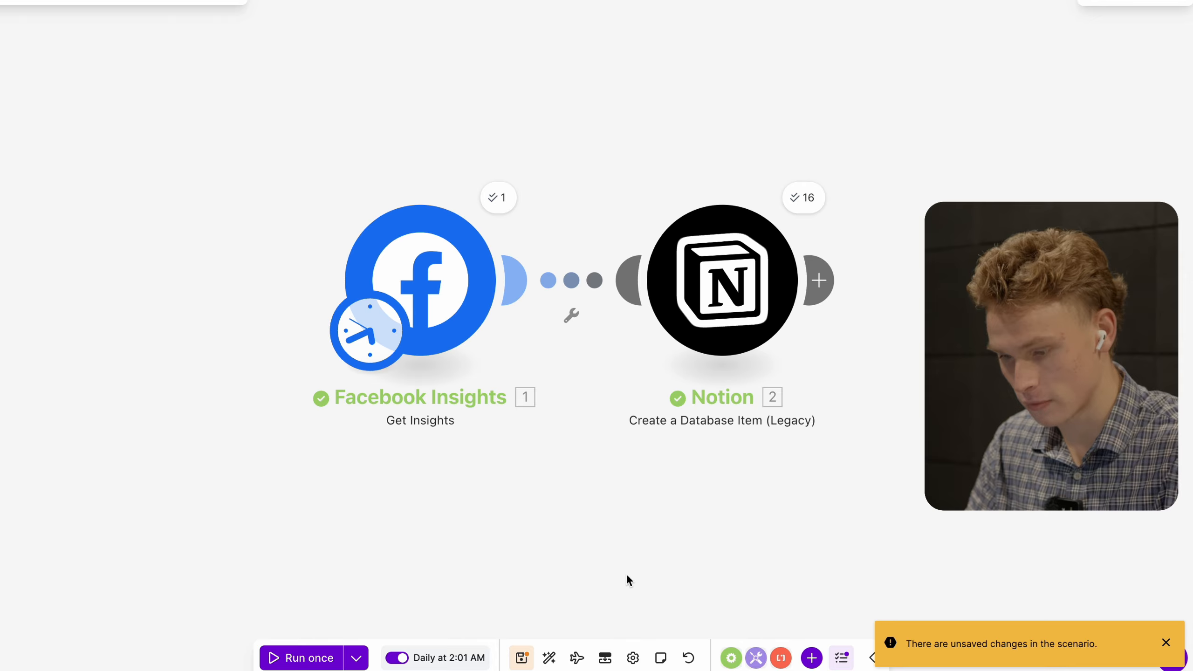
left_click(521, 657)
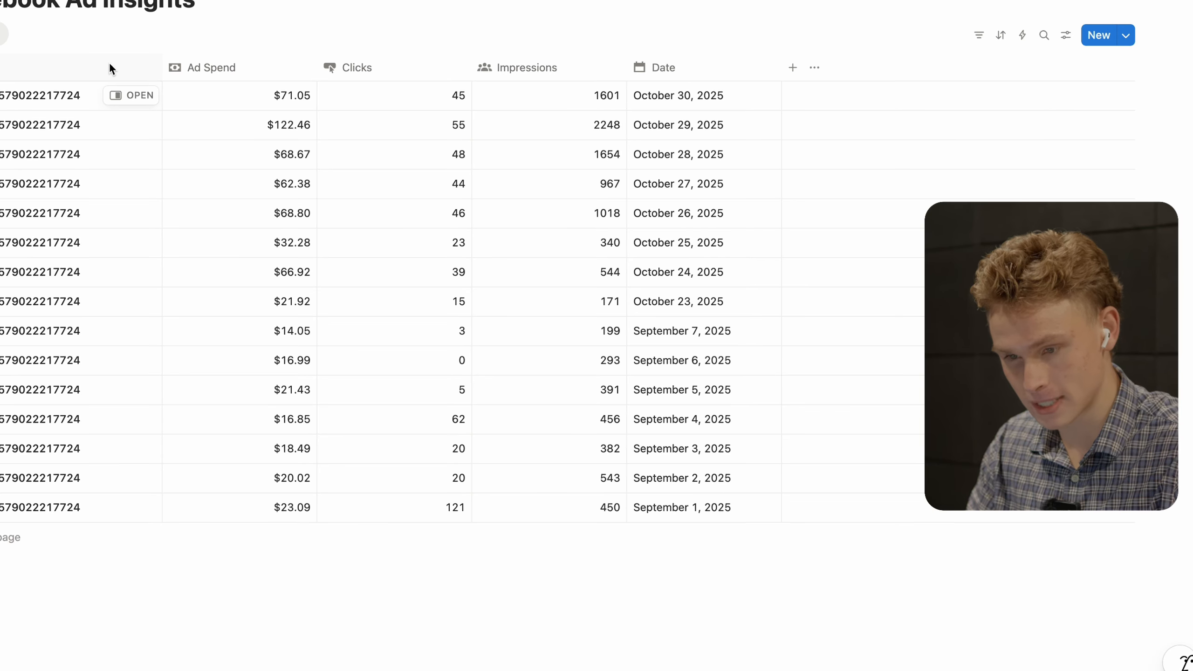
- Add a new Chart view named 'Chart' to the Facebook Ad Insights database
left_click(21, 36)
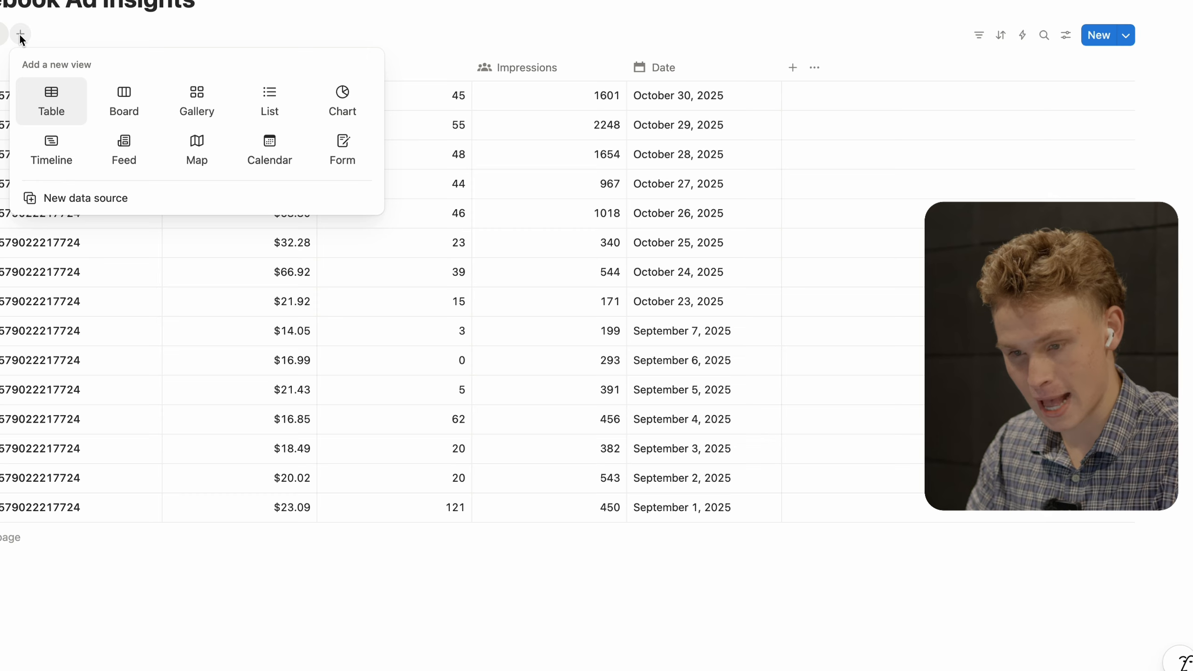
left_click(322, 100)
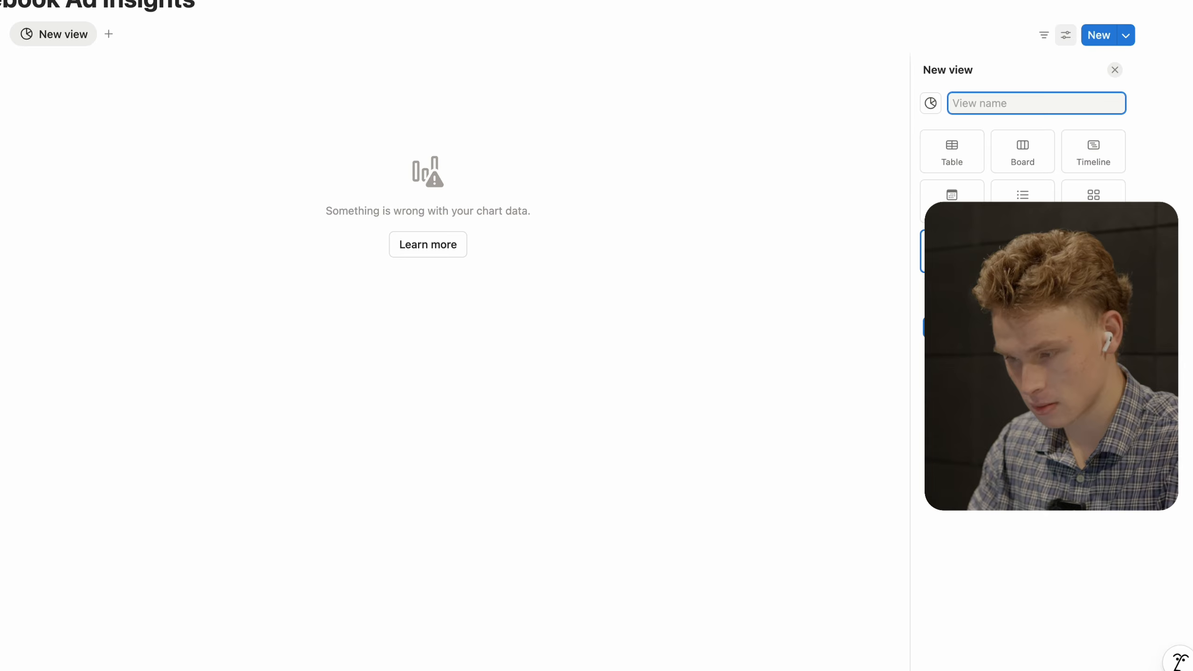
type("Chart")
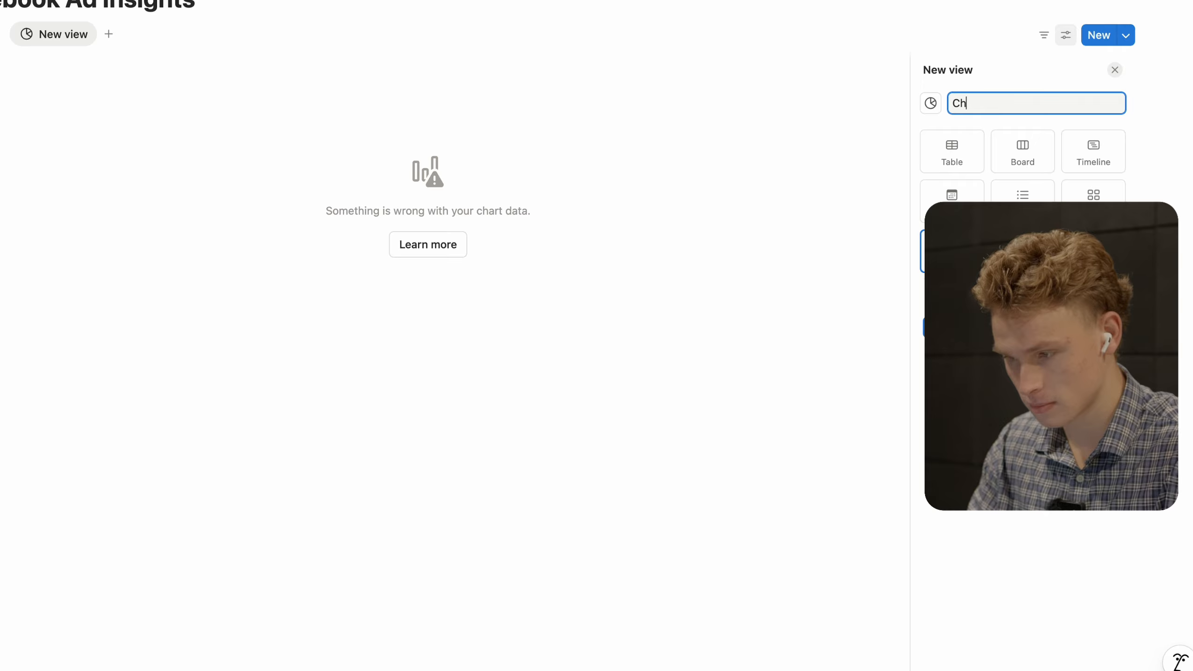
key("Return")
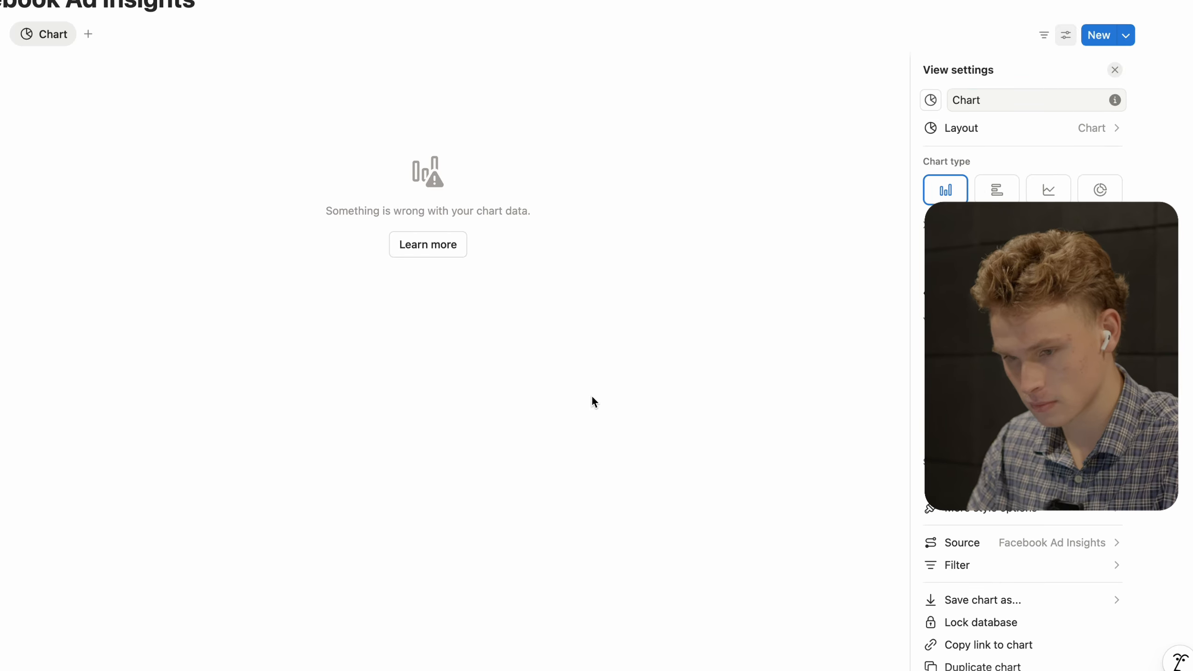
left_click(591, 396)
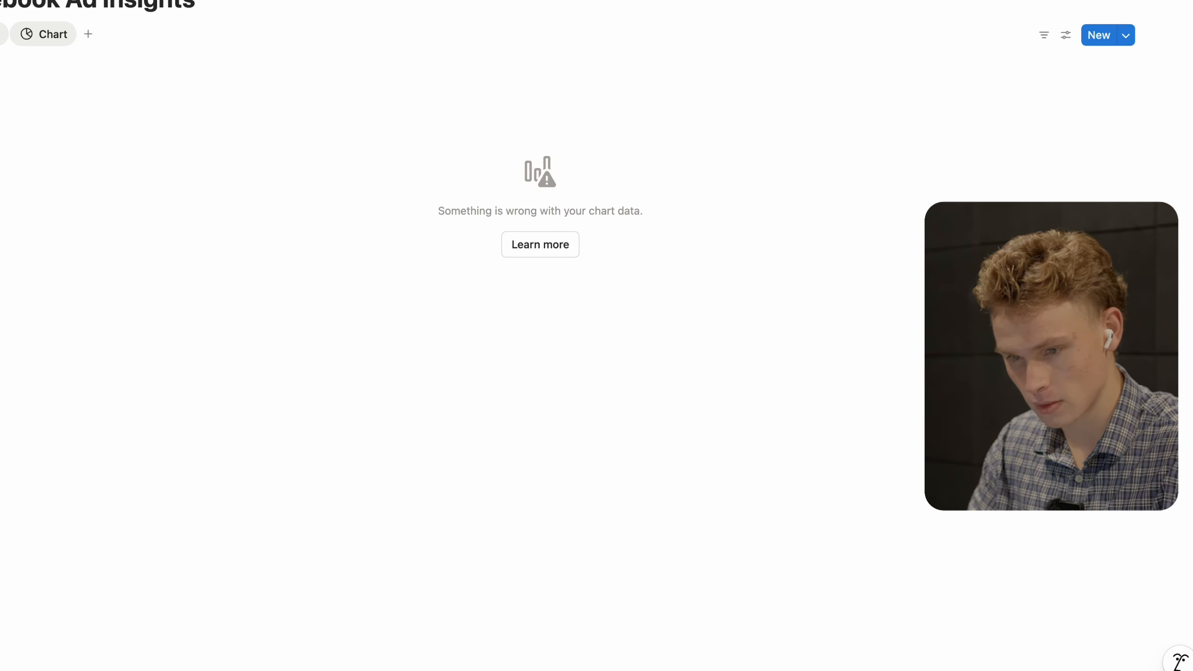
left_click(40, 43)
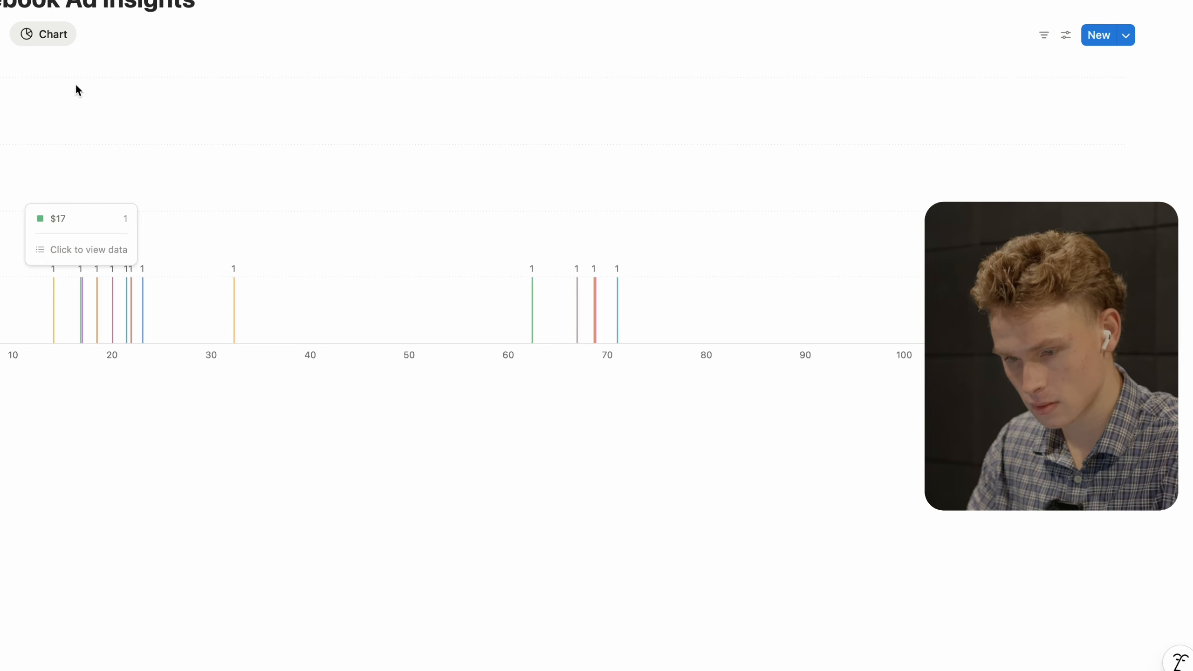
- Make the chart a donut grouped by week showing the sum of Ad Spend ($651)
left_click(1066, 35)
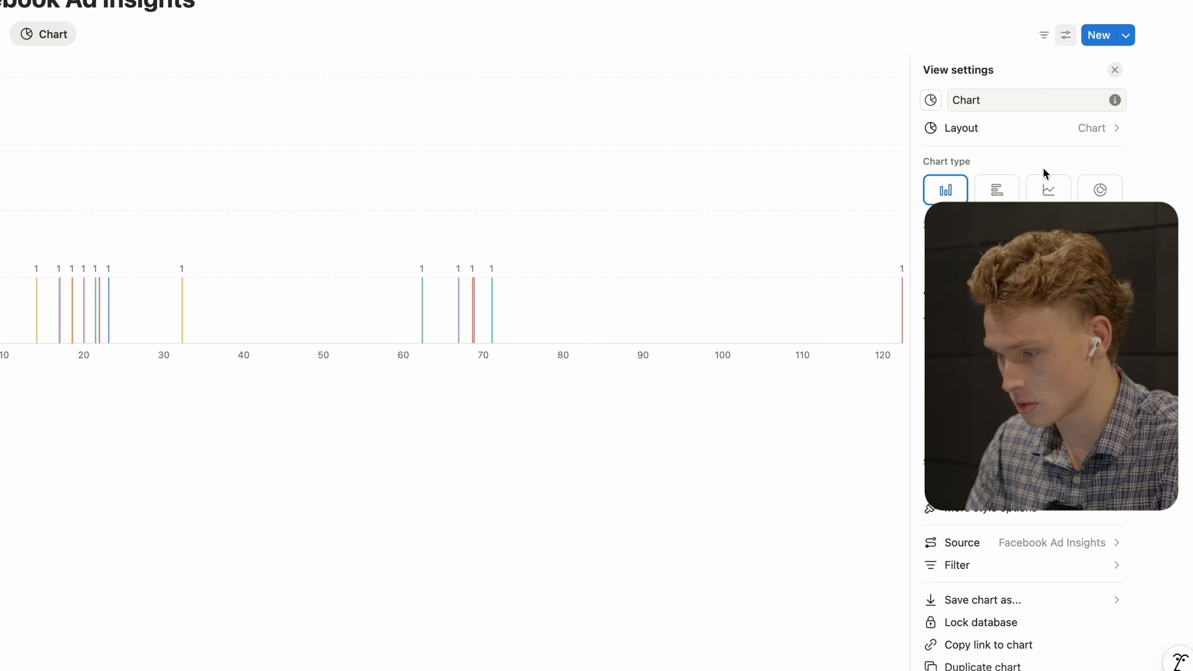
left_click(1101, 189)
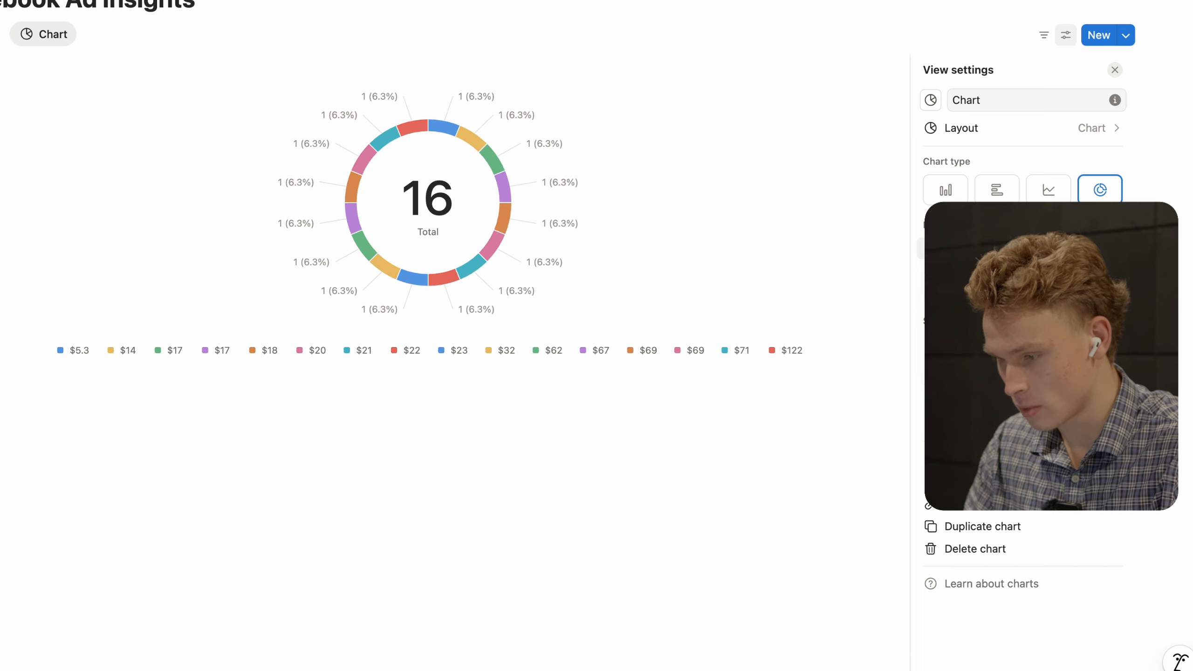
mouse_move(1024, 273)
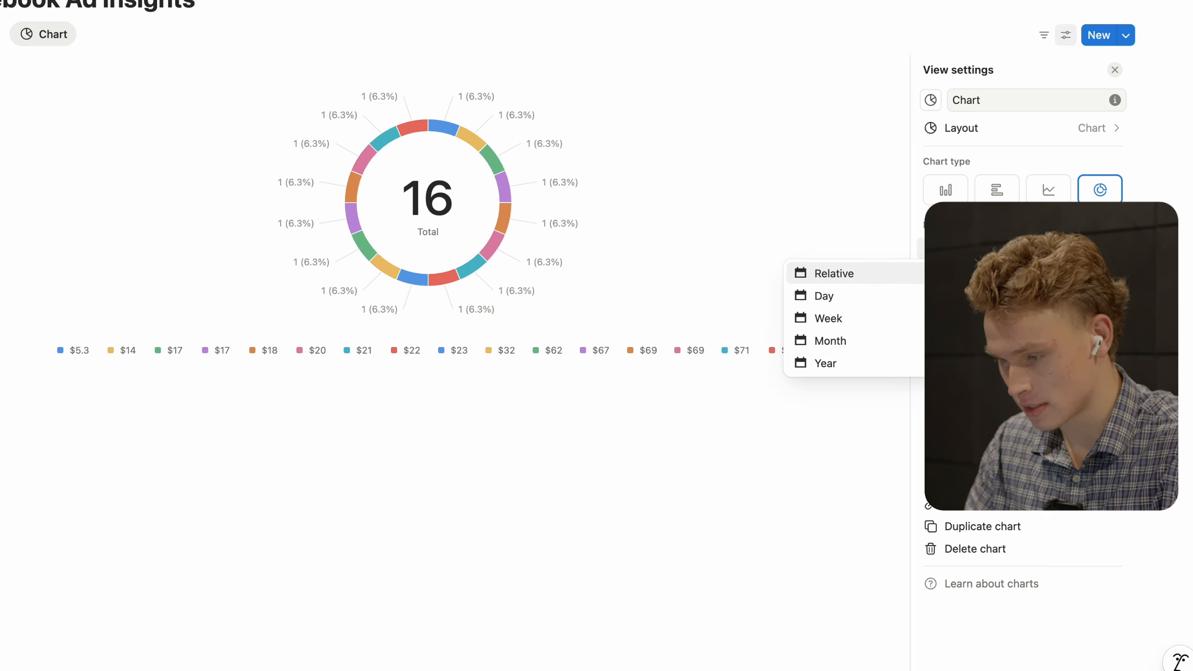
left_click(870, 316)
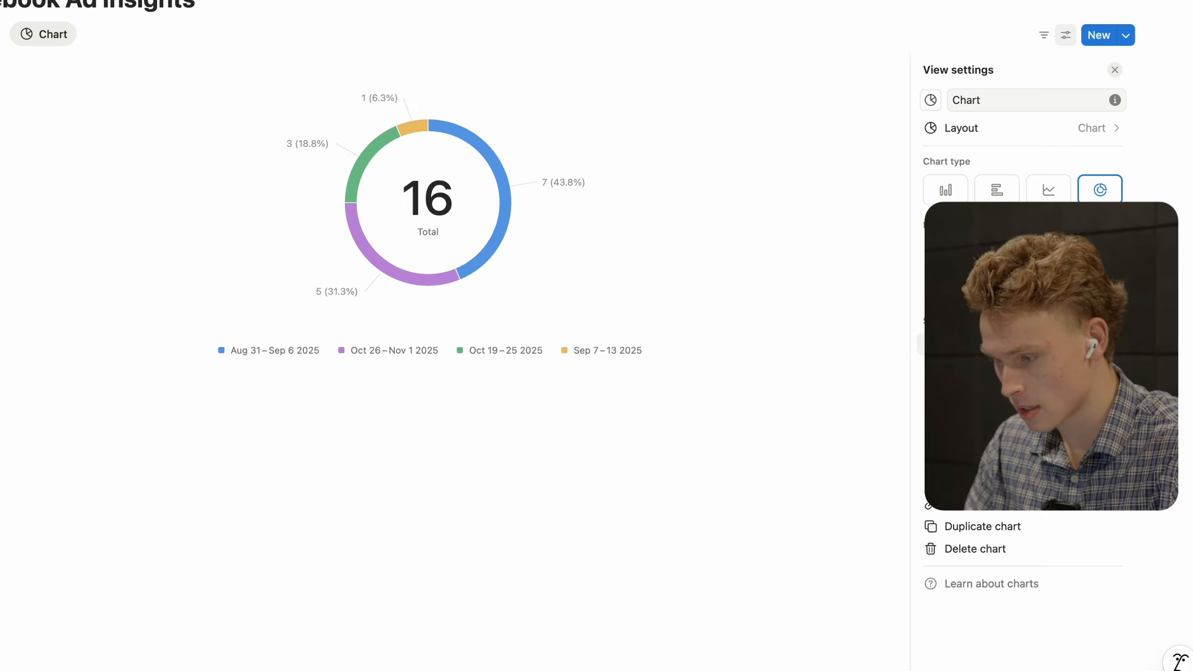
mouse_move(1009, 324)
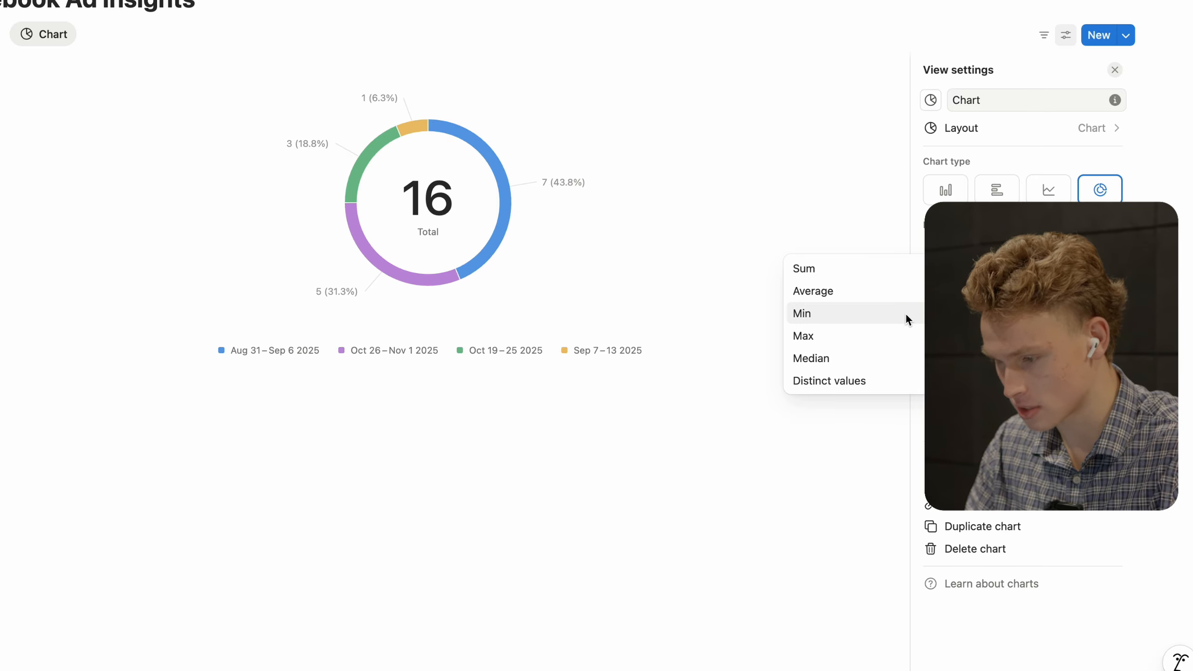
left_click(861, 266)
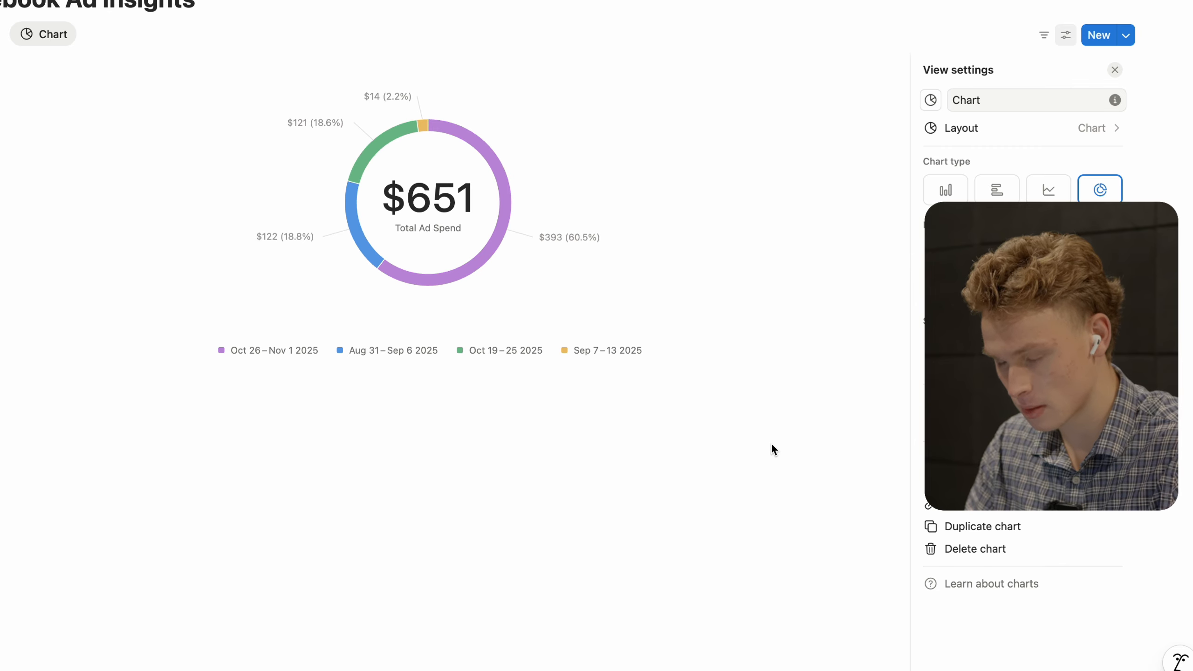
key("Escape")
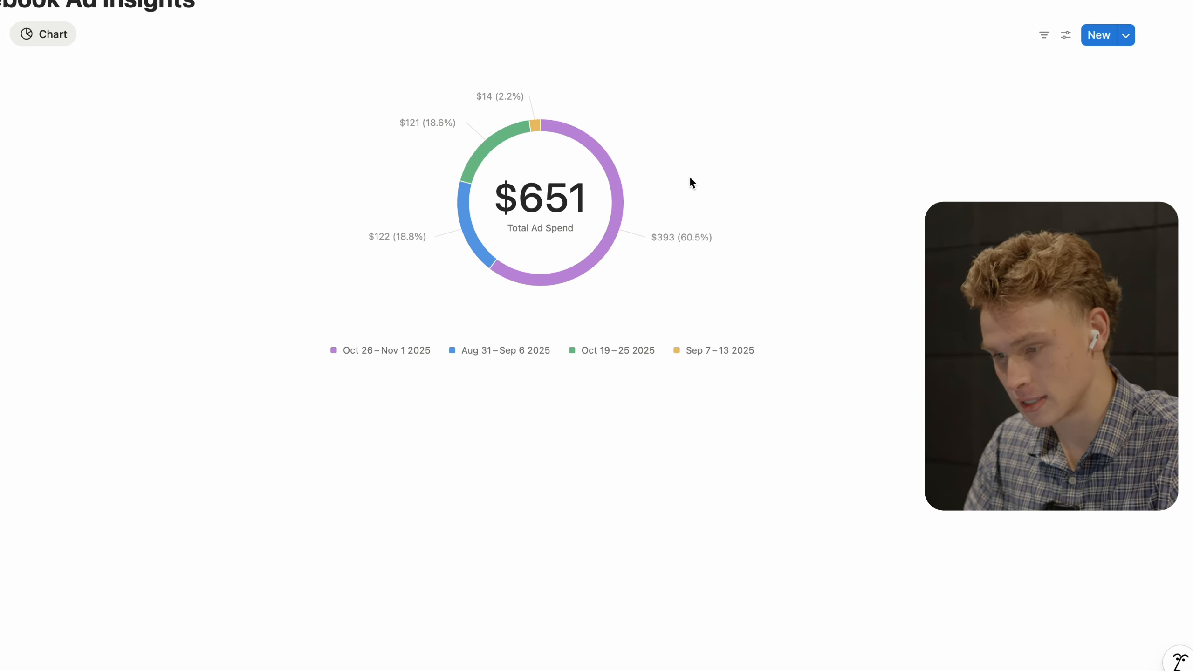
mouse_move(586, 145)
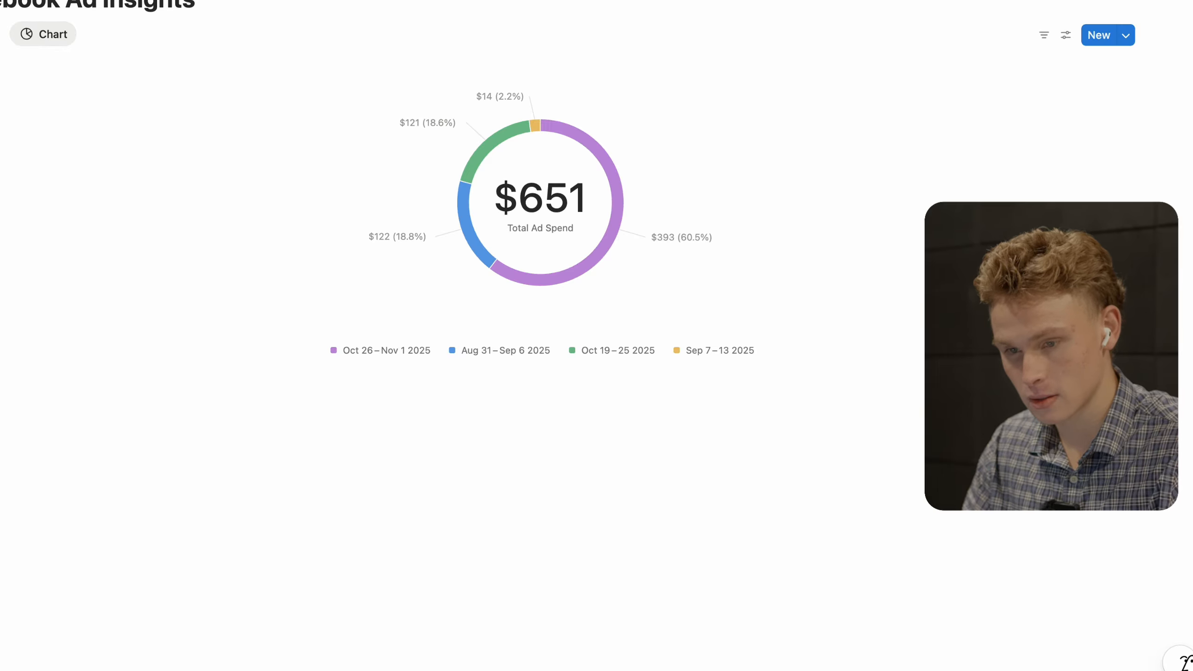
- Open the Example Client Dashboard page and show its Facebook Ad Insights block as the $651 donut chart
left_click(2, 34)
left_click(44, 35)
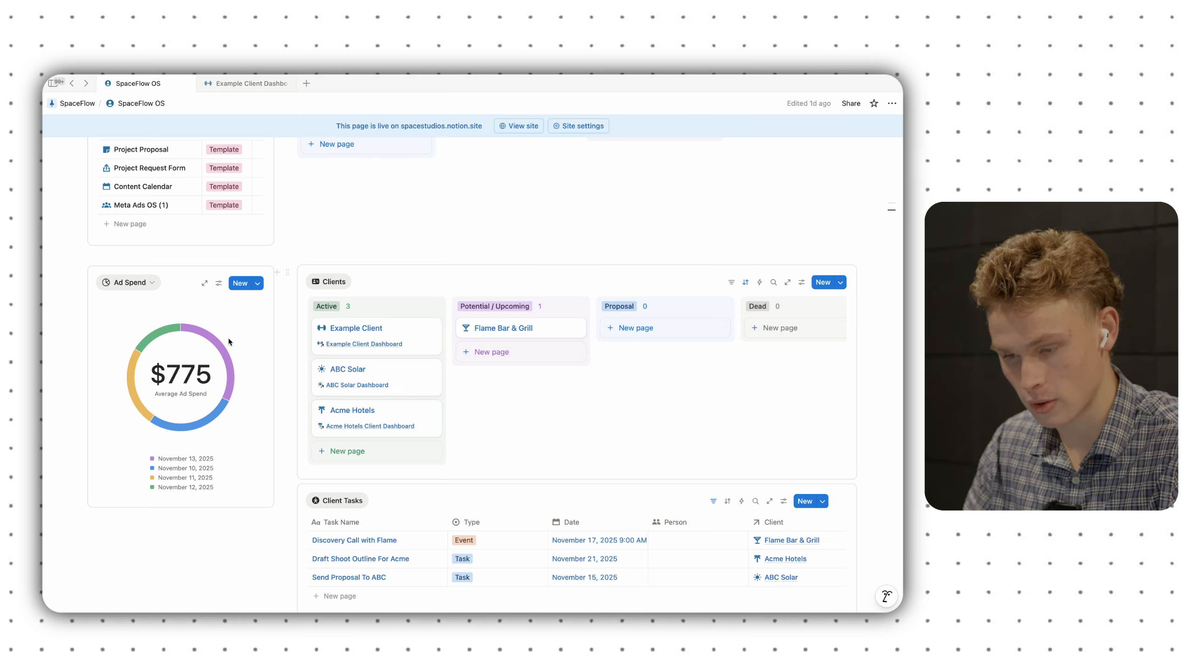
scroll(229, 340, "down", 4)
left_click(249, 495)
scroll(248, 494, "up", 3)
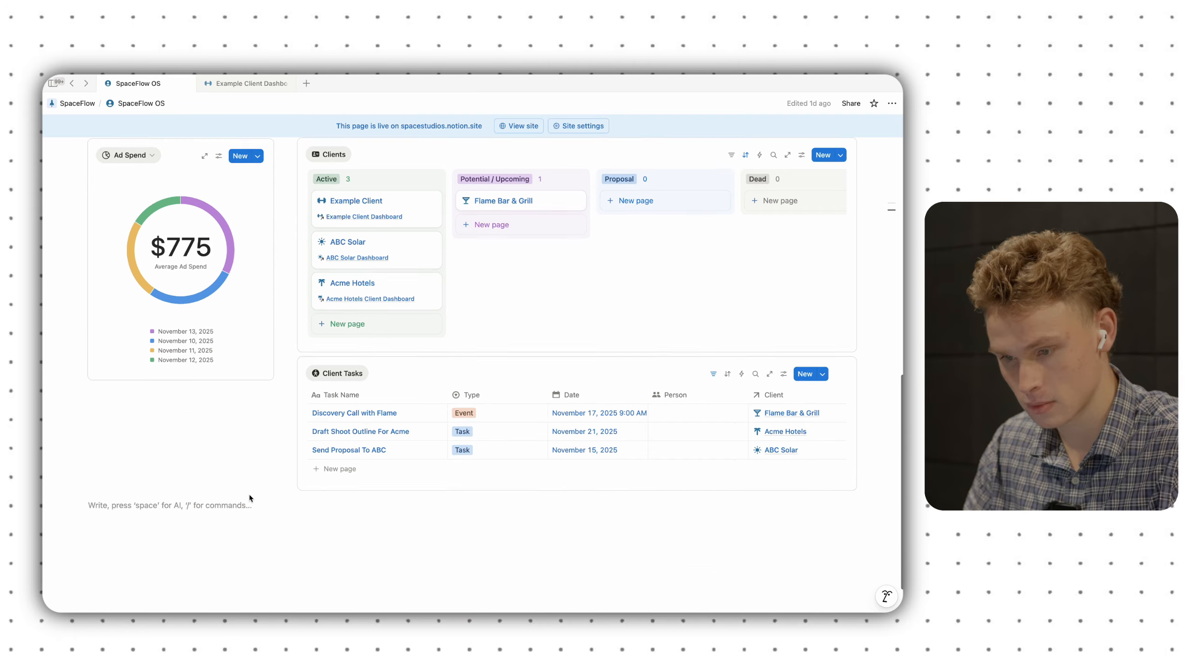
left_click(359, 242)
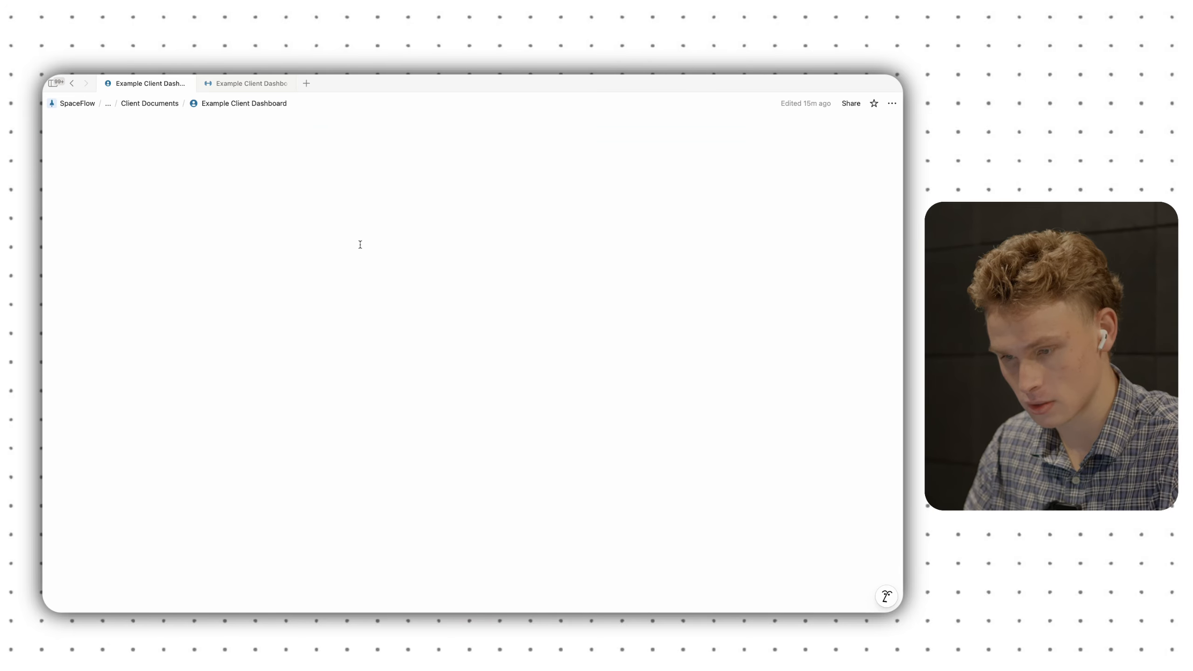
scroll(365, 410, "down", 10)
scroll(365, 410, "down", 5)
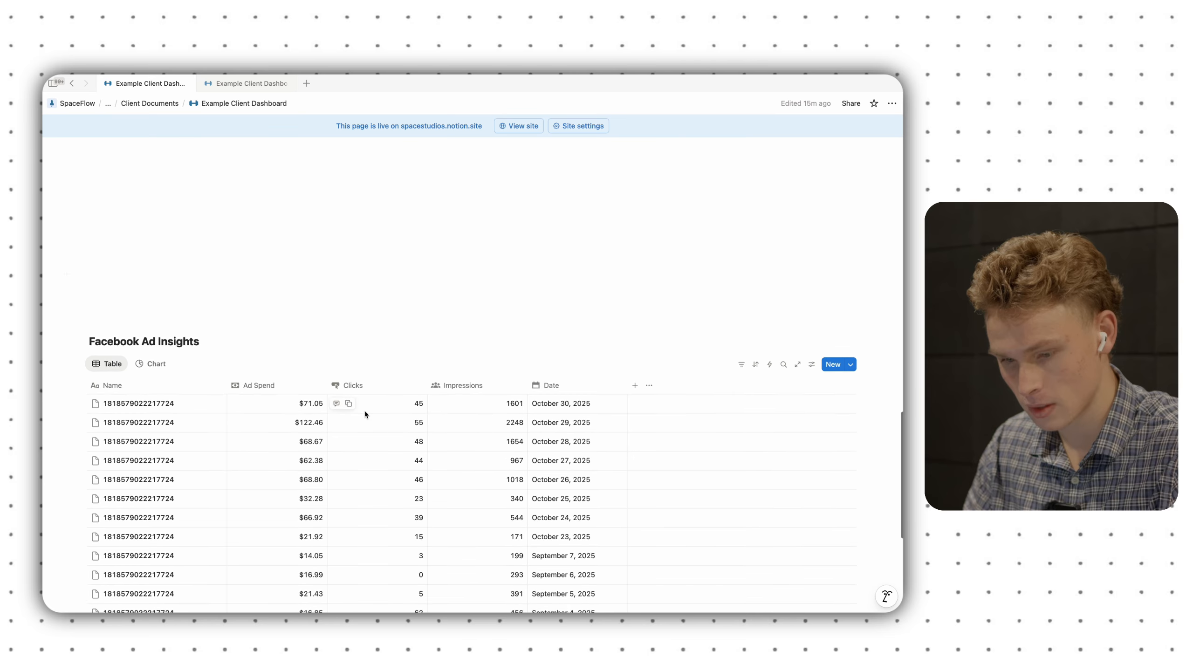
left_click(150, 306)
scroll(232, 382, "down", 2)
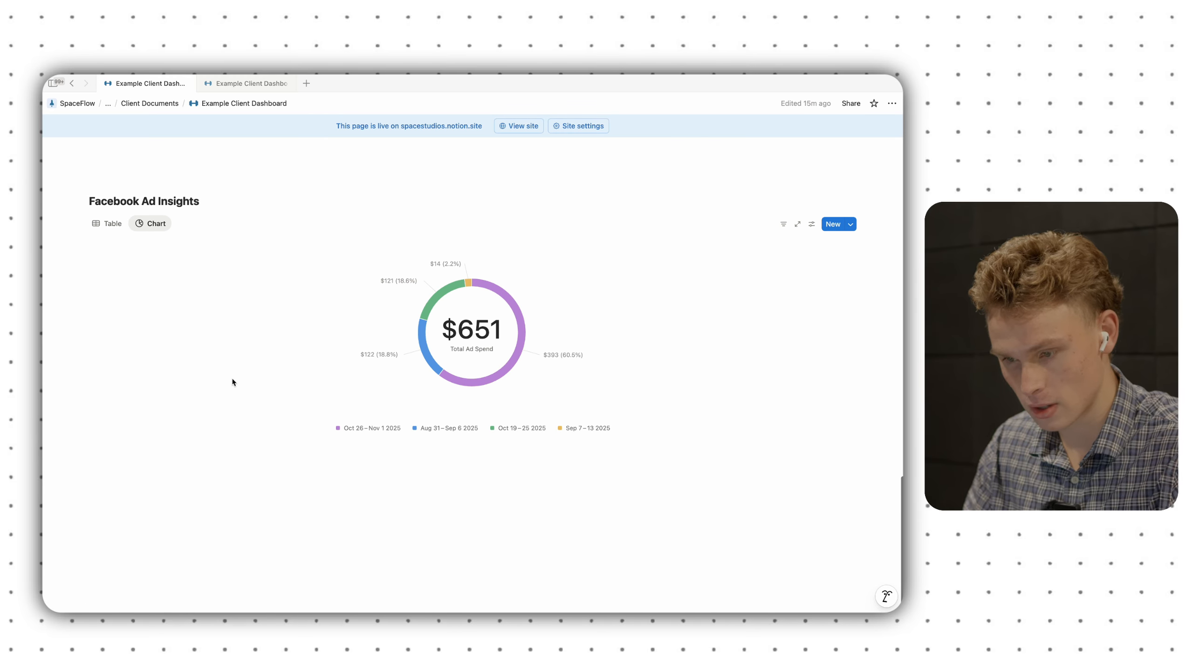
scroll(333, 311, "up", 2)
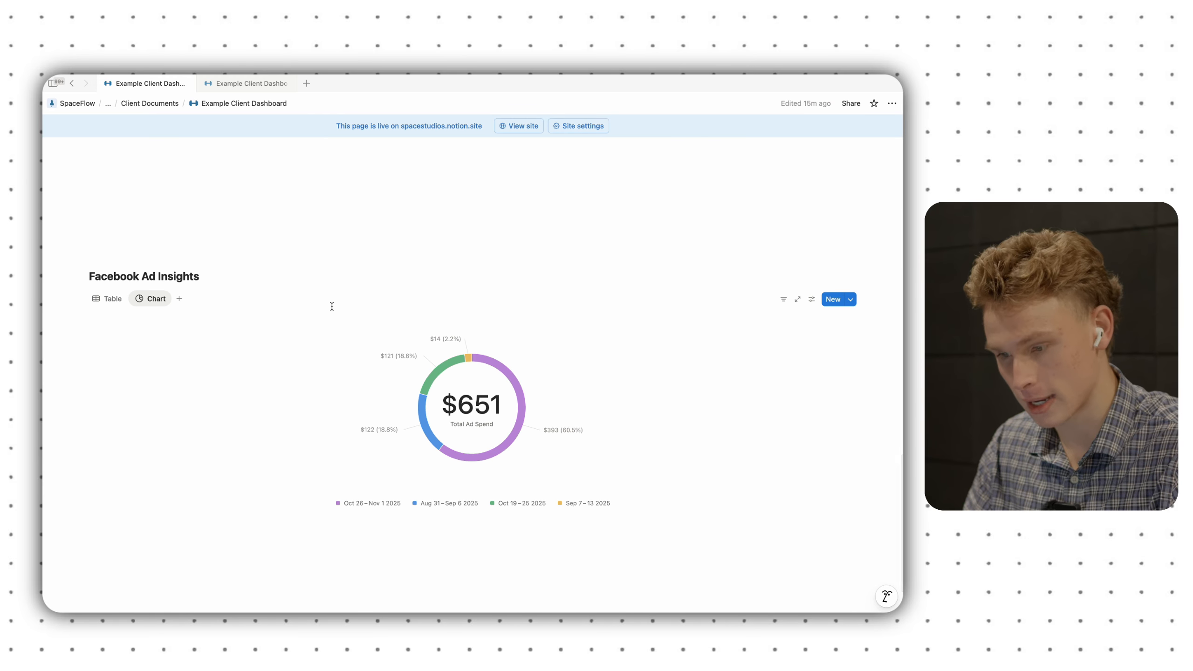
scroll(333, 310, "down", 2)
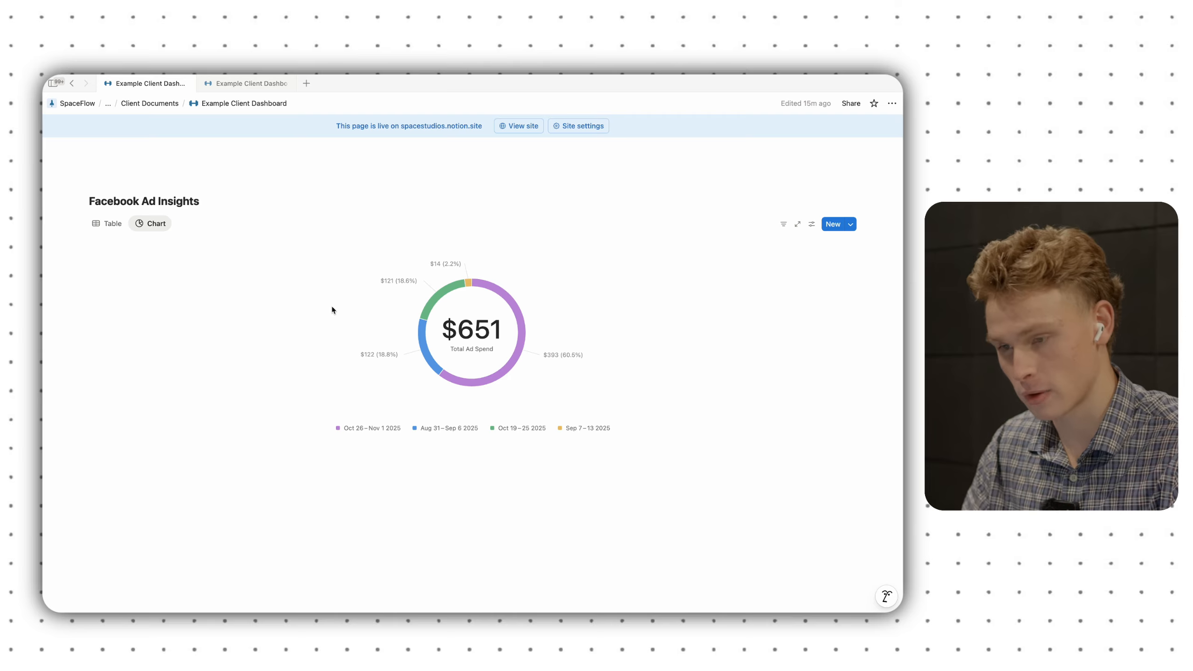
scroll(332, 308, "up", 10)
scroll(334, 349, "down", 10)
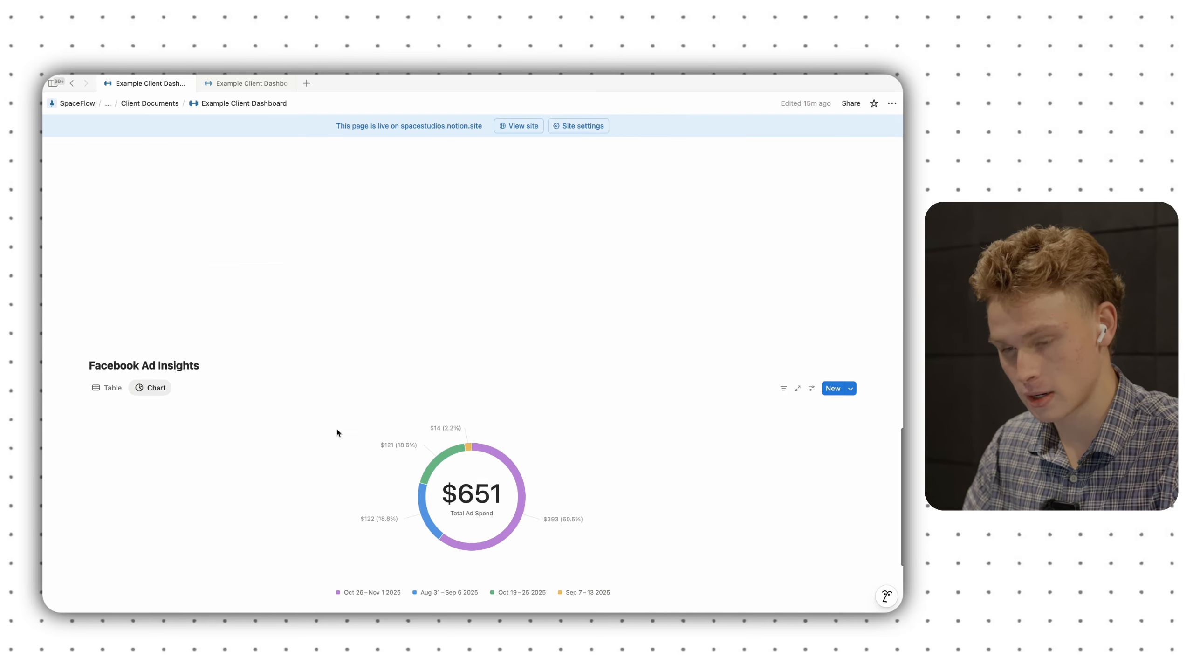
scroll(313, 369, "up", 1)
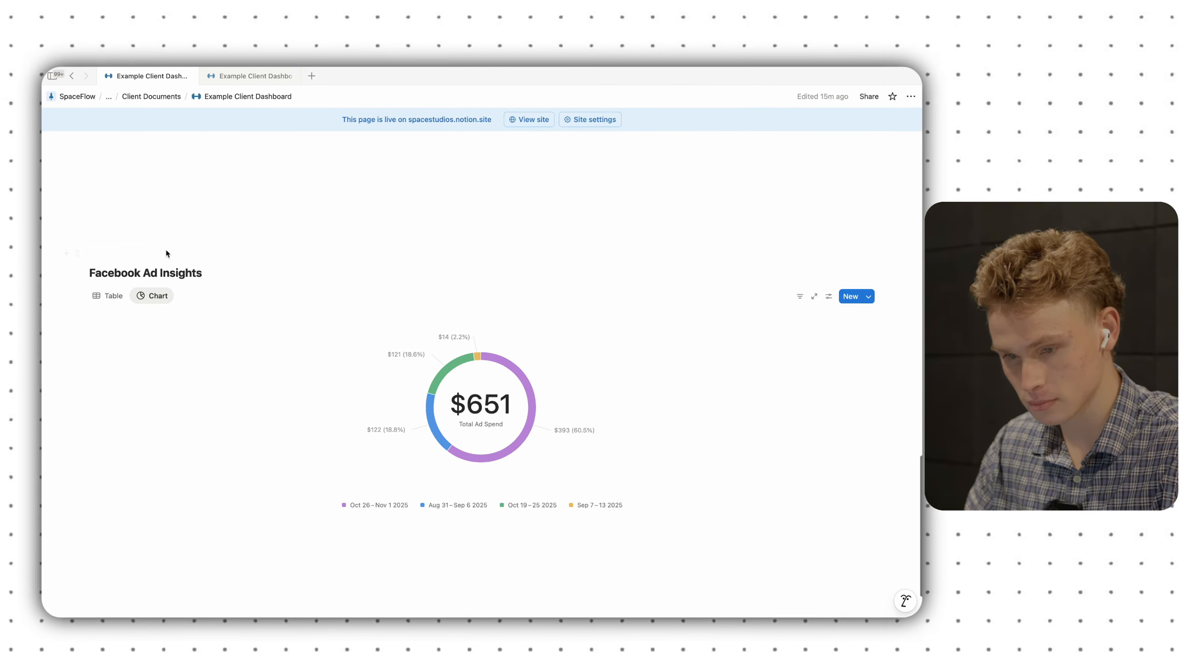
- Drag the donut chart into a column layout and type /inli in the empty column beside it
left_click(157, 253)
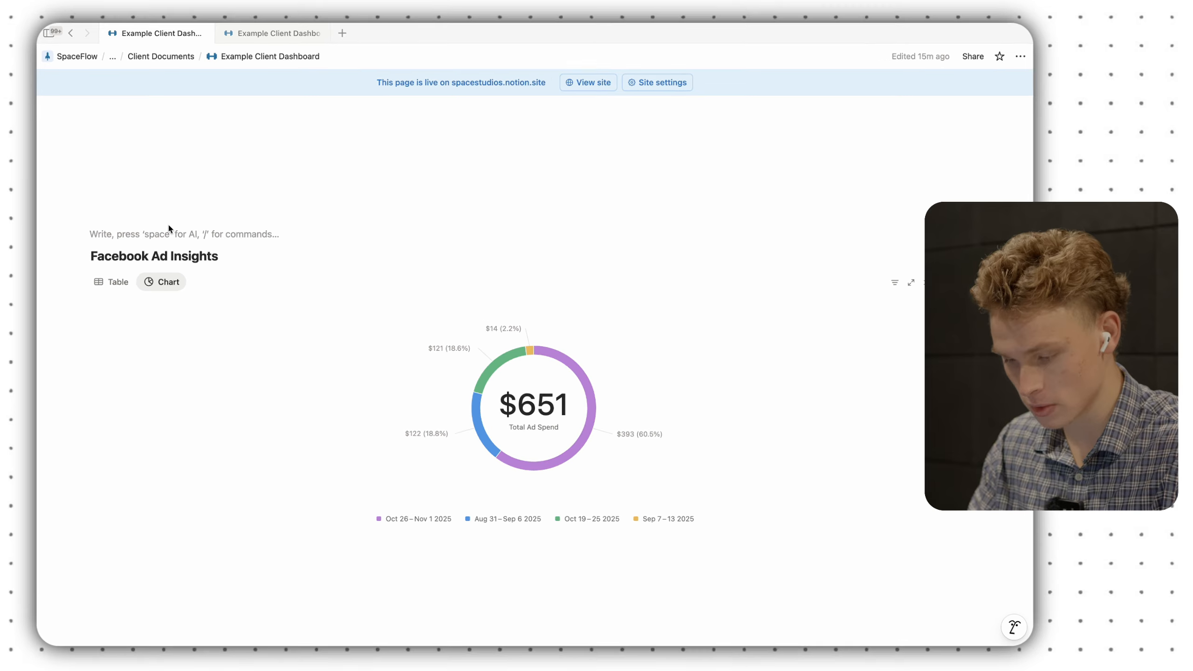
type("/col")
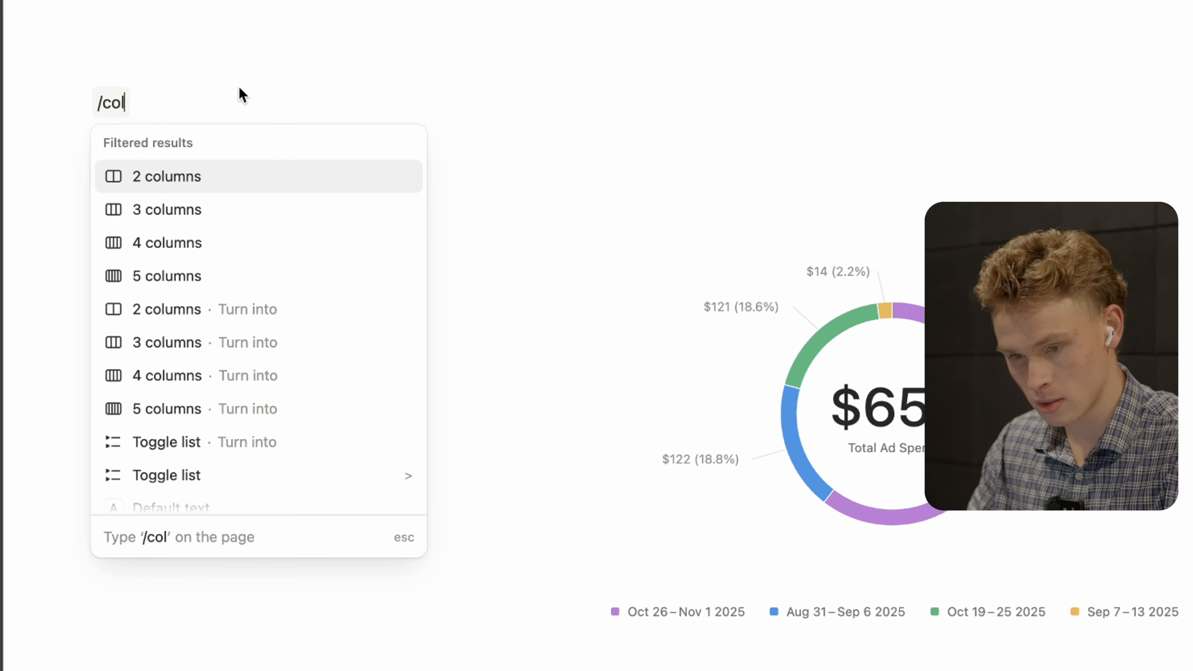
key("BackSpace")
key("BackSpace")
key("BackSpace")
key("BackSpace")
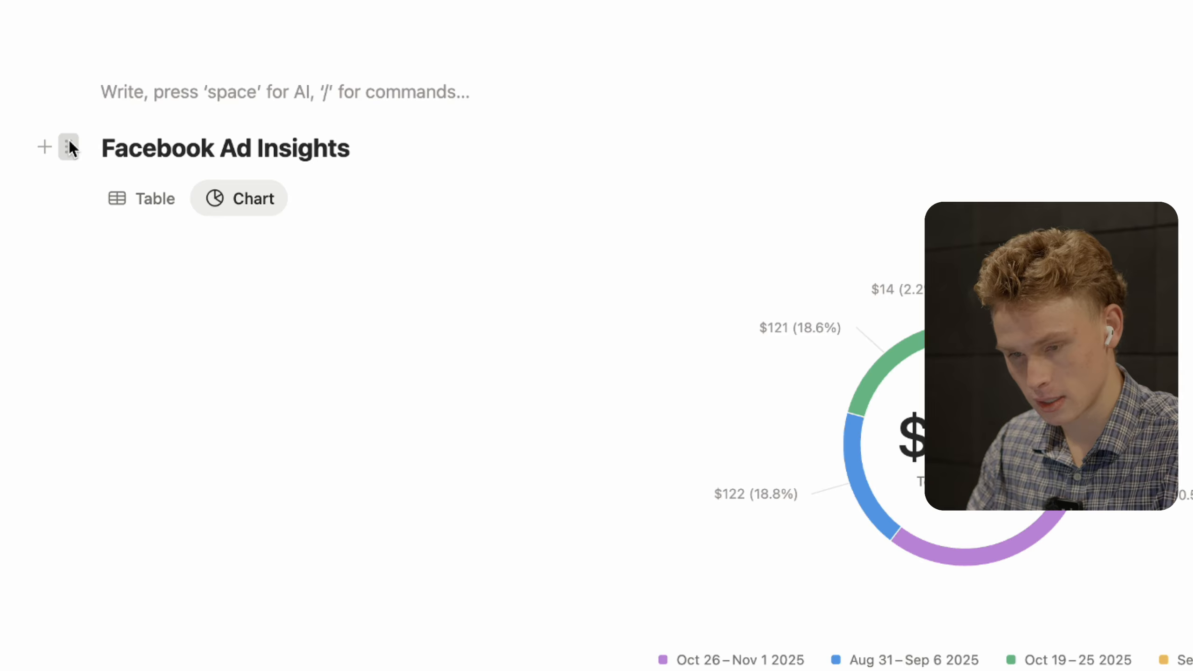
left_click_drag(68, 148, 112, 71)
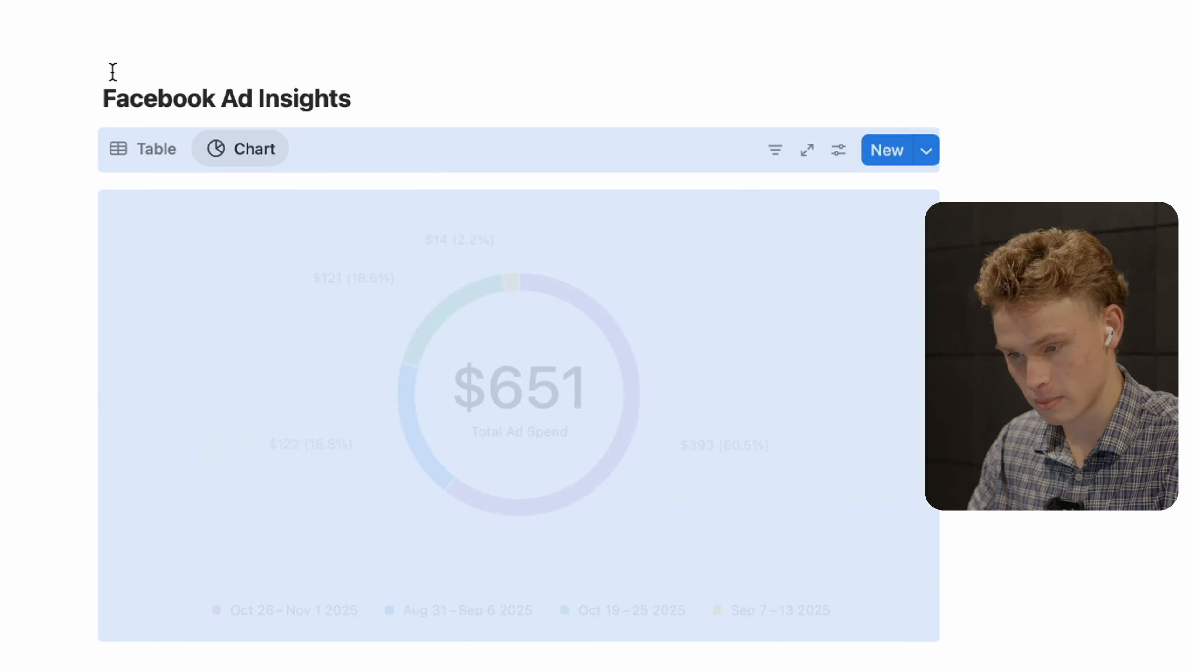
left_click(1080, 200)
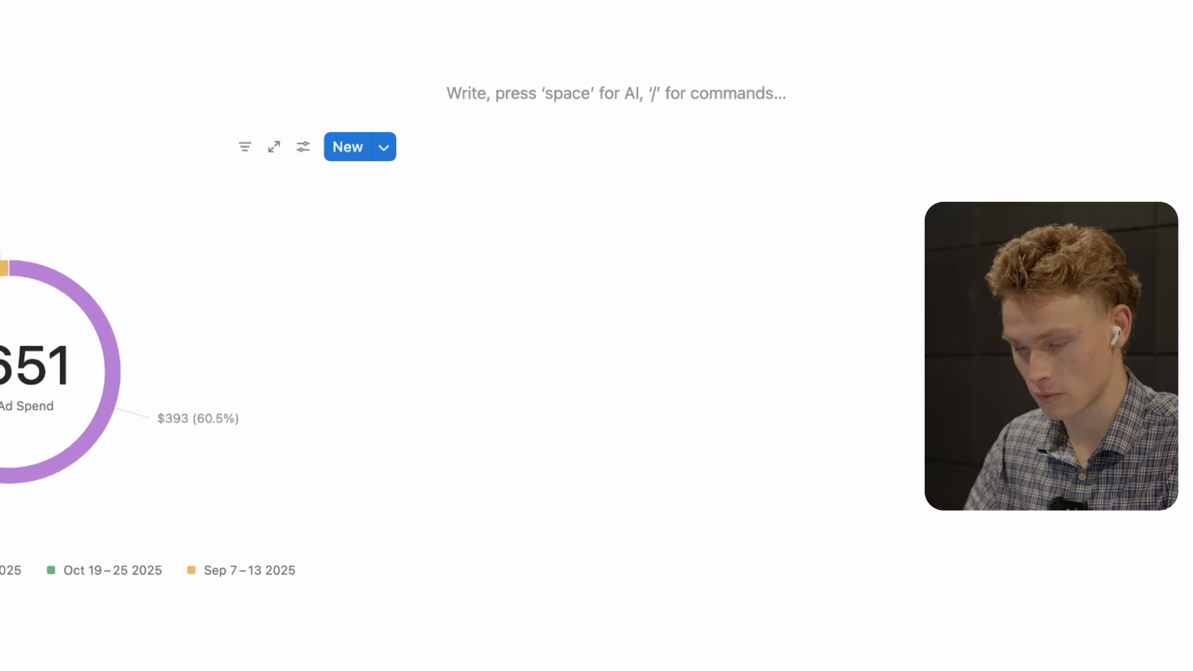
type("/")
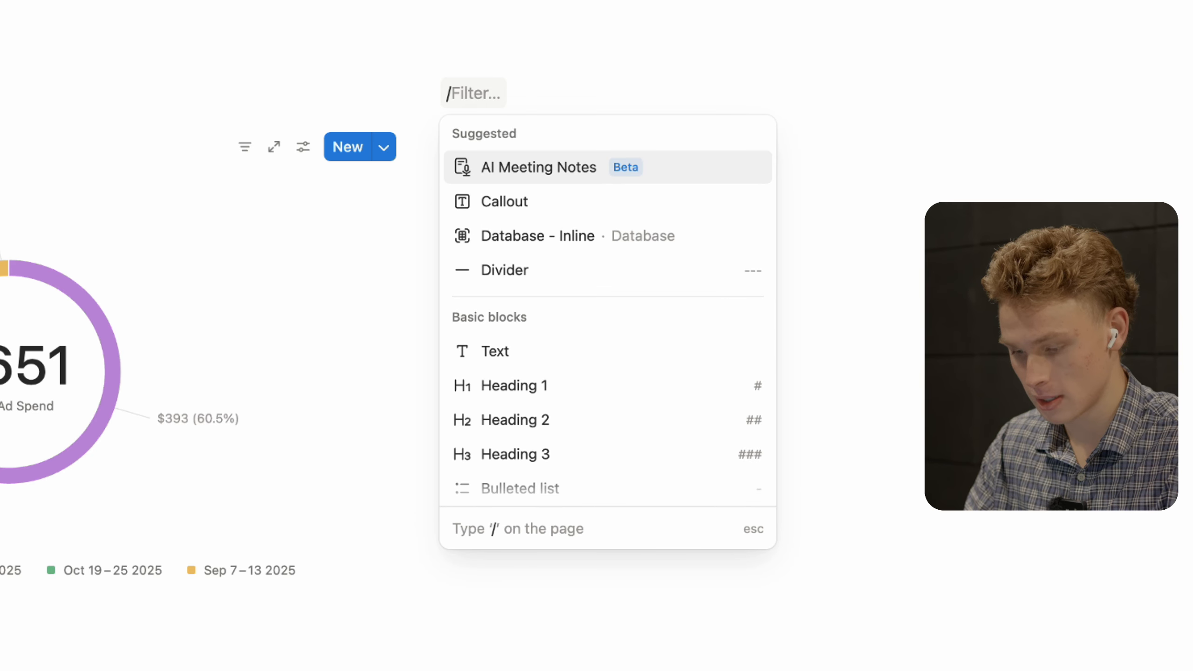
type("inli")
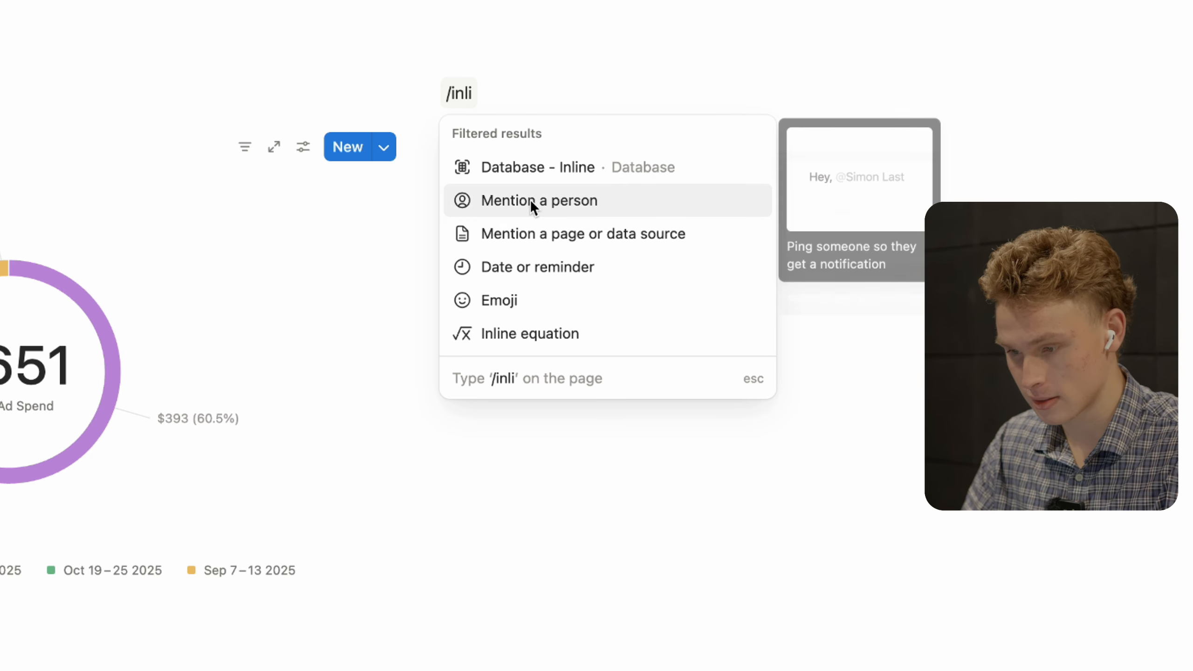
- Insert an inline database linked to Facebook Ad Insights and give it a new Chart view
left_click(535, 165)
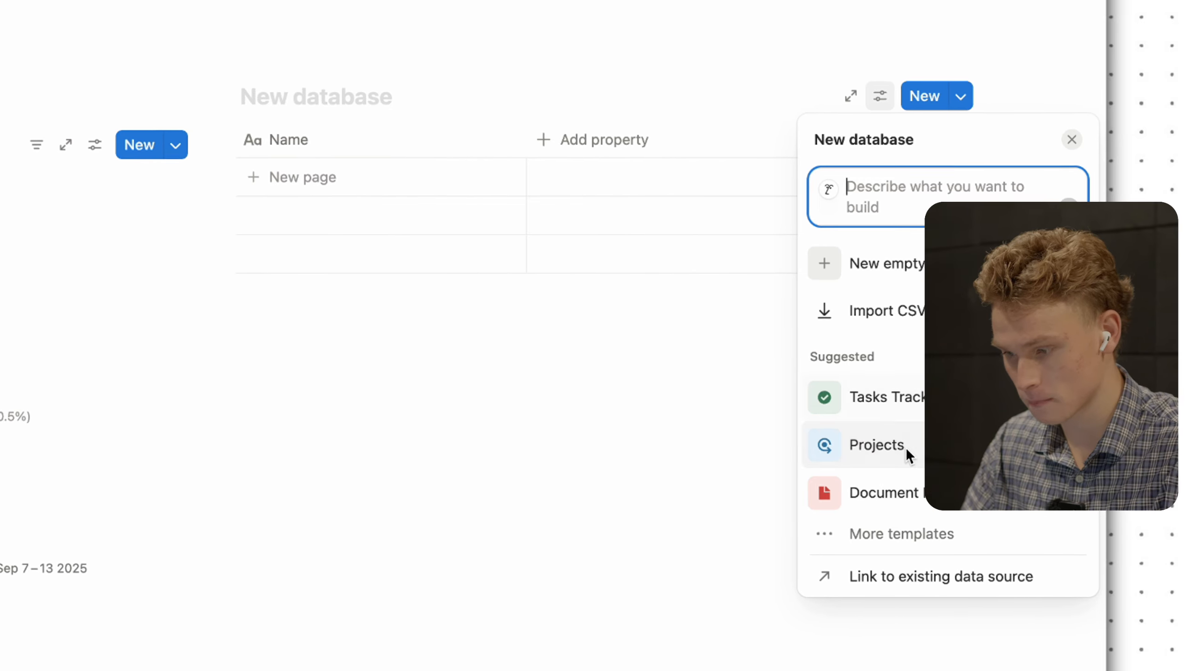
left_click(1016, 576)
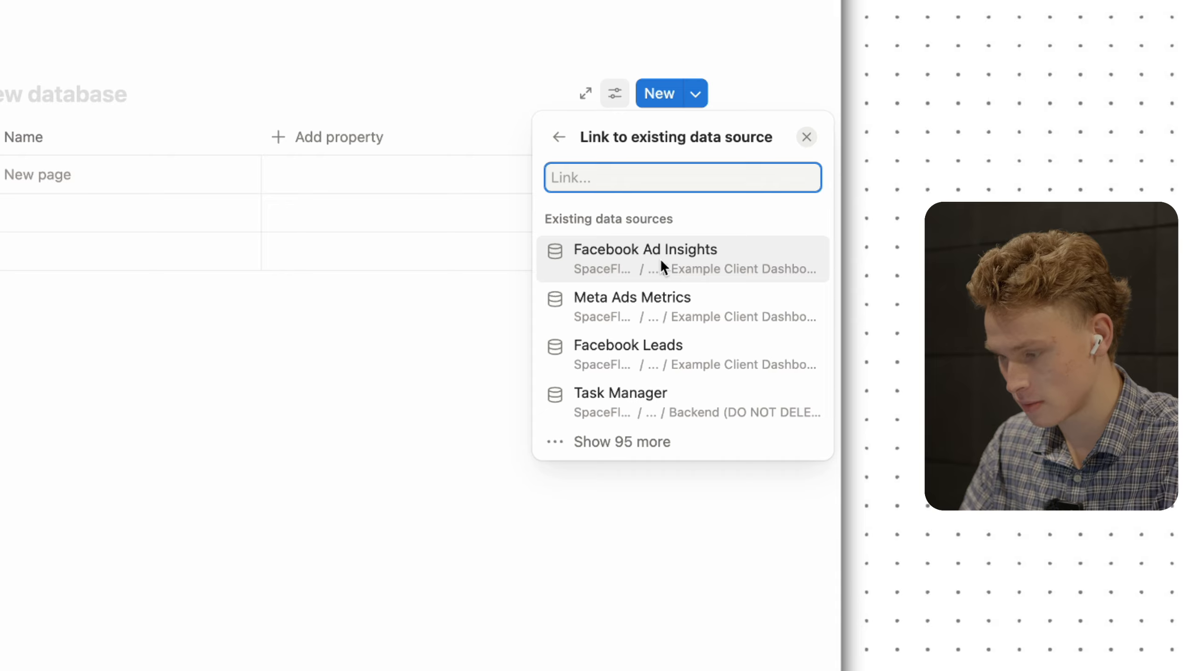
left_click(662, 264)
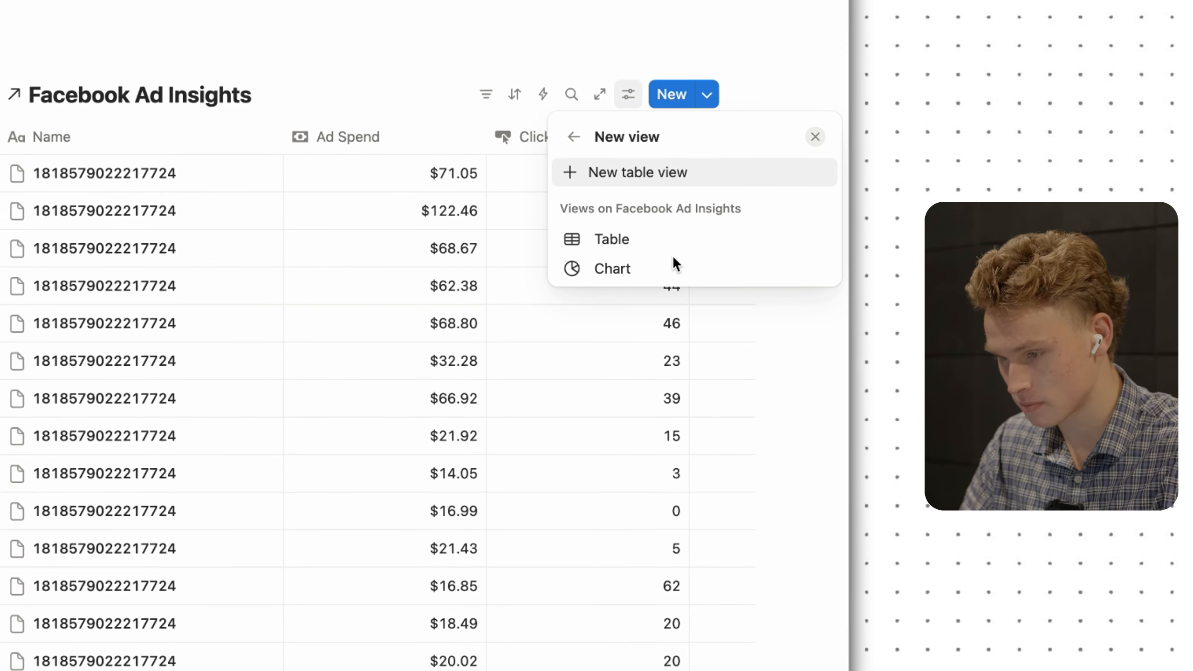
left_click(670, 243)
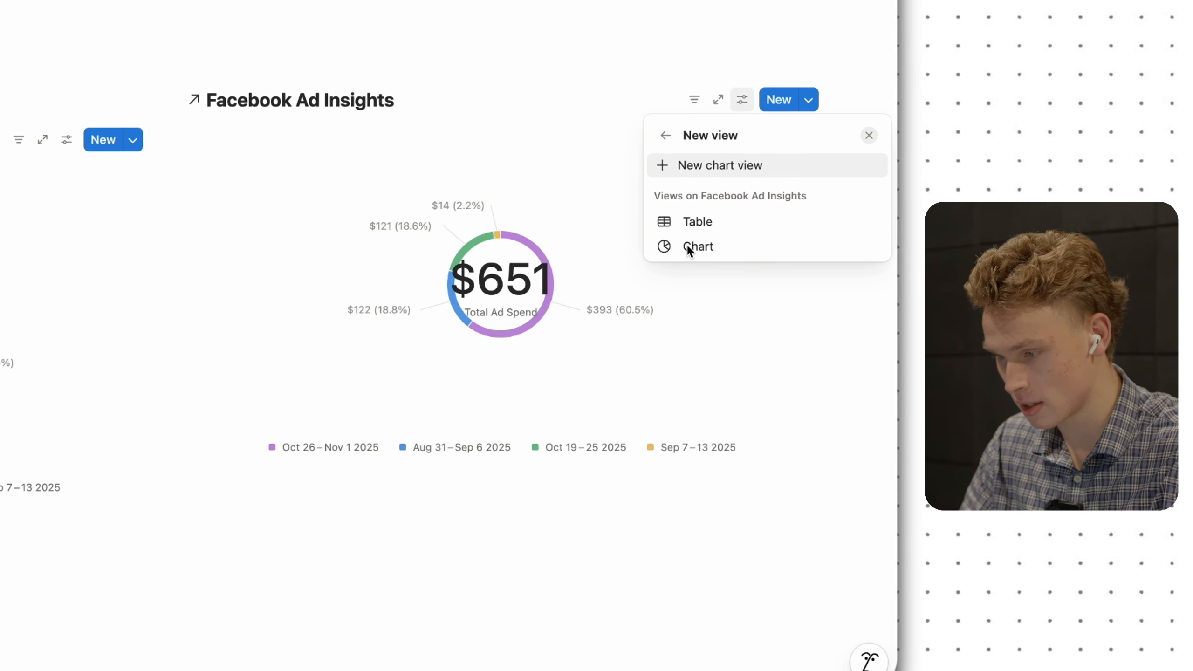
left_click(706, 222)
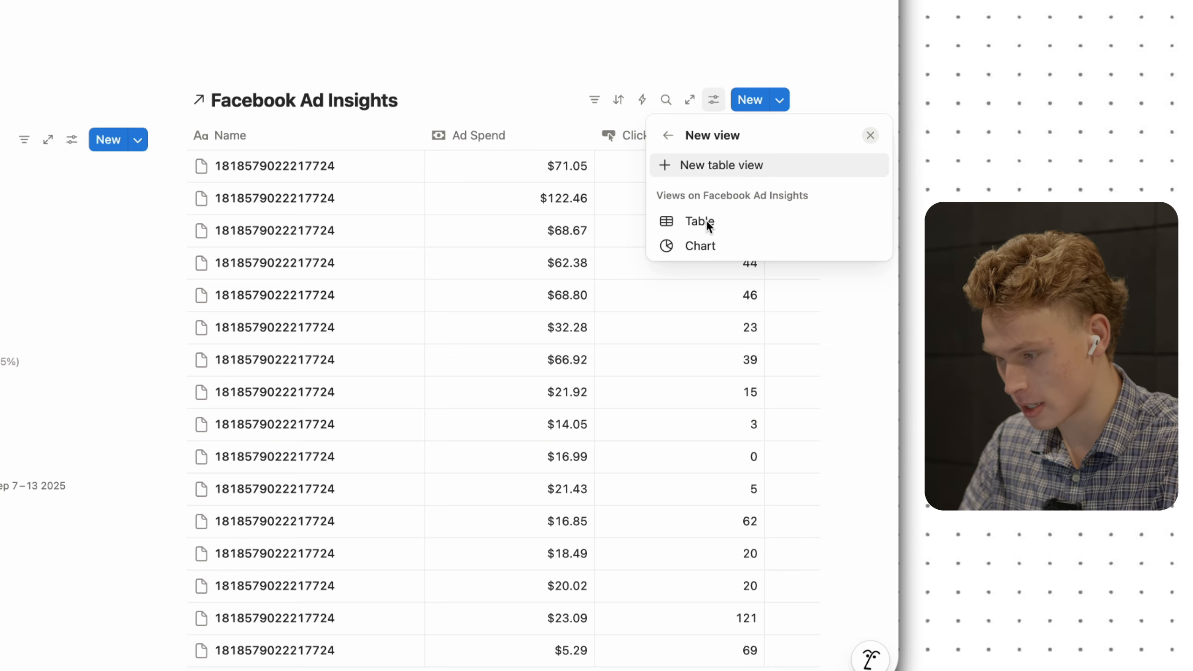
left_click(711, 161)
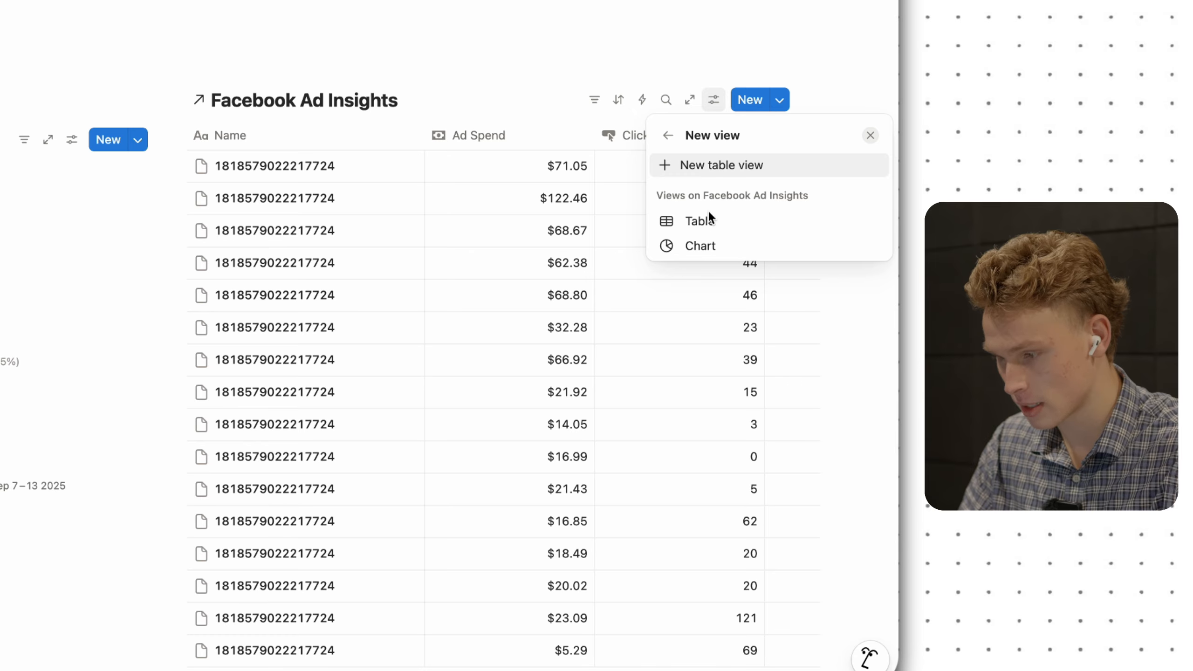
left_click(510, 103)
left_click(416, 102)
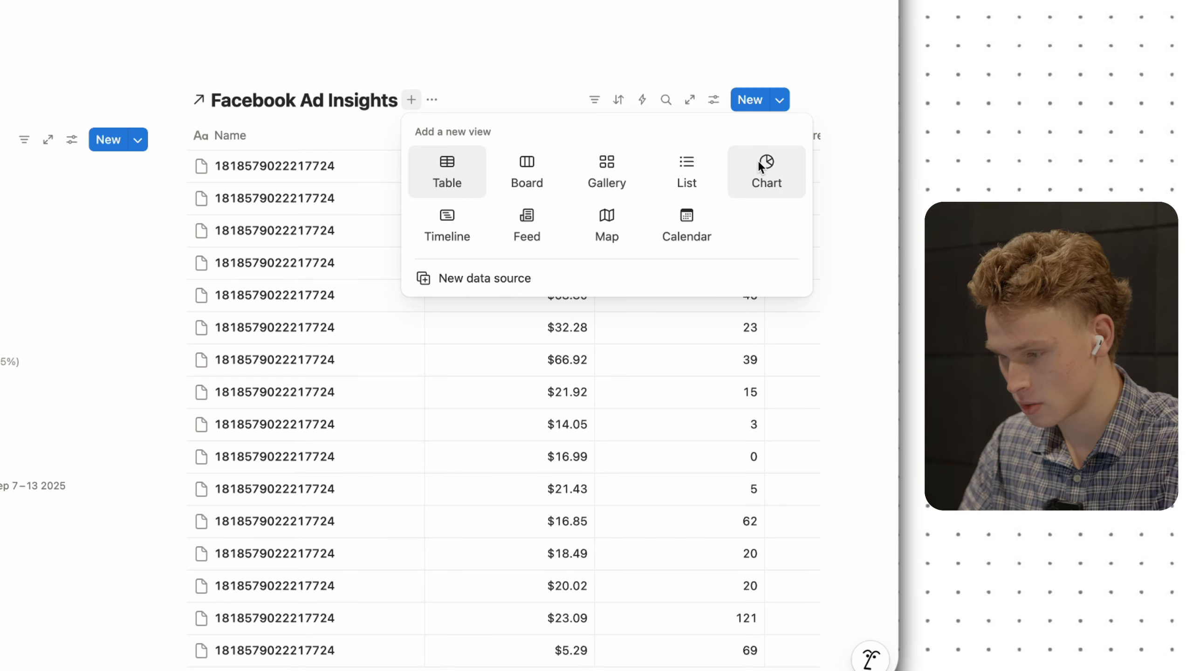
left_click(760, 167)
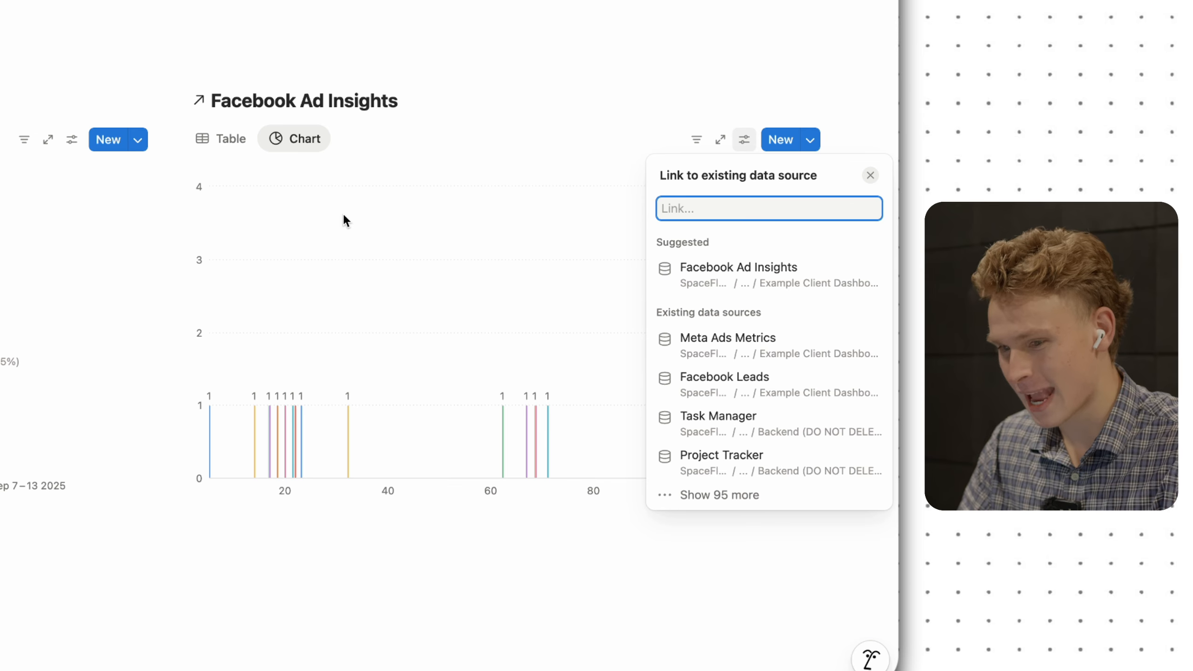
left_click(353, 145)
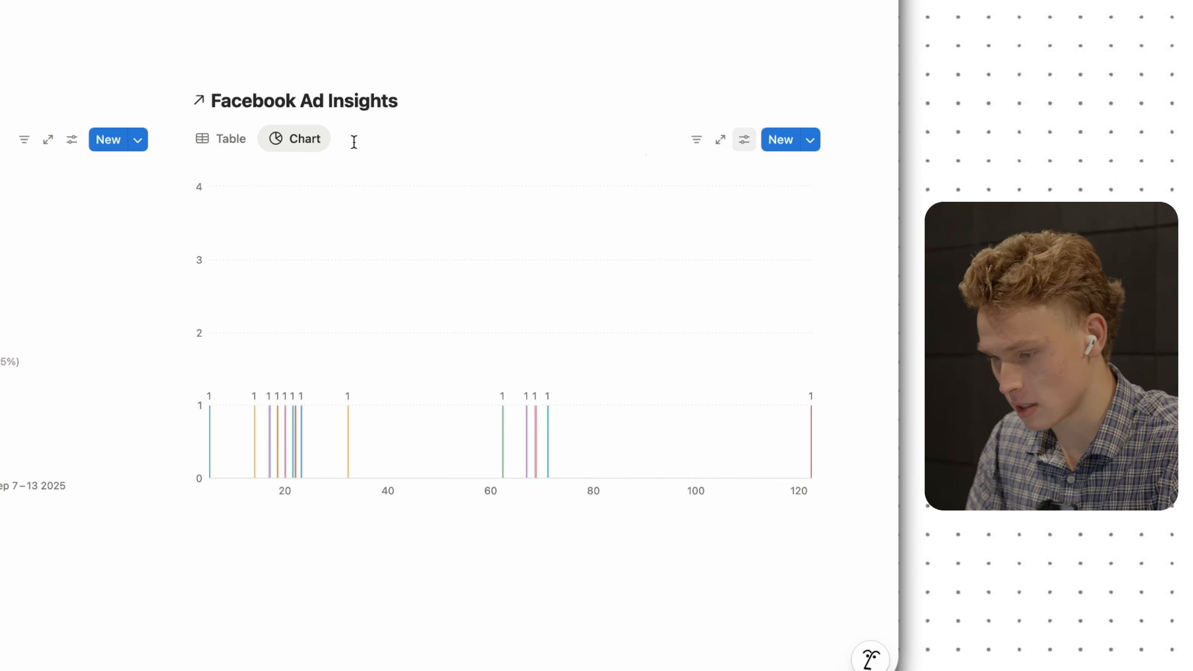
- Set the bar chart's X axis to Date and its Y axis to summed Clicks
left_click(743, 141)
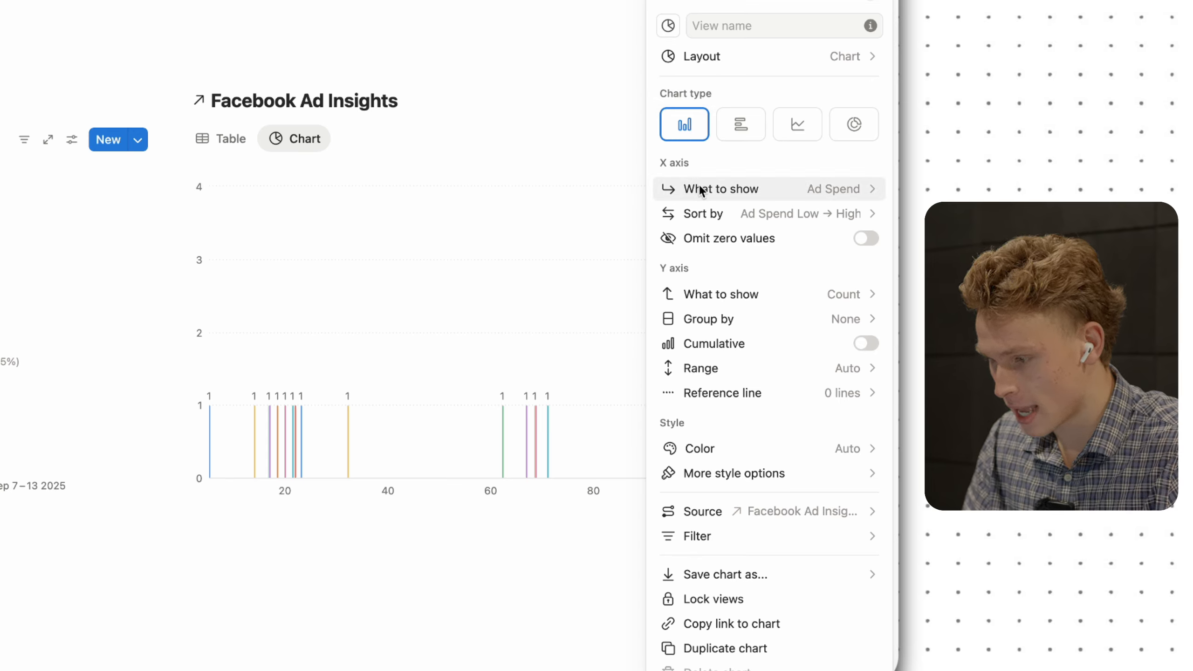
left_click(781, 189)
mouse_move(757, 267)
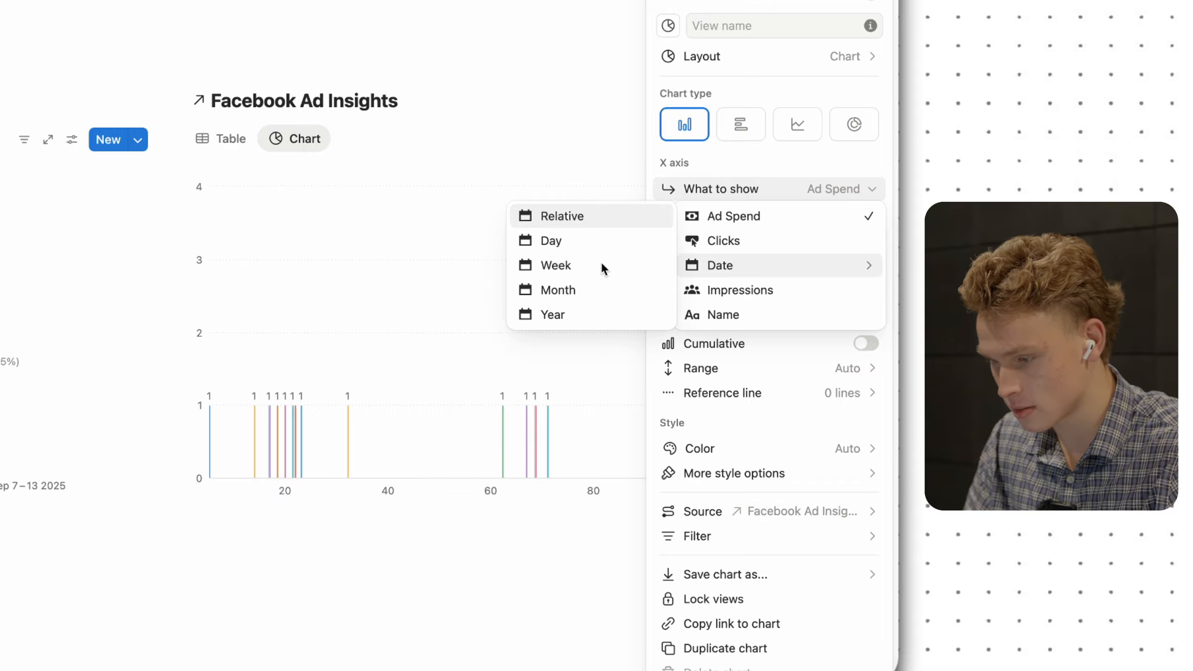
left_click(584, 245)
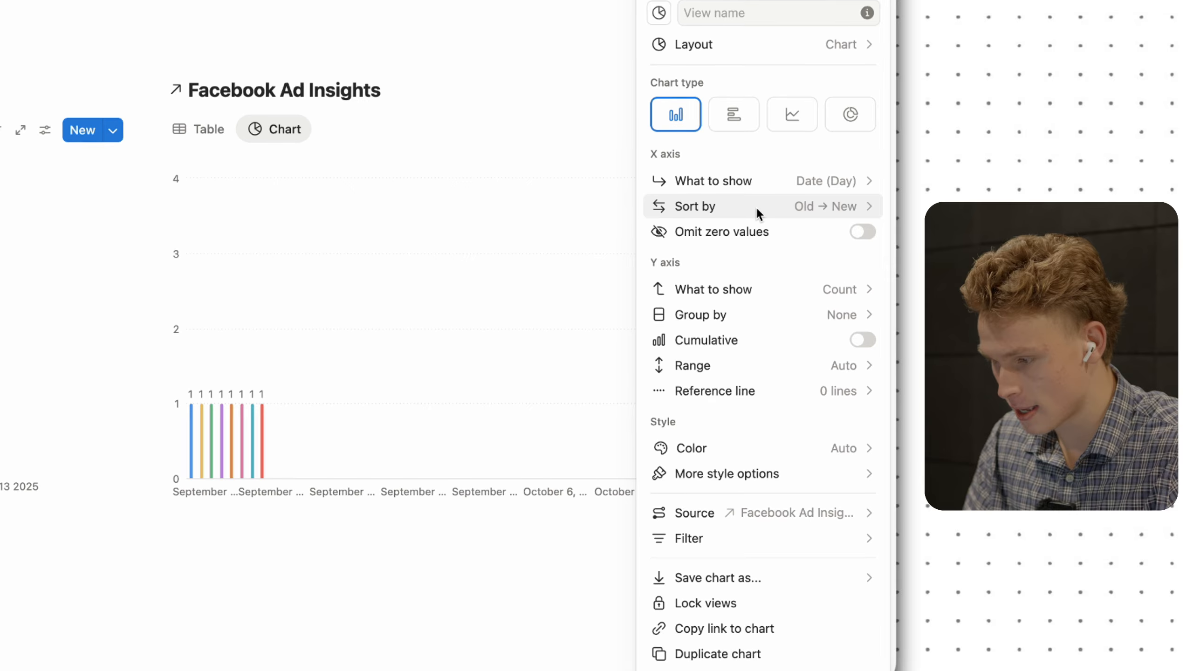
left_click(722, 249)
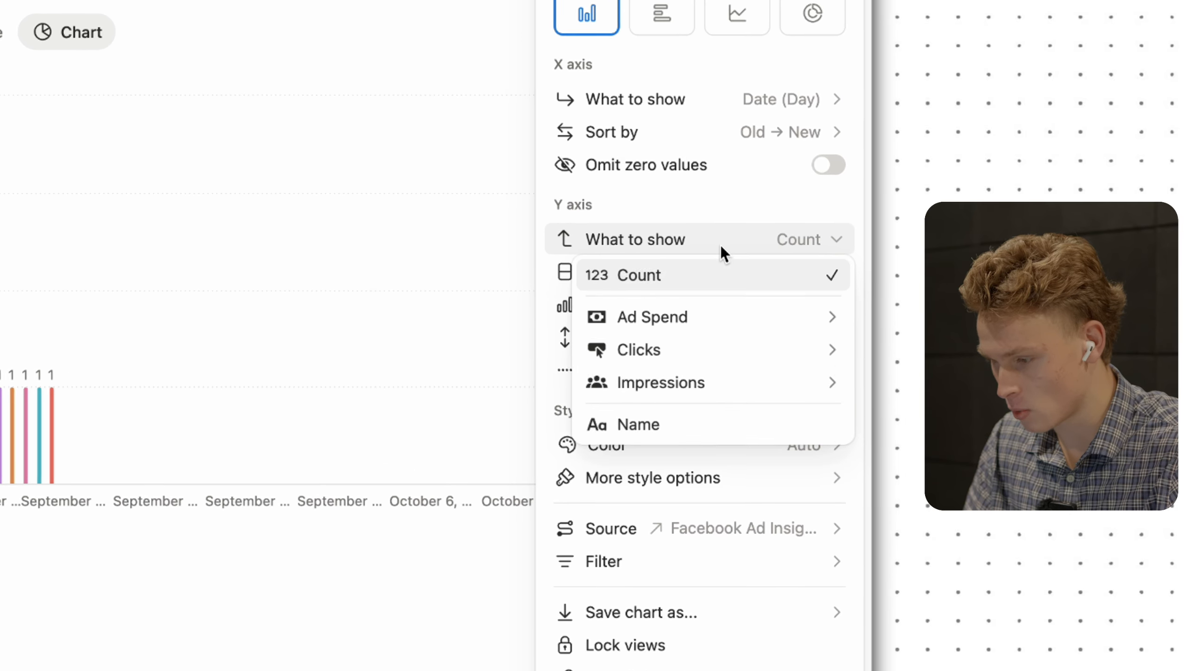
mouse_move(689, 313)
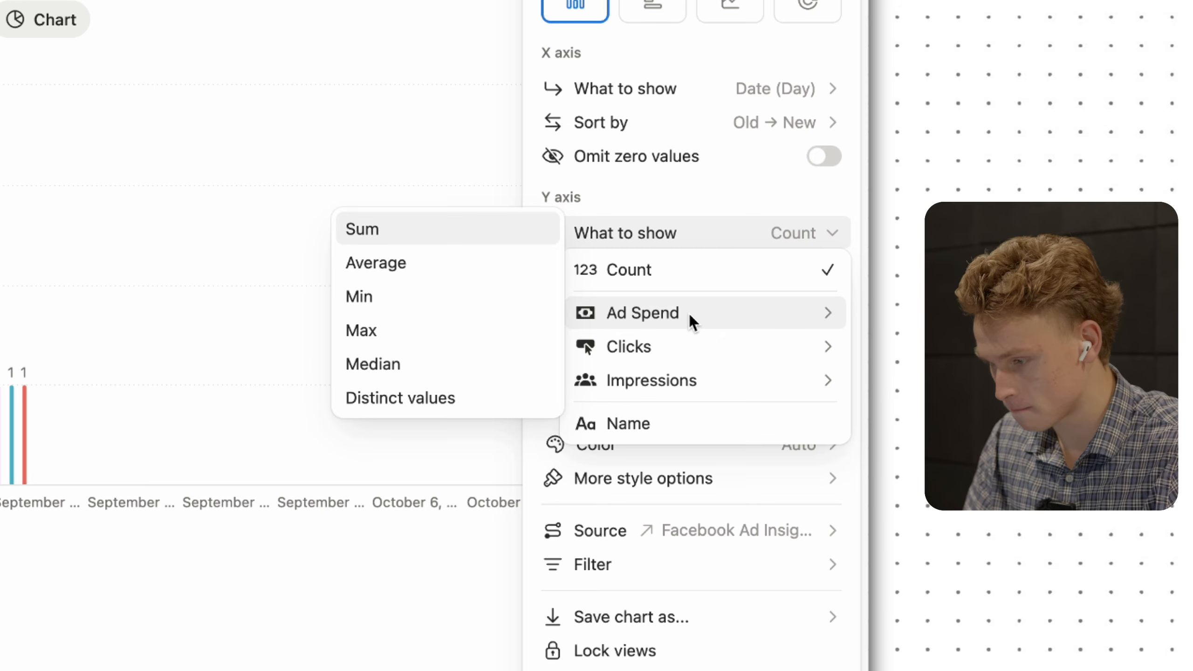
mouse_move(684, 343)
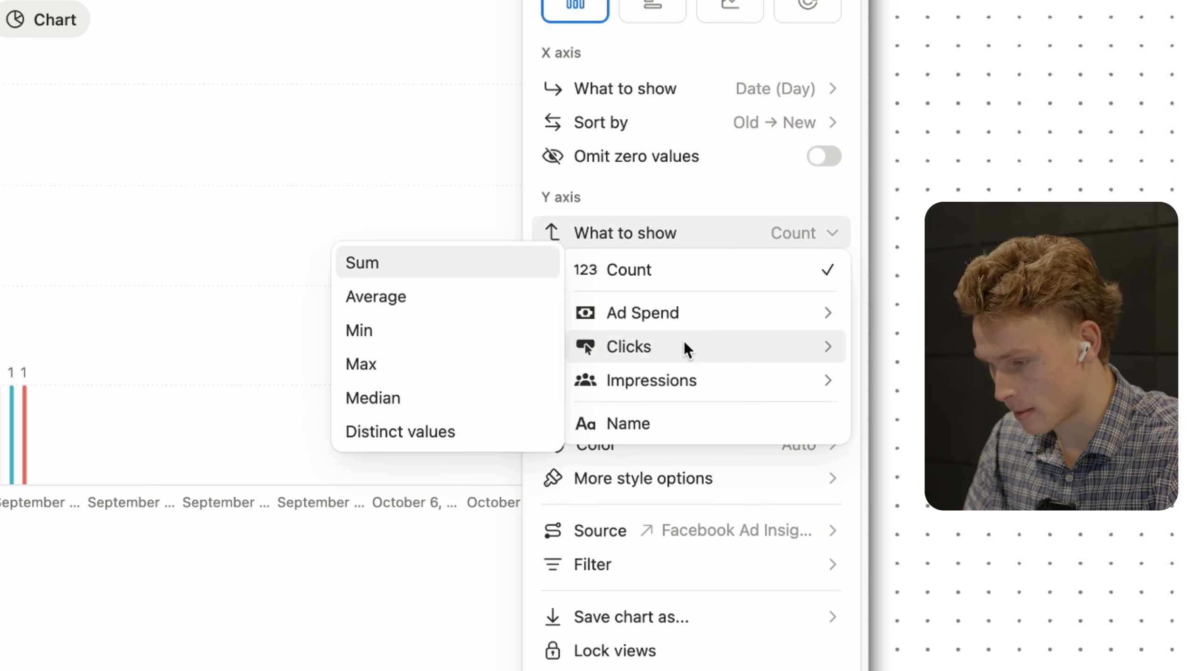
left_click(449, 266)
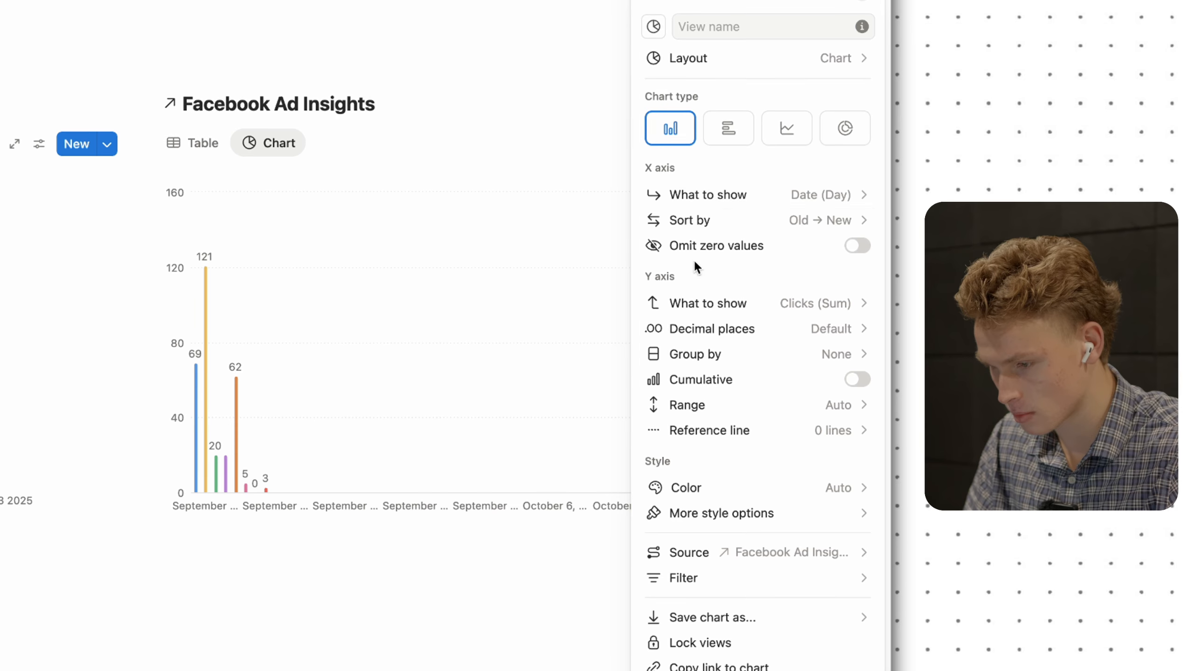
- Group the X-axis dates by month and switch the Y axis to summed ad spend
left_click(746, 194)
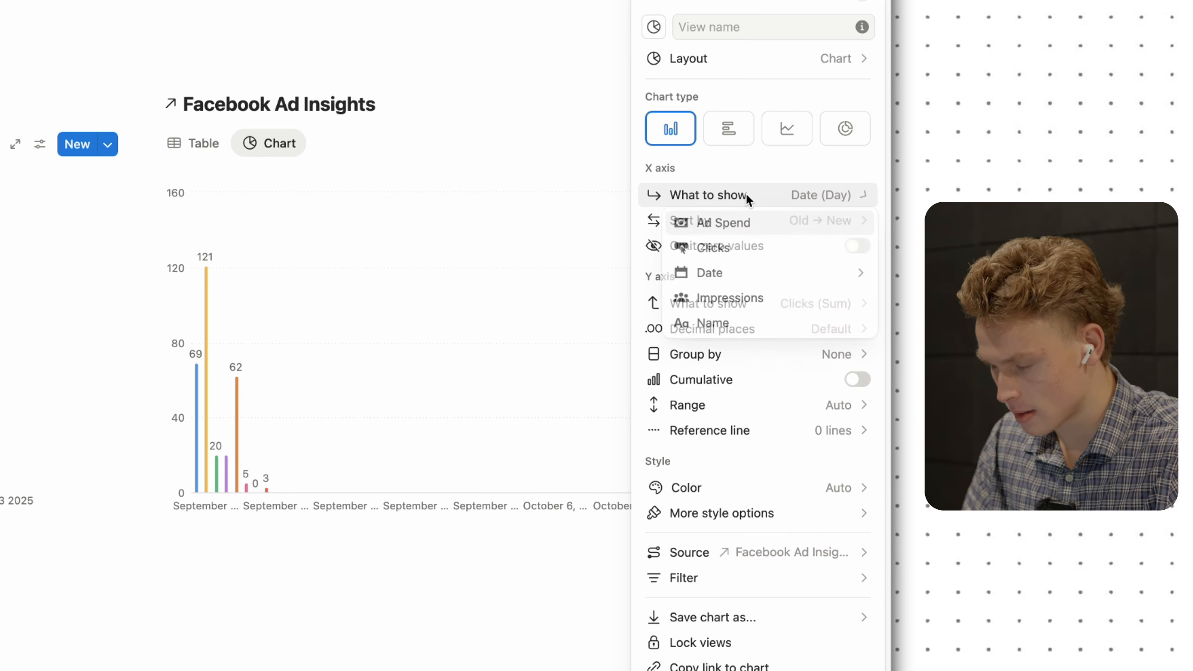
mouse_move(726, 273)
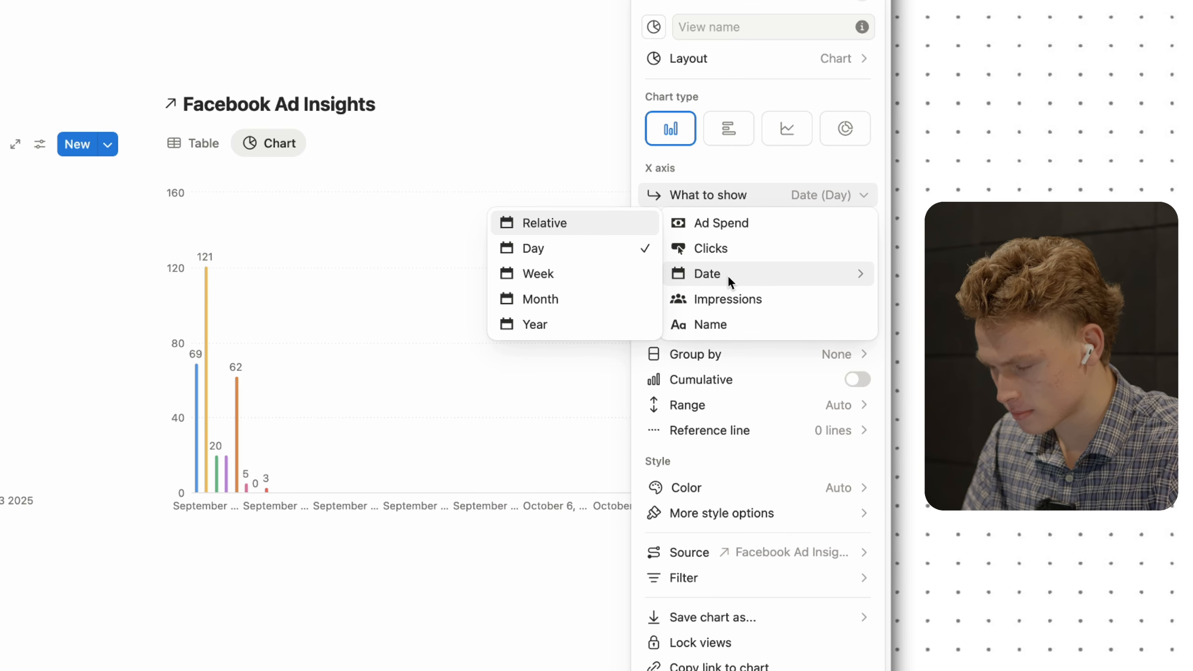
left_click(601, 299)
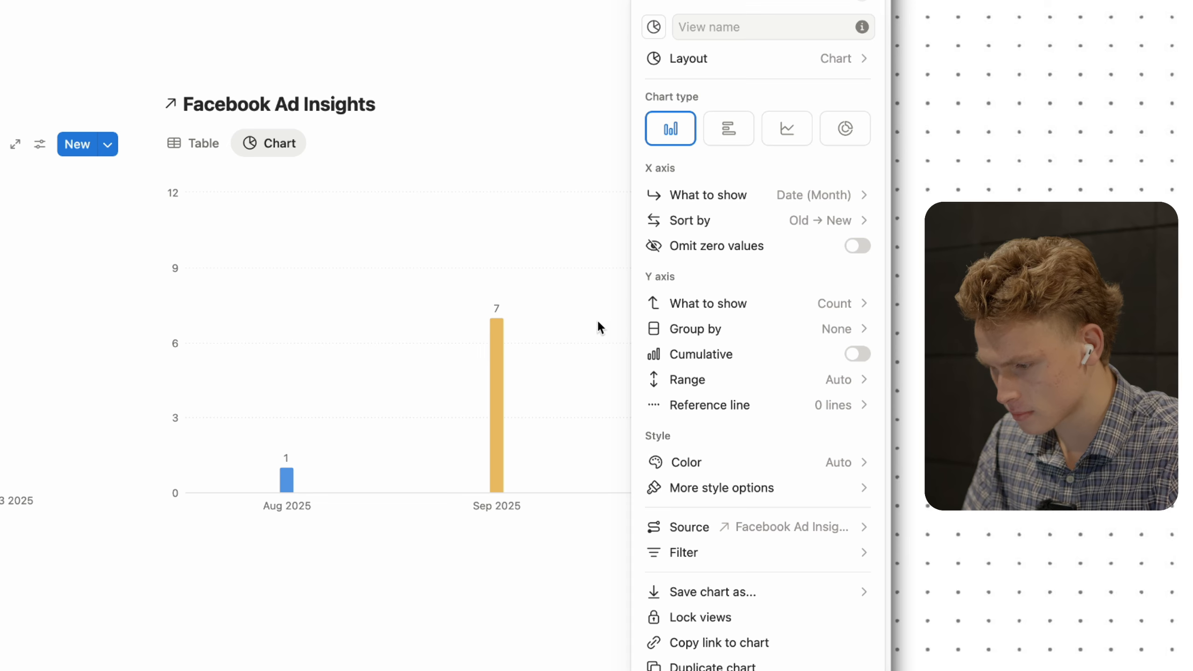
left_click(751, 306)
mouse_move(735, 364)
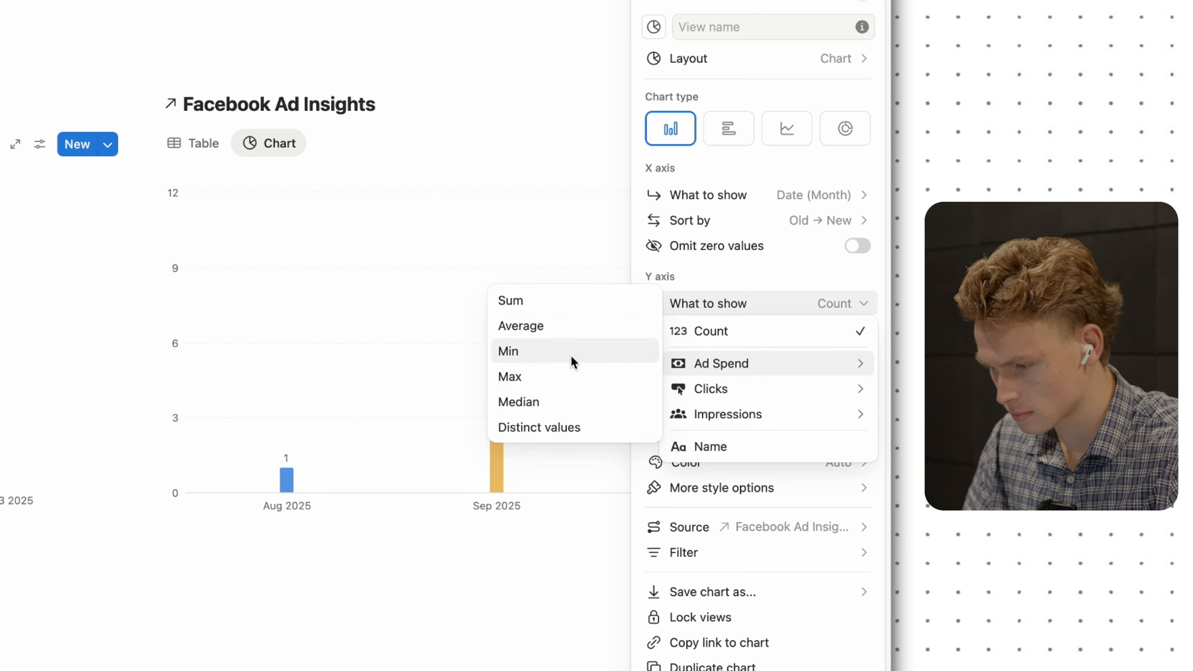
left_click(555, 306)
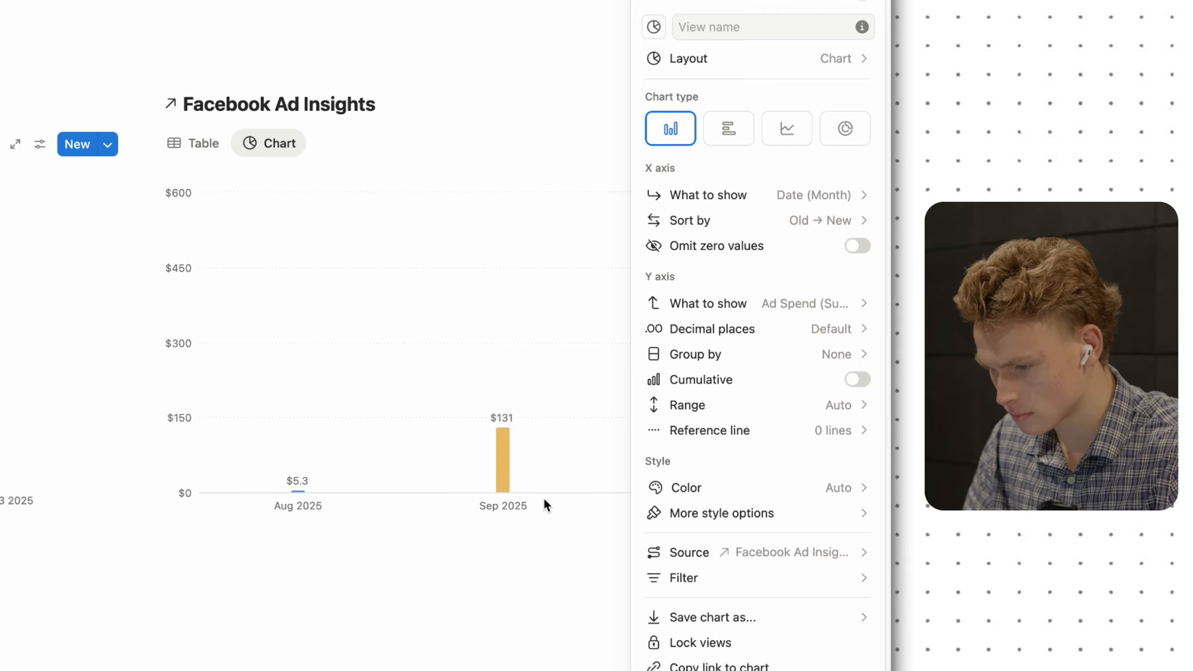
left_click(528, 525)
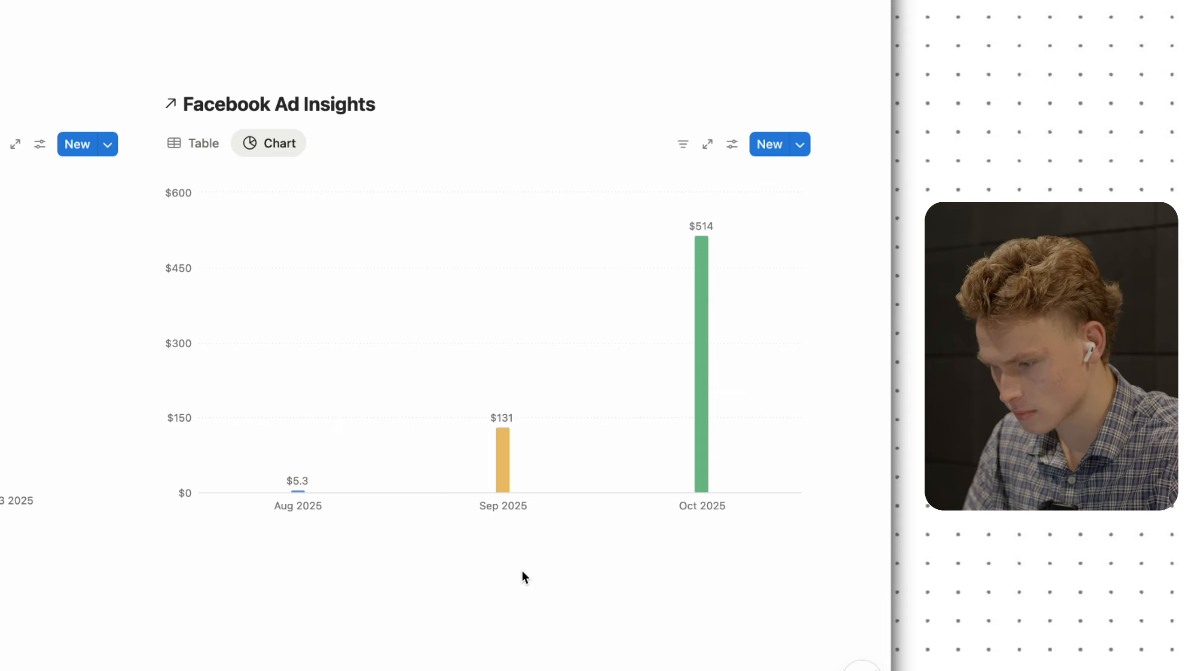
- Switch the Y axis back to summed Clicks, giving monthly bars of 69, 231 and 315
left_click(731, 144)
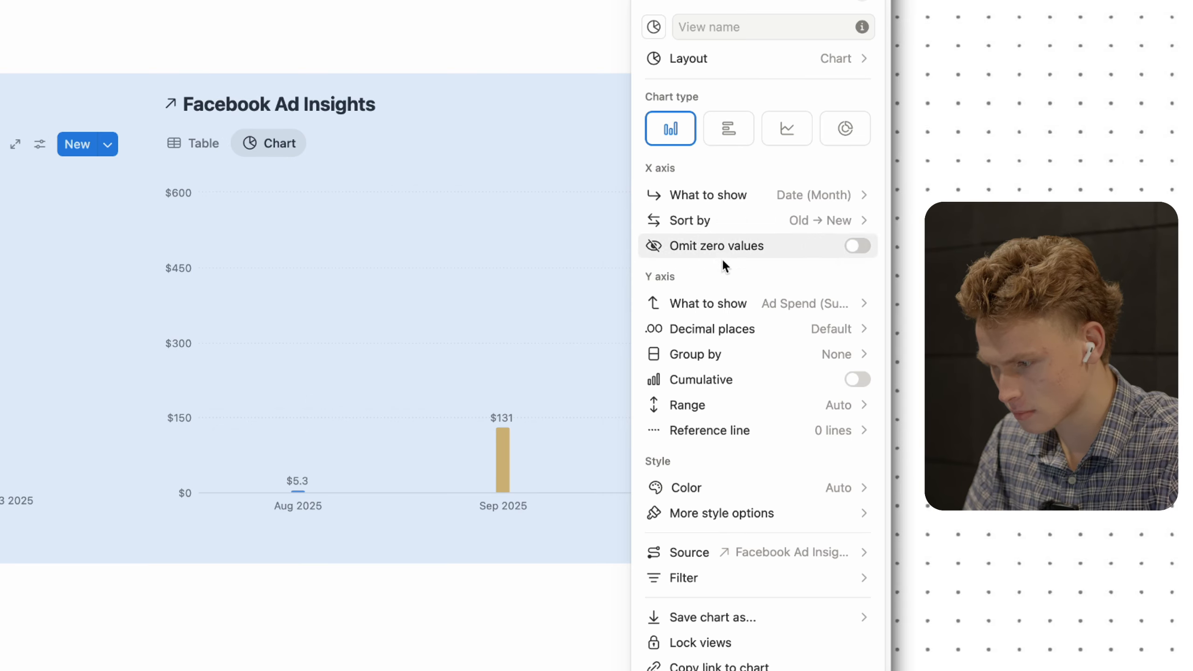
left_click(723, 300)
mouse_move(678, 391)
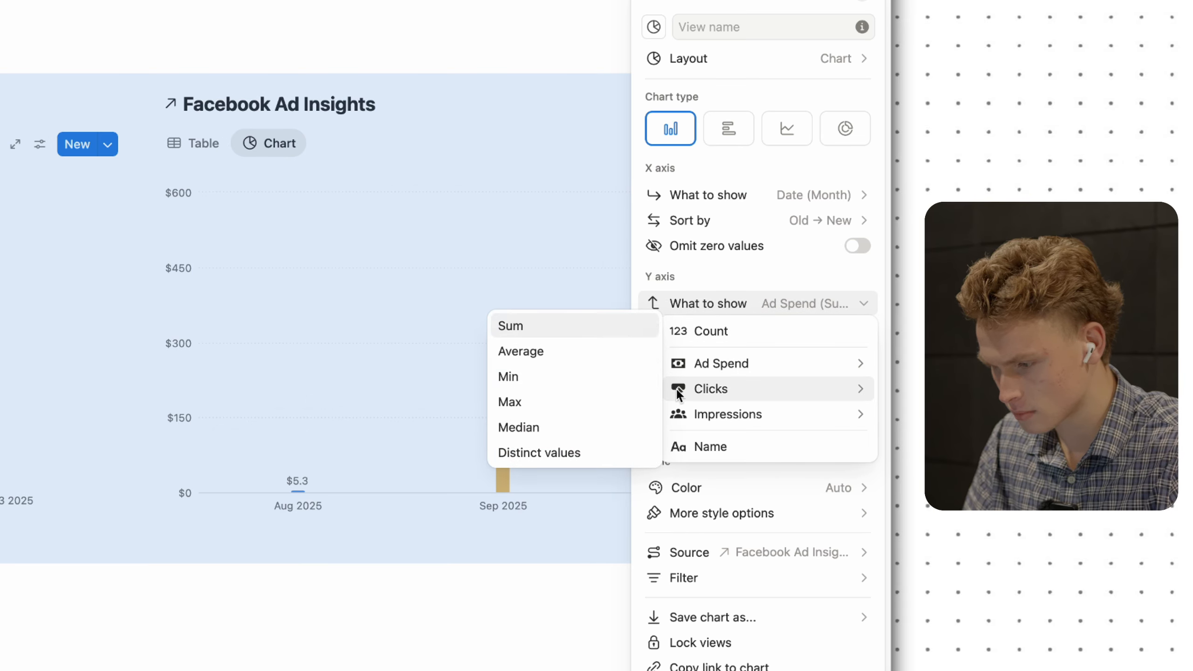
left_click(574, 323)
left_click(532, 551)
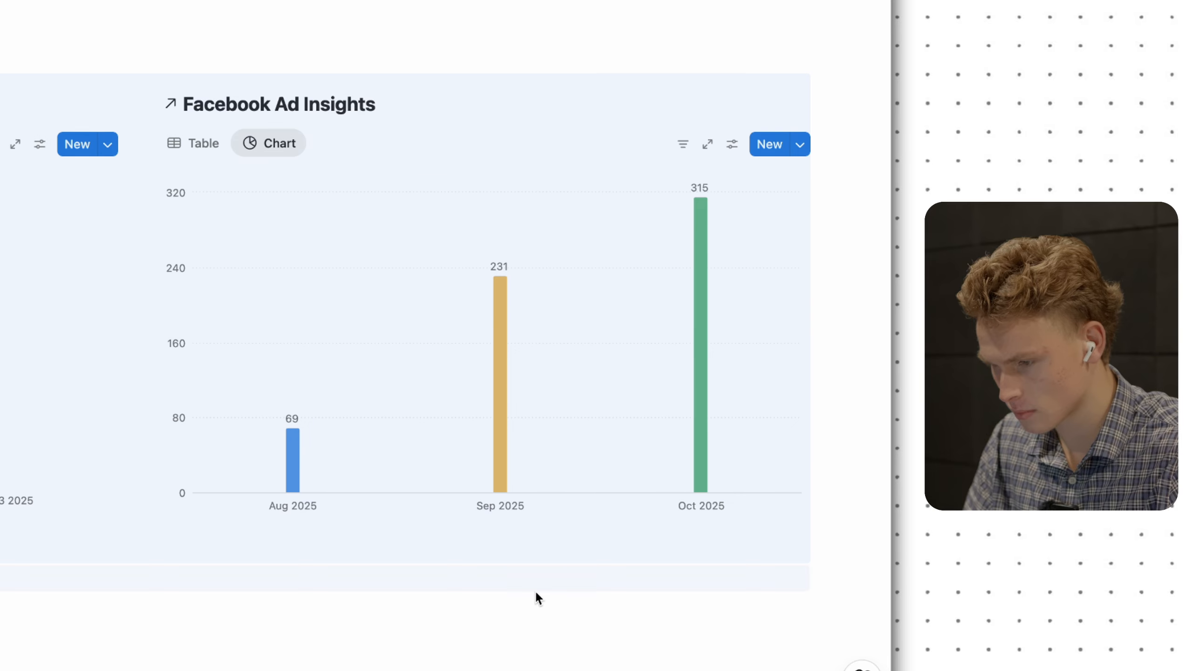
- Delete the bar-chart block's Table view and hide its database title
scroll(556, 540, "up", 2)
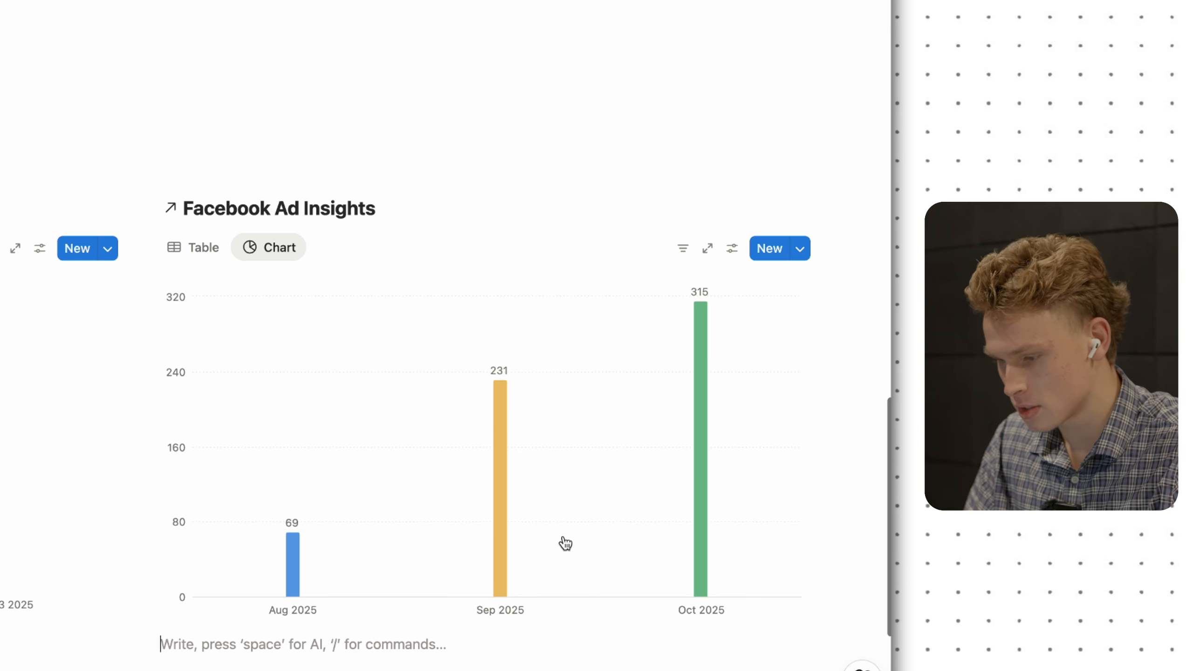
scroll(546, 533, "down", 2)
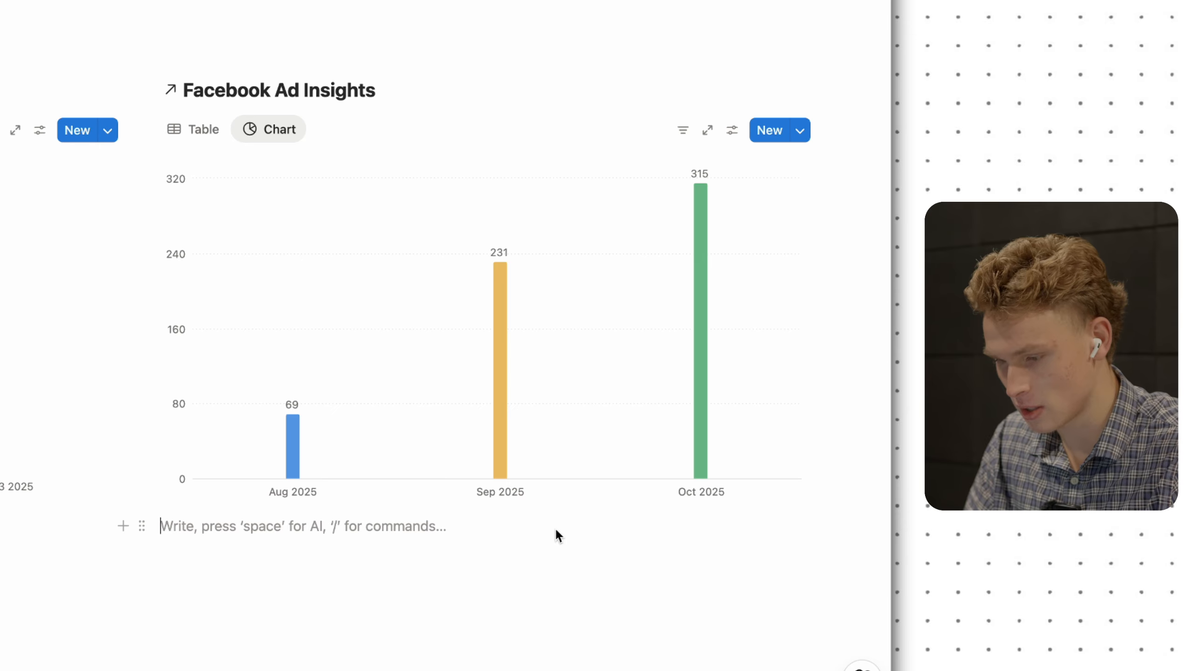
mouse_move(298, 463)
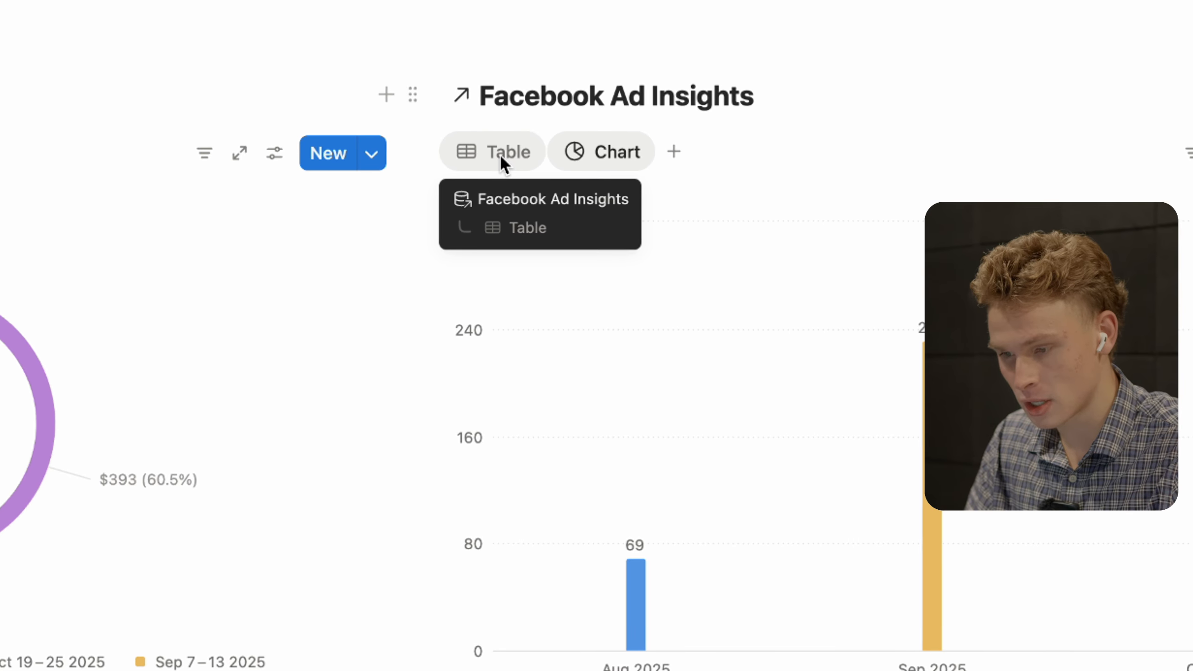
left_click(499, 153)
left_click(521, 477)
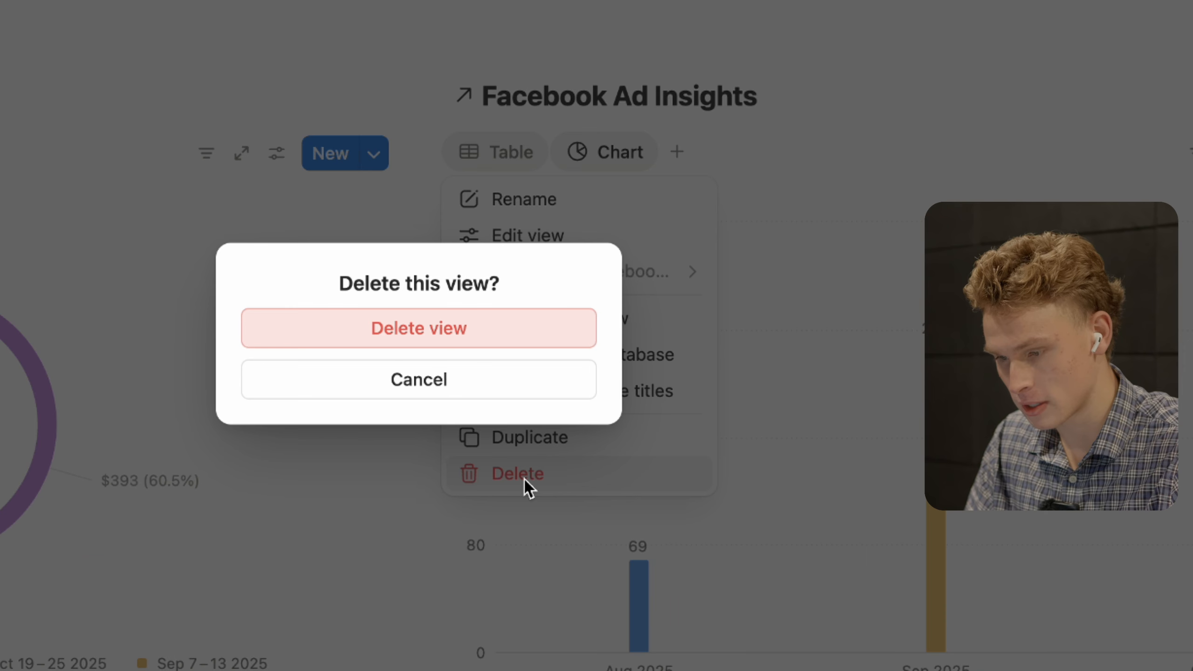
left_click(491, 325)
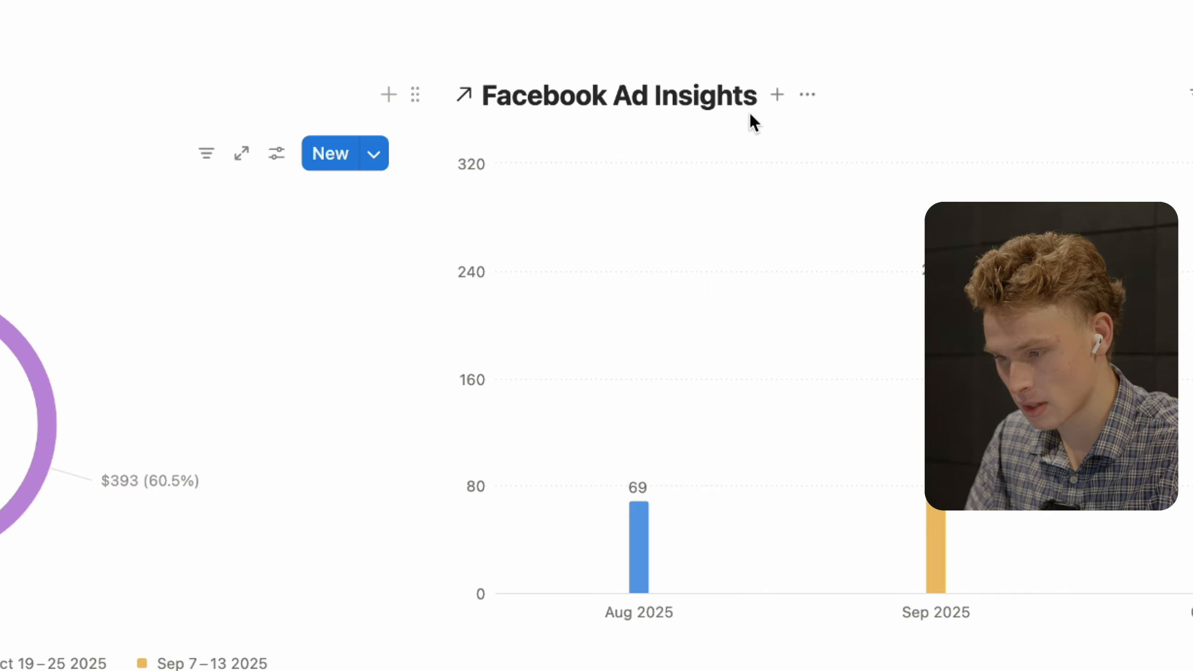
left_click(797, 95)
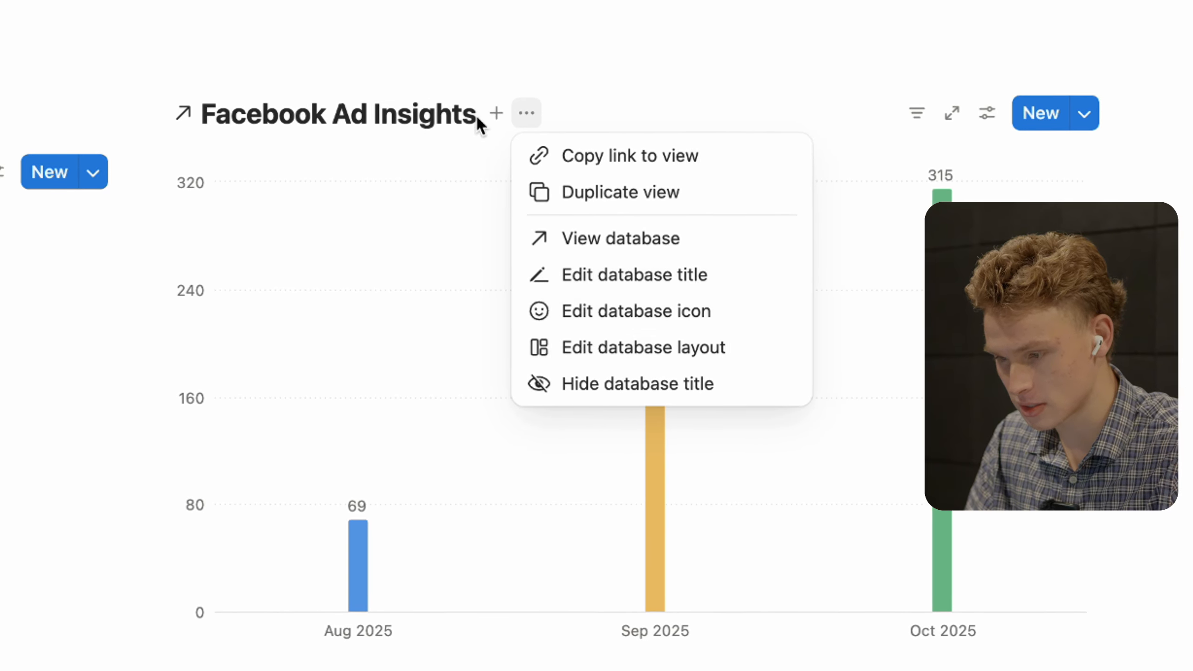
left_click(581, 386)
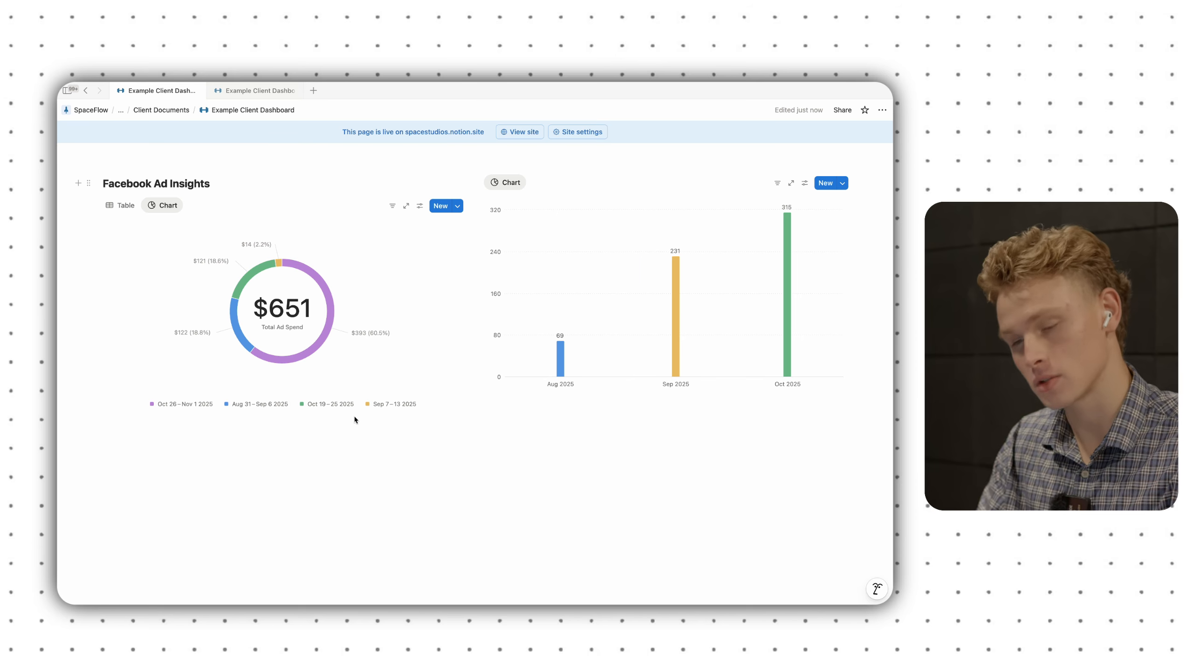
- Add a 3-column layout with the spend donut in column one and the clicks bar chart in column two
left_click(186, 486)
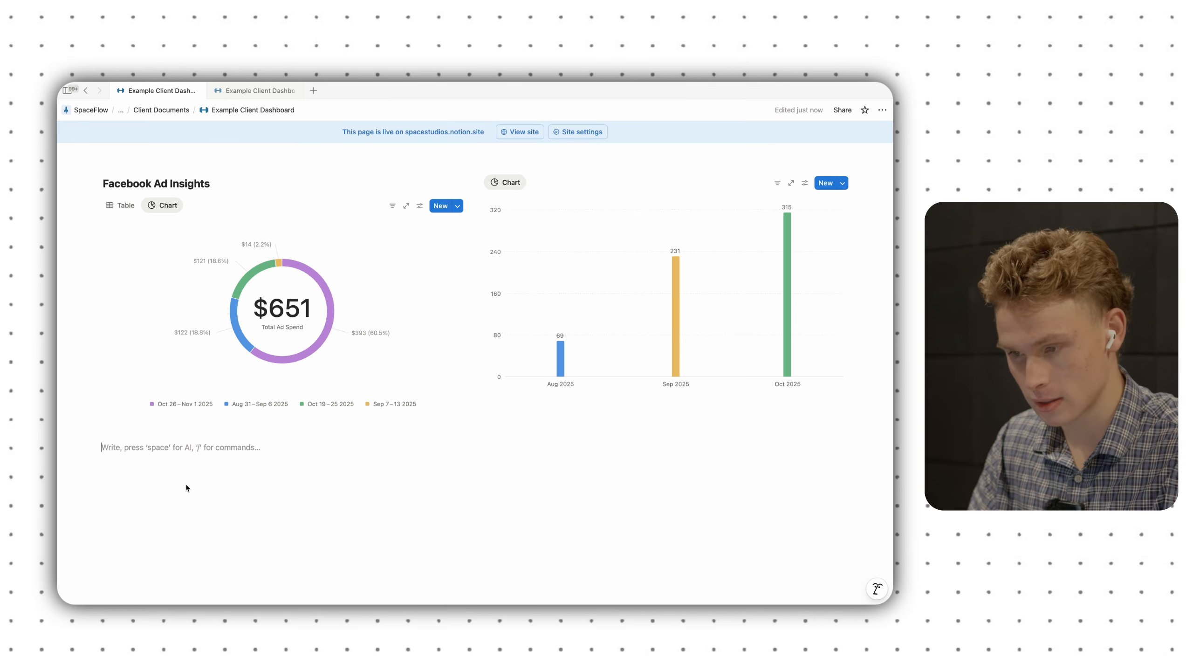
scroll(186, 484, "up", 3)
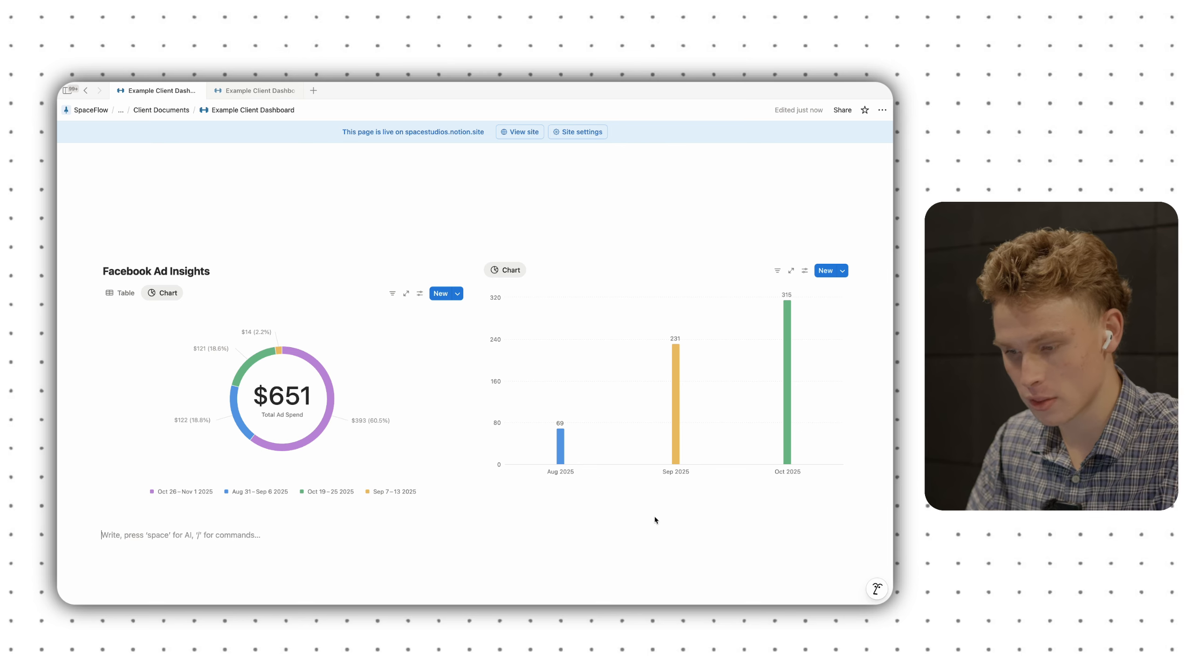
scroll(735, 538, "down", 3)
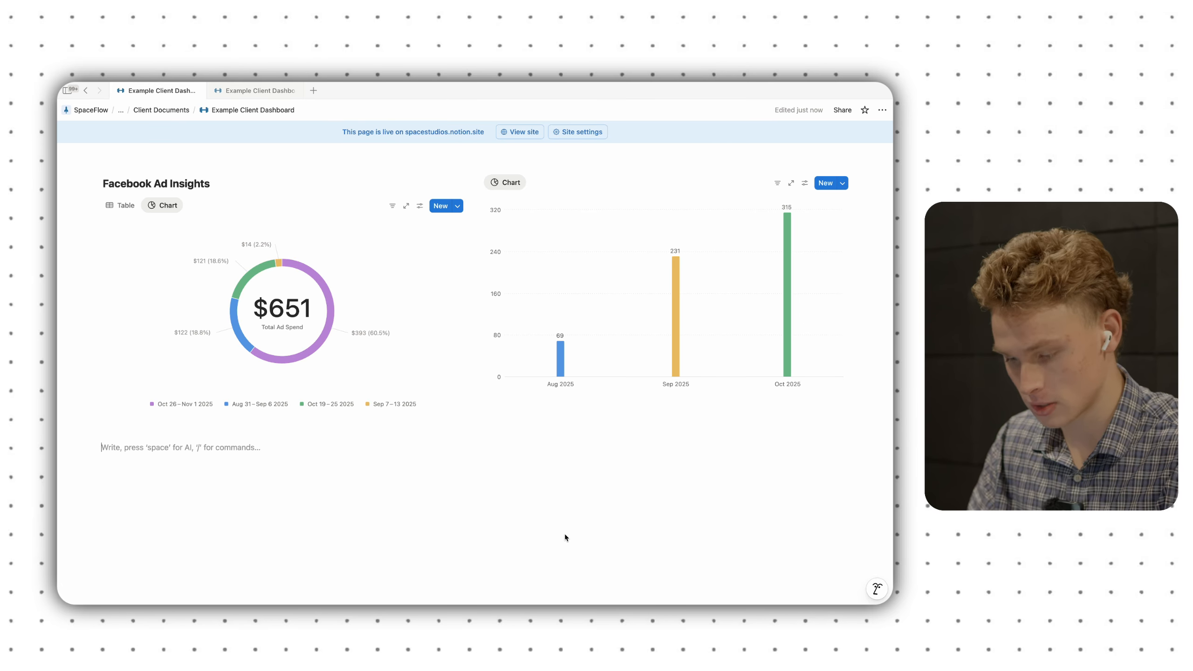
type("/col")
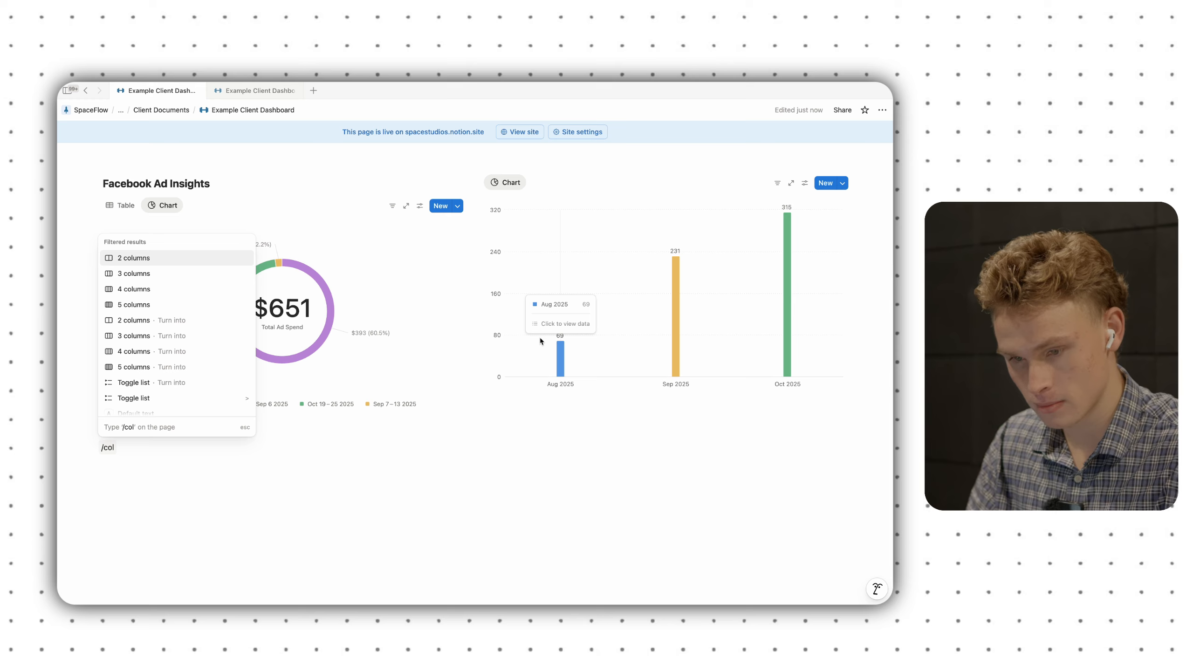
left_click(142, 275)
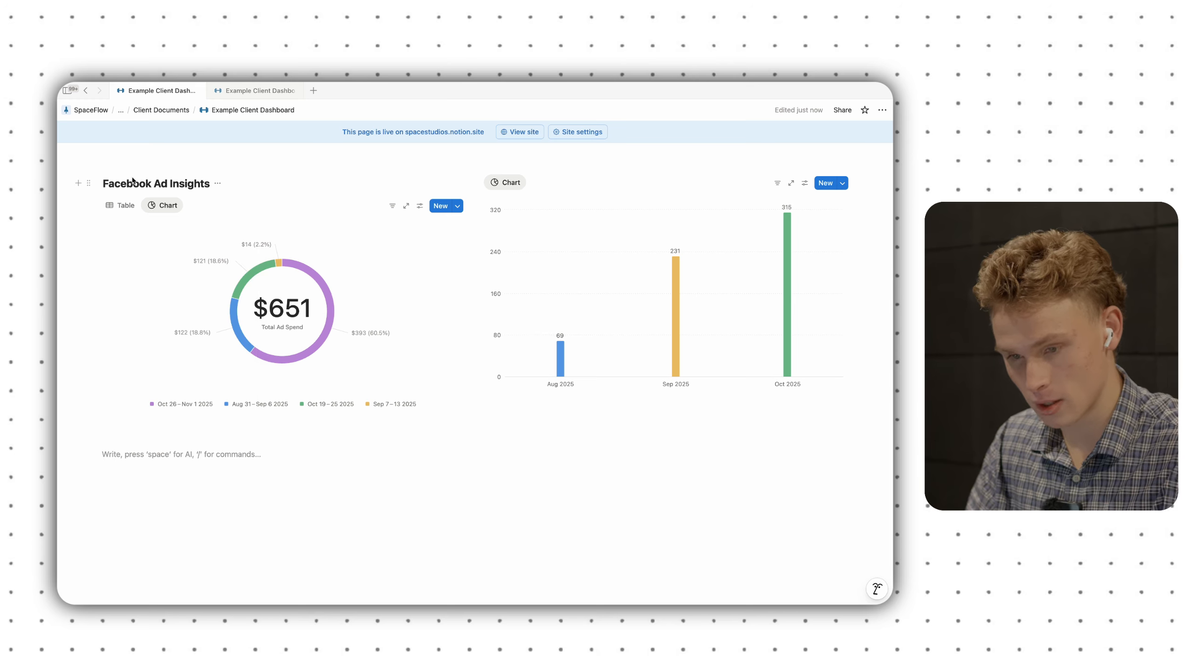
left_click_drag(89, 183, 116, 447)
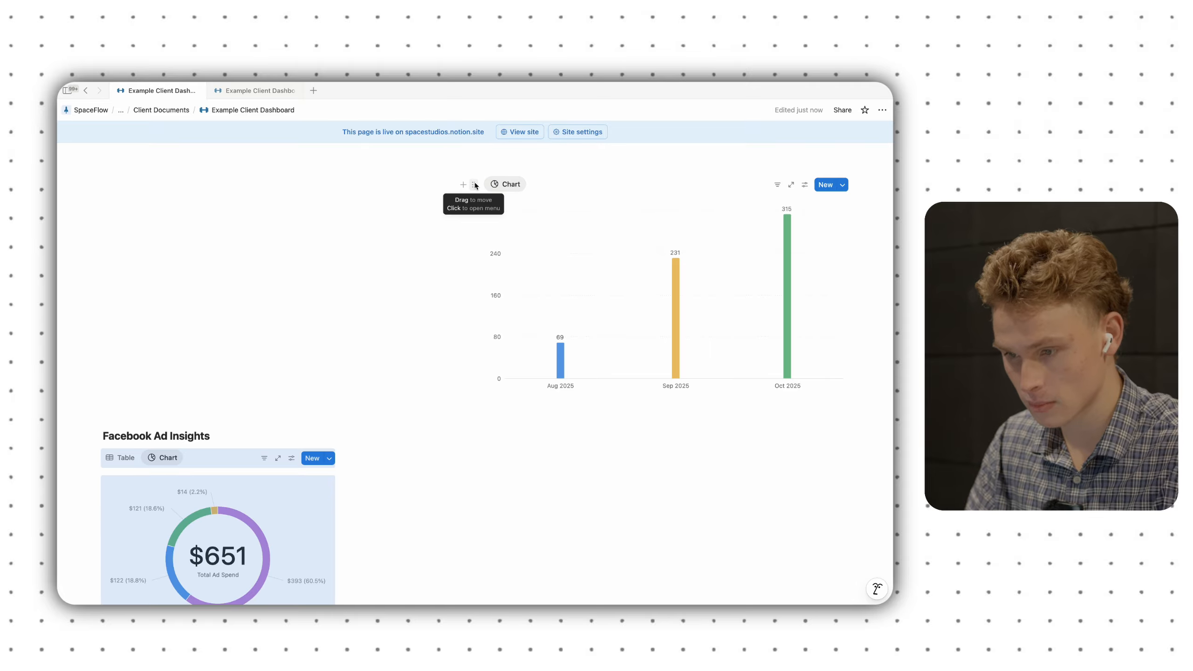
left_click_drag(474, 182, 371, 462)
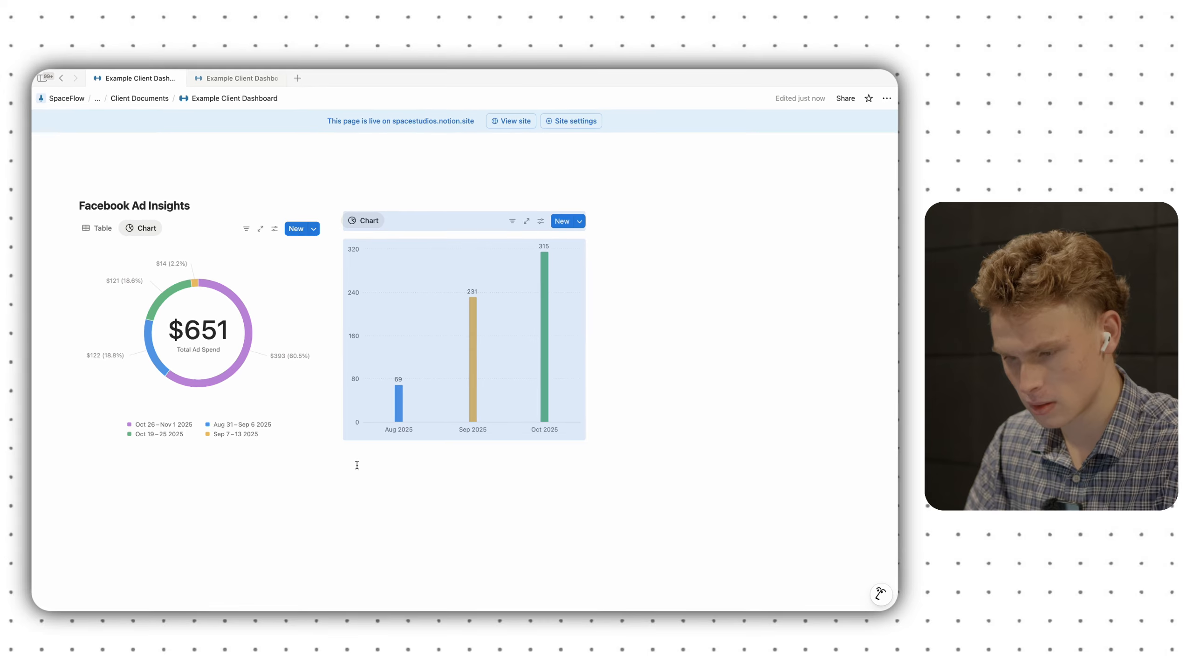
- Insert an inline database in the right column linked to Facebook Ad Insights, using its Chart view
left_click(648, 219)
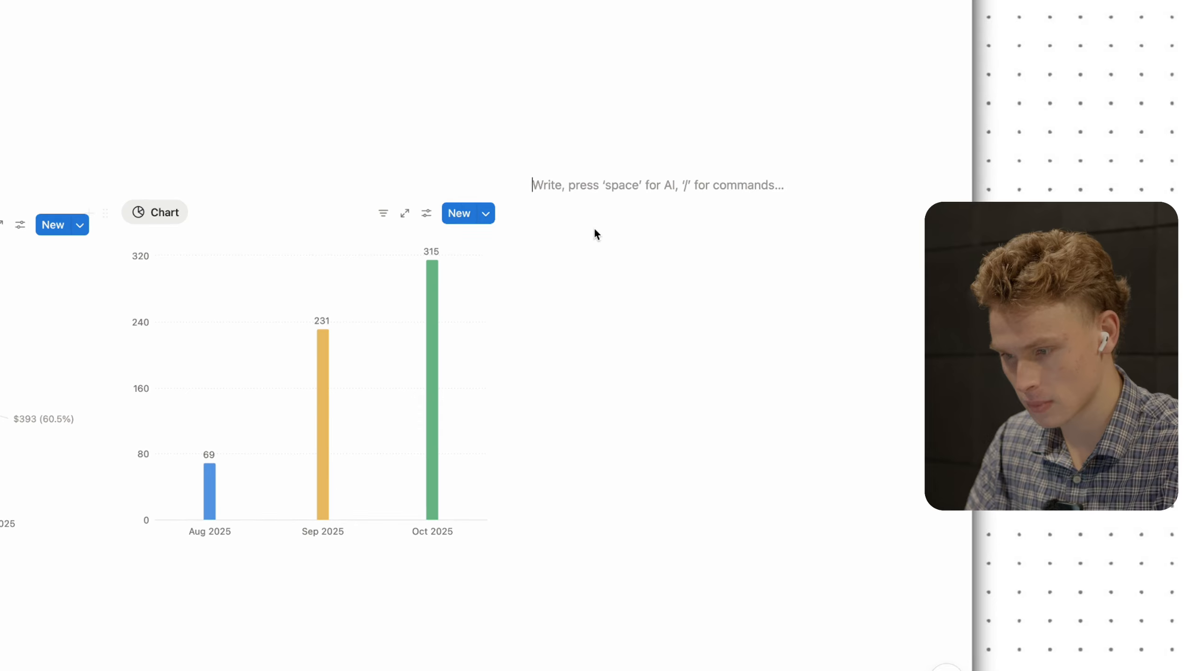
type("/in")
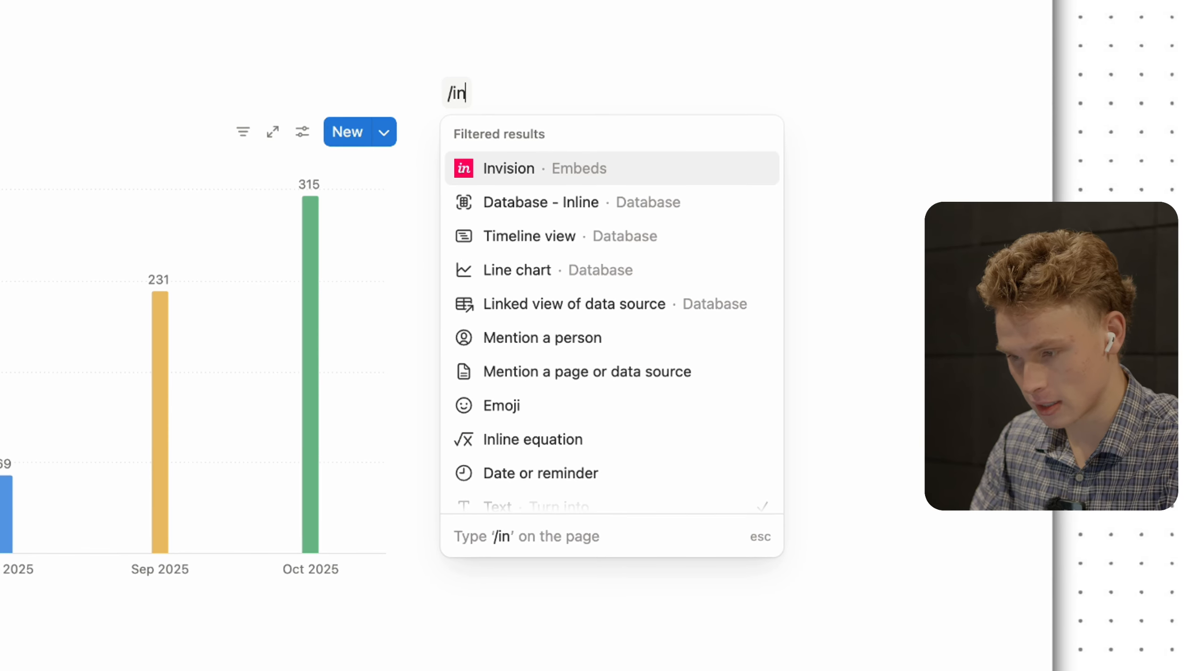
left_click(544, 202)
left_click(897, 588)
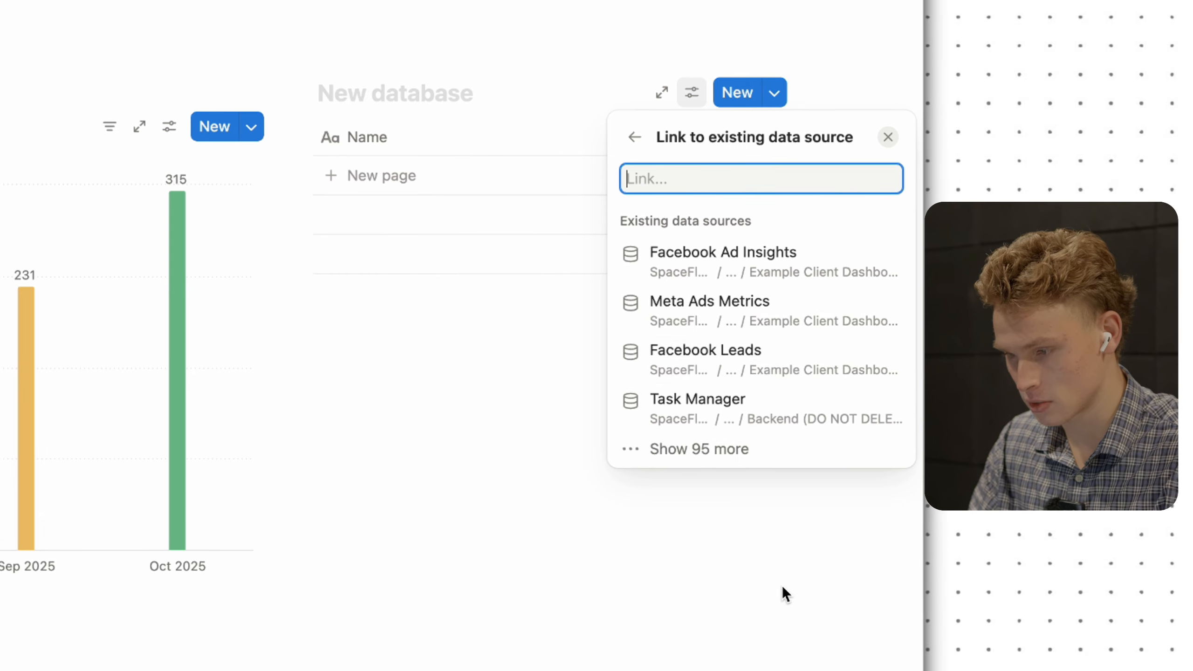
left_click(703, 261)
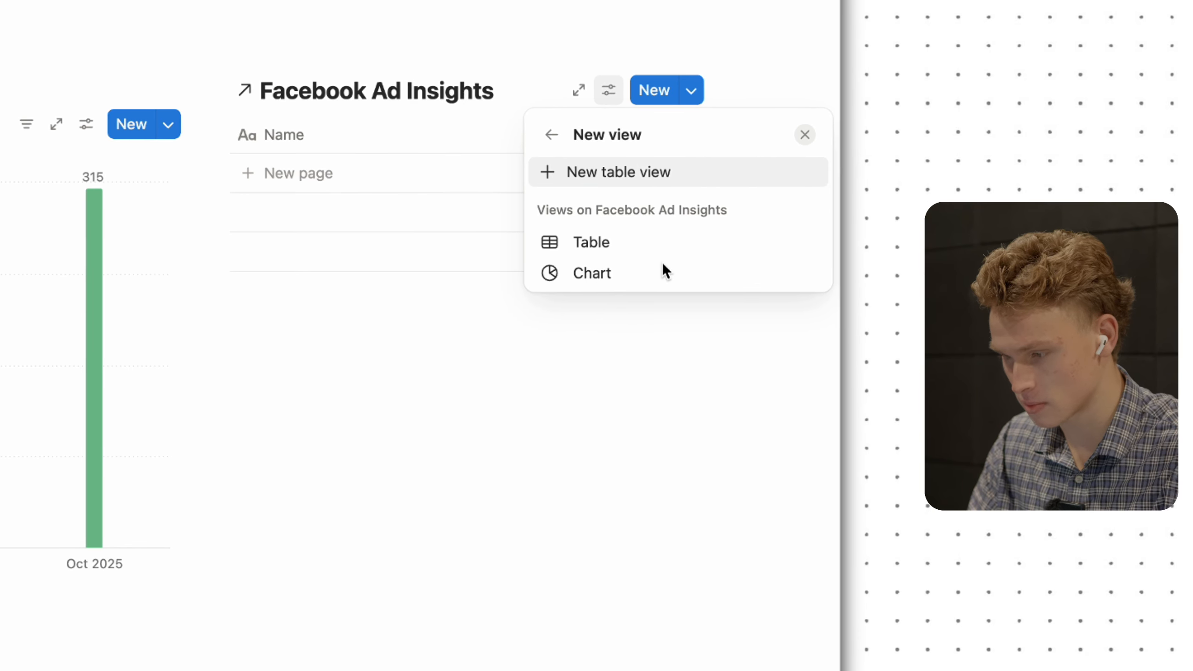
left_click(613, 273)
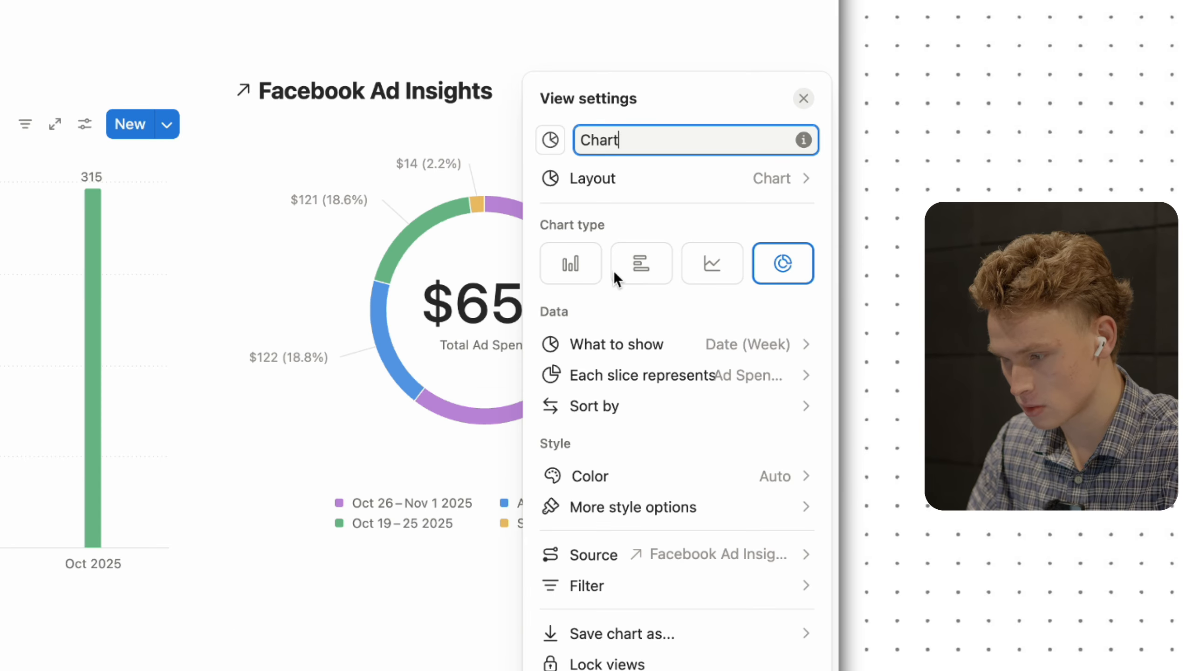
left_click(640, 181)
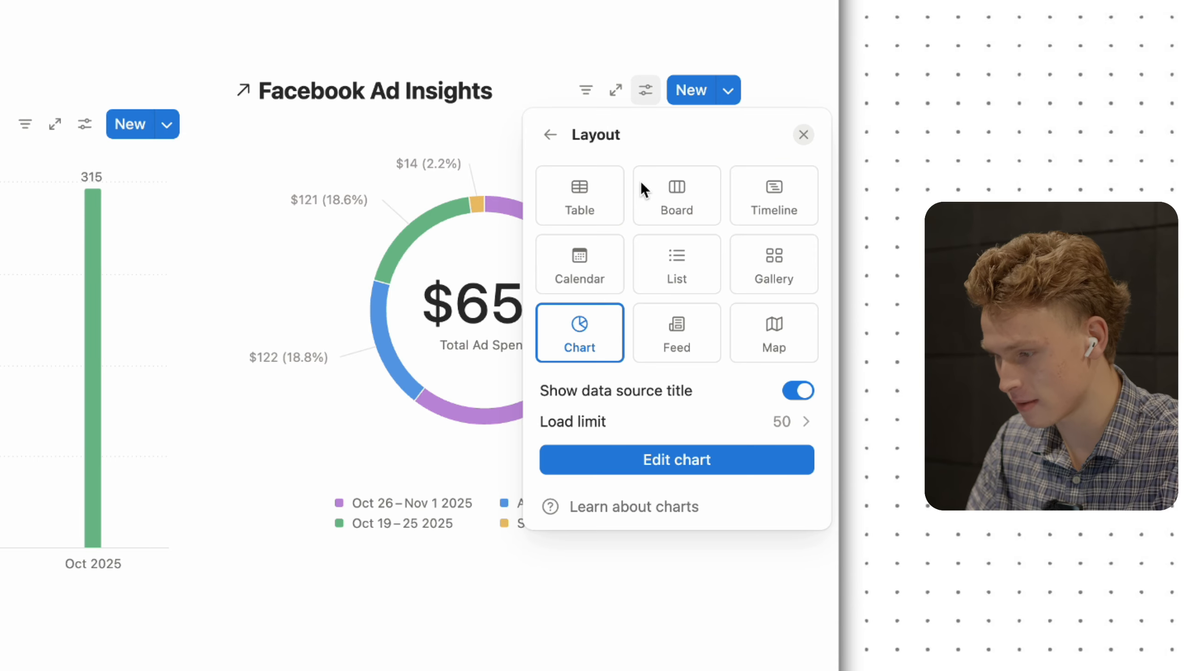
left_click(550, 134)
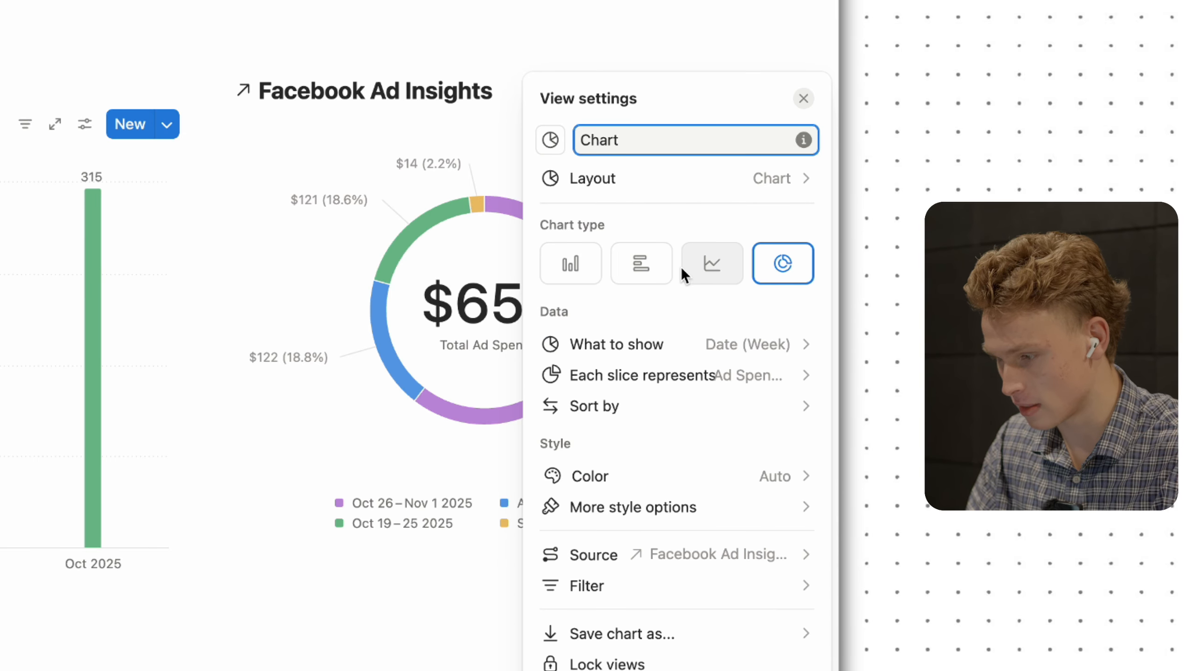
- Make the third chart a Line chart plotting summed Impressions per week
left_click(706, 261)
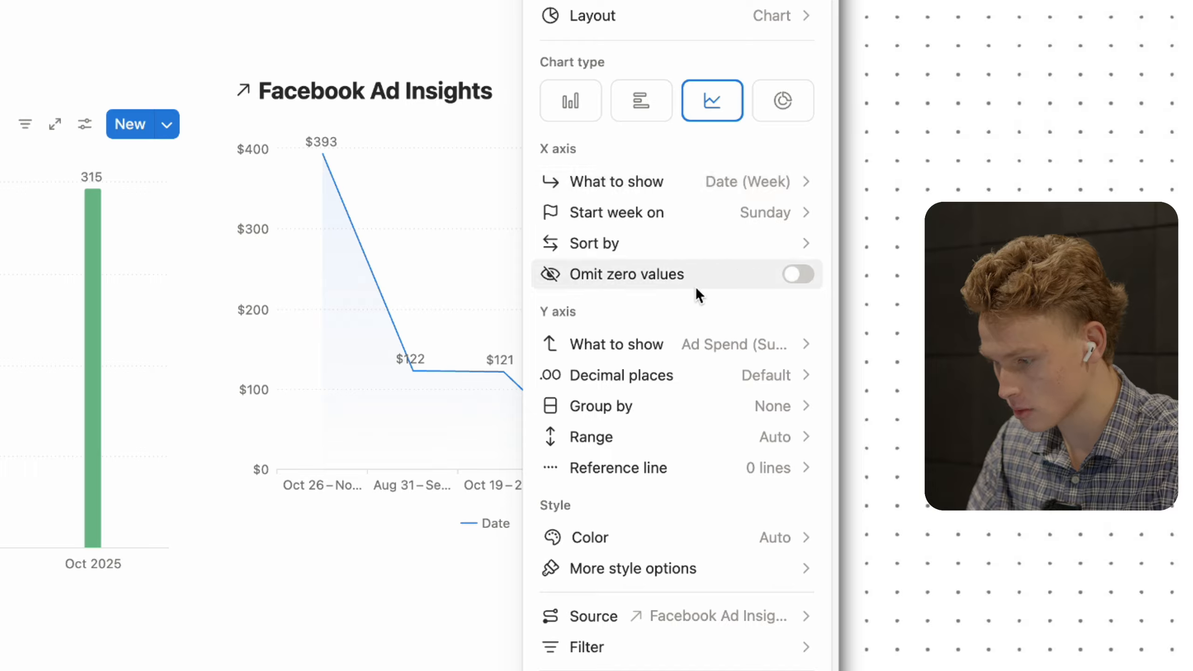
left_click(699, 350)
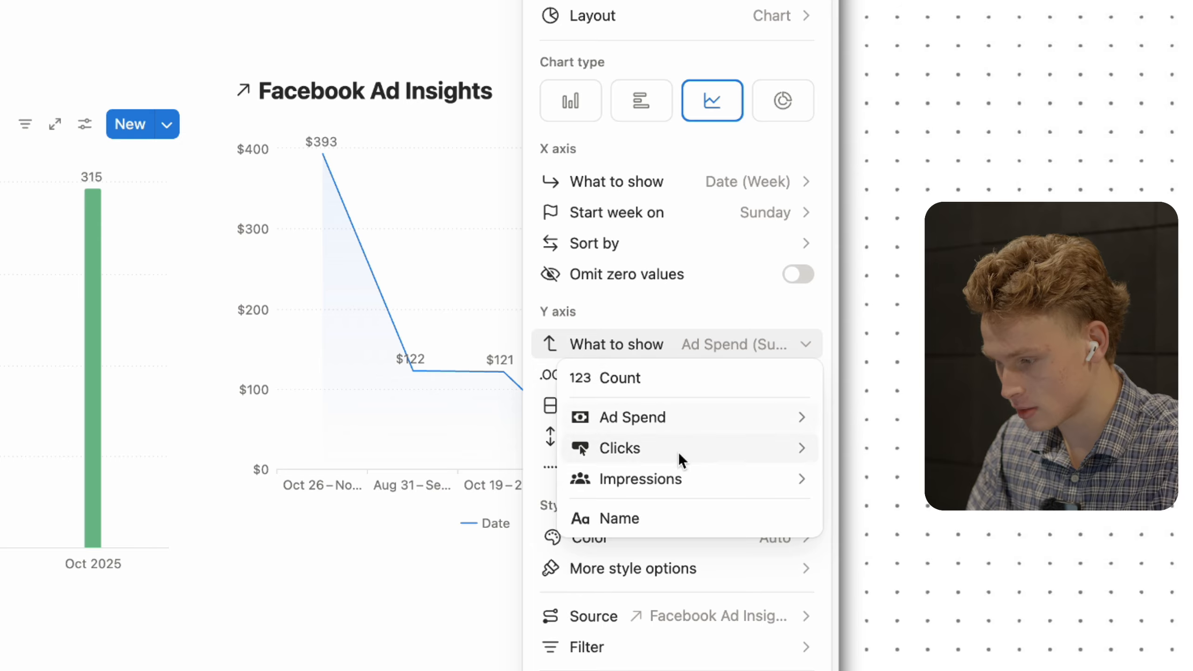
mouse_move(672, 484)
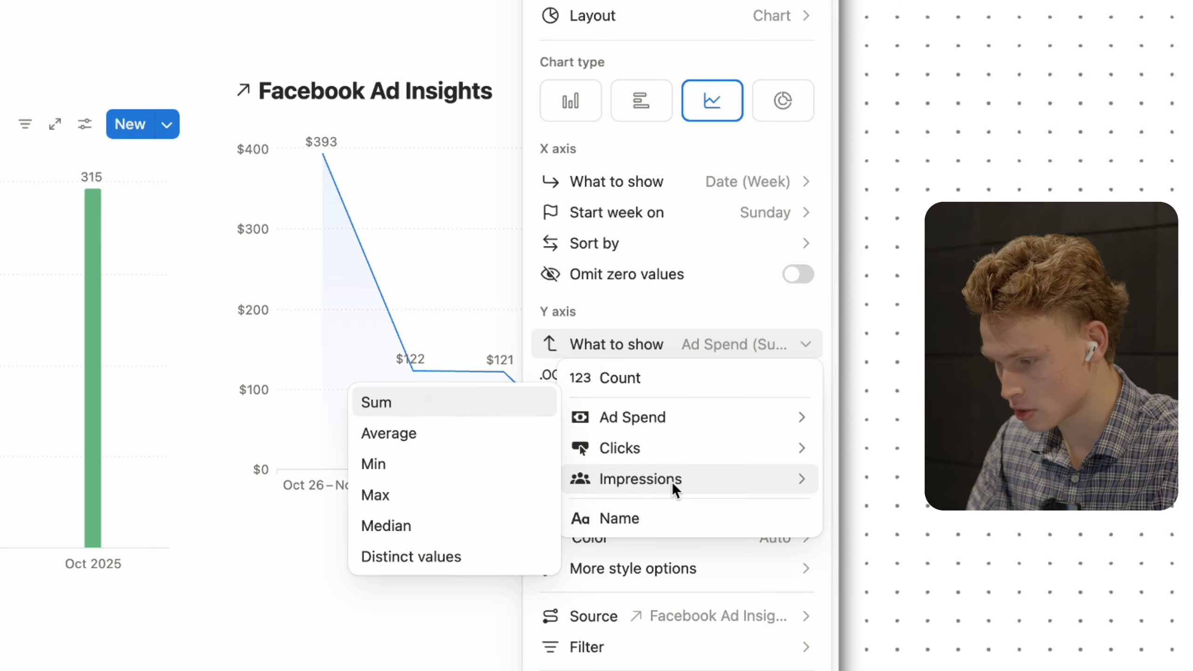
left_click(455, 410)
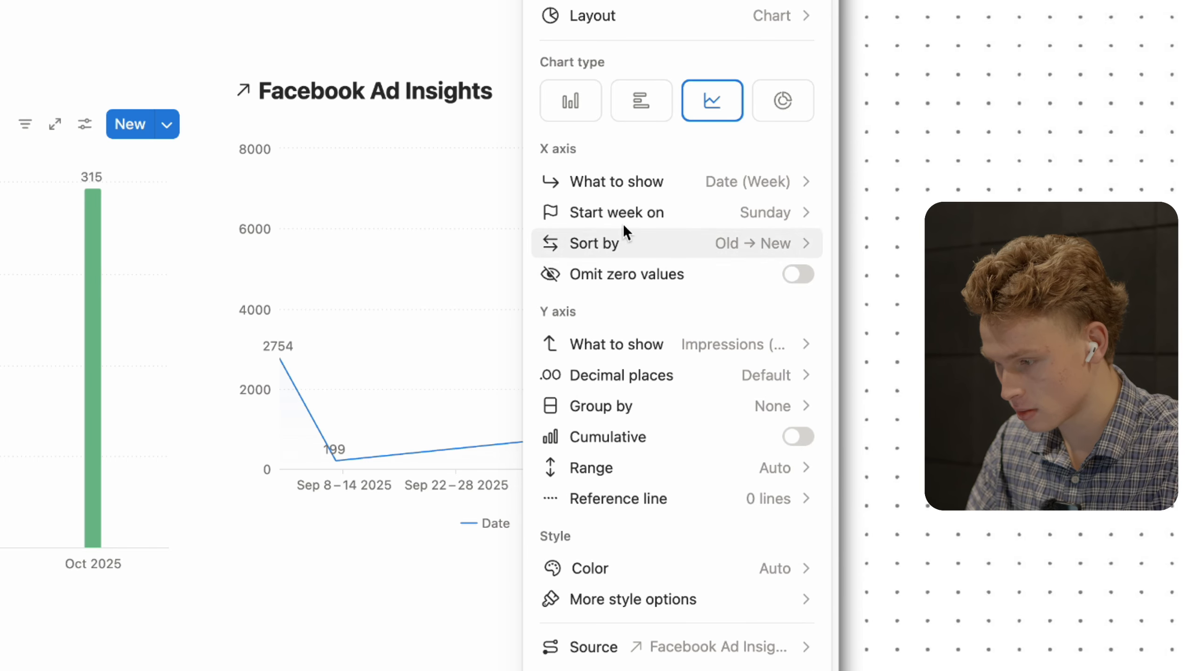
left_click(370, 583)
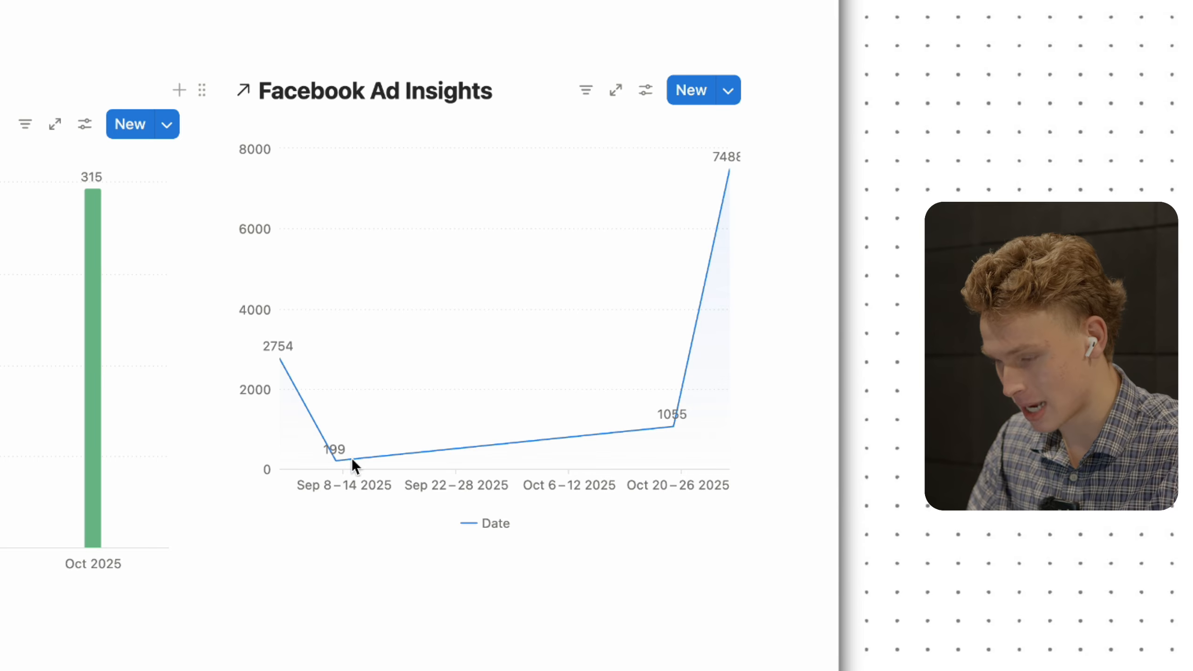
mouse_move(303, 414)
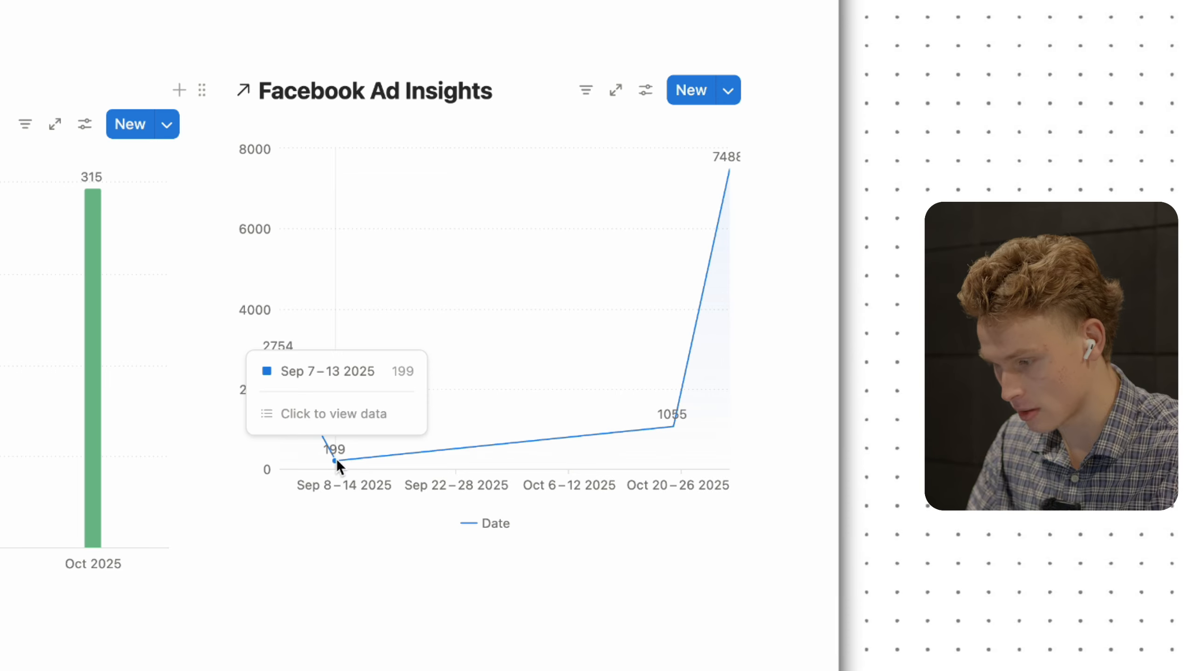
mouse_move(608, 430)
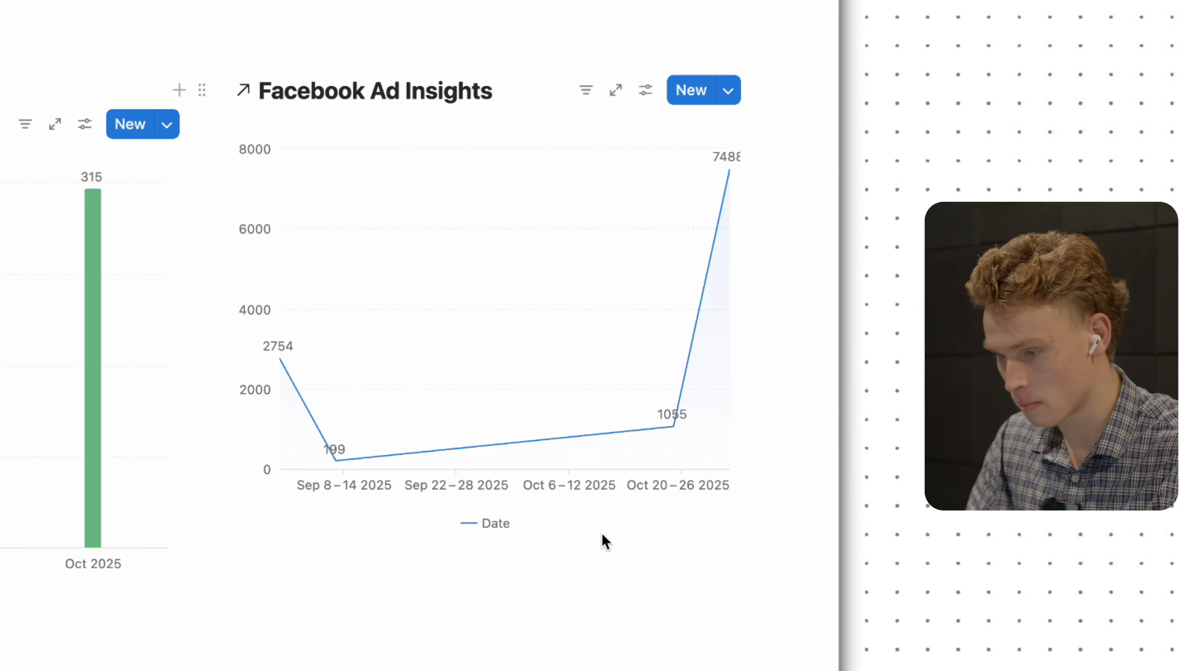
mouse_move(428, 162)
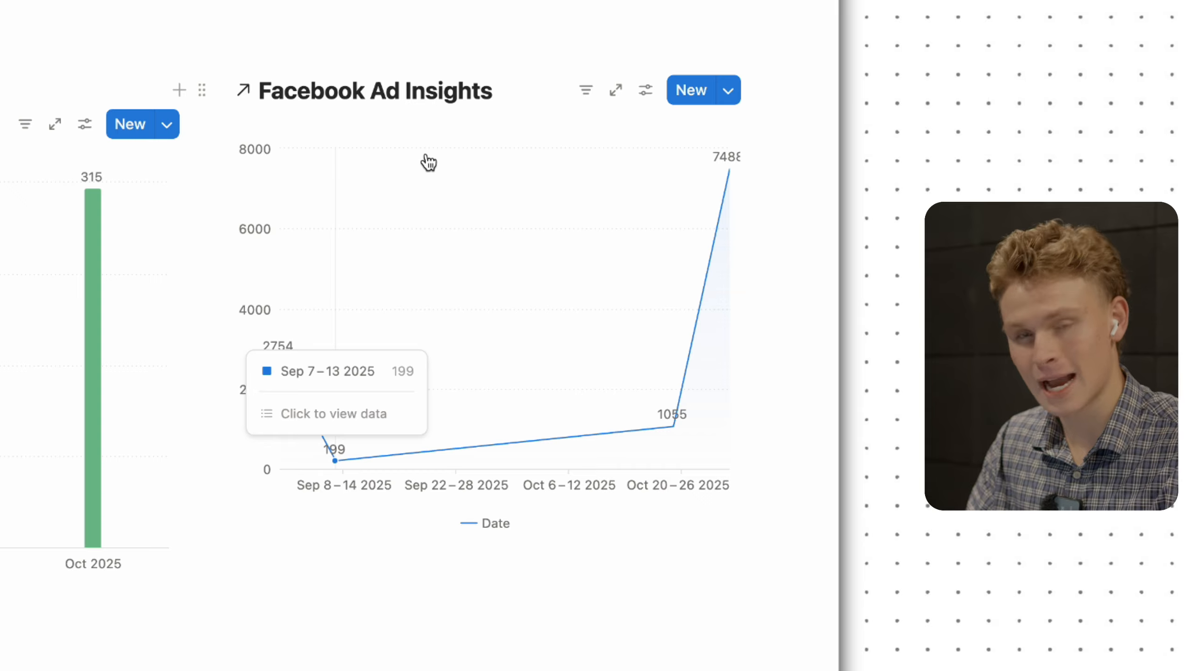
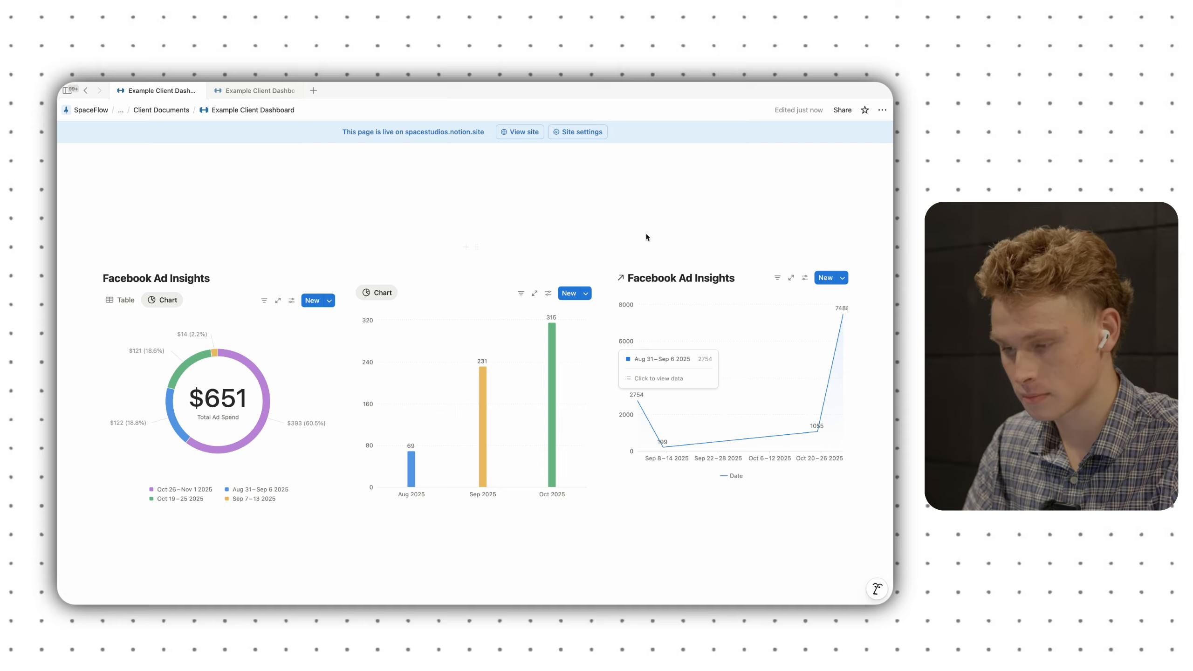
- Add an empty callout card below the donut chart and duplicate it into three cards
scroll(647, 234, "down", 3)
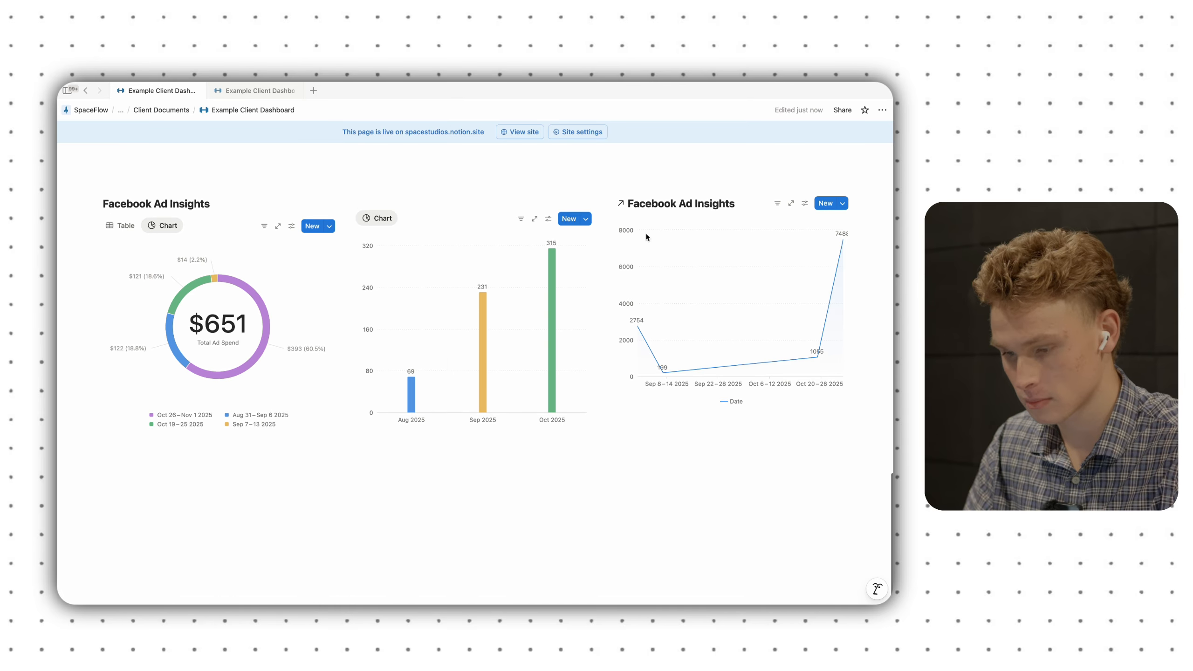
left_click(164, 451)
type("/")
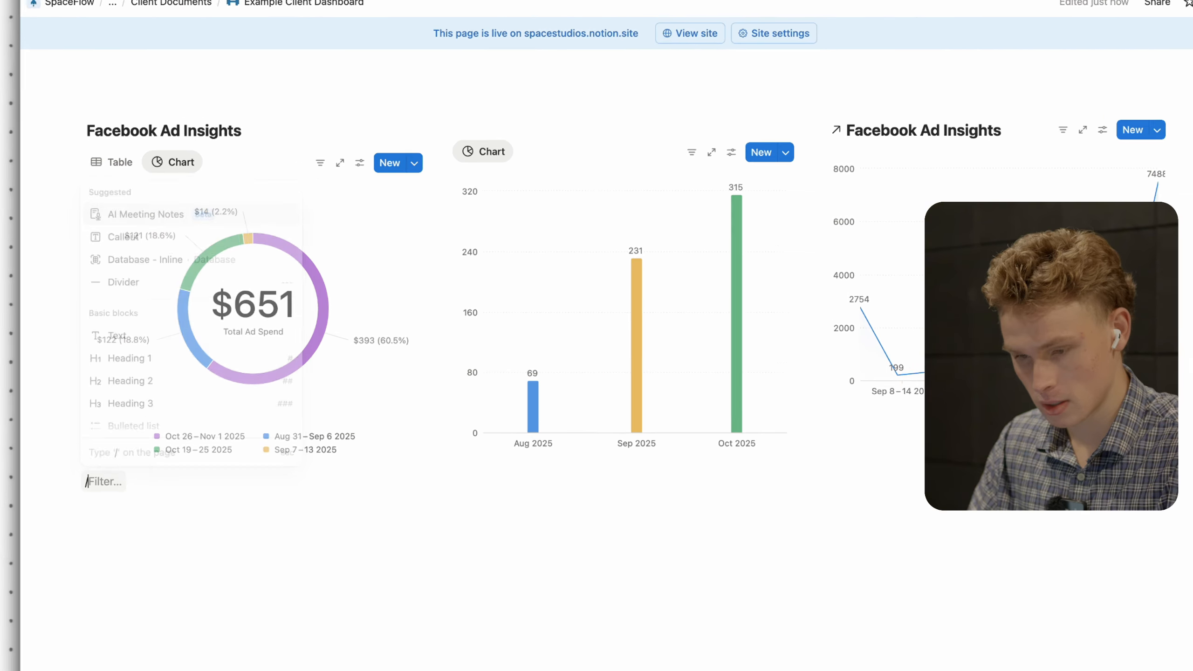
type("cal")
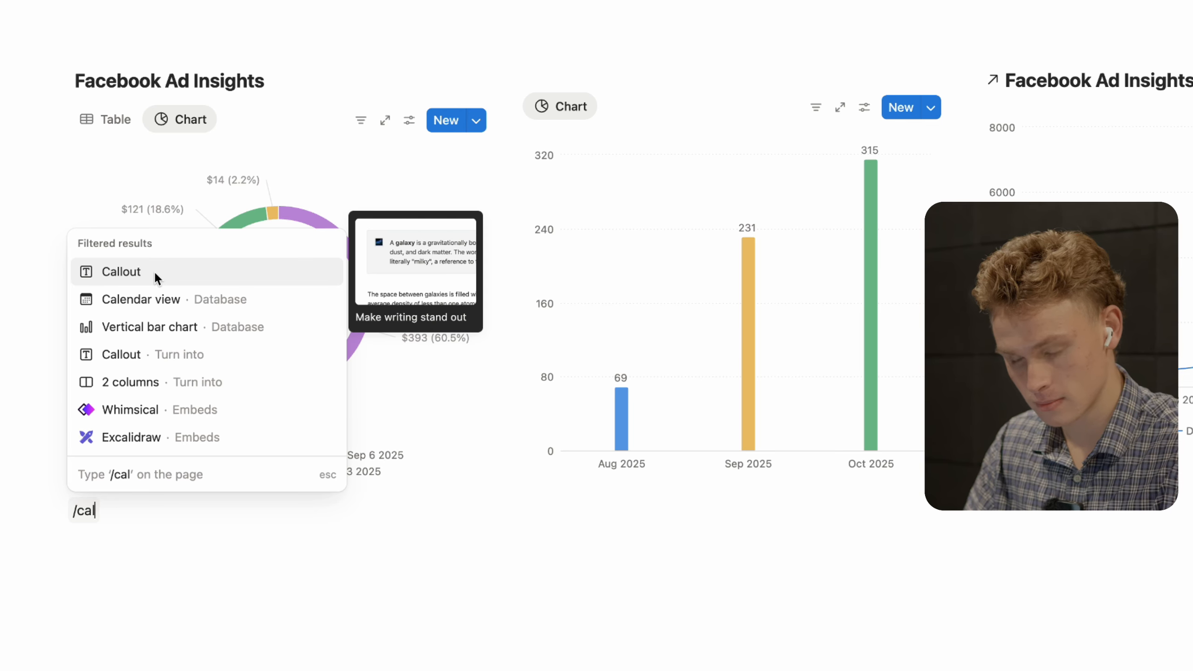
key("BackSpace")
key("BackSpace")
key("BackSpace")
key("BackSpace")
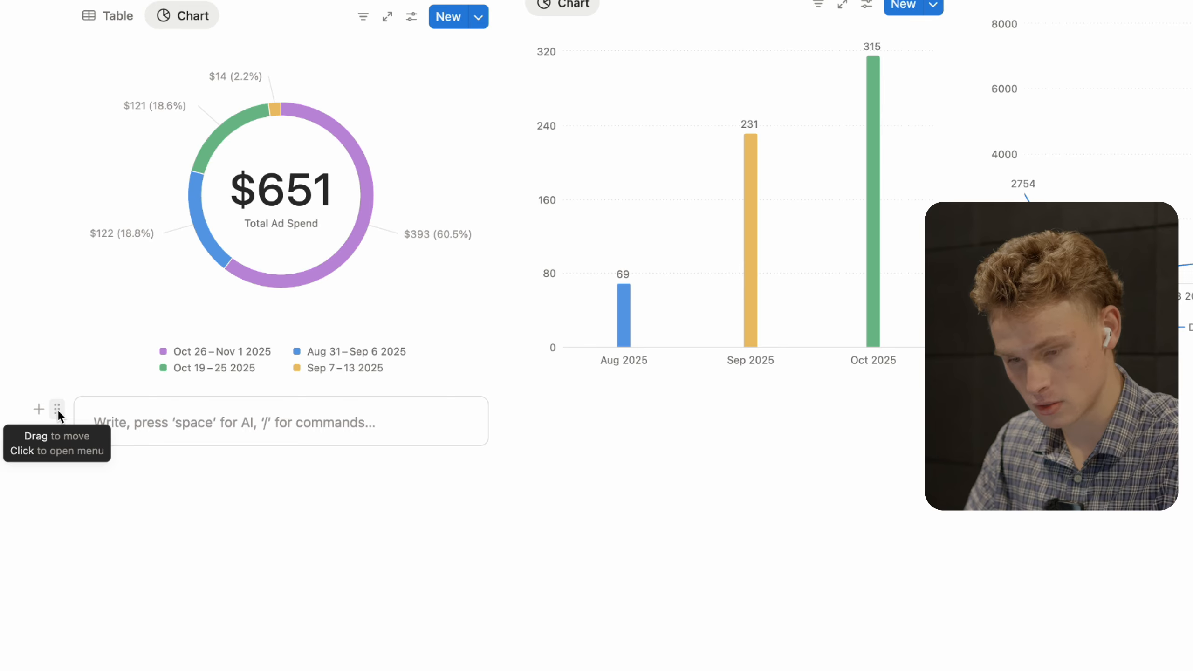
left_click(57, 413)
left_click(114, 416)
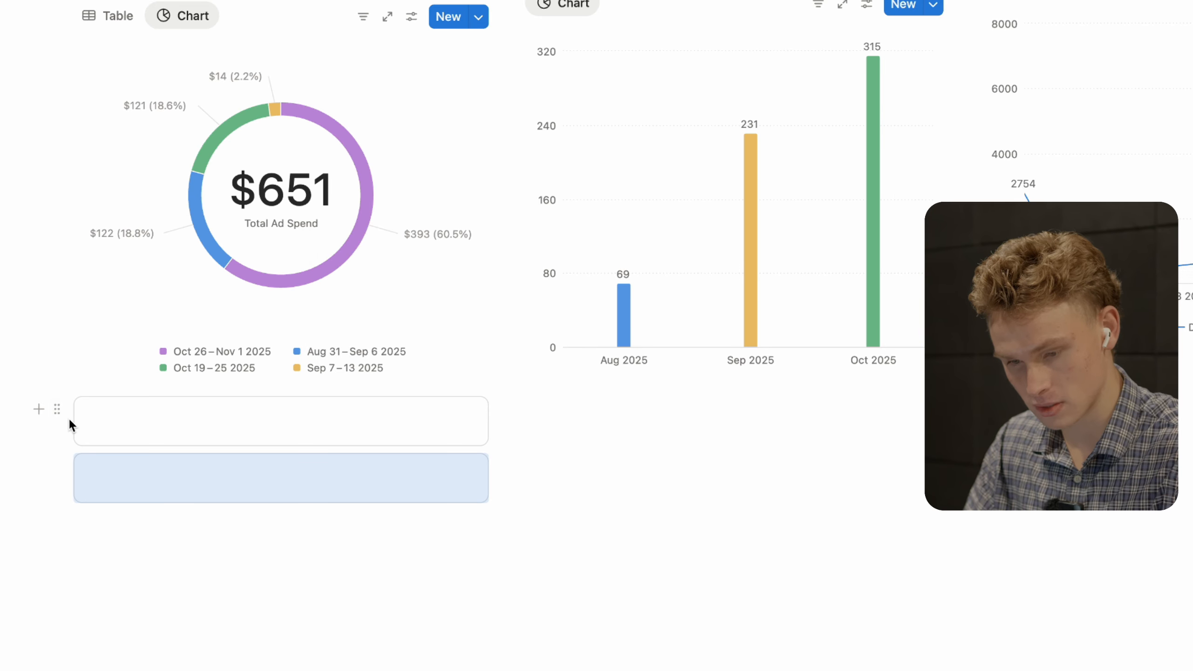
left_click(56, 409)
left_click(106, 404)
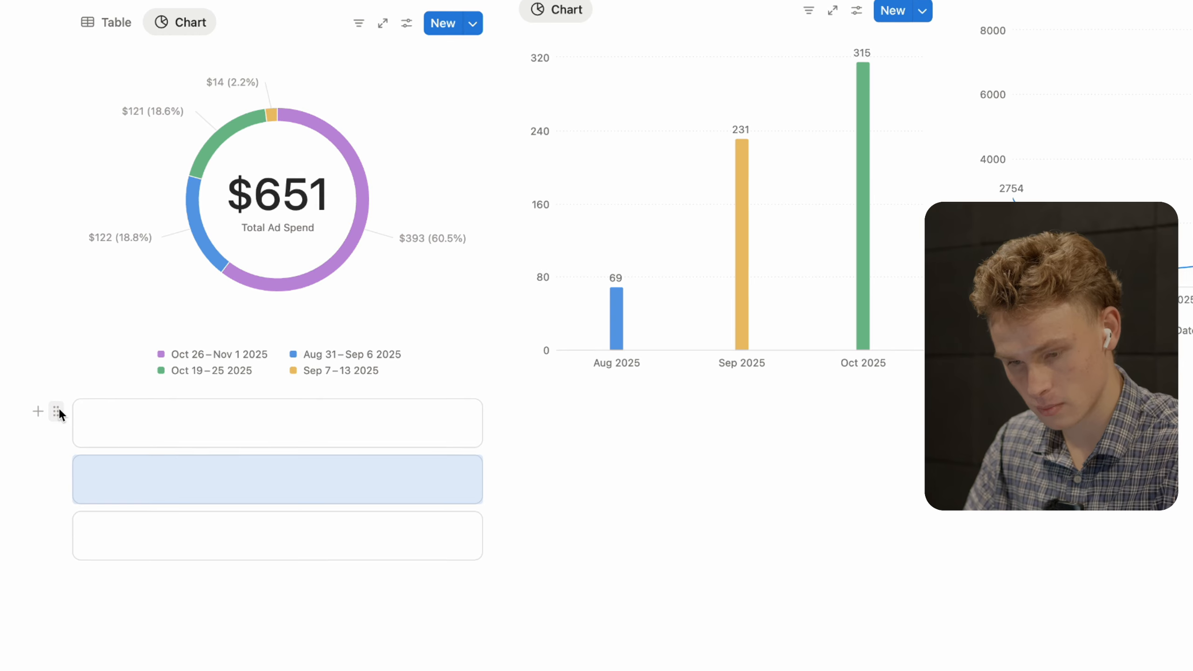
- Place one card above each chart, then move the donut chart into the left card
left_click_drag(57, 409, 581, 404)
left_click_drag(494, 432, 478, 111)
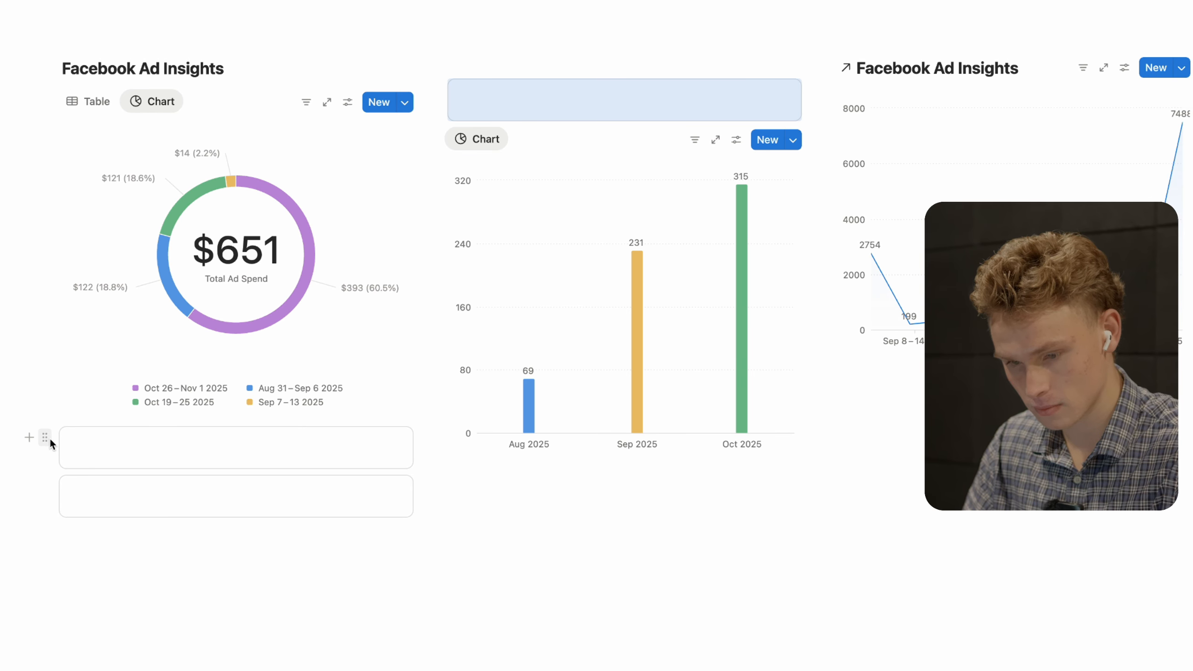
left_click_drag(45, 437, 77, 79)
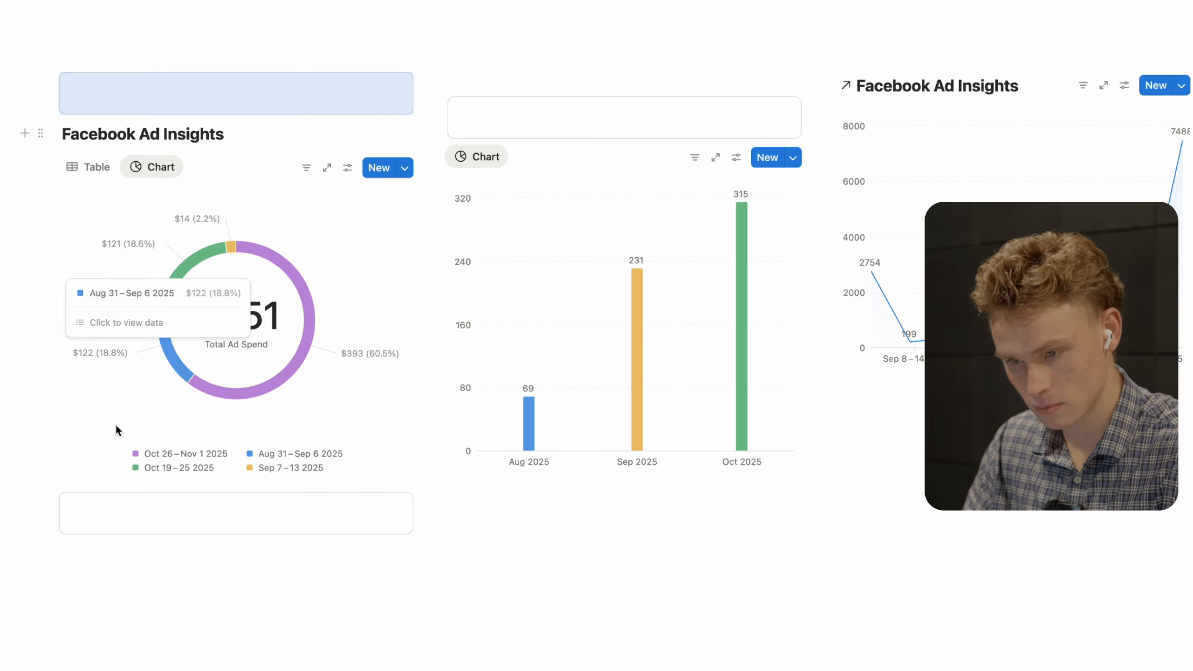
left_click_drag(43, 501, 857, 75)
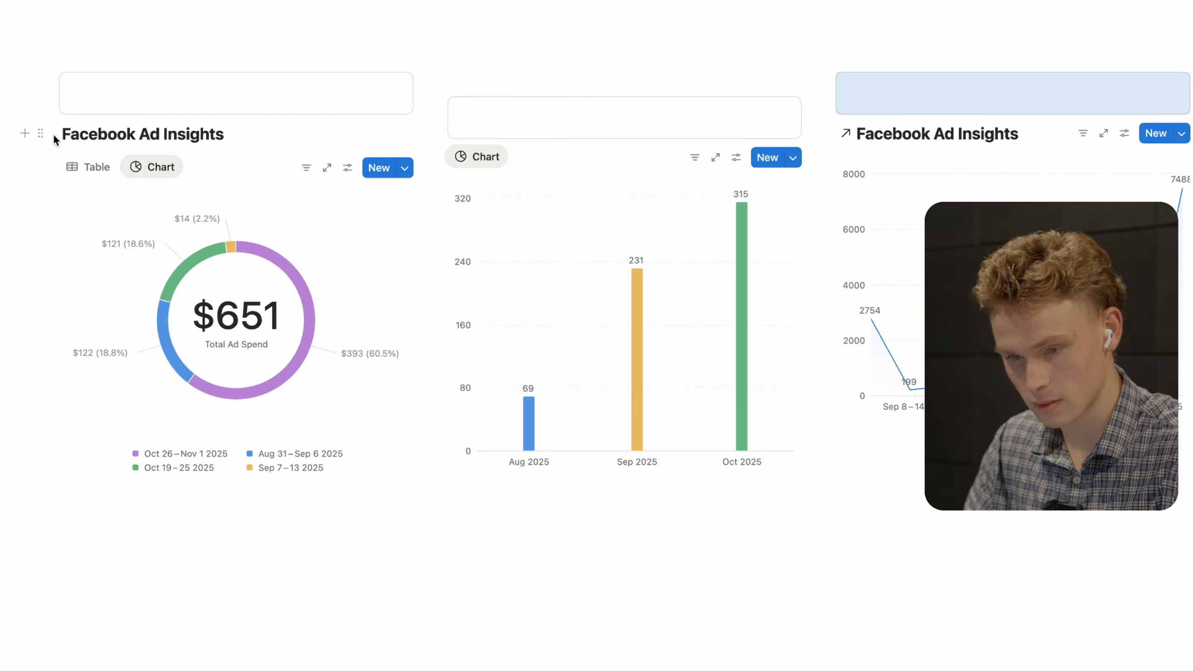
left_click_drag(39, 132, 78, 88)
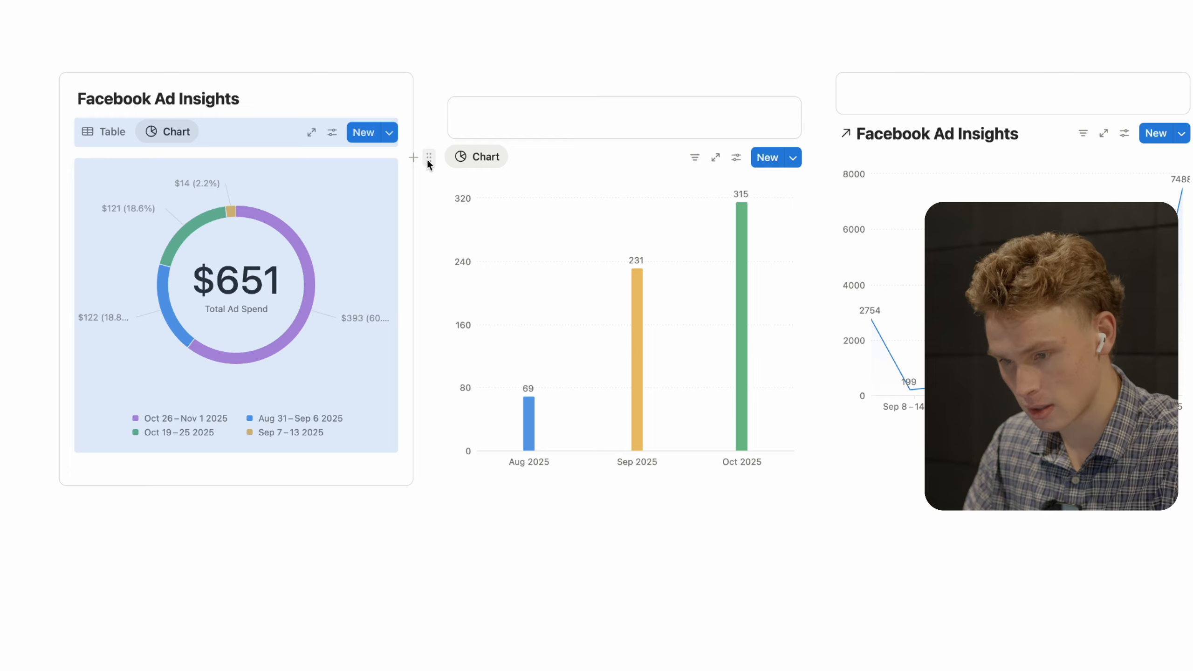
- Move the bar and line charts into their cards, hide the database titles, and delete the leftover empty block
left_click_drag(428, 157, 480, 104)
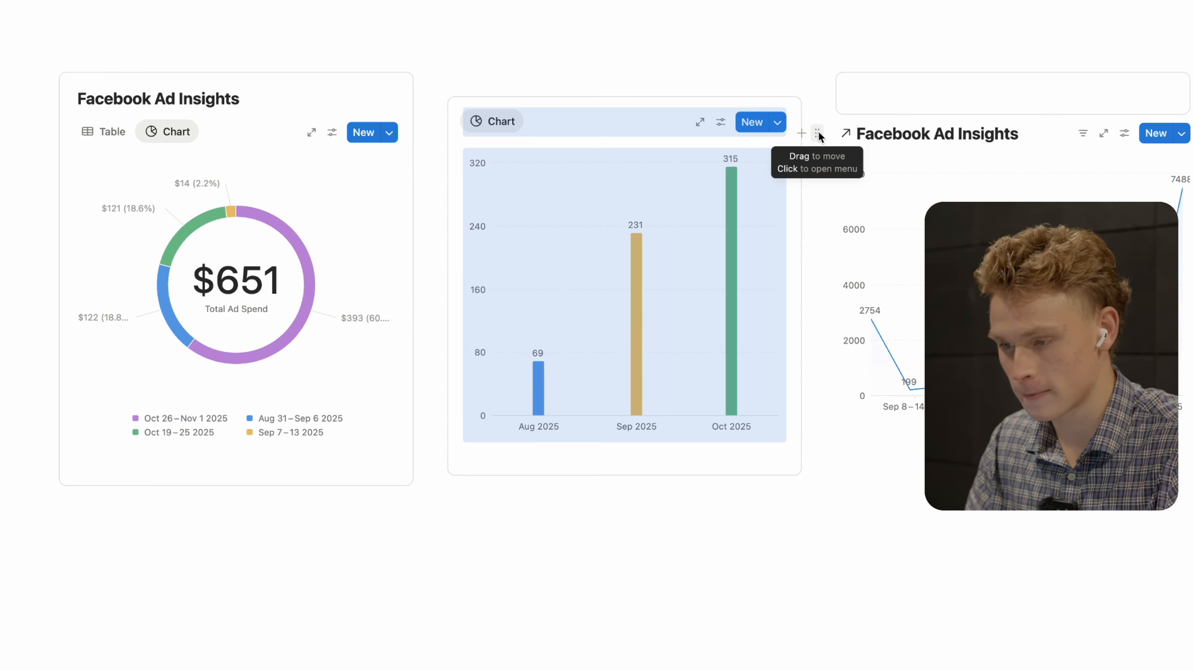
left_click_drag(818, 136, 859, 87)
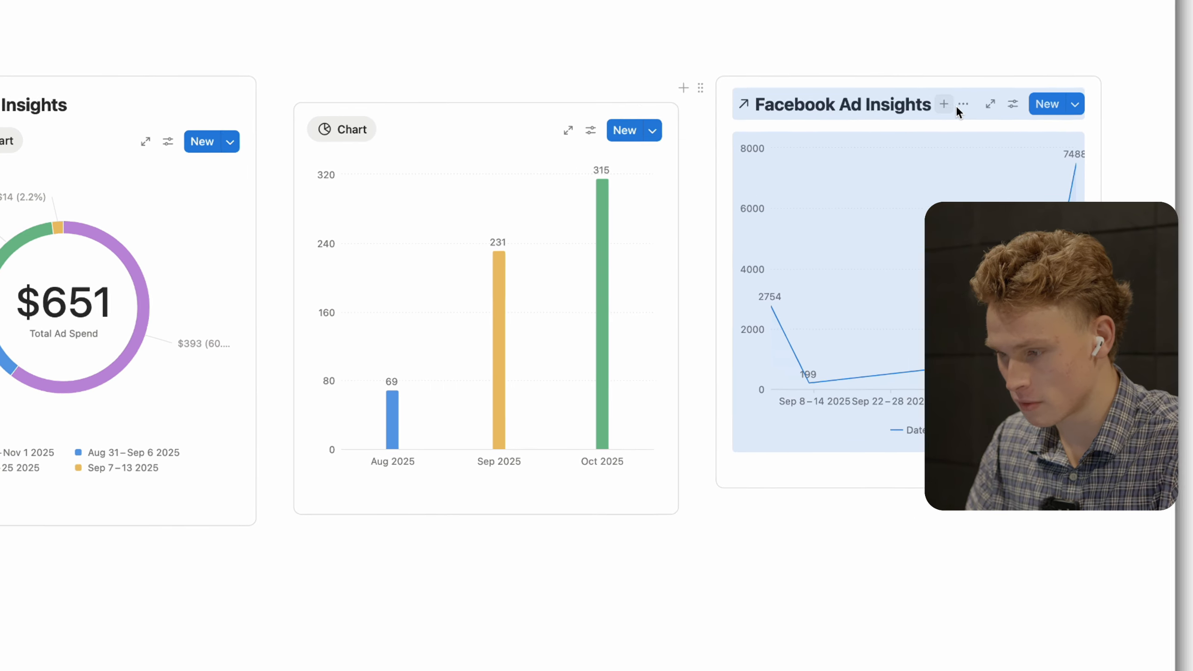
left_click(1029, 107)
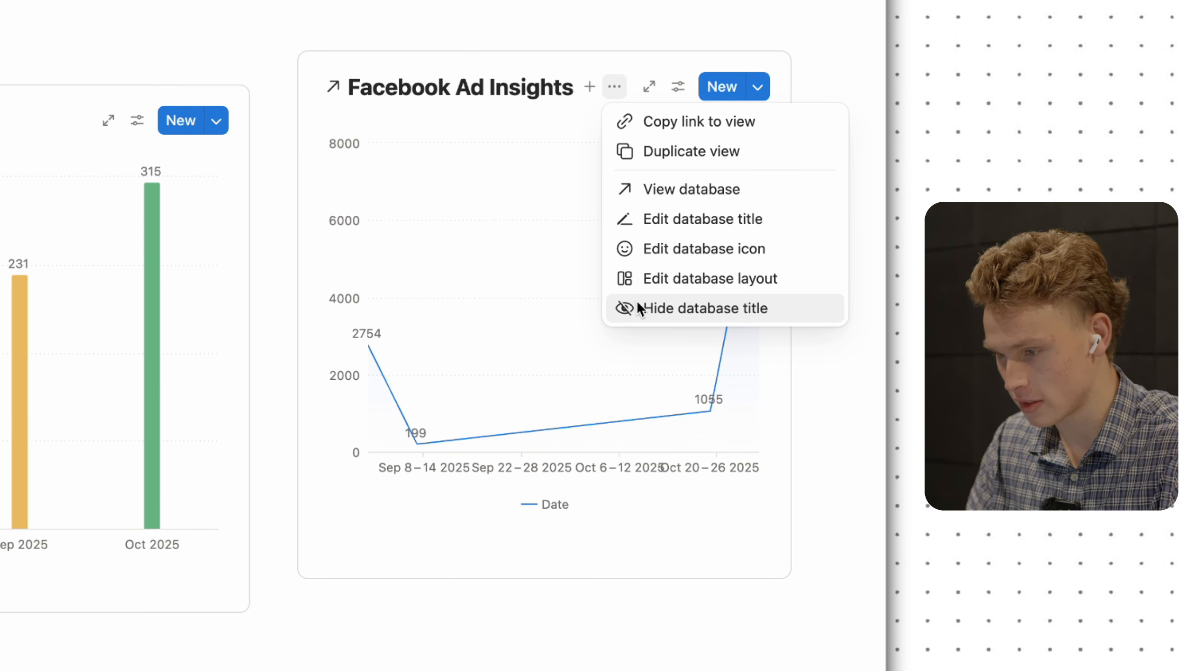
left_click(646, 304)
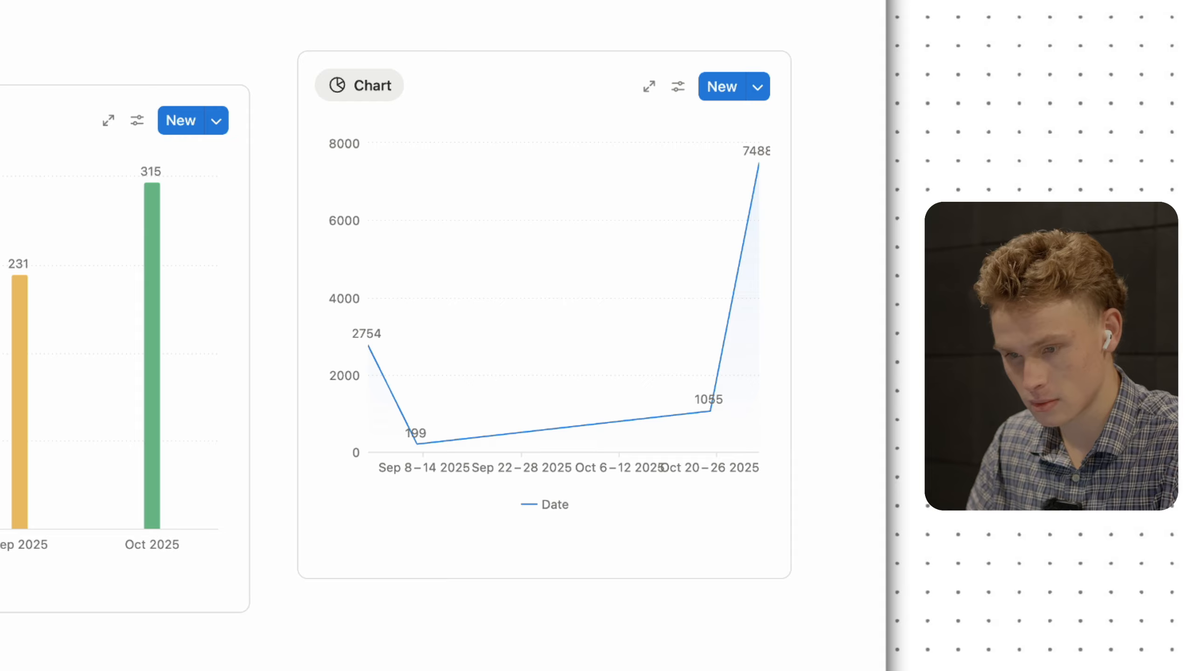
left_click(181, 239)
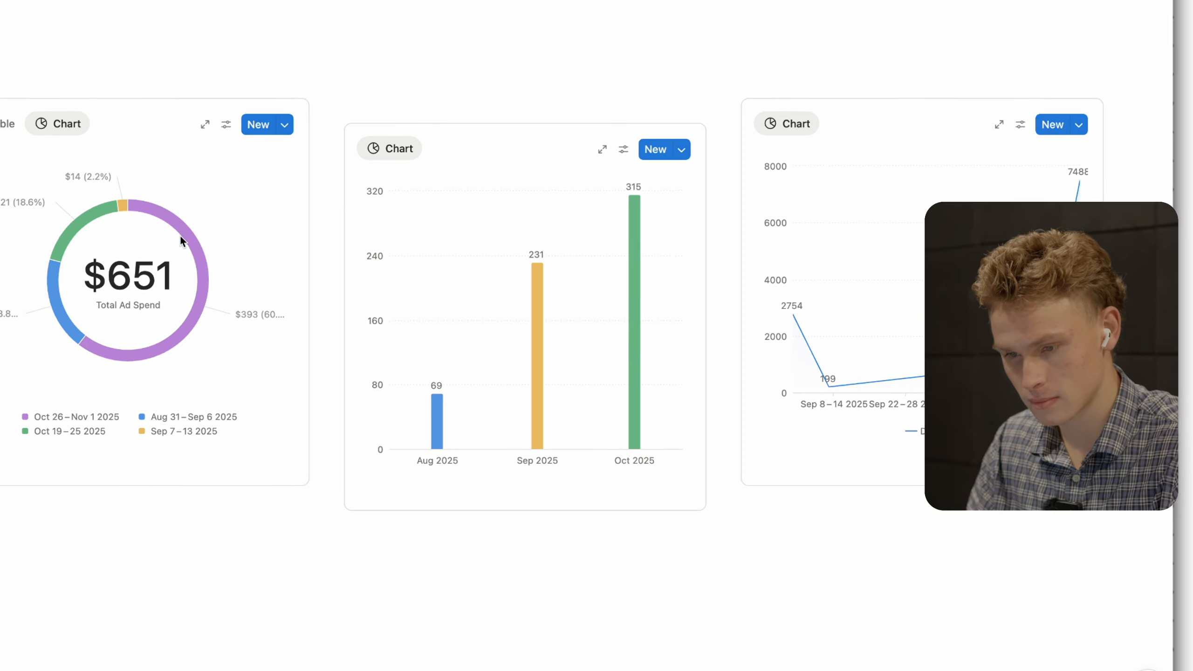
key("BackSpace")
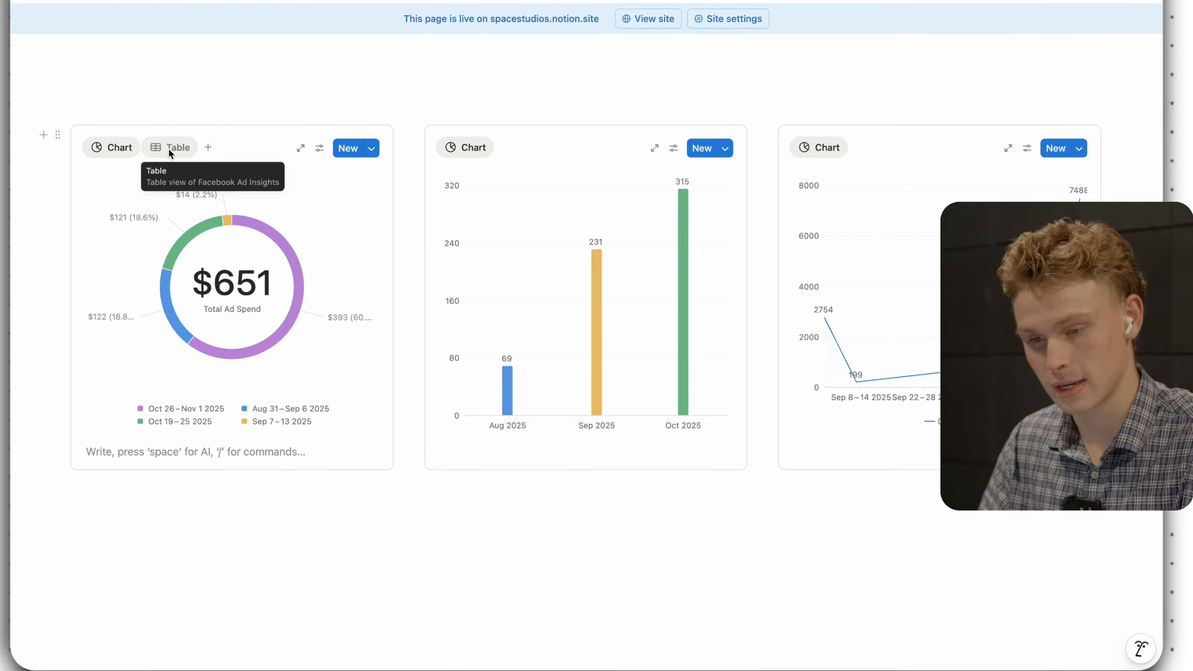
- Give the donut chart a visible 'Total Ad Spend' caption in its style options
left_click(138, 132)
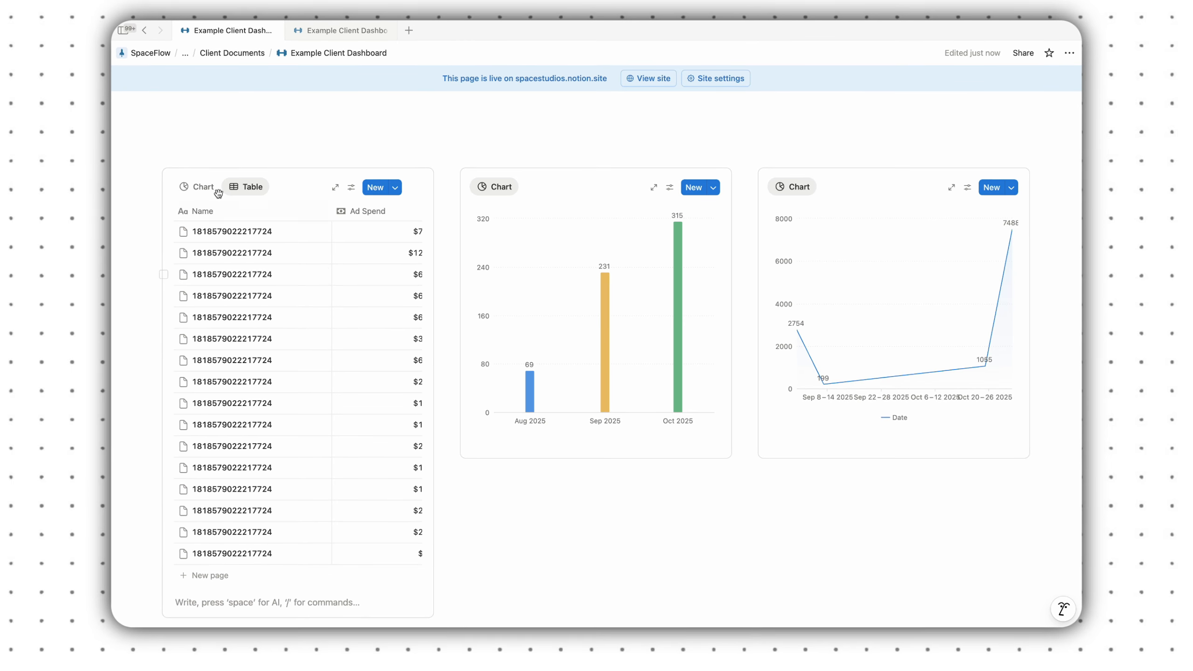
left_click(217, 190)
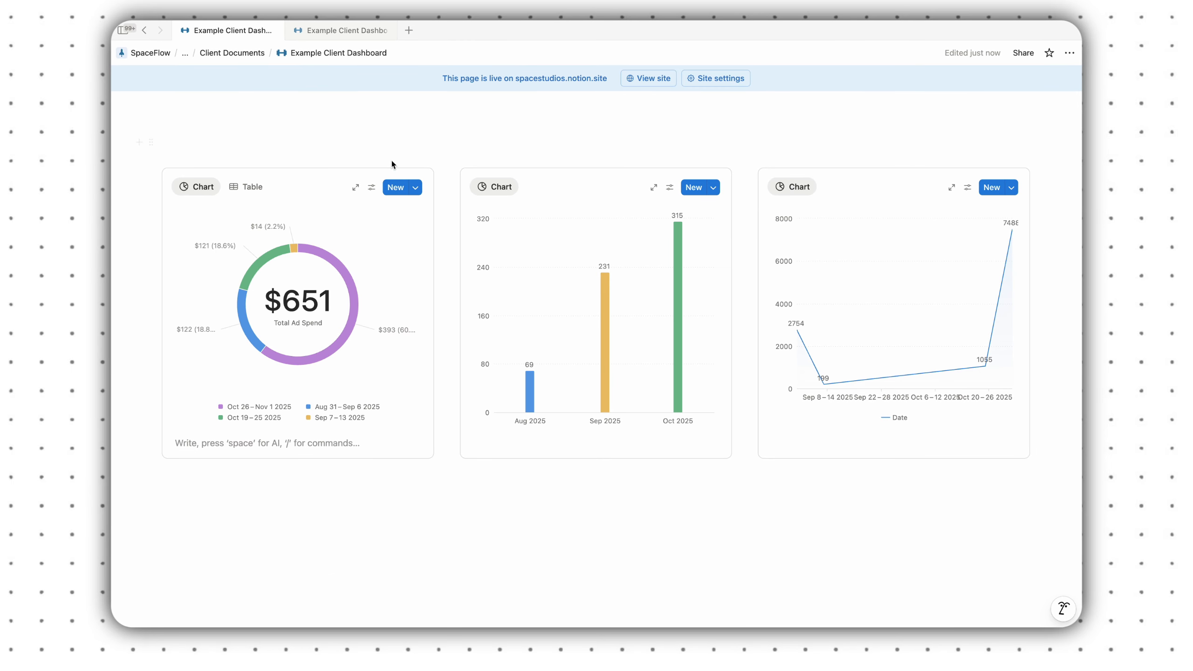
left_click(372, 188)
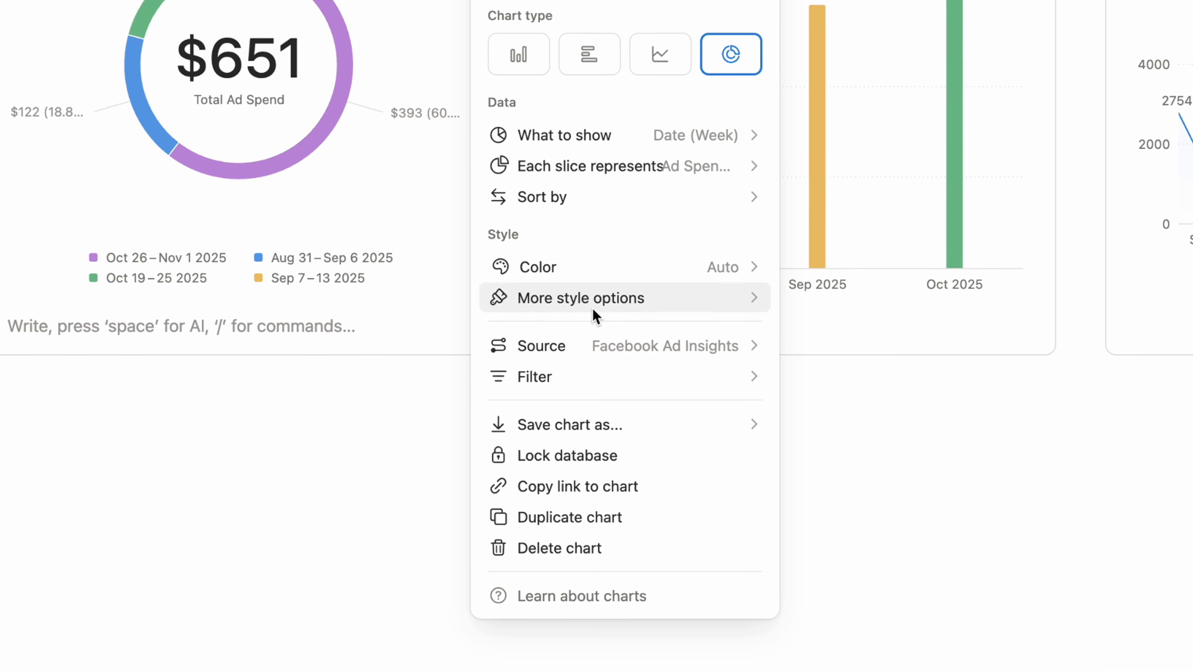
left_click(593, 306)
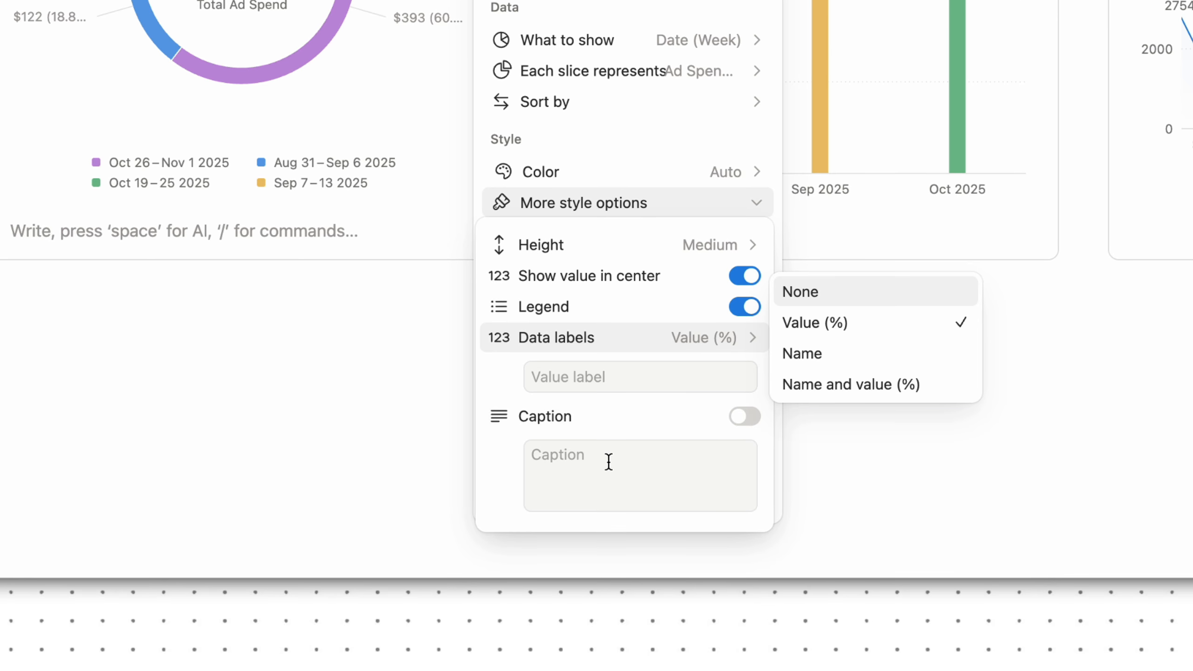
left_click(609, 461)
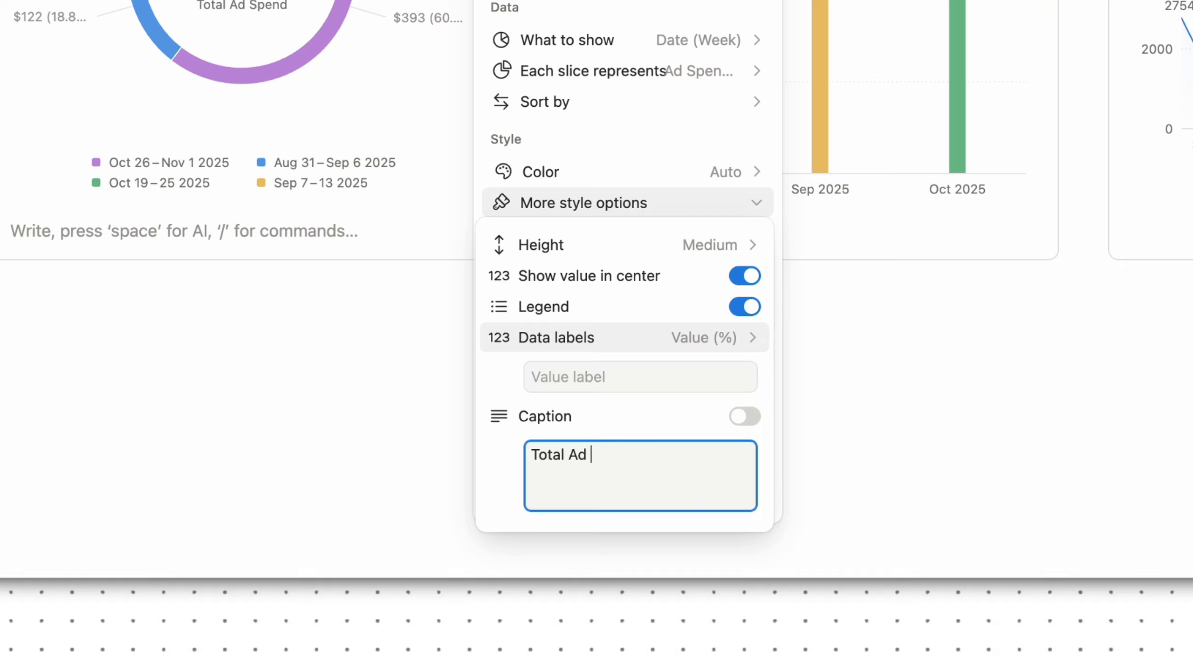
left_click(744, 416)
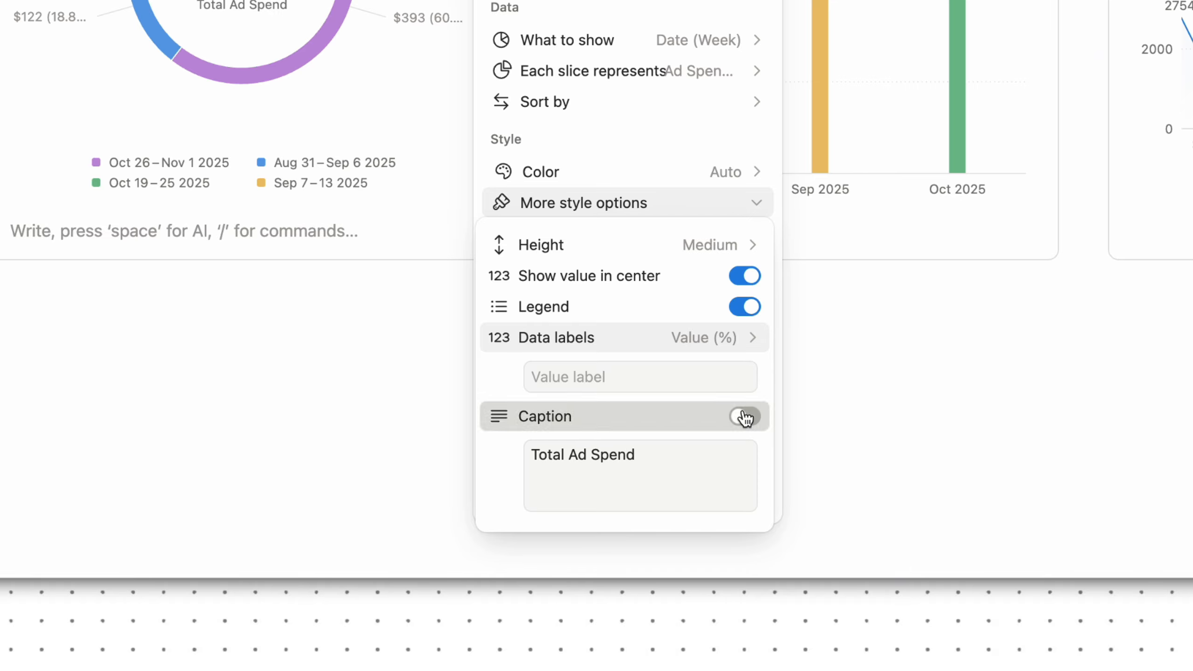
left_click(284, 282)
left_click(277, 278)
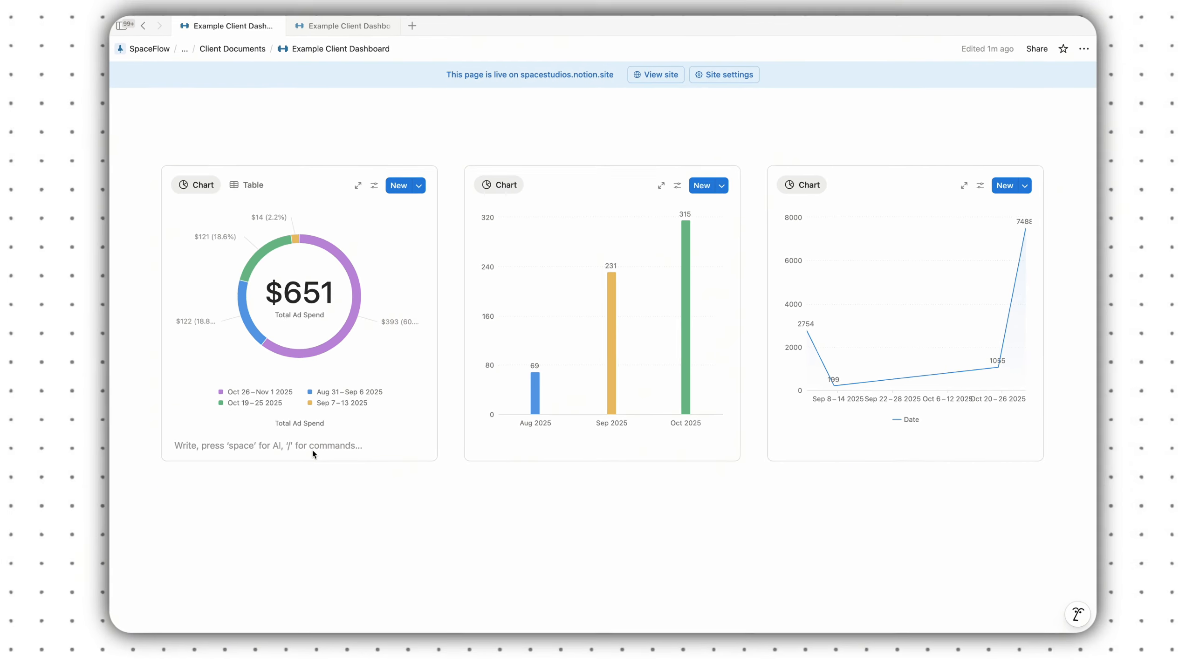
- Delete the empty lines under the donut, bar and line charts
left_click(269, 278)
key("BackSpace")
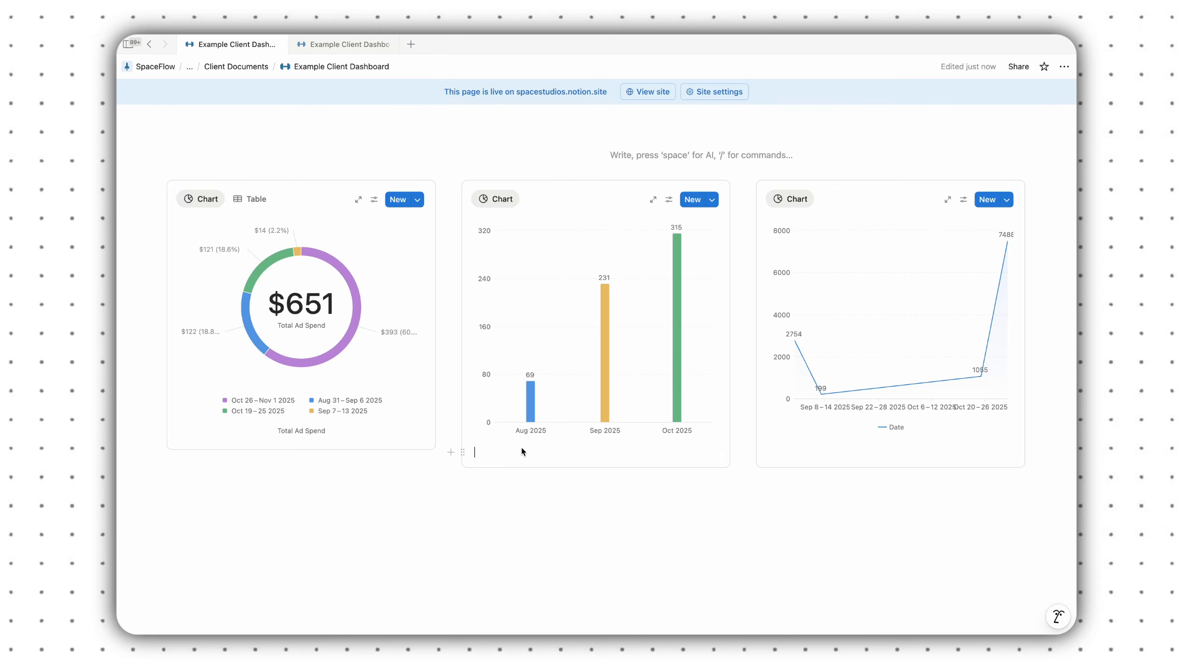
key("BackSpace")
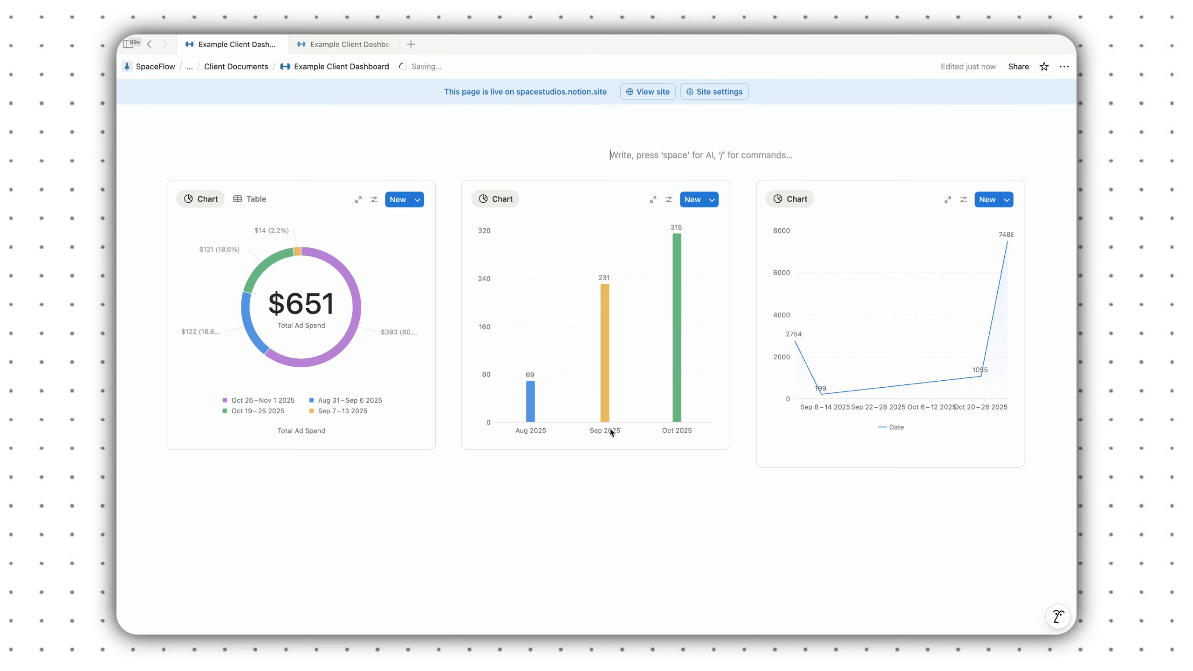
left_click(790, 456)
key("BackSpace")
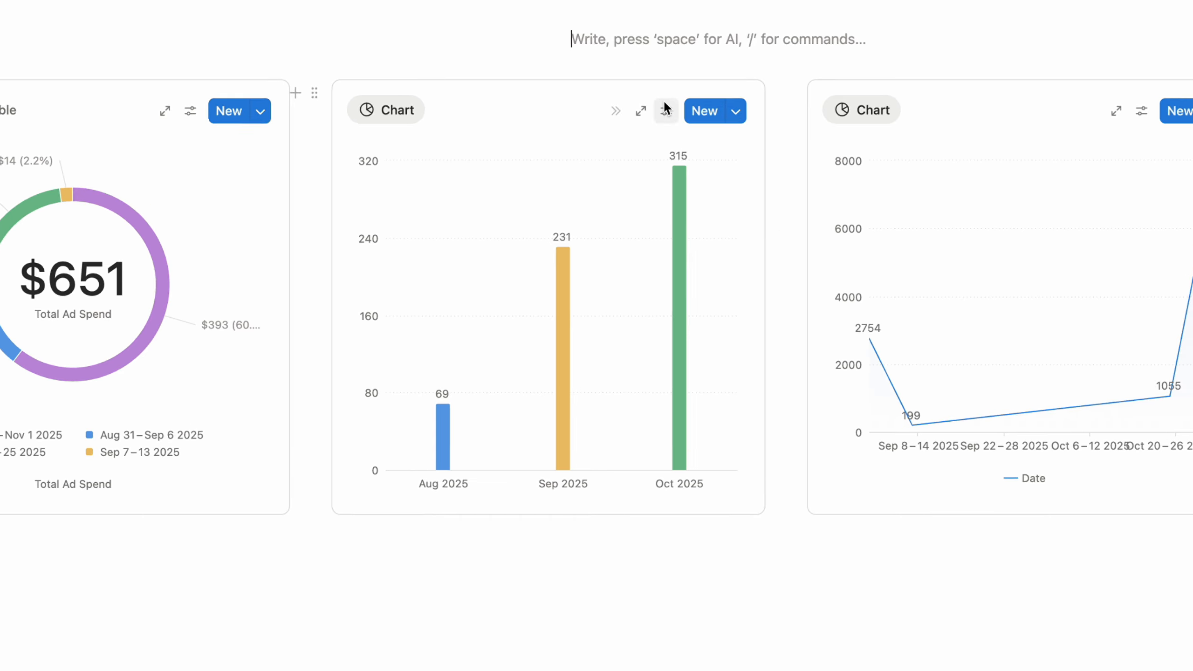
- Give the bar chart a visible 'Clicks' caption
left_click(667, 170)
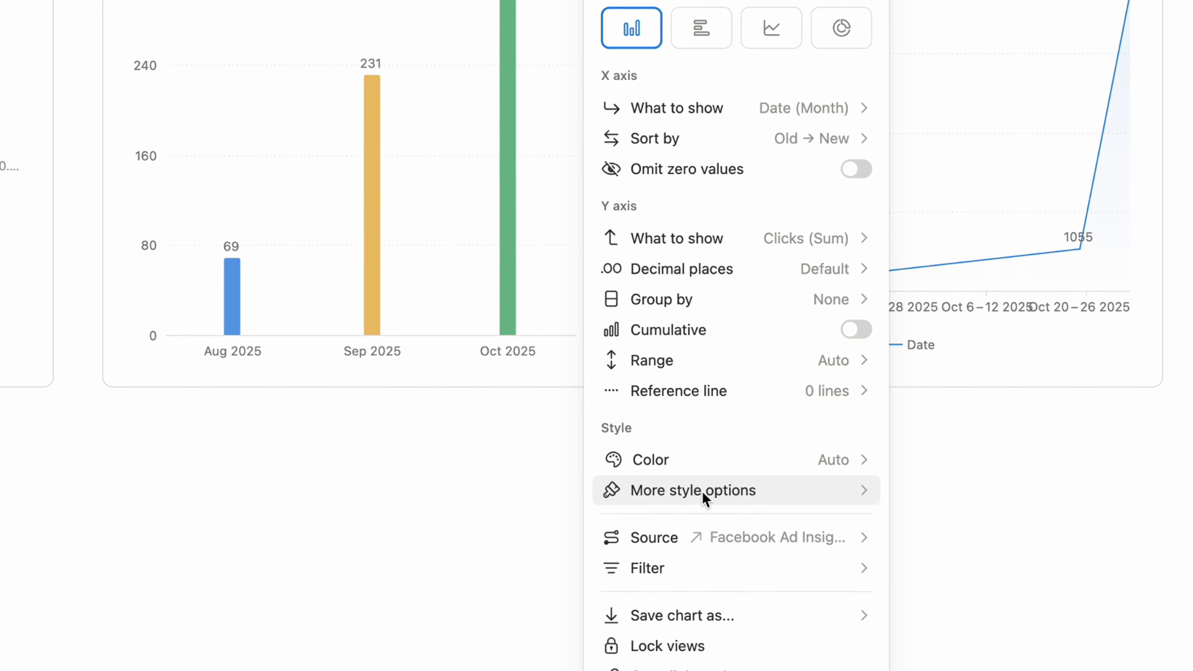
left_click(765, 544)
left_click(656, 373)
type("Clicks")
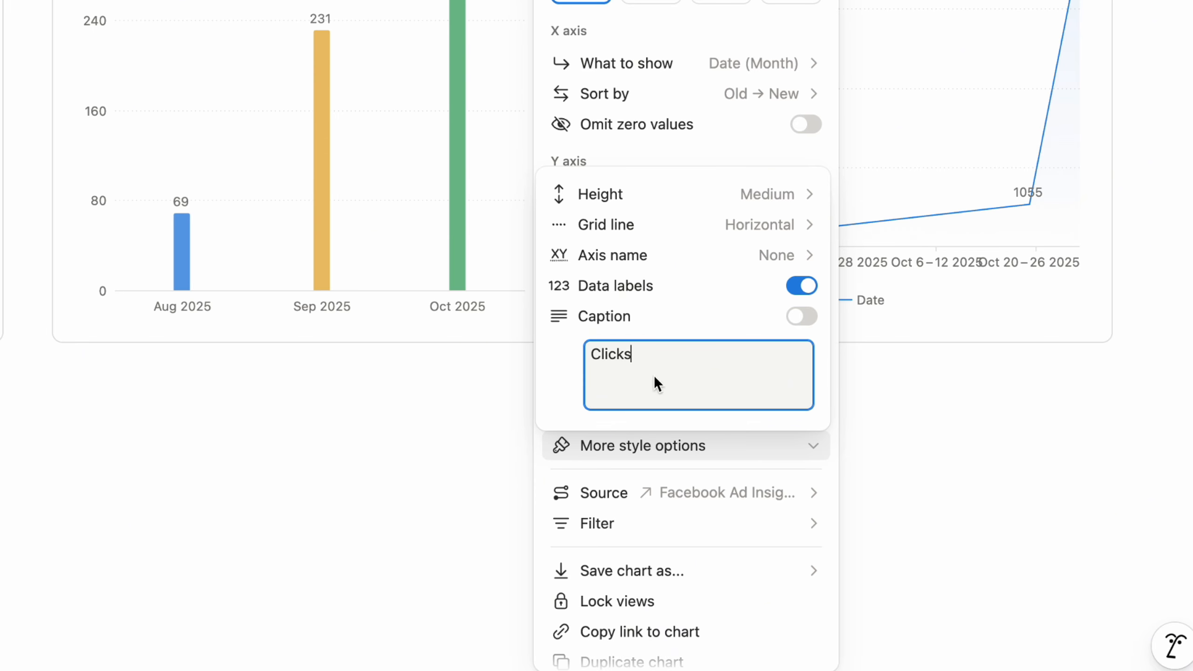
left_click(801, 318)
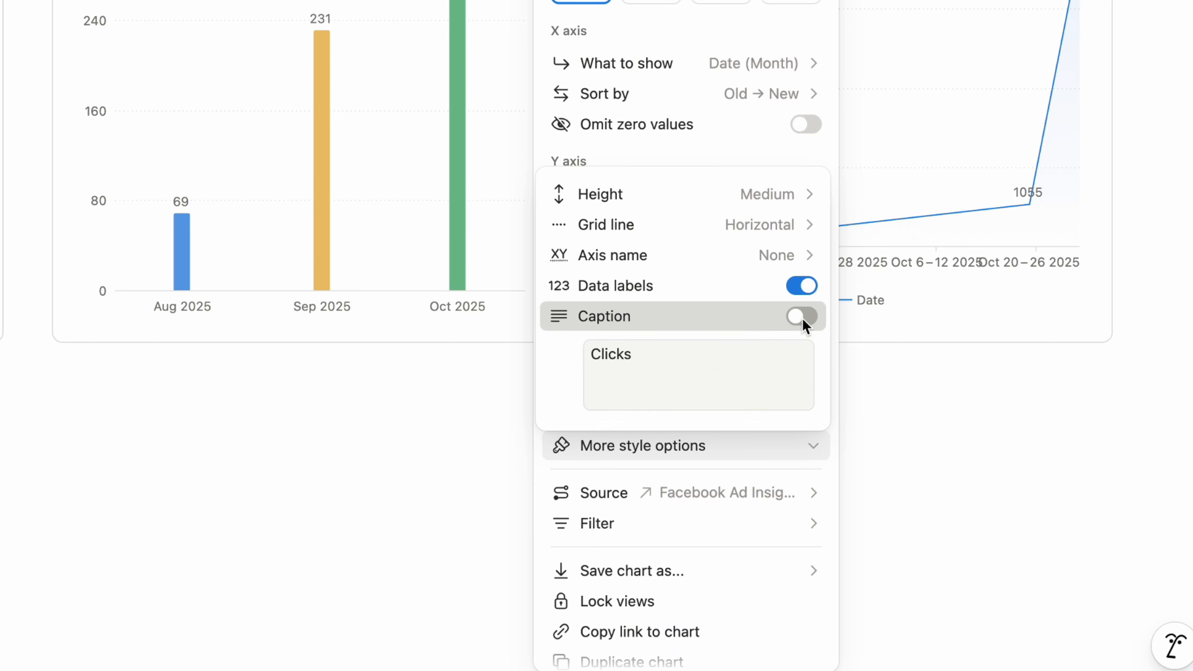
left_click(382, 408)
left_click(912, 388)
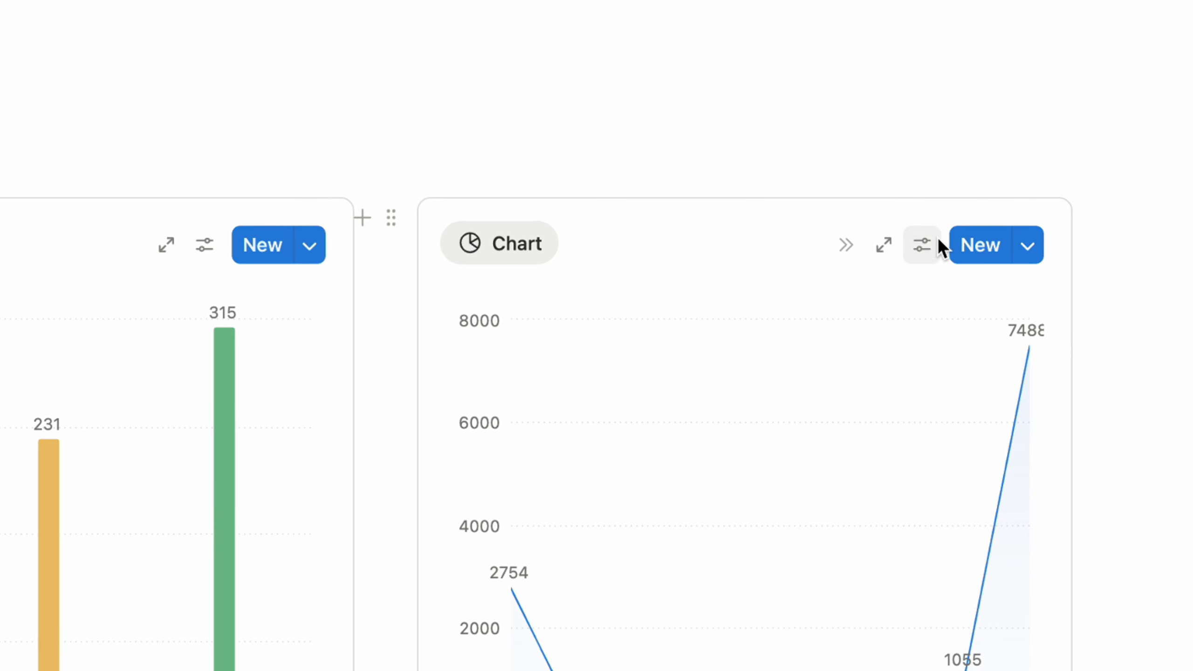
- Give the line chart a visible 'Impressions' caption
left_click(930, 201)
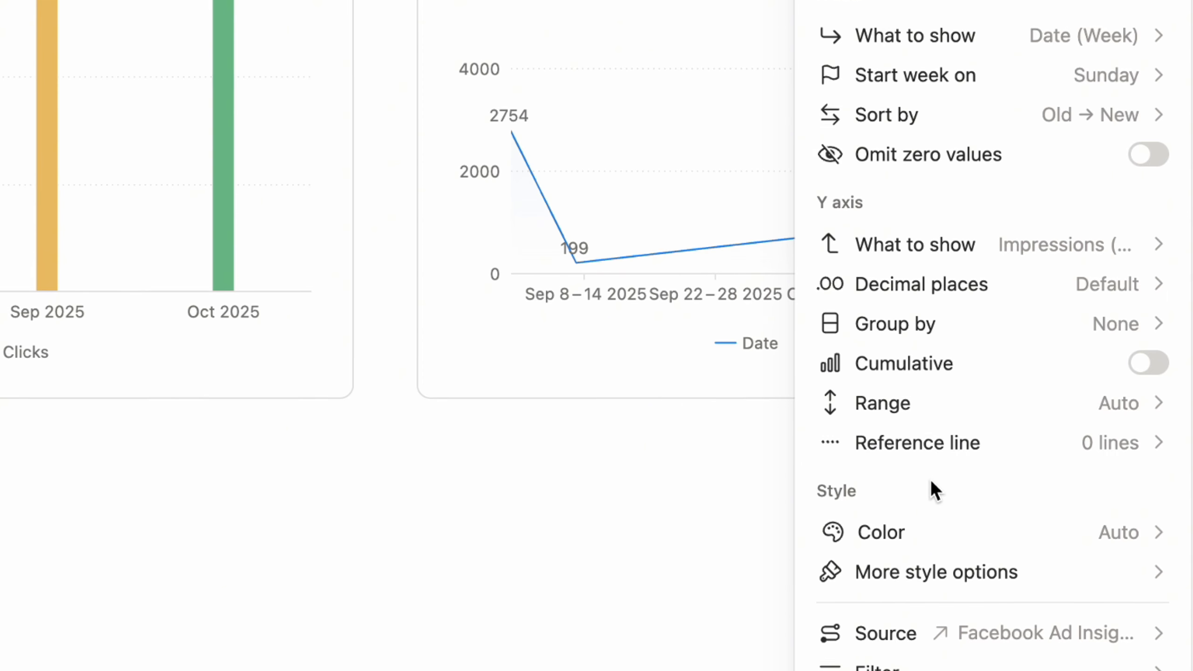
left_click(943, 567)
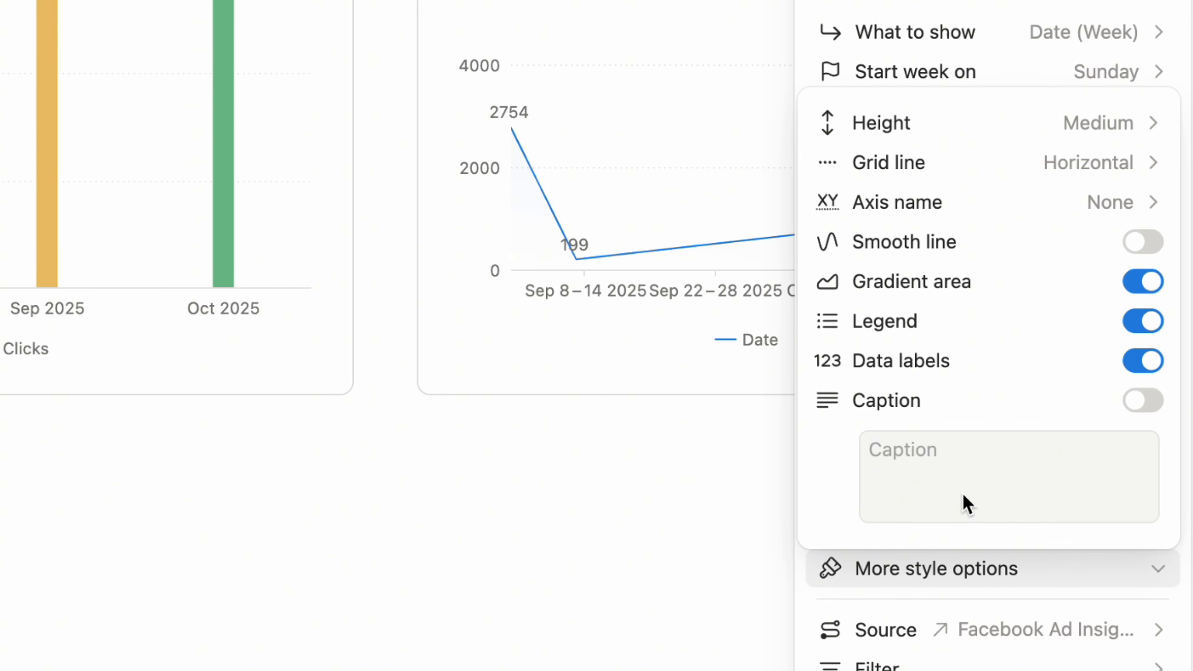
left_click(972, 471)
type("Im[pr")
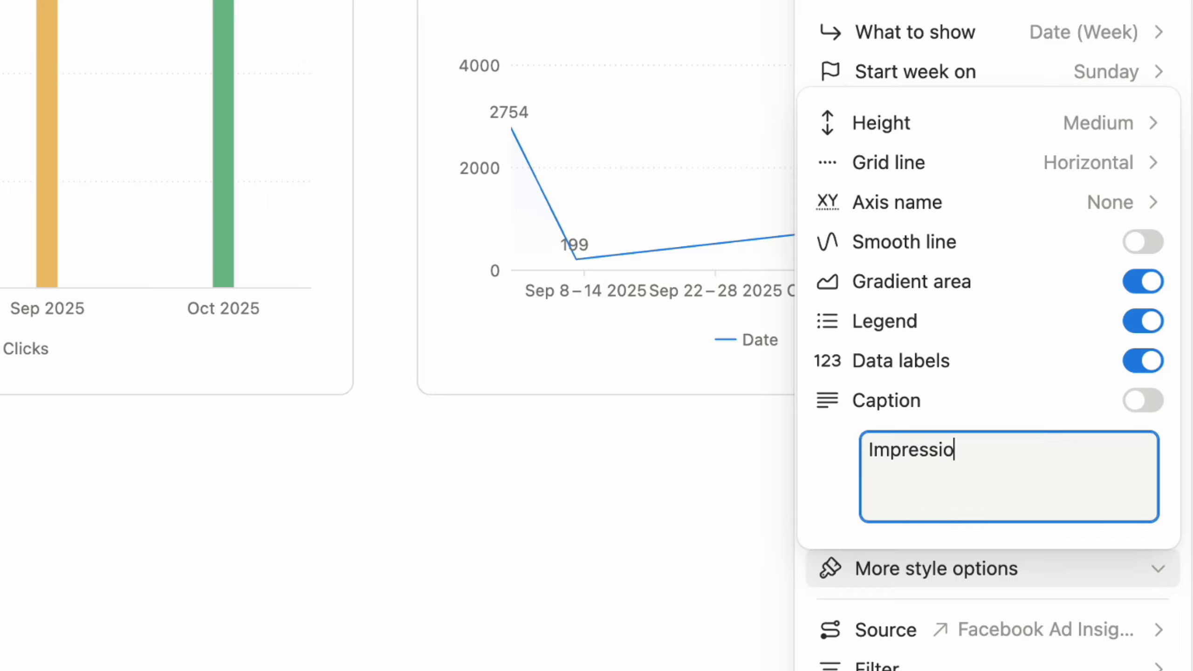
type("essions")
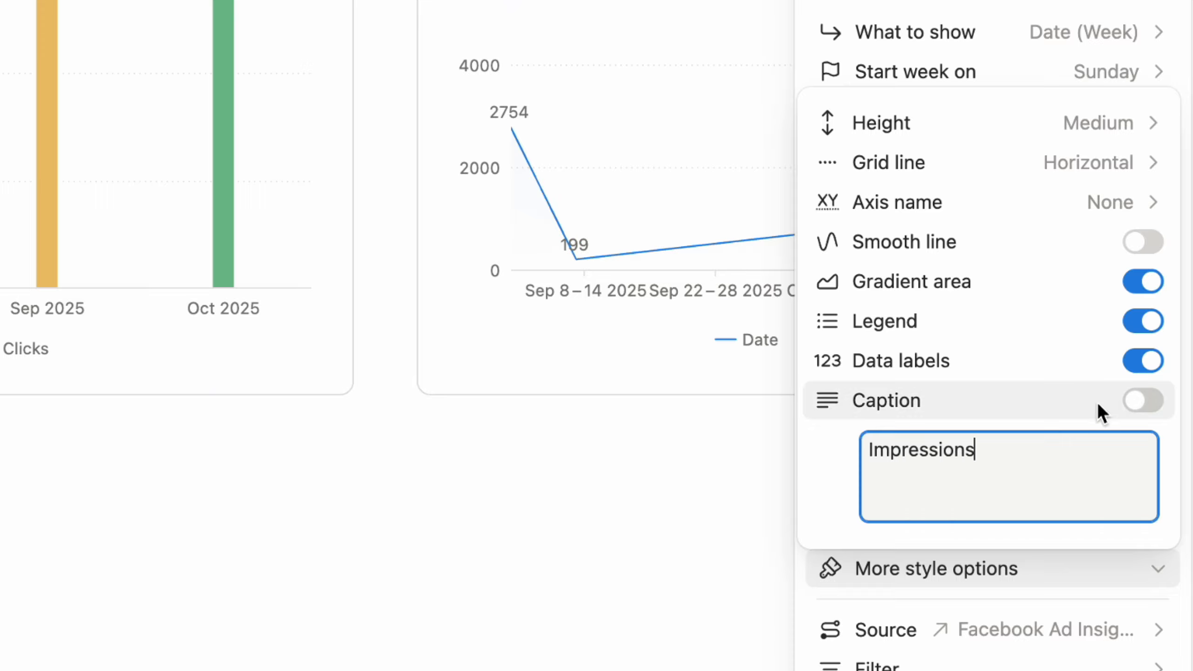
left_click(1143, 400)
left_click(647, 543)
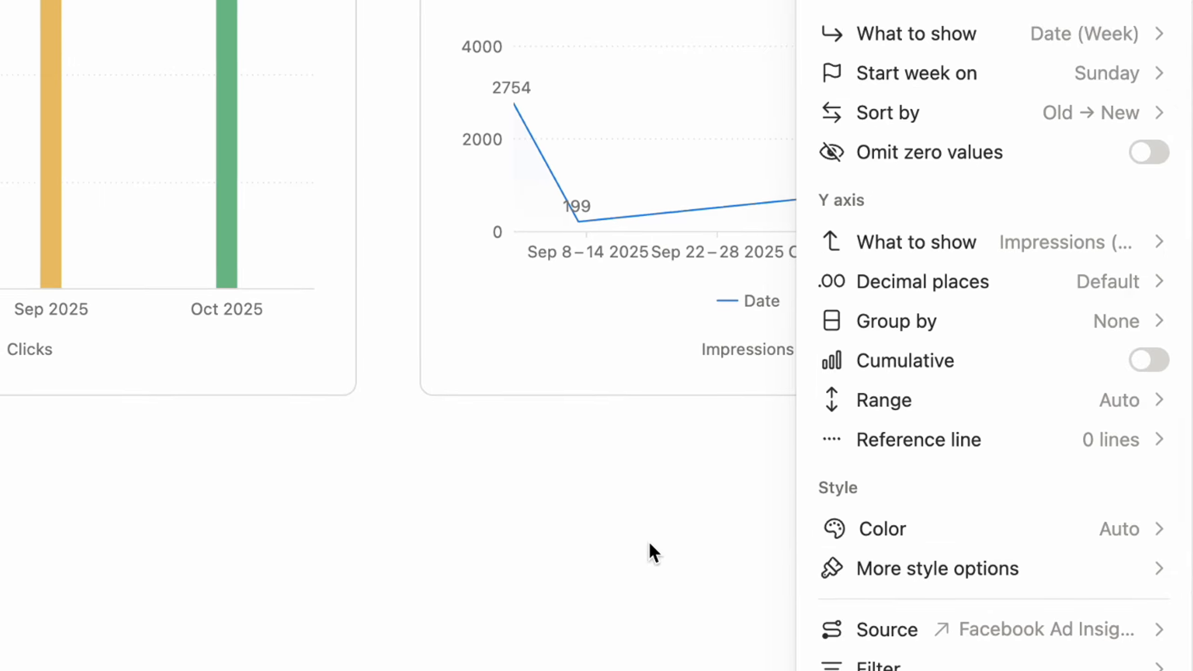
left_click(647, 544)
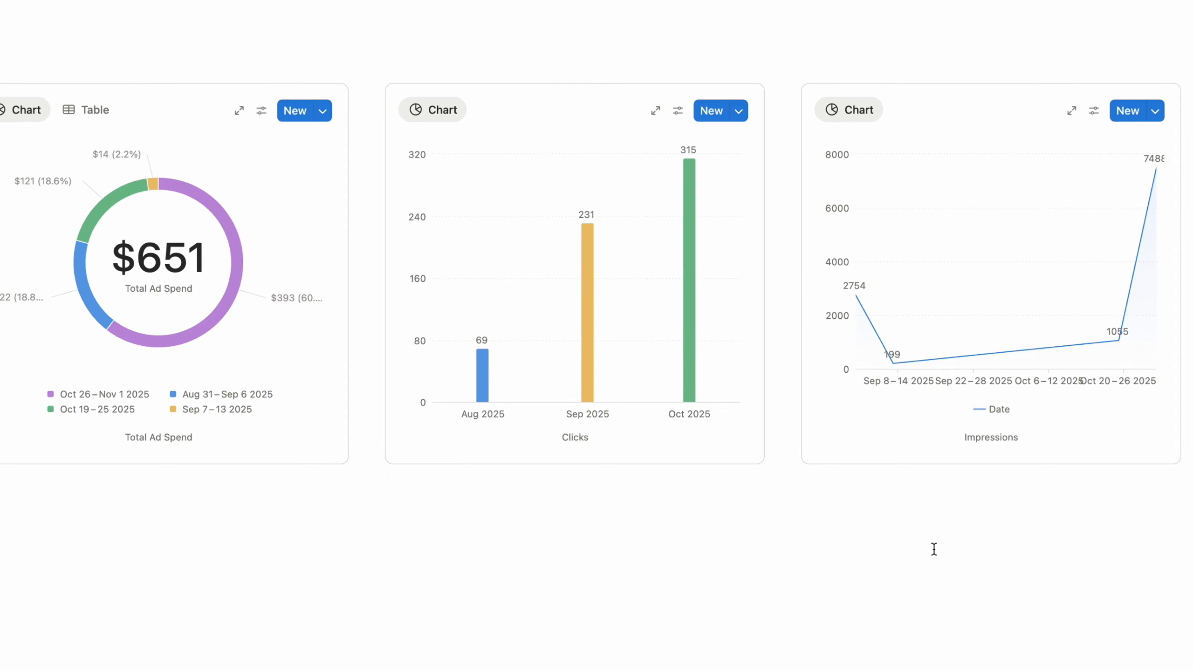